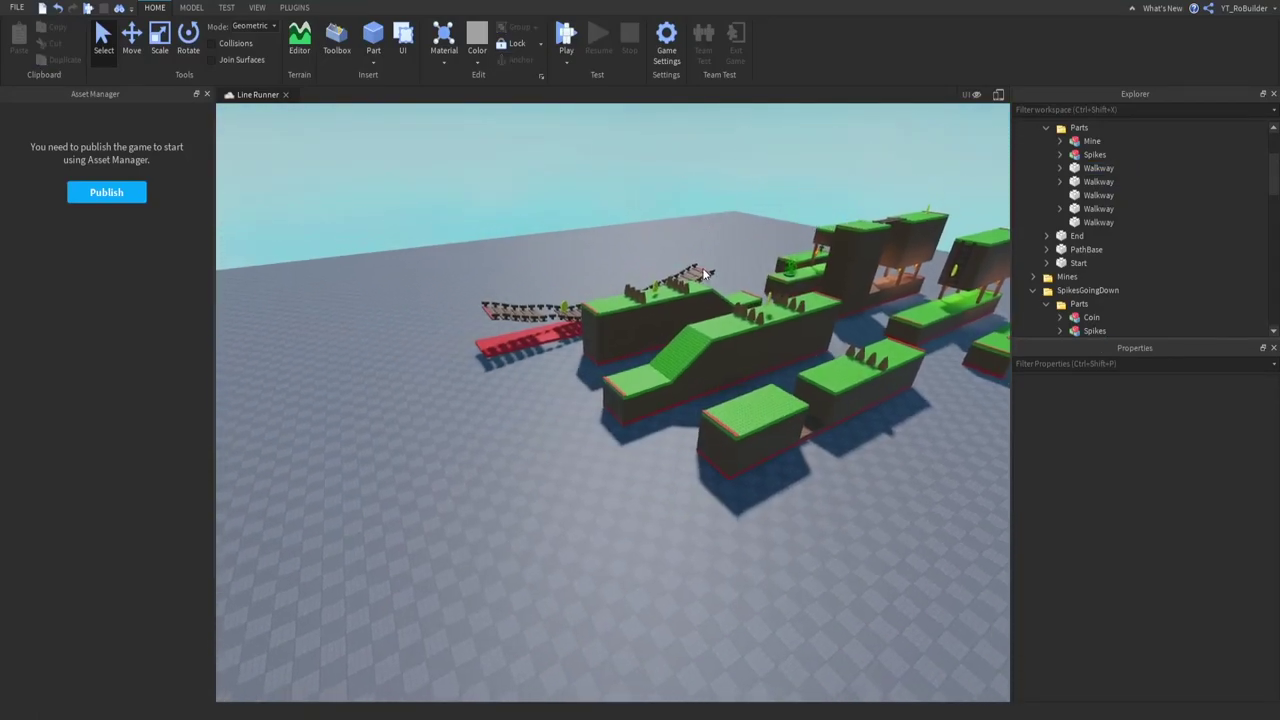
Play a T-Rex runner round, jumping the dinosaur over the cacti with Space
{"action": "right_click_drag", "start_coordinate": [703, 273], "coordinate": [690, 180]}
{"action": "key", "text": "w"}
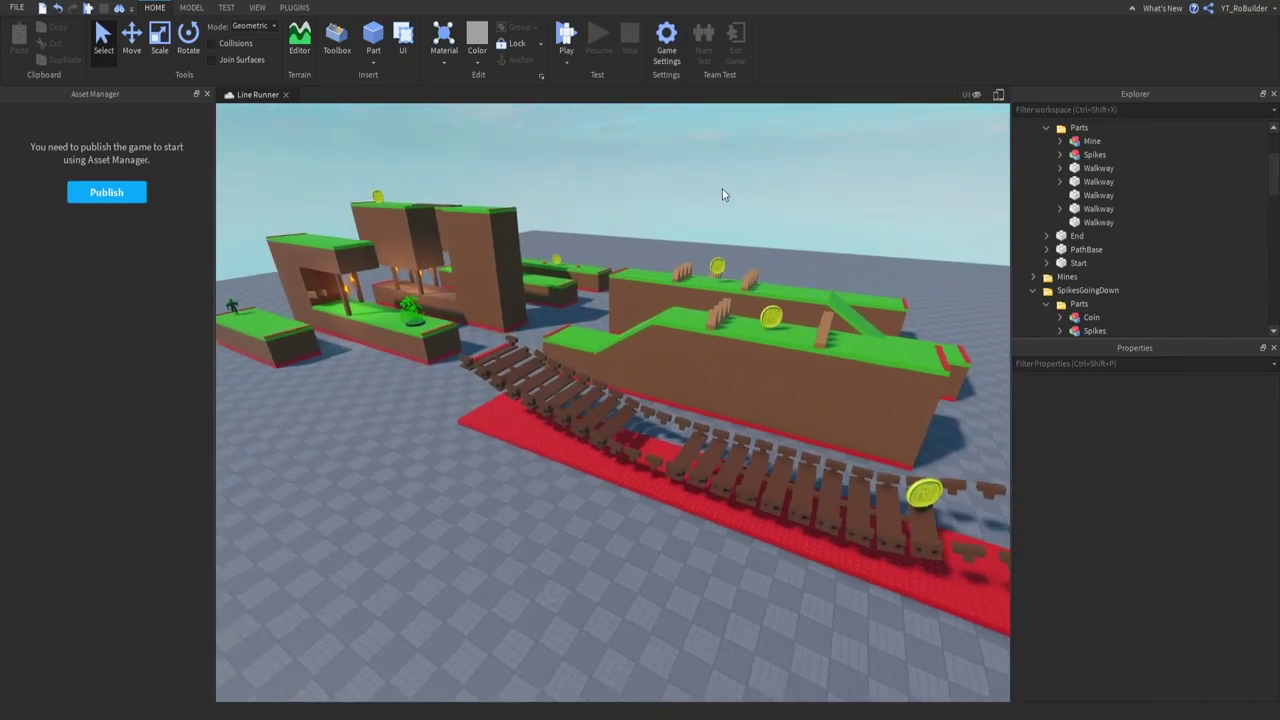
{"action": "key", "text": "s"}
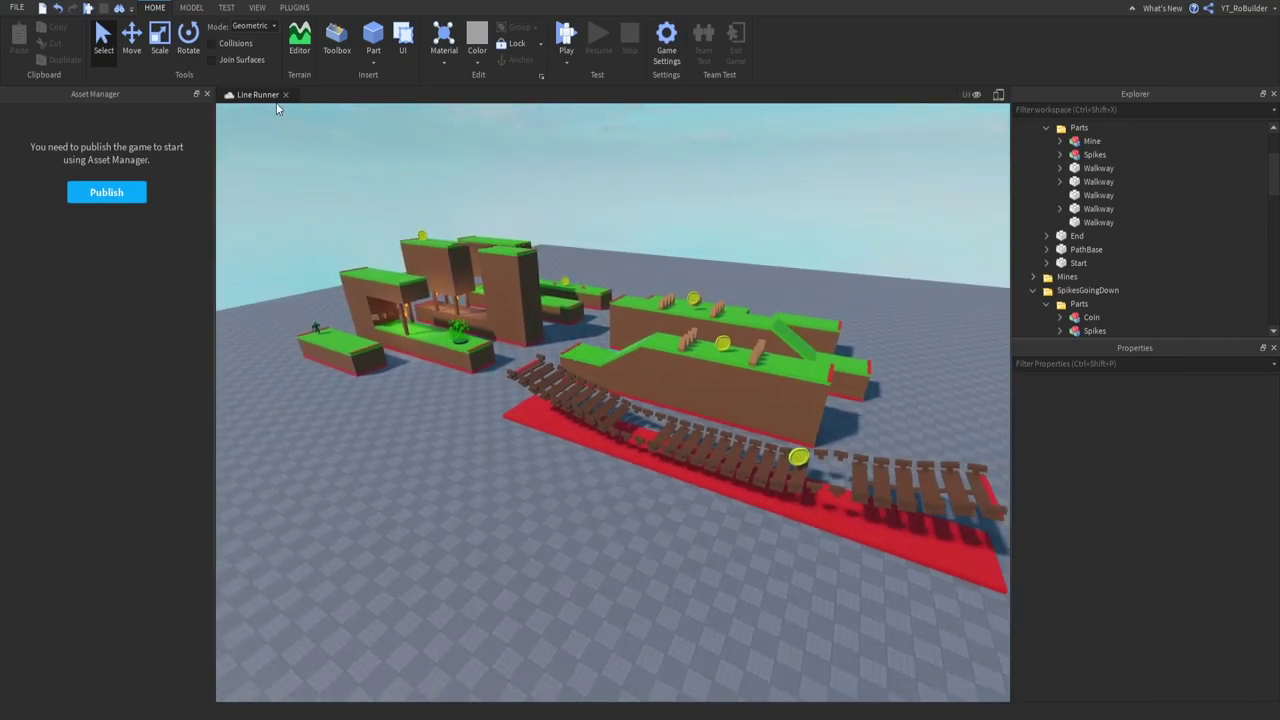
{"action": "scroll", "coordinate": [577, 357], "scroll_direction": "up", "scroll_amount": 5}
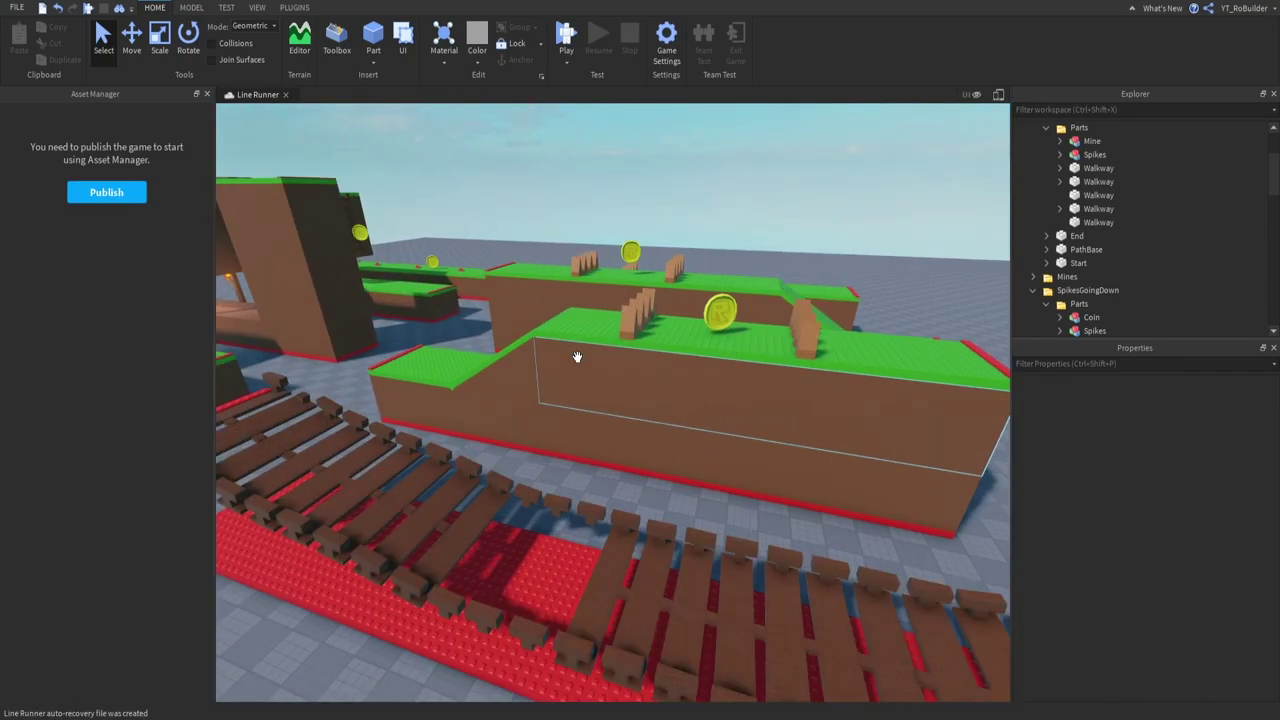
{"action": "scroll", "coordinate": [577, 357], "scroll_direction": "down", "scroll_amount": 3}
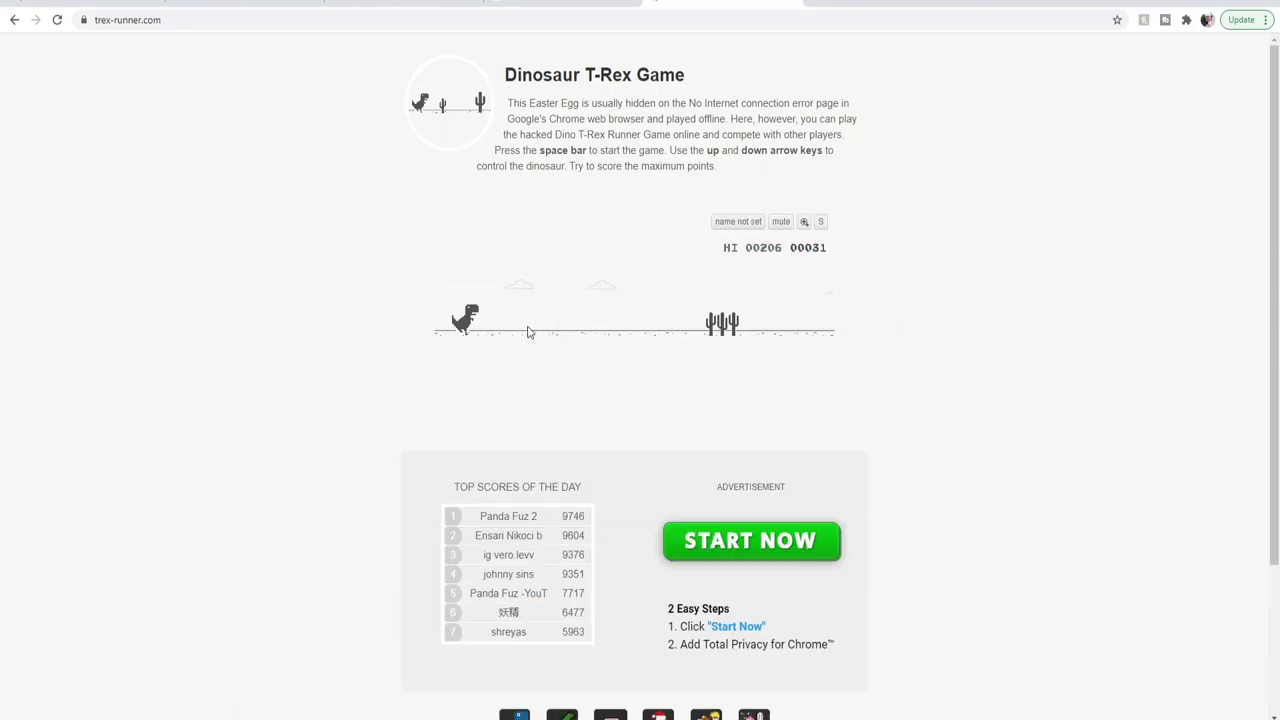
{"action": "key", "text": "space"}
{"action": "key", "text": "space"}
{"action": "key", "text": "space"}
{"action": "key", "text": "space"}
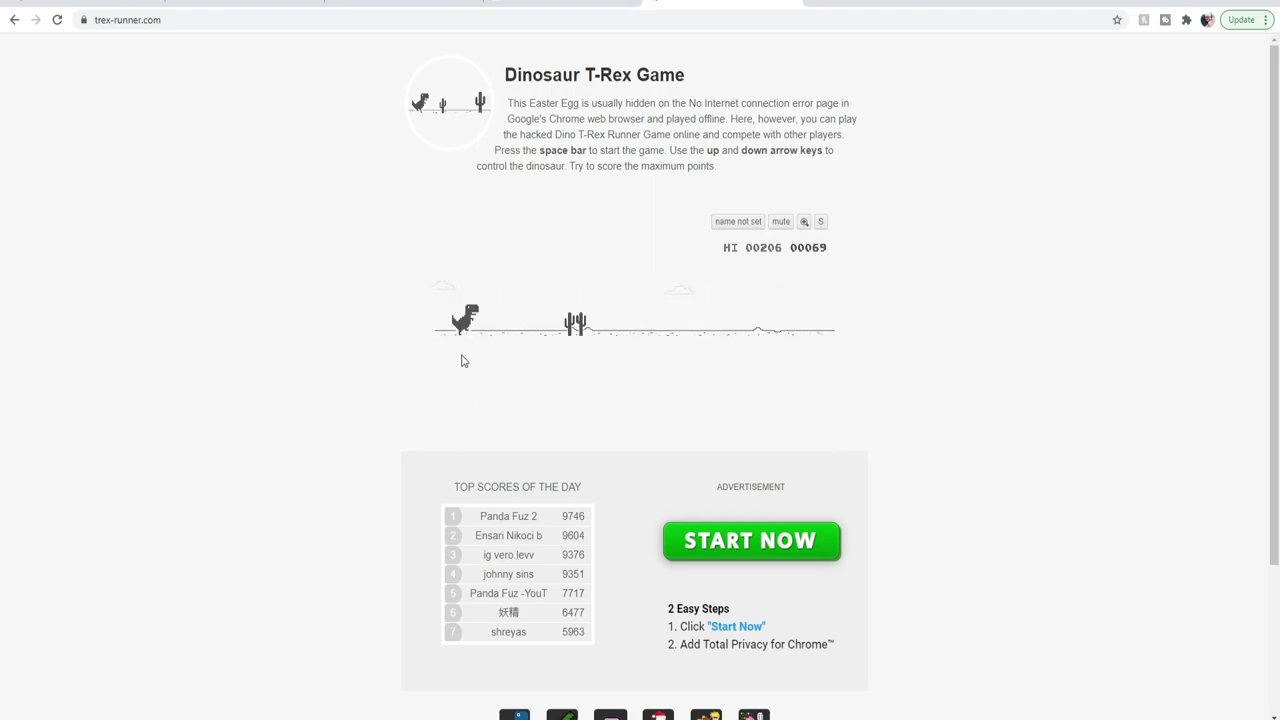
{"action": "key", "text": "space"}
{"action": "key", "text": "space"}
{"action": "key", "text": "space"}
{"action": "key", "text": "space"}
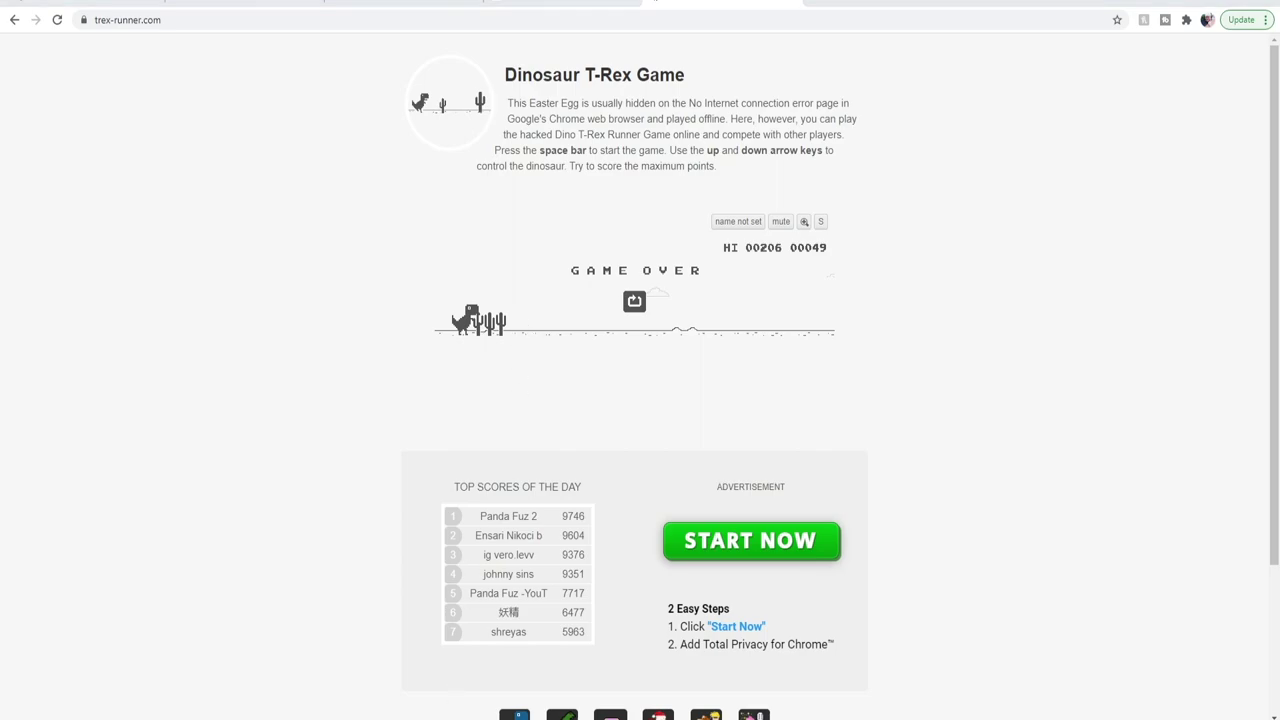
Return to the Line Runner place and fly the camera to the pink-and-blue obby sections
{"action": "left_click", "coordinate": [510, 685]}
{"action": "scroll", "coordinate": [638, 416], "scroll_direction": "down", "scroll_amount": 3}
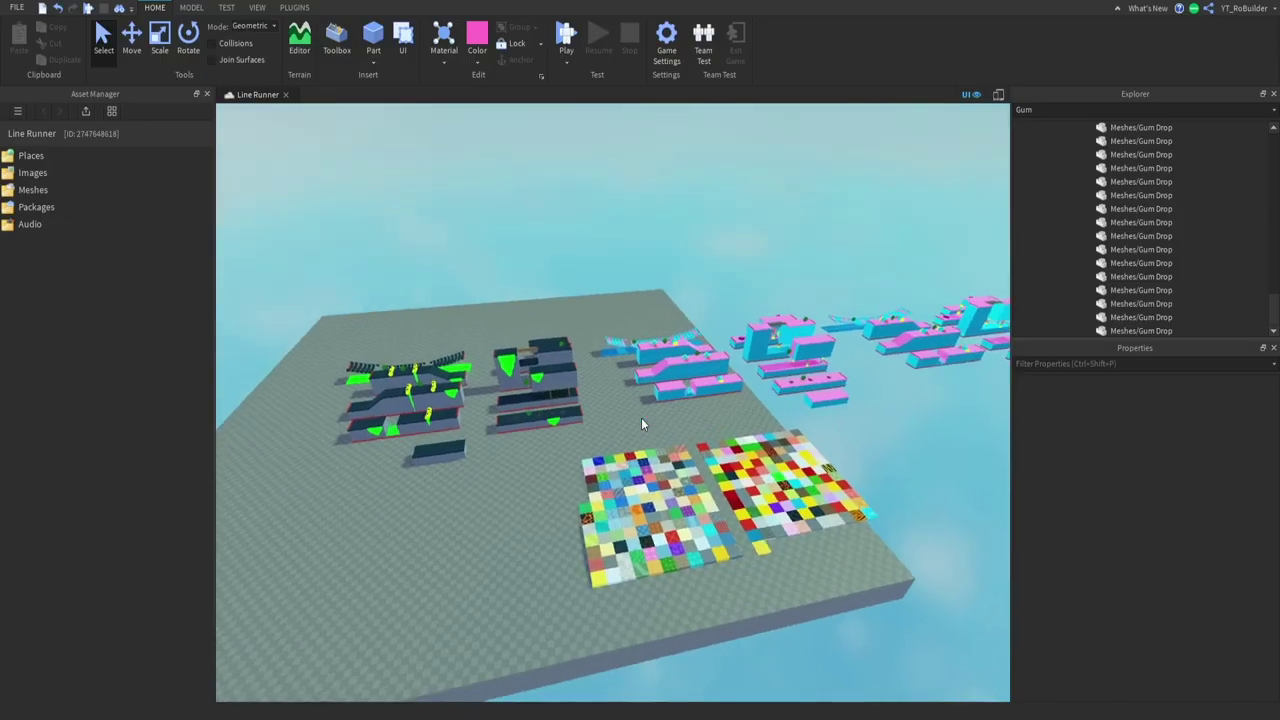
{"action": "scroll", "coordinate": [639, 415], "scroll_direction": "down", "scroll_amount": 3}
{"action": "scroll", "coordinate": [643, 395], "scroll_direction": "down", "scroll_amount": 3}
{"action": "scroll", "coordinate": [645, 381], "scroll_direction": "down", "scroll_amount": 2}
{"action": "scroll", "coordinate": [645, 388], "scroll_direction": "up", "scroll_amount": 3}
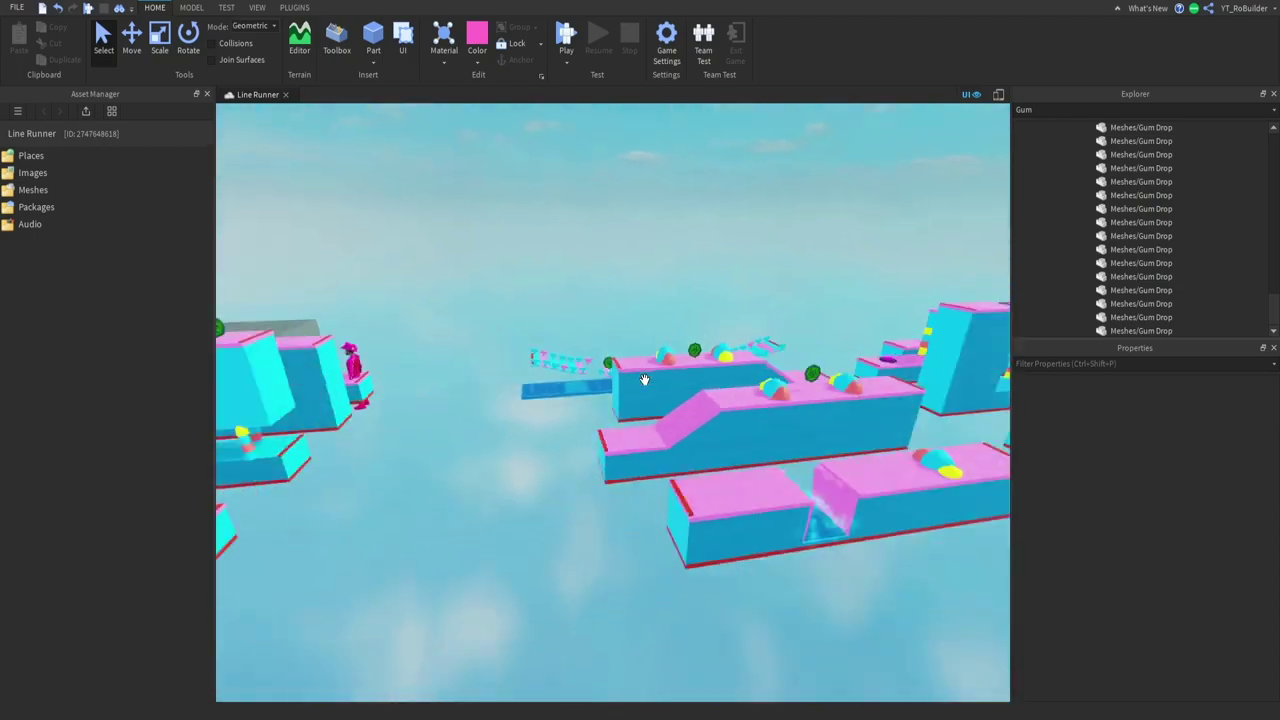
{"action": "scroll", "coordinate": [640, 371], "scroll_direction": "up", "scroll_amount": 3}
{"action": "scroll", "coordinate": [528, 387], "scroll_direction": "up", "scroll_amount": 2}
{"action": "scroll", "coordinate": [353, 333], "scroll_direction": "up", "scroll_amount": 2}
{"action": "scroll", "coordinate": [353, 333], "scroll_direction": "down", "scroll_amount": 2}
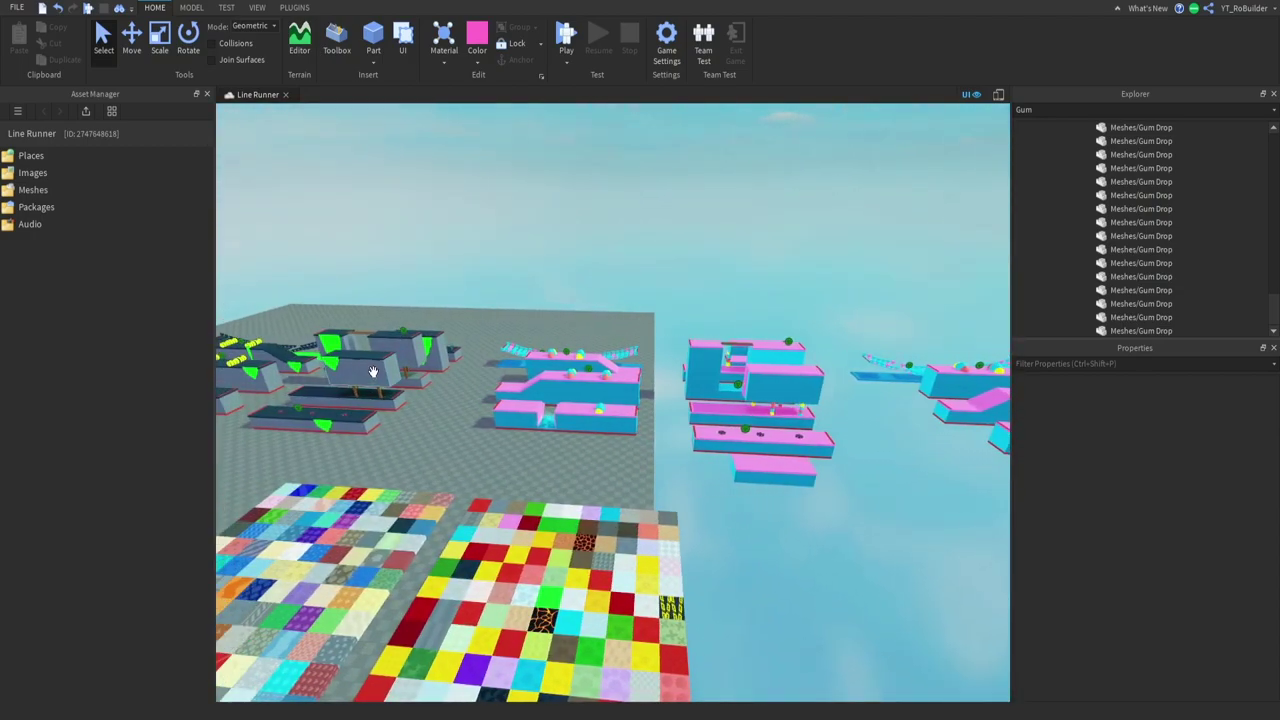
{"action": "scroll", "coordinate": [372, 324], "scroll_direction": "down", "scroll_amount": 2}
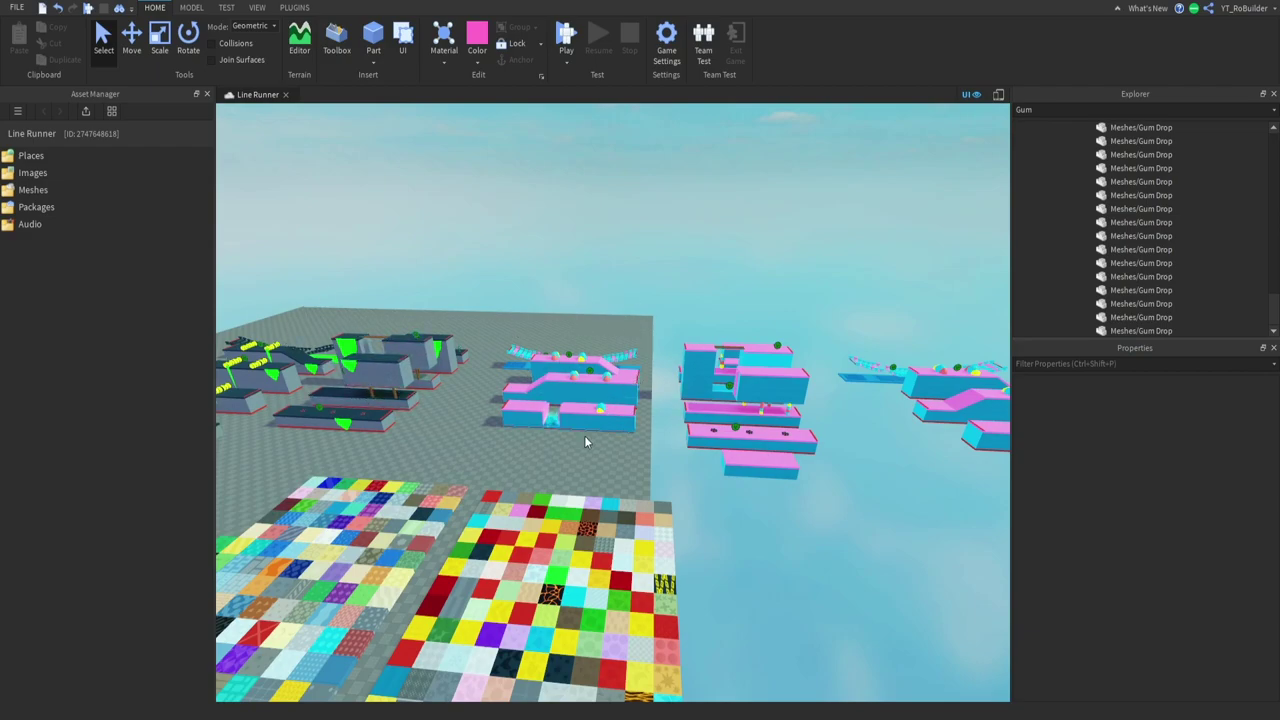
{"action": "key", "text": "d"}
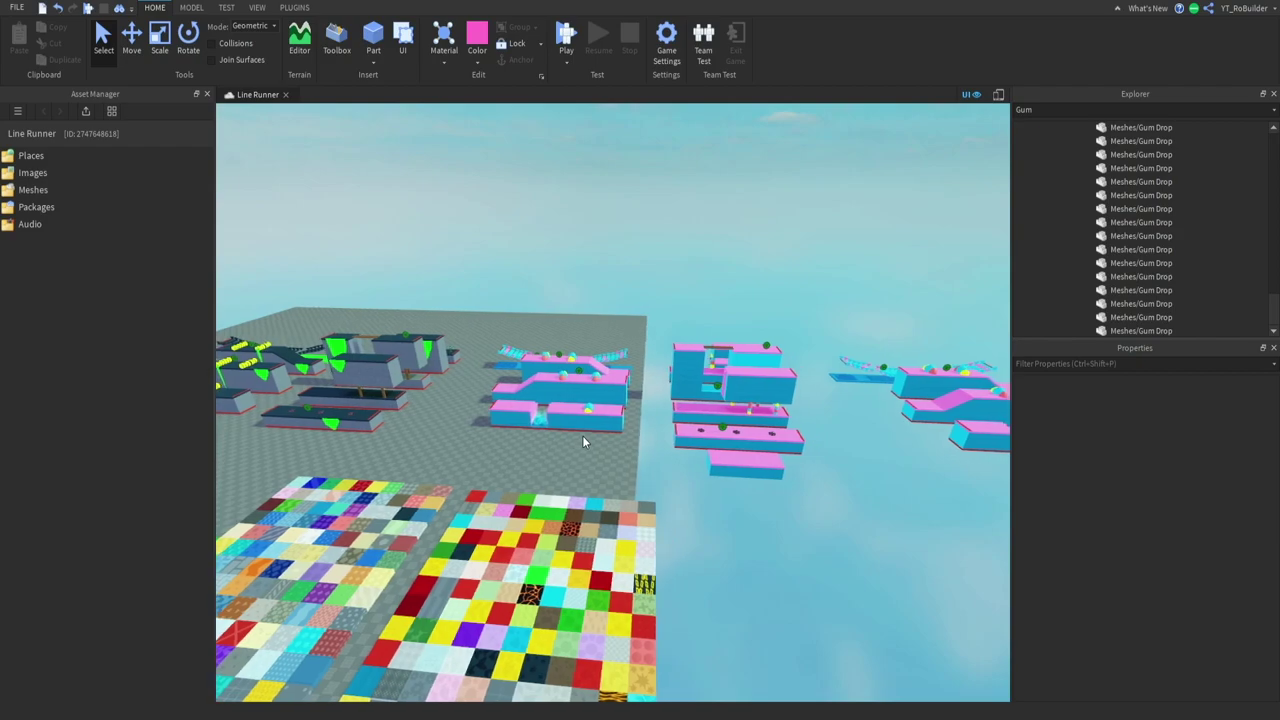
{"action": "key", "text": "w"}
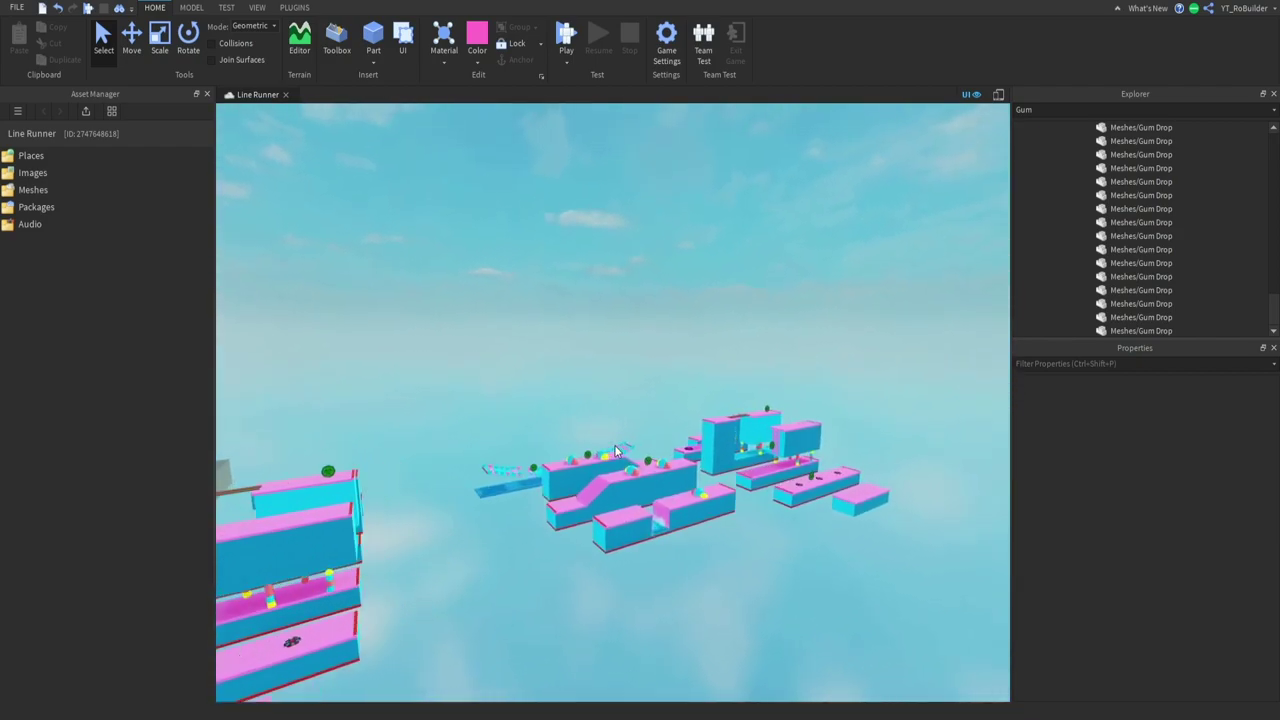
{"action": "scroll", "coordinate": [614, 444], "scroll_direction": "down", "scroll_amount": 5}
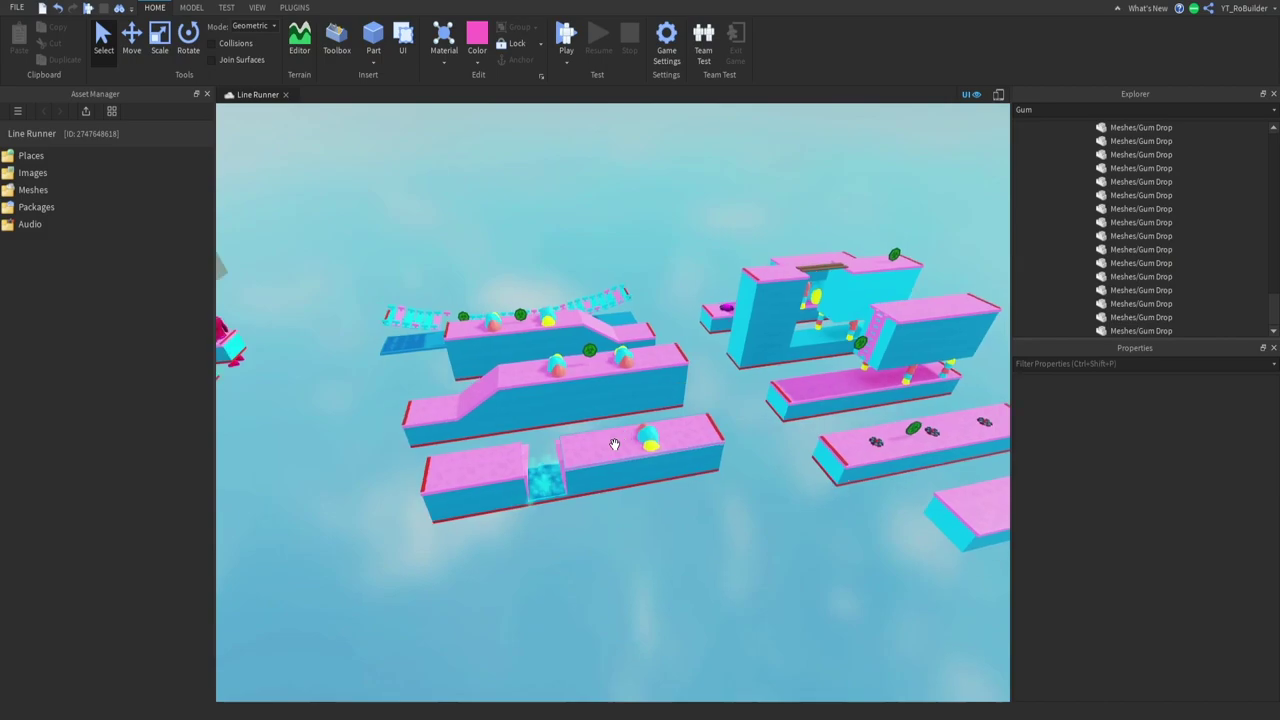
Select three walkway parts in the viewport
{"action": "scroll", "coordinate": [612, 450], "scroll_direction": "up", "scroll_amount": 4}
{"action": "left_click", "coordinate": [627, 460]}
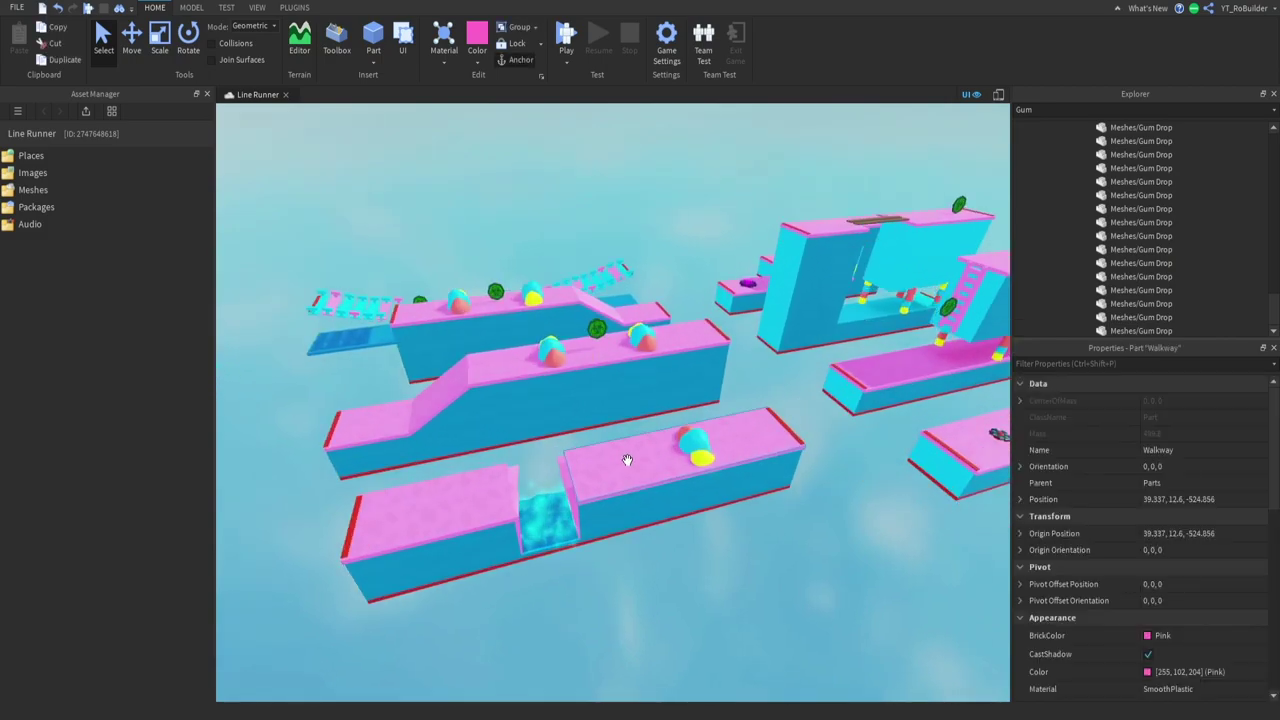
{"action": "left_click", "coordinate": [443, 477], "text": "ctrl"}
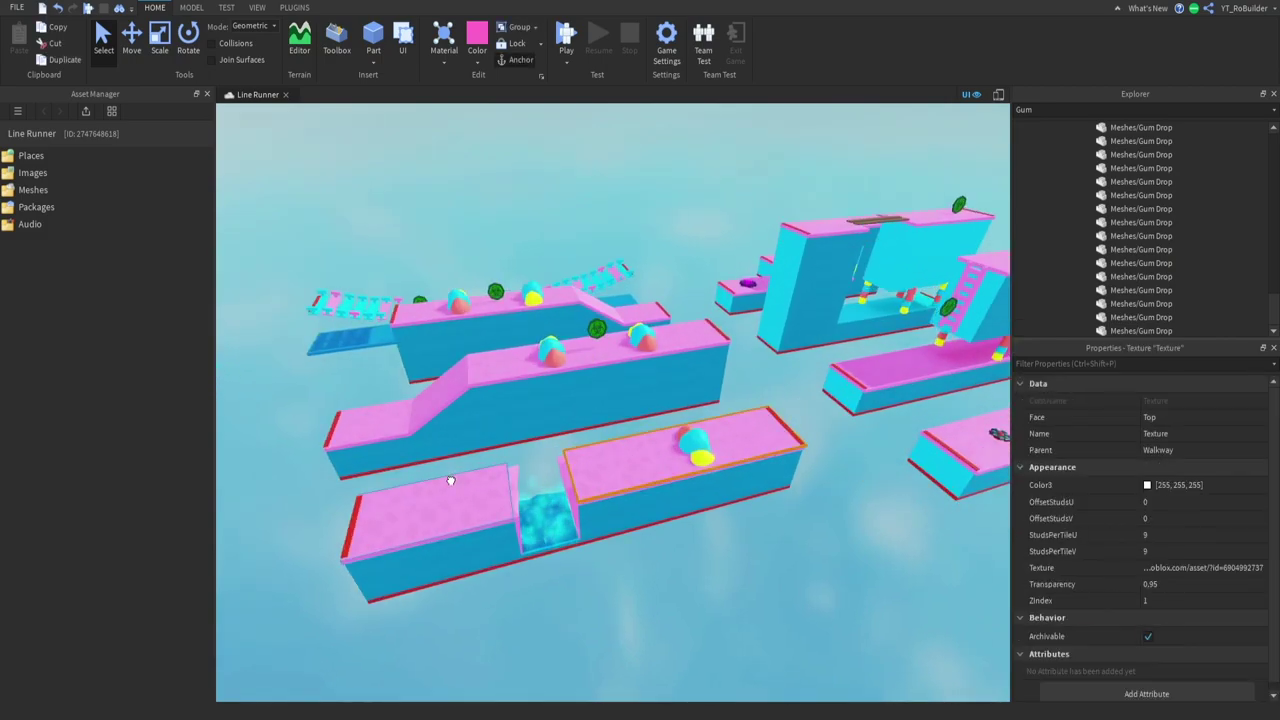
{"action": "left_click", "coordinate": [546, 520], "text": "ctrl"}
{"action": "scroll", "coordinate": [1150, 230], "scroll_direction": "up", "scroll_amount": 5}
Filter Explorer by 'tex' and select all the walkways' Texture objects
{"action": "type", "text": "tex"}
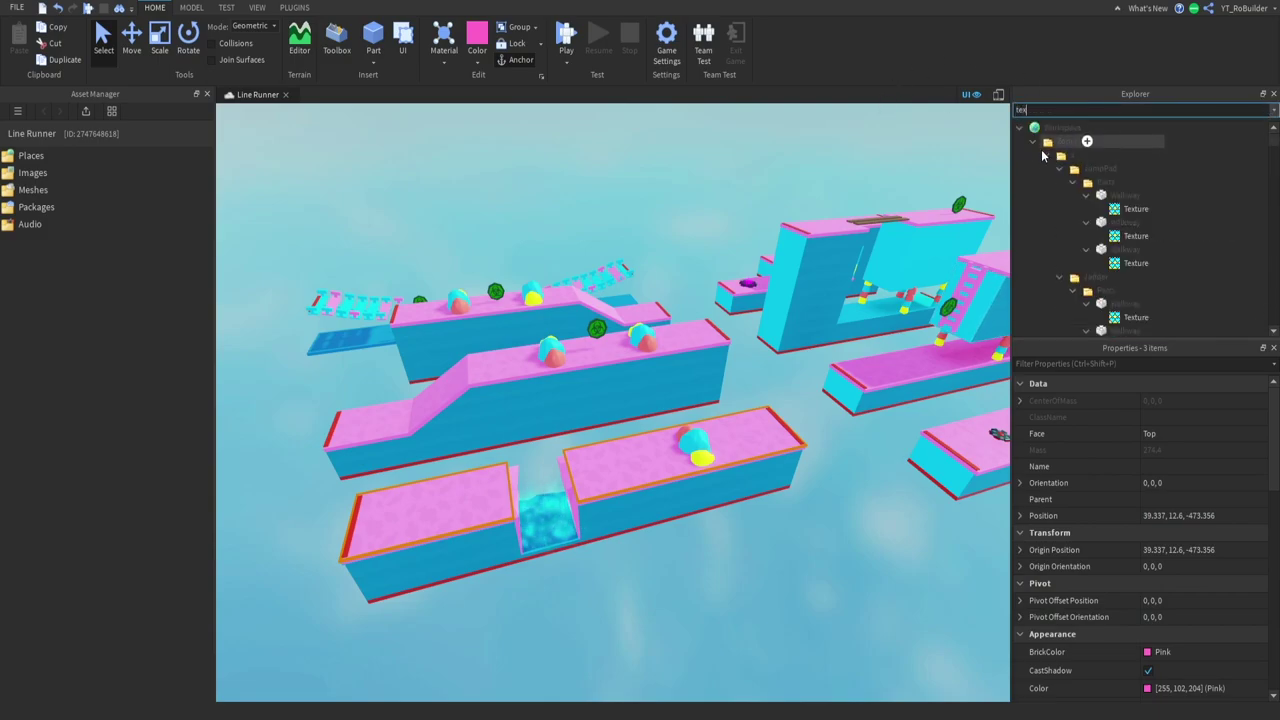
{"action": "left_click", "coordinate": [1045, 157]}
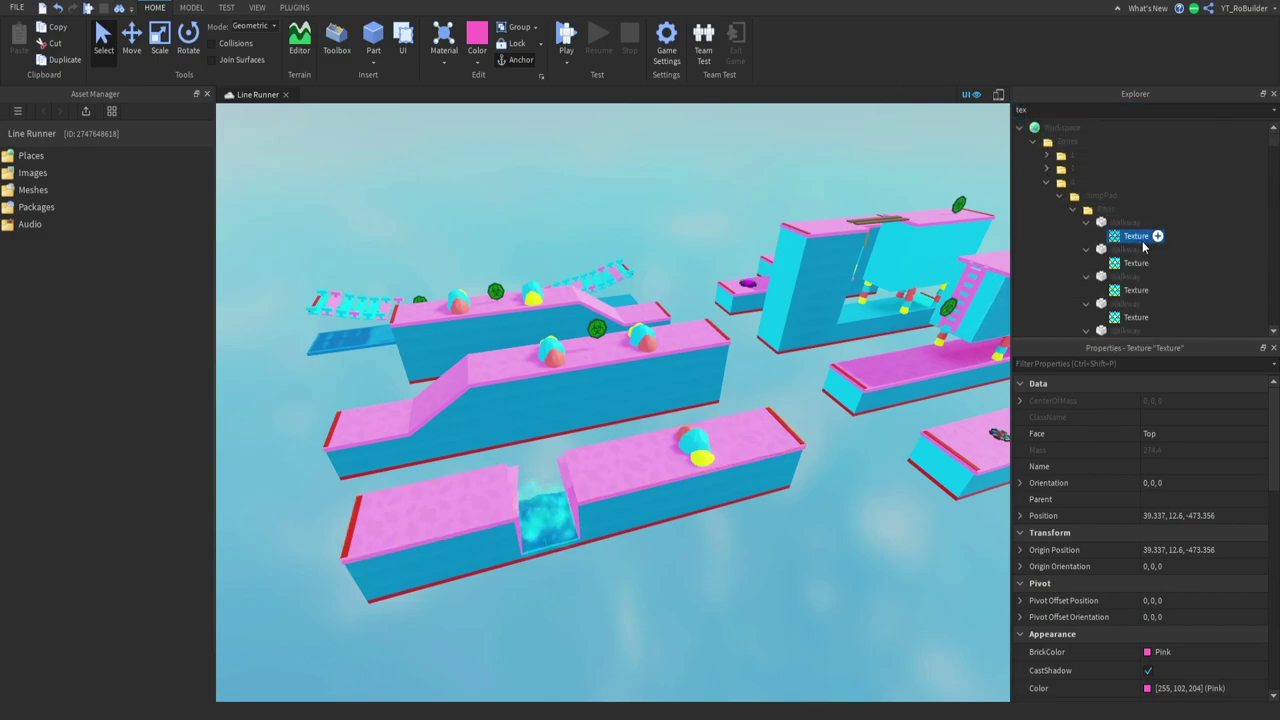
{"action": "left_click", "coordinate": [1136, 236]}
{"action": "left_click", "coordinate": [1136, 263], "text": "ctrl"}
{"action": "scroll", "coordinate": [1137, 278], "scroll_direction": "down", "scroll_amount": 3}
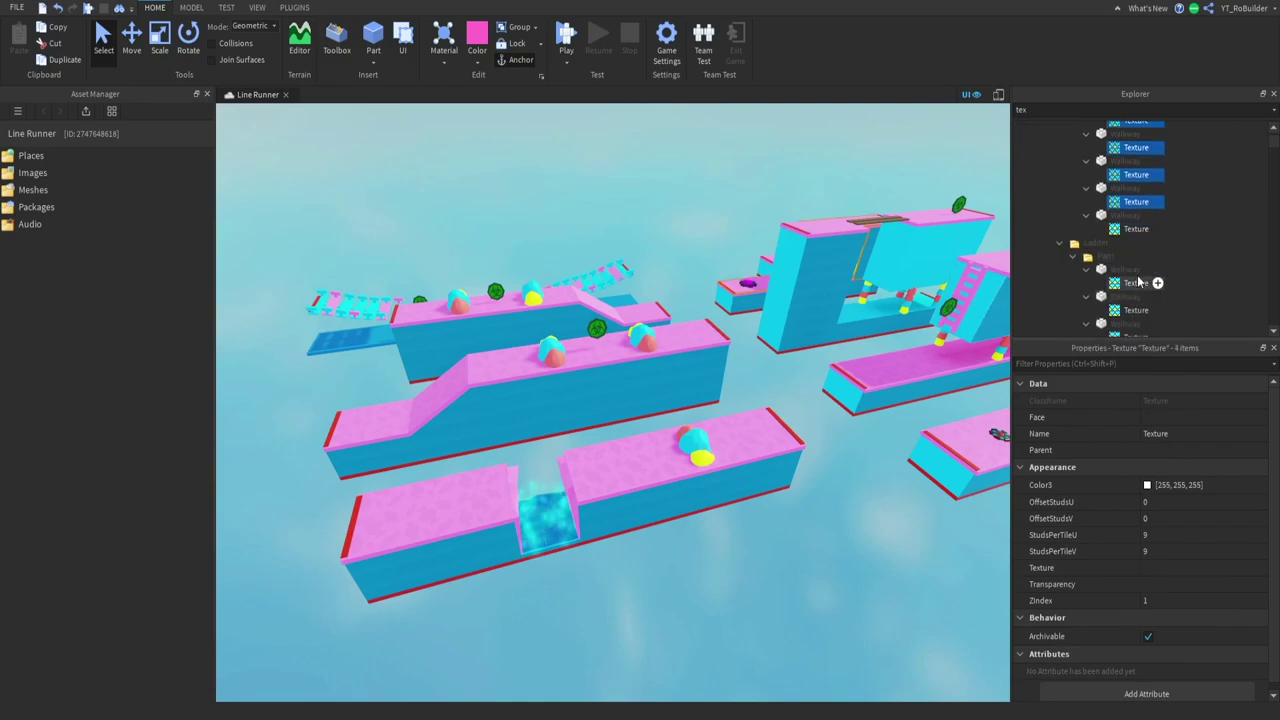
{"action": "scroll", "coordinate": [1135, 318], "scroll_direction": "down", "scroll_amount": 3}
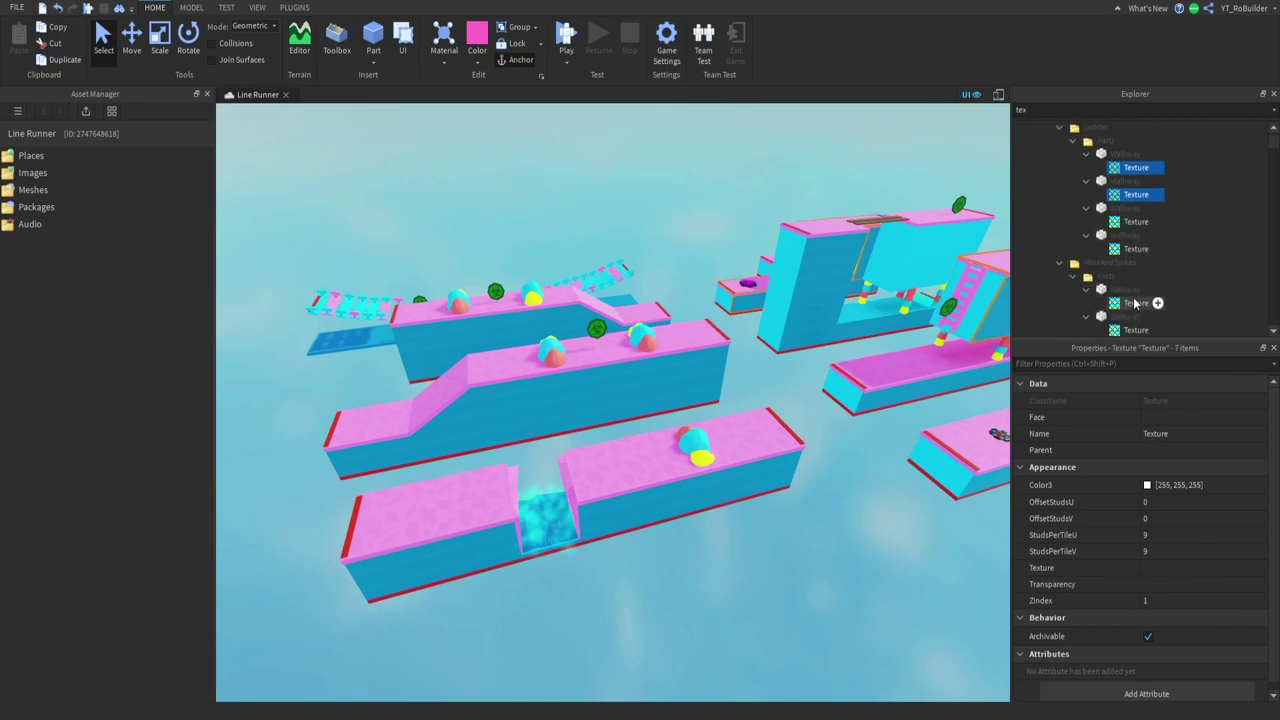
{"action": "left_click", "coordinate": [1136, 297], "text": "ctrl"}
{"action": "left_click", "coordinate": [1136, 241], "text": "ctrl"}
{"action": "scroll", "coordinate": [1135, 290], "scroll_direction": "down", "scroll_amount": 4}
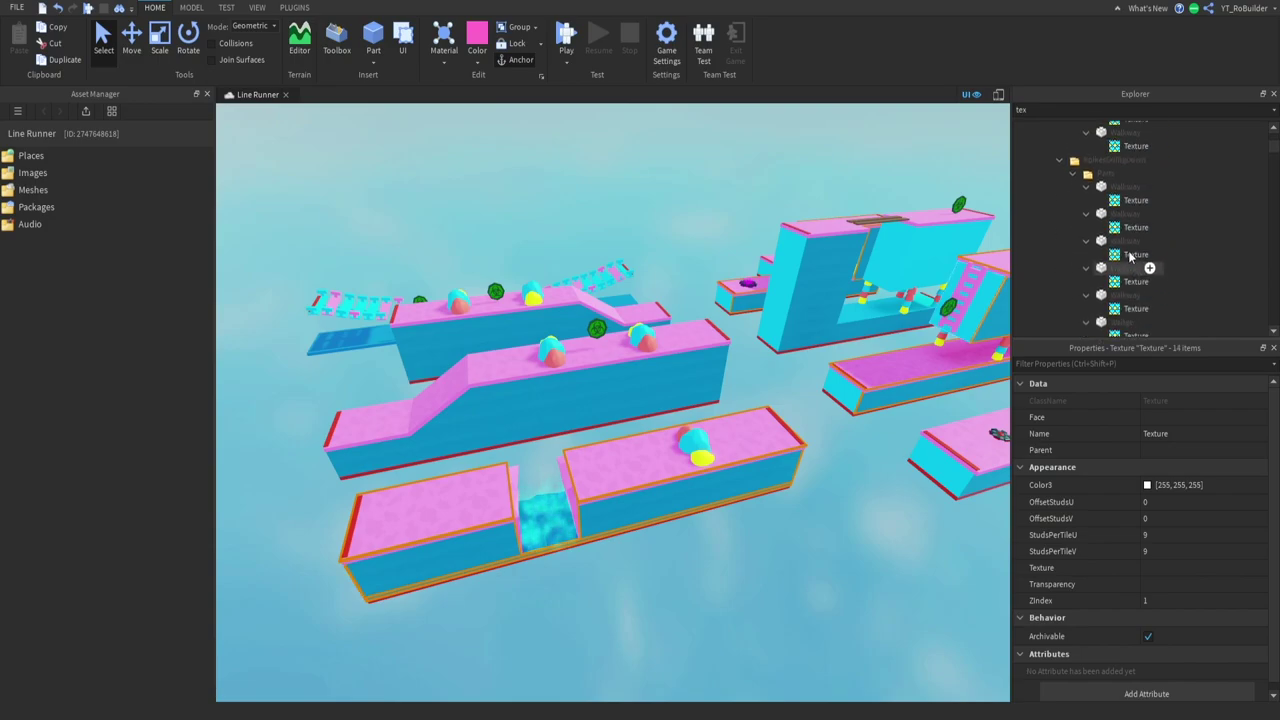
Delete the selected Texture objects from the walkways
{"action": "key", "text": "Delete"}
{"action": "scroll", "coordinate": [717, 377], "scroll_direction": "down", "scroll_amount": 3}
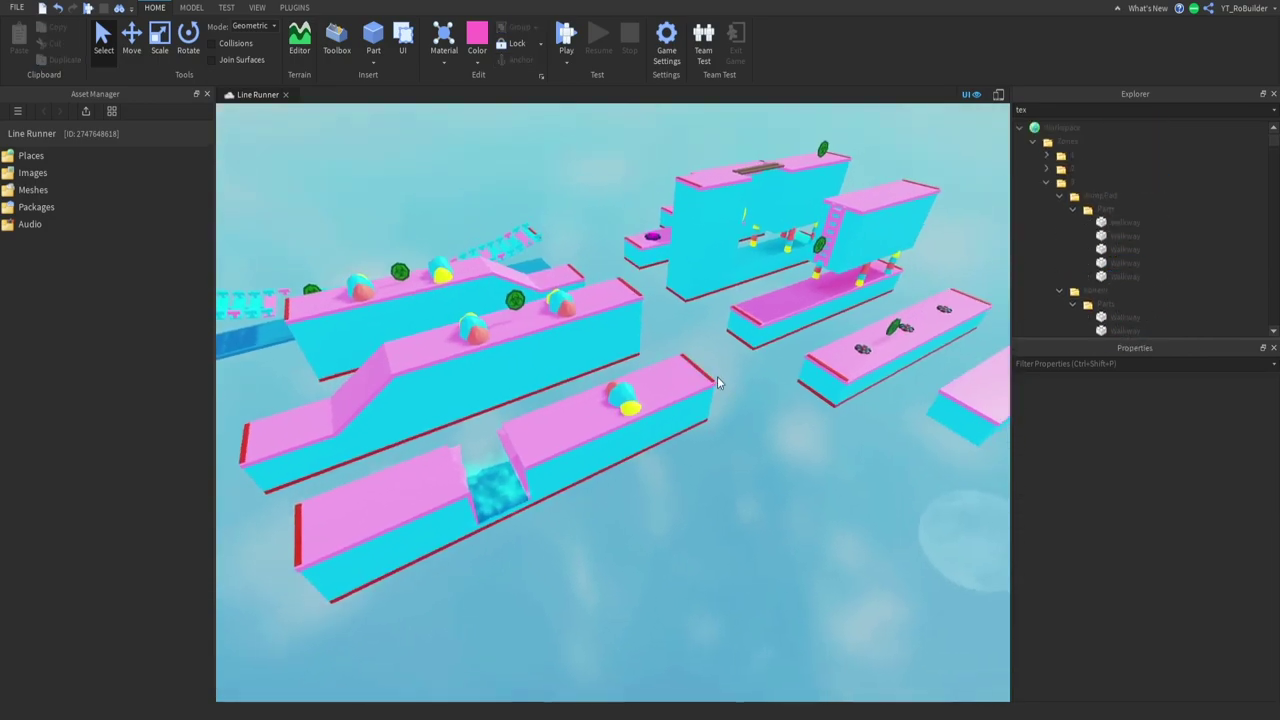
{"action": "right_click_drag", "start_coordinate": [717, 377], "coordinate": [717, 383]}
{"action": "scroll", "coordinate": [700, 375], "scroll_direction": "up", "scroll_amount": 5}
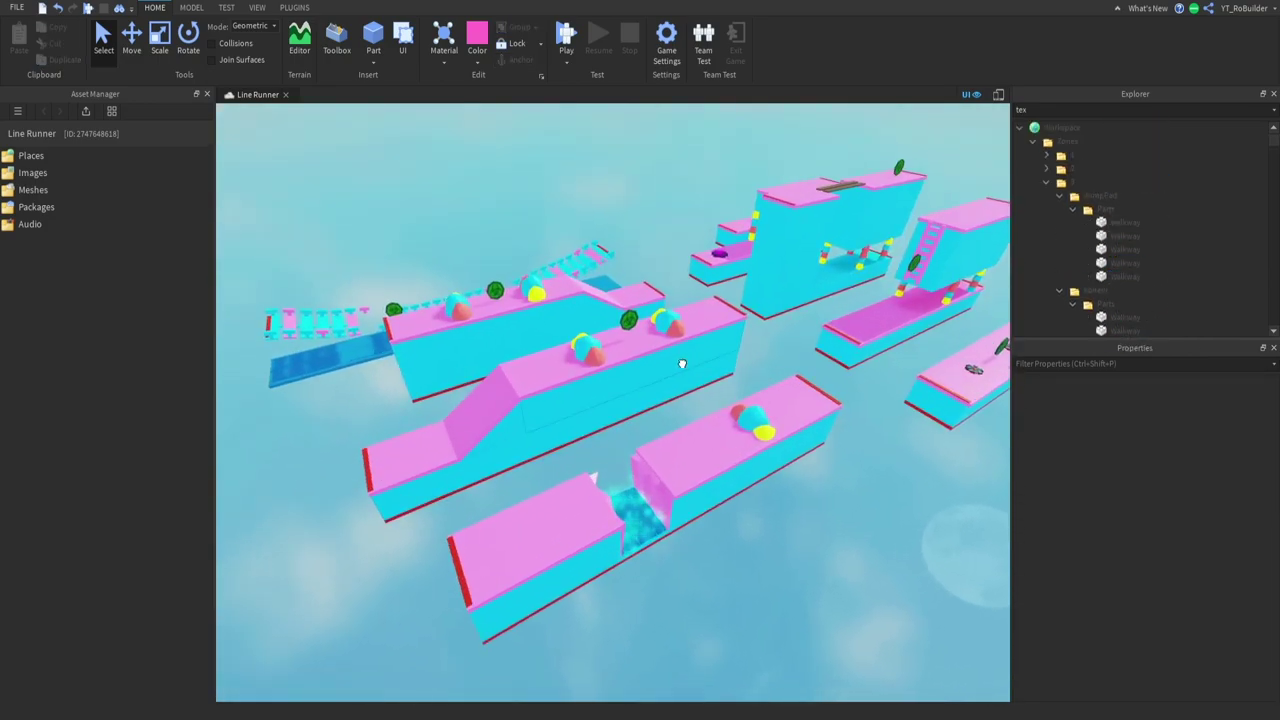
Select the cyan walkway and wedge parts in the nearby course section
{"action": "left_click", "coordinate": [671, 383]}
{"action": "left_click", "coordinate": [515, 420], "text": "shift"}
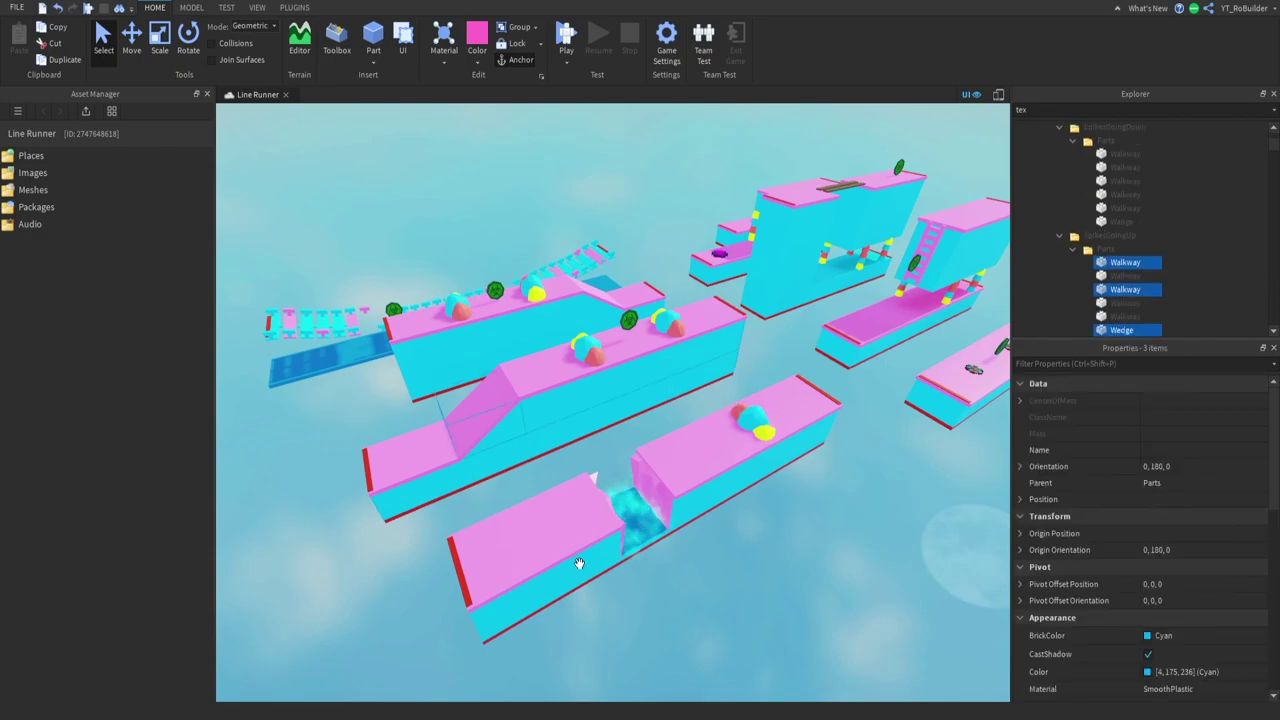
{"action": "left_click", "coordinate": [590, 565], "text": "shift"}
{"action": "left_click", "coordinate": [665, 530], "text": "shift"}
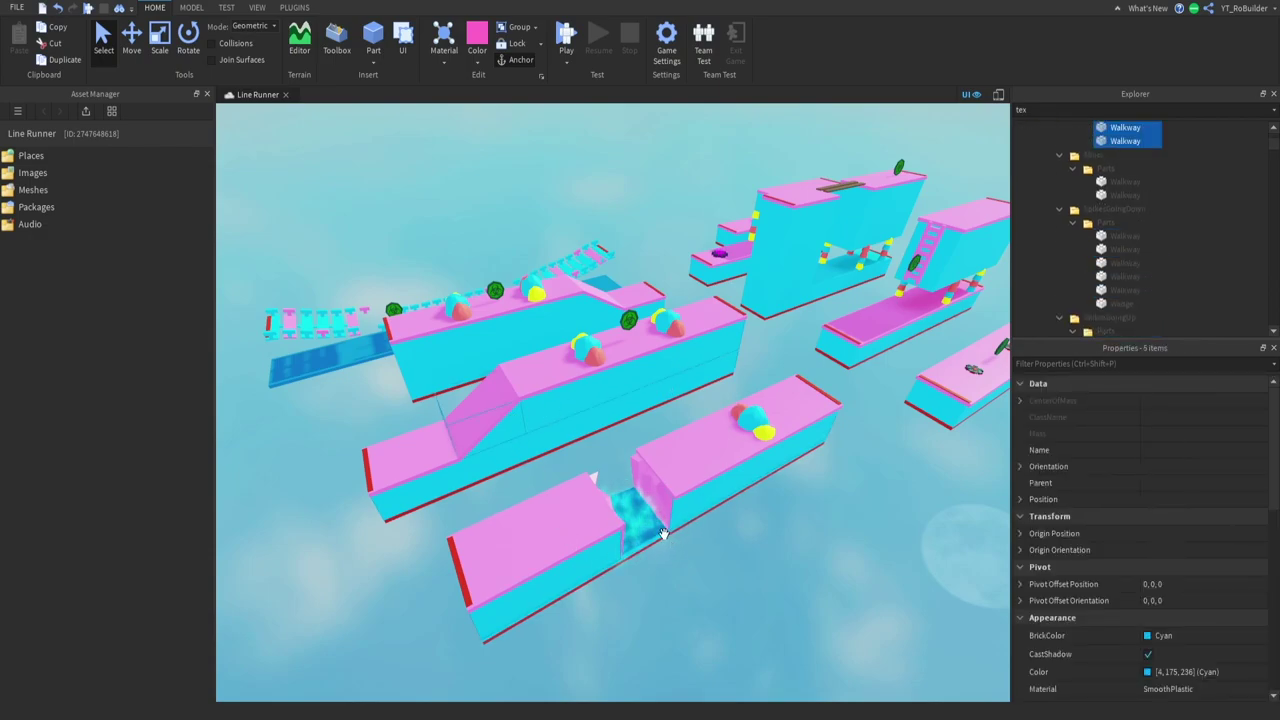
{"action": "left_click", "coordinate": [640, 494], "text": "shift"}
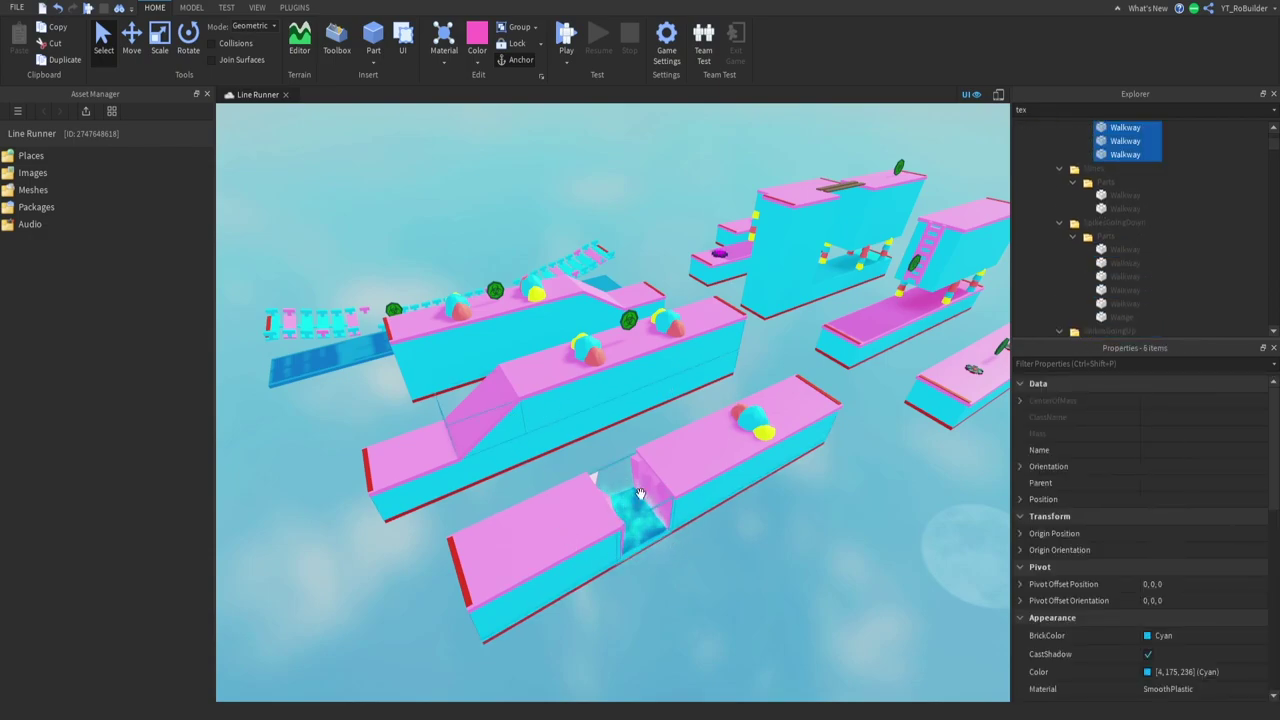
{"action": "left_click", "coordinate": [421, 378], "text": "shift"}
{"action": "scroll", "coordinate": [628, 424], "scroll_direction": "up", "scroll_amount": 5}
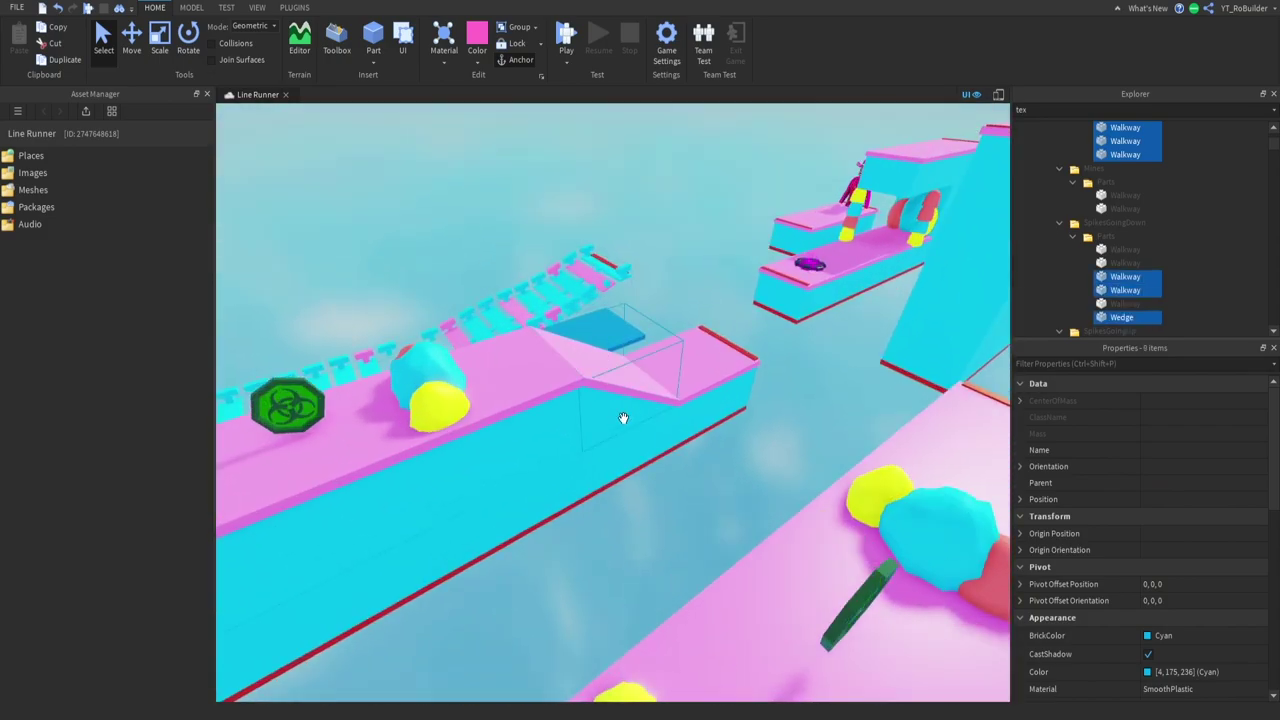
{"action": "right_click_drag", "start_coordinate": [623, 418], "coordinate": [673, 406]}
{"action": "scroll", "coordinate": [672, 404], "scroll_direction": "up", "scroll_amount": 5}
Add the start-section walkways and the remaining wedges to the selection
{"action": "left_click", "coordinate": [741, 449], "text": "shift"}
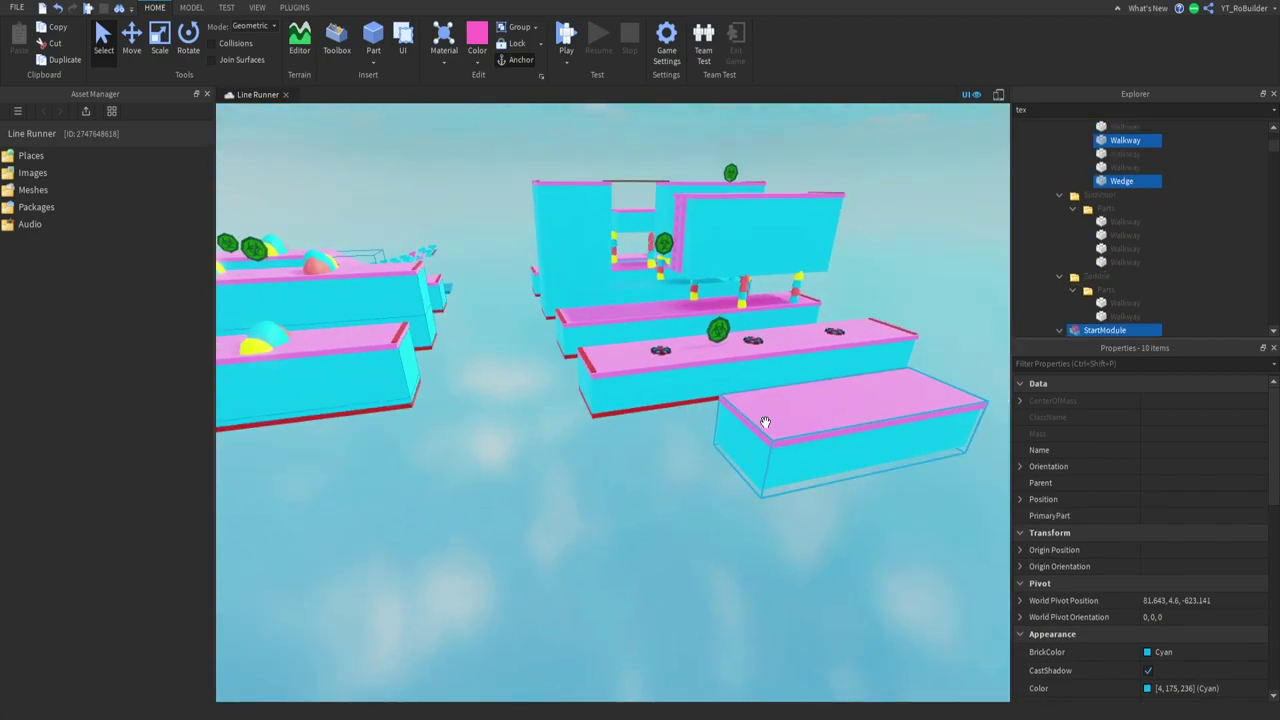
{"action": "left_click", "coordinate": [763, 425], "text": "shift"}
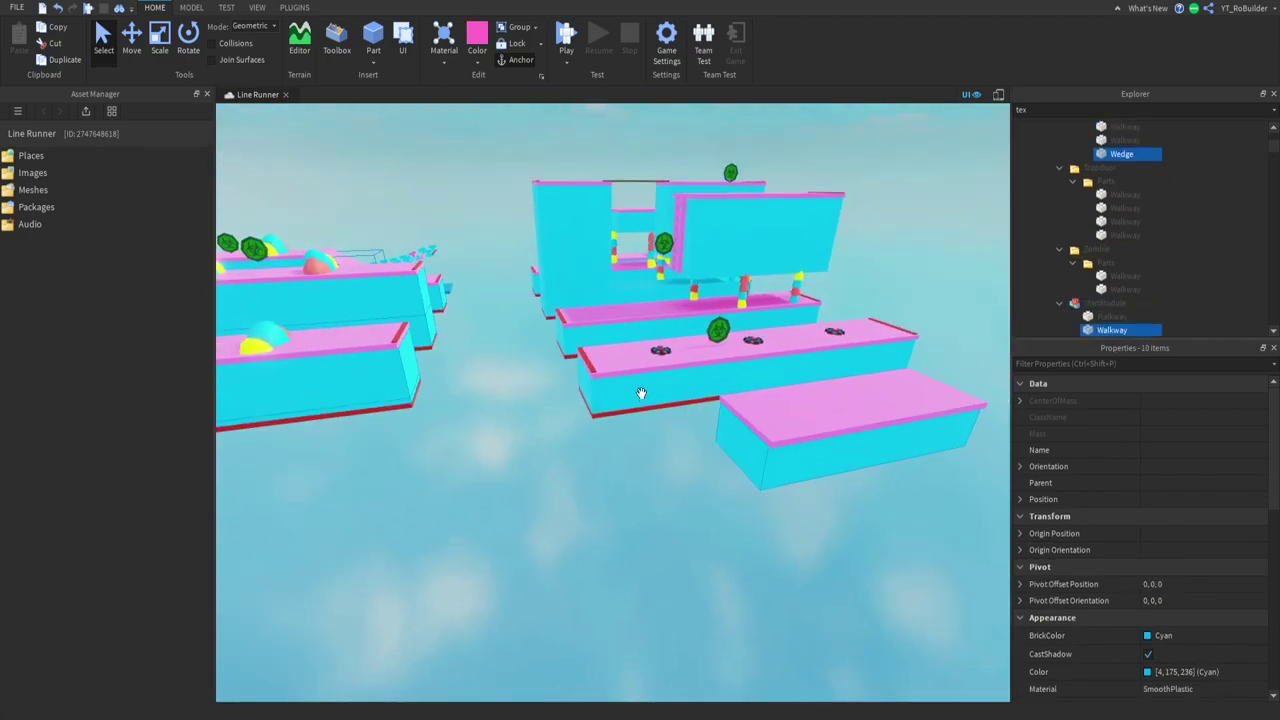
{"action": "left_click", "coordinate": [641, 393], "text": "shift"}
{"action": "left_click", "coordinate": [734, 220], "text": "shift"}
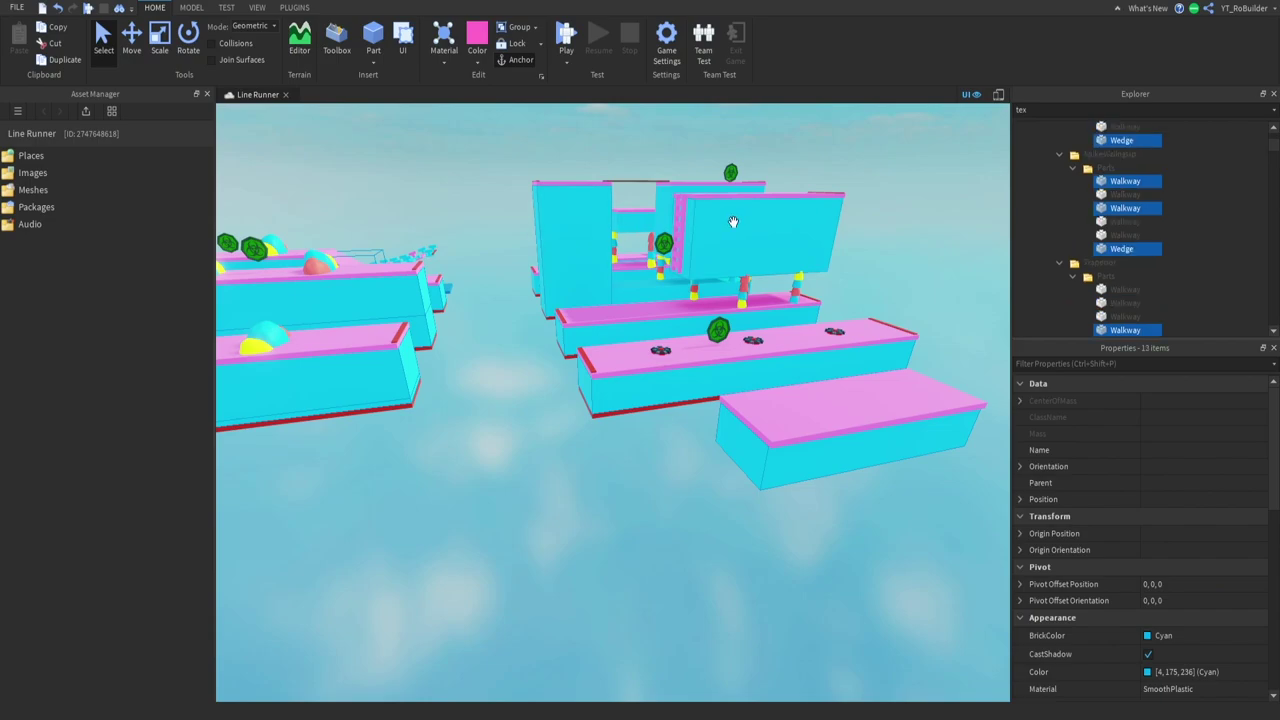
{"action": "left_click", "coordinate": [678, 282], "text": "shift"}
{"action": "left_click", "coordinate": [657, 254], "text": "shift"}
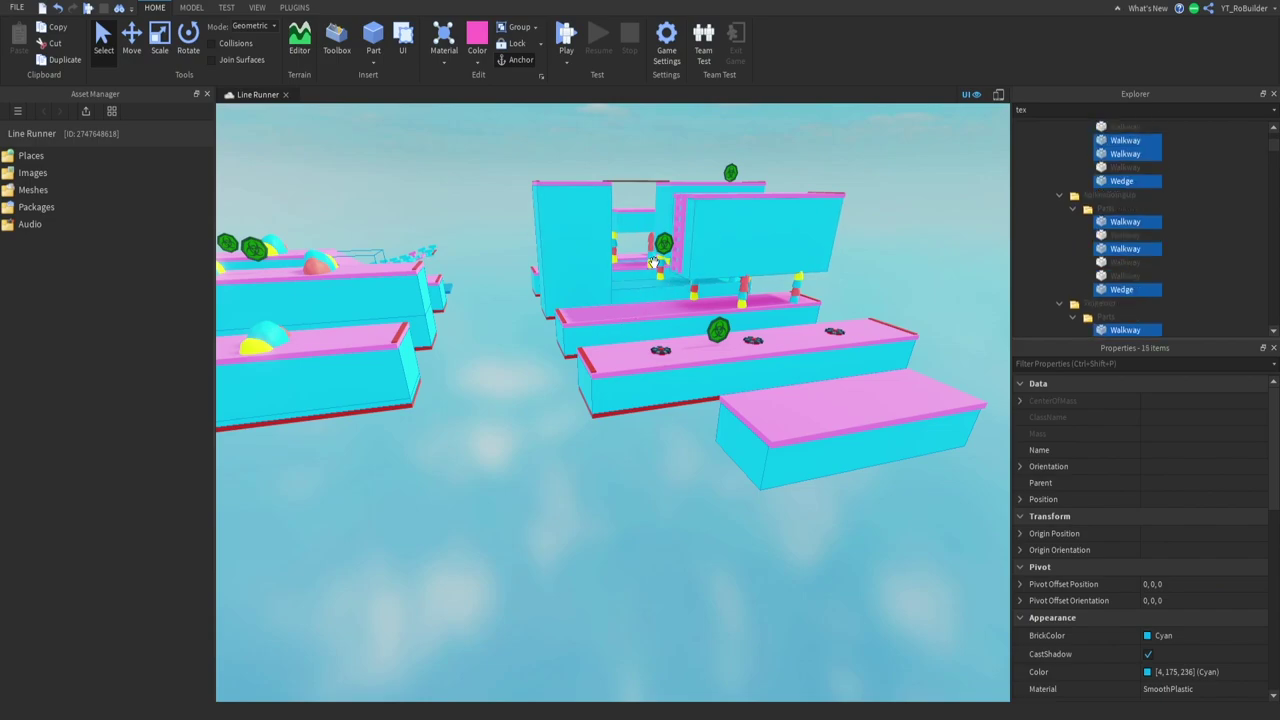
{"action": "left_click", "coordinate": [637, 268], "text": "shift"}
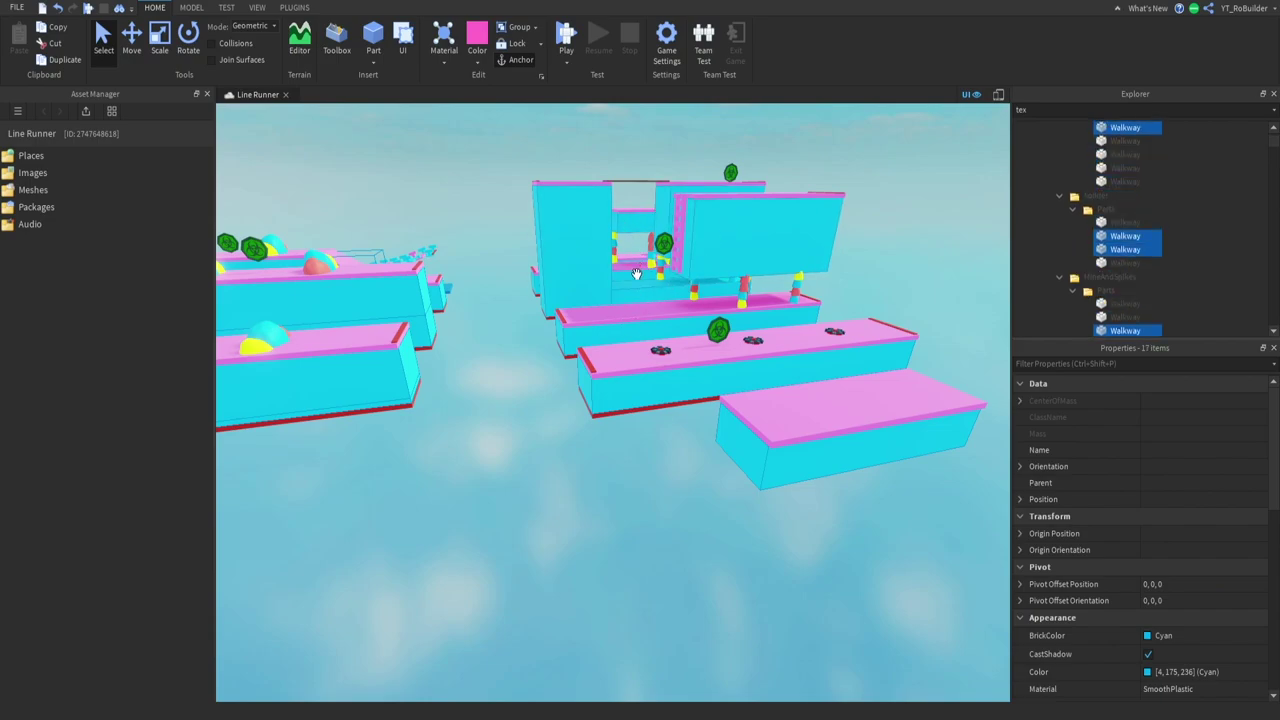
{"action": "right_click_drag", "start_coordinate": [636, 273], "coordinate": [638, 401]}
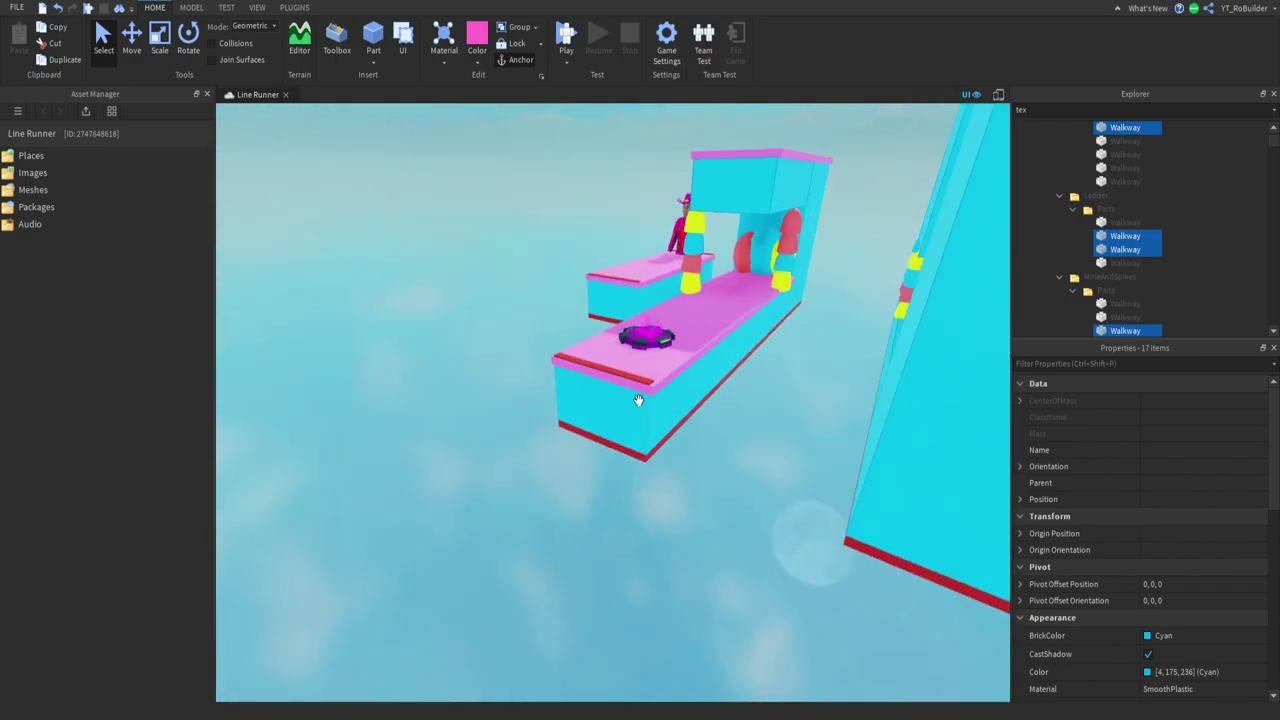
{"action": "left_click", "coordinate": [812, 212], "text": "shift"}
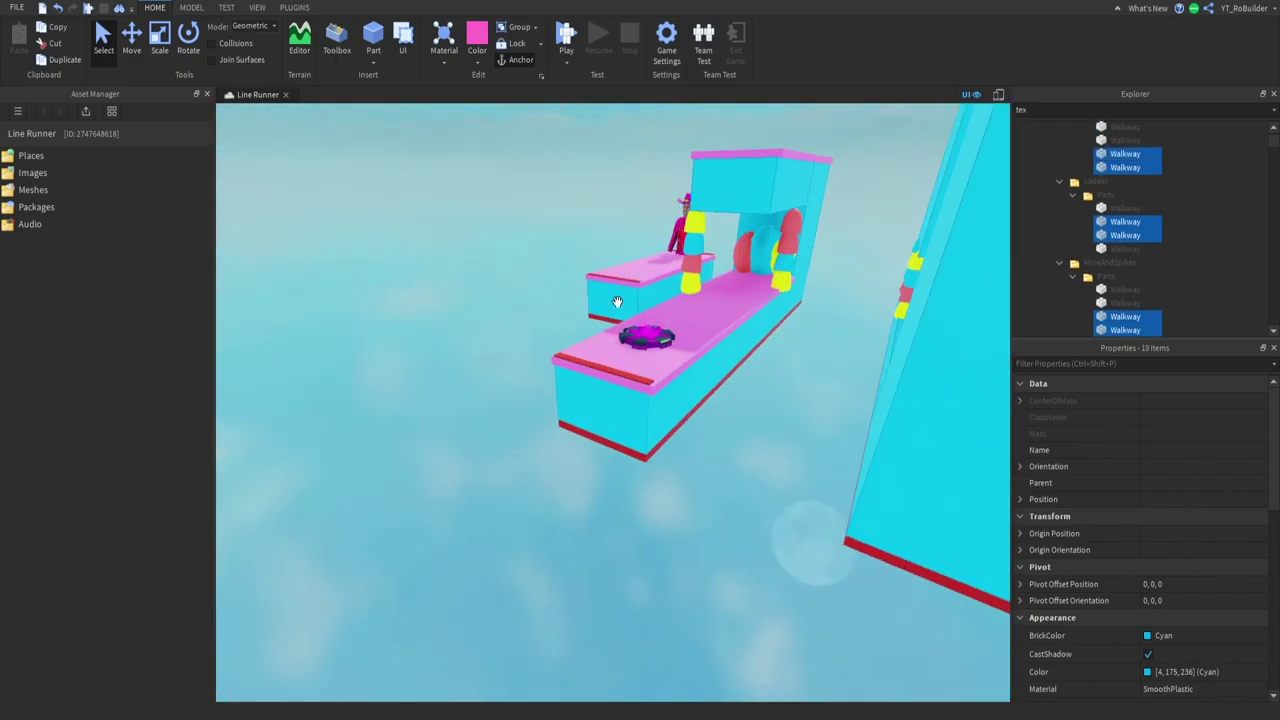
Set the selected walkway sides' BrickColor to white
{"action": "left_click", "coordinate": [1179, 640]}
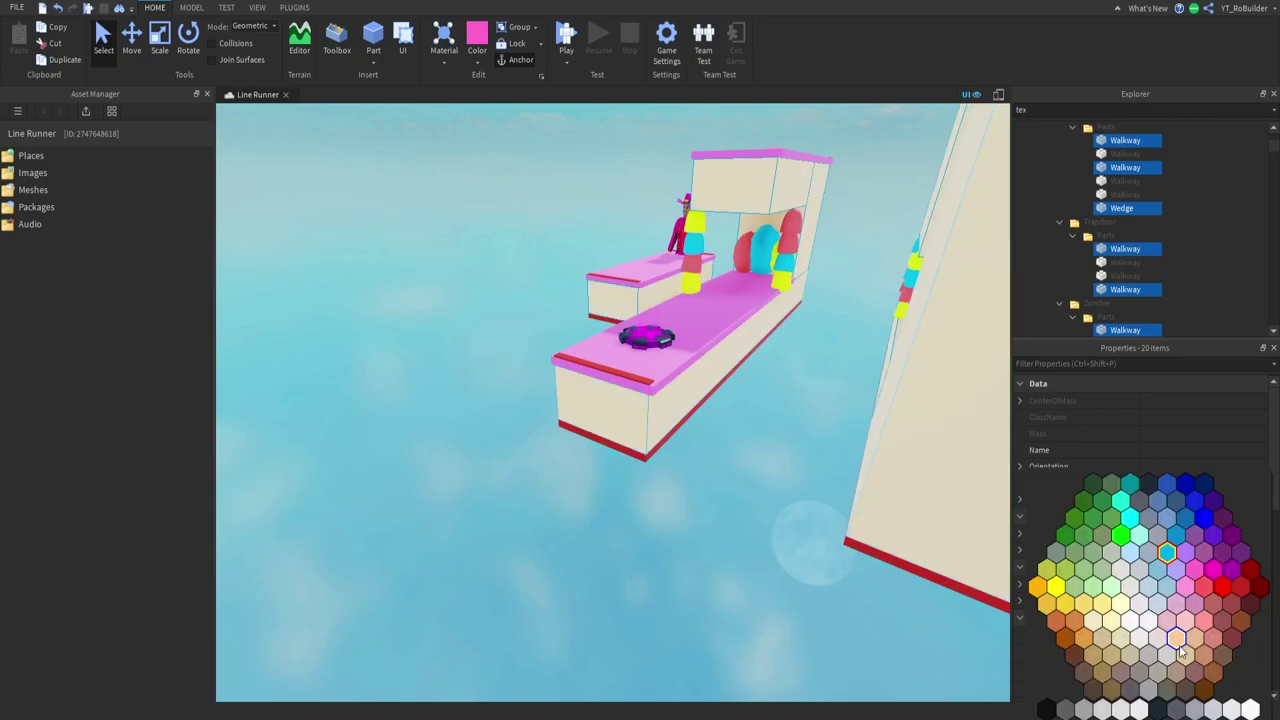
{"action": "left_click", "coordinate": [1250, 710]}
{"action": "left_click", "coordinate": [712, 482]}
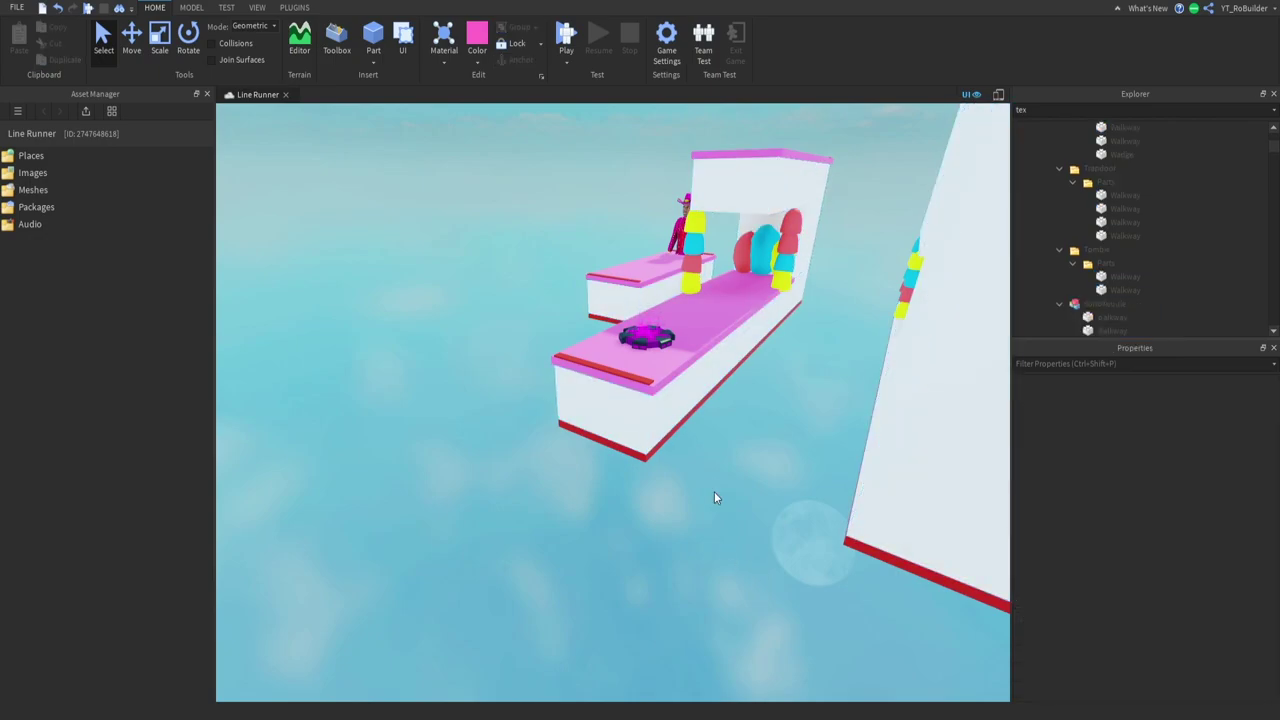
{"action": "right_click_drag", "start_coordinate": [712, 482], "coordinate": [756, 554]}
{"action": "scroll", "coordinate": [710, 476], "scroll_direction": "down", "scroll_amount": 5}
Select the pink walkway tops across the course platforms
{"action": "left_click", "coordinate": [756, 554]}
{"action": "left_click", "coordinate": [792, 350], "text": "ctrl"}
{"action": "mouse_move", "coordinate": [792, 350]}
{"action": "right_mouse_down"}
{"action": "mouse_move", "coordinate": [577, 386]}
{"action": "mouse_move", "coordinate": [503, 297]}
{"action": "right_mouse_up"}
{"action": "scroll", "coordinate": [715, 353], "scroll_direction": "up", "scroll_amount": 3}
{"action": "left_click", "coordinate": [600, 394], "text": "ctrl"}
{"action": "scroll", "coordinate": [600, 394], "scroll_direction": "up", "scroll_amount": 3}
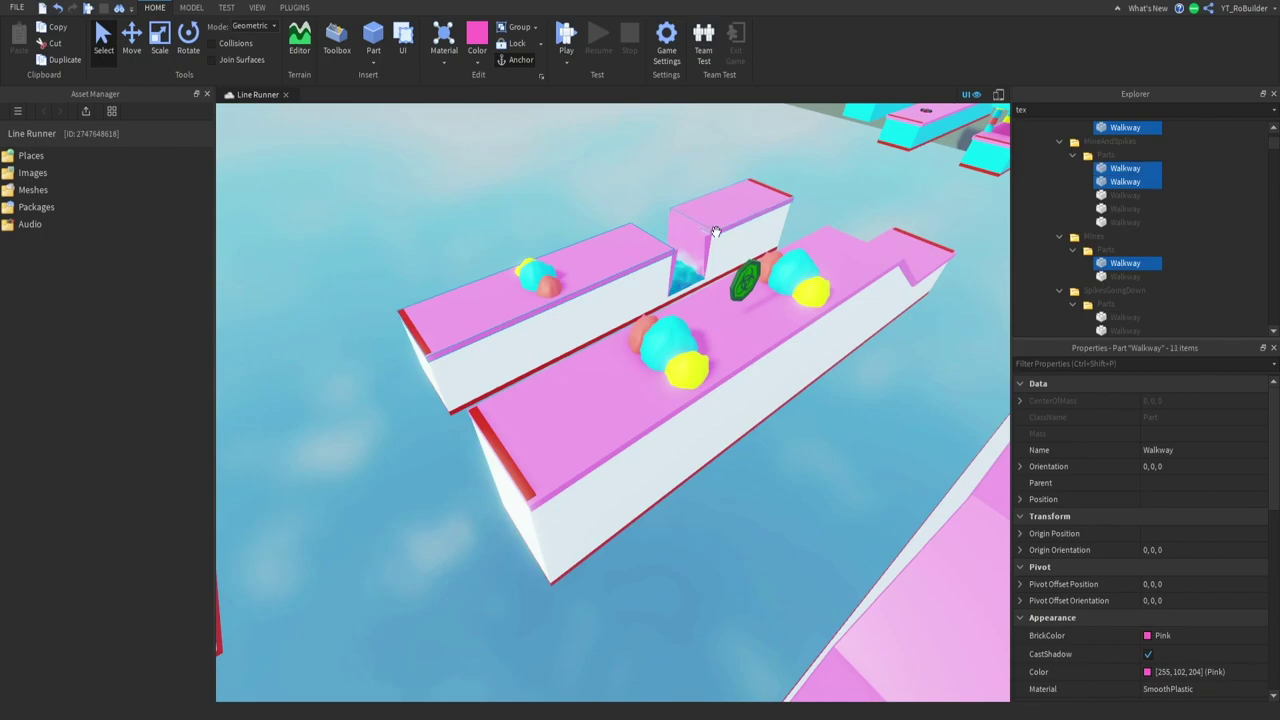
{"action": "left_click", "coordinate": [913, 273], "text": "ctrl"}
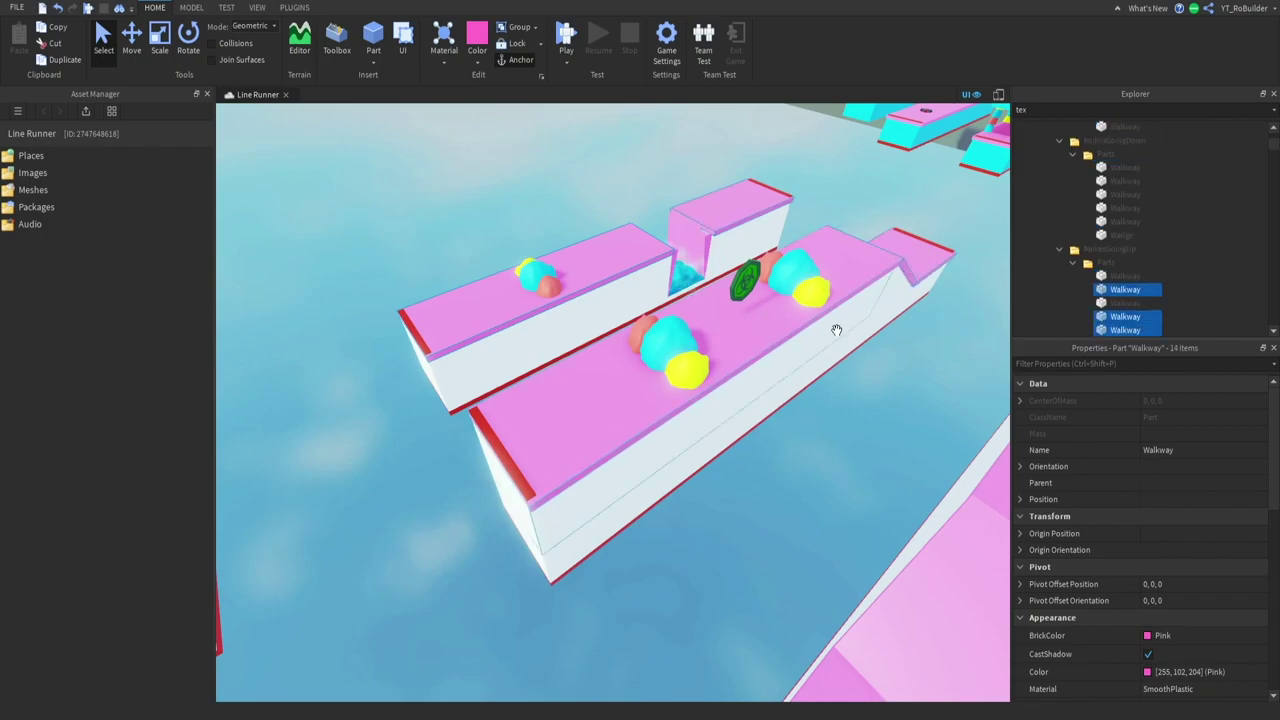
{"action": "mouse_move", "coordinate": [838, 330]}
{"action": "right_mouse_down"}
{"action": "mouse_move", "coordinate": [613, 310]}
{"action": "mouse_move", "coordinate": [585, 478]}
{"action": "right_mouse_up"}
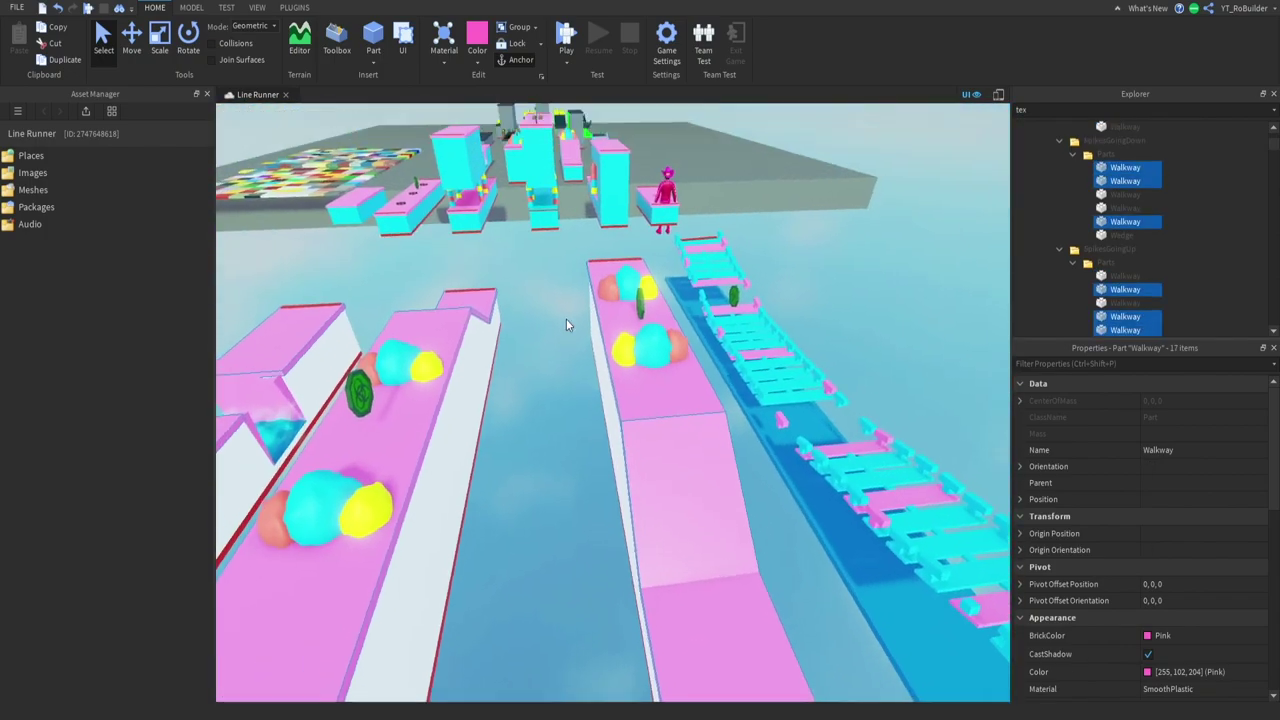
{"action": "right_click_drag", "start_coordinate": [566, 318], "coordinate": [564, 320]}
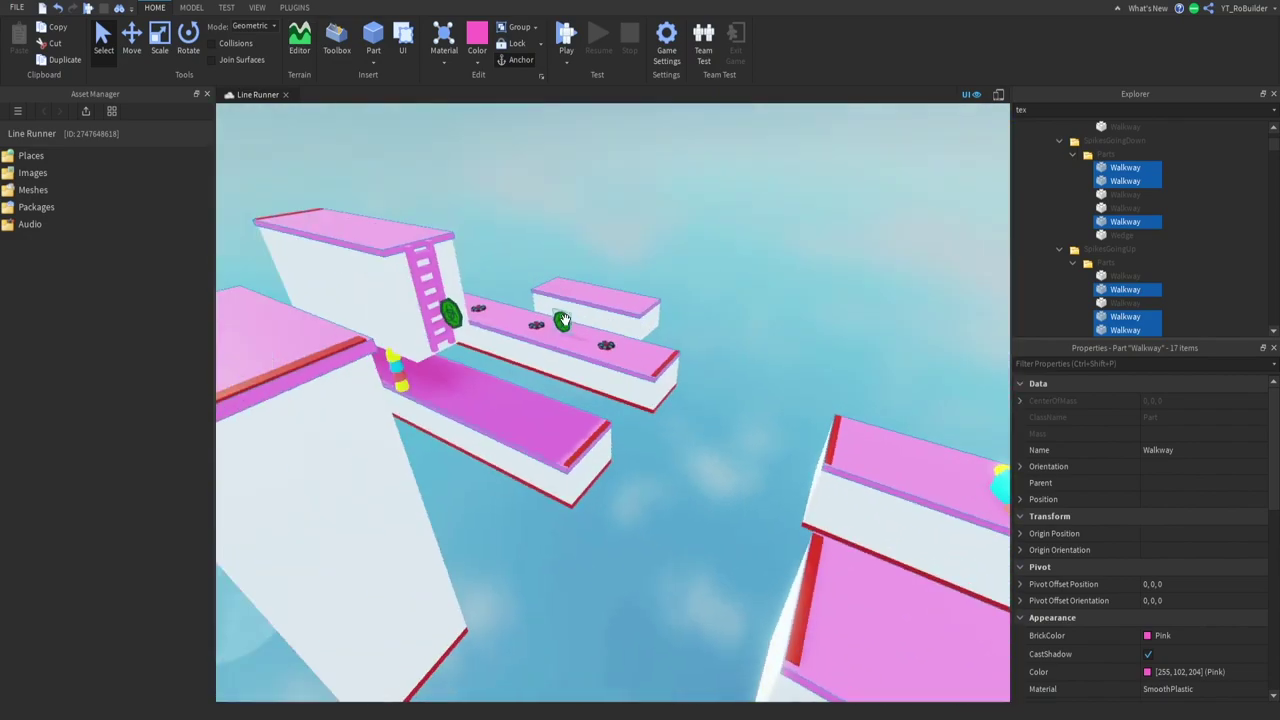
{"action": "key", "text": "f"}
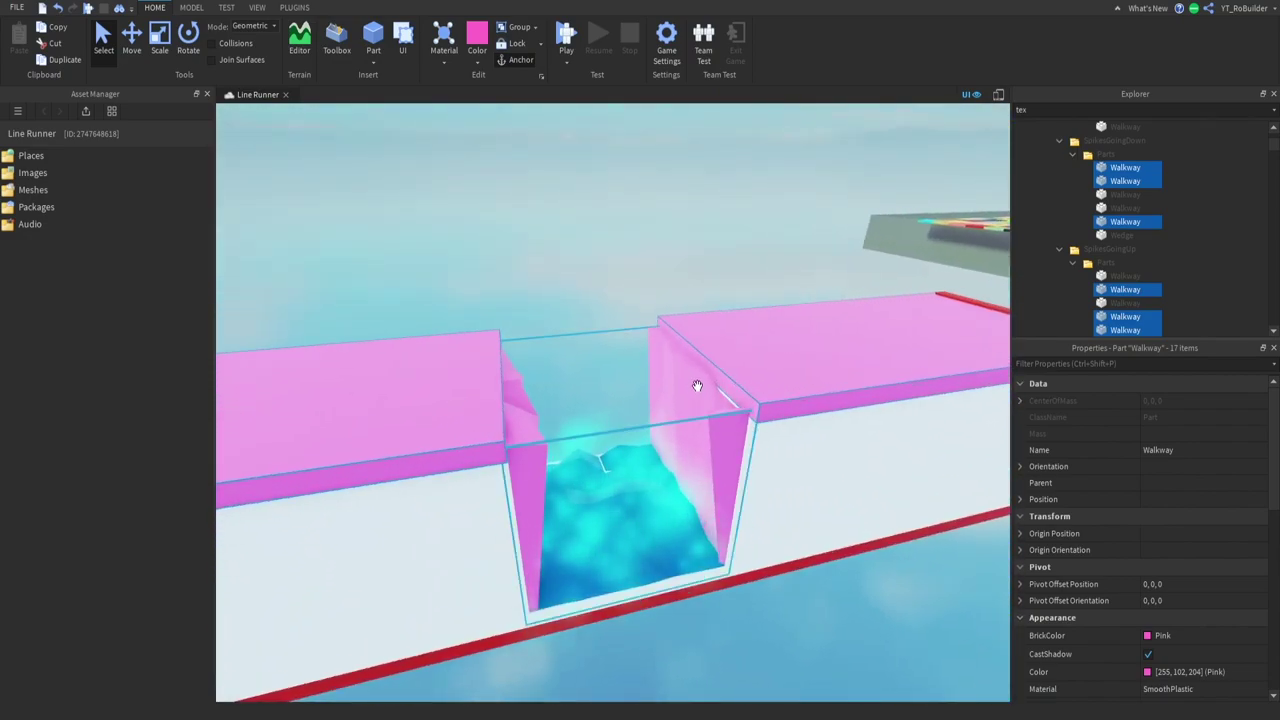
{"action": "left_click", "coordinate": [697, 385], "text": "ctrl"}
Set the selected walkway tops' BrickColor to Smoky grey
{"action": "left_click", "coordinate": [1163, 652]}
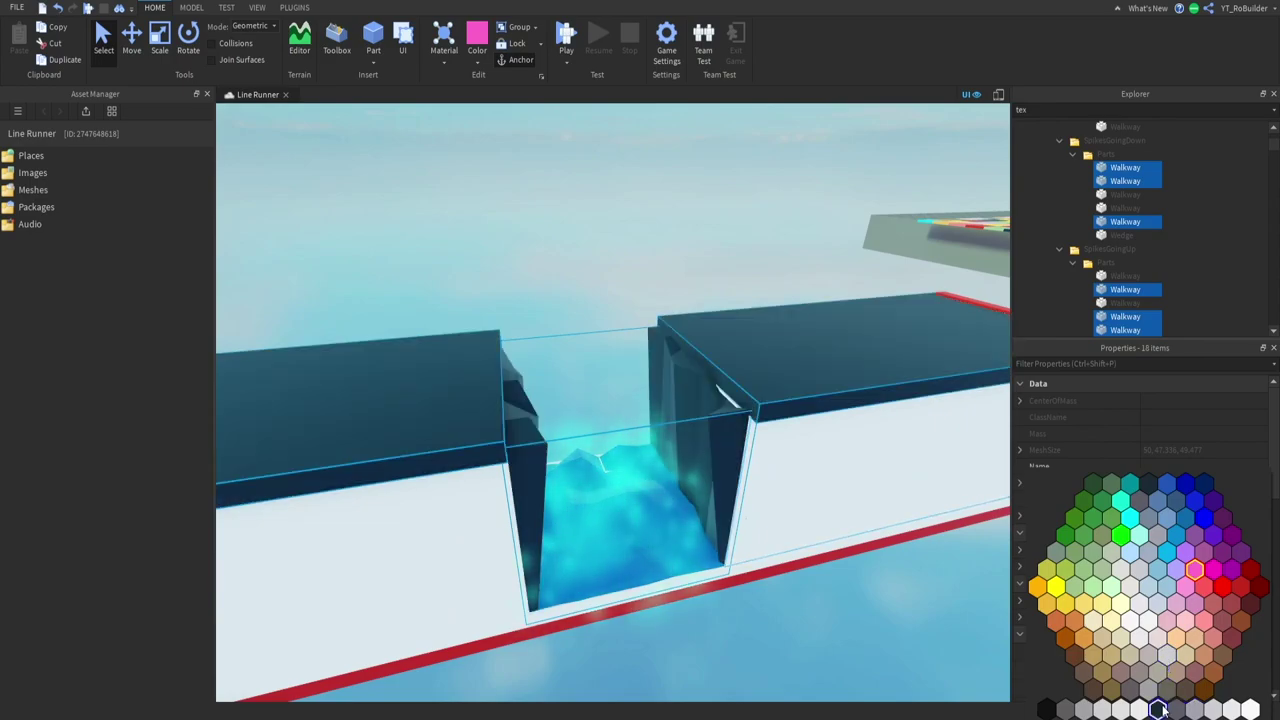
{"action": "left_click", "coordinate": [1175, 709]}
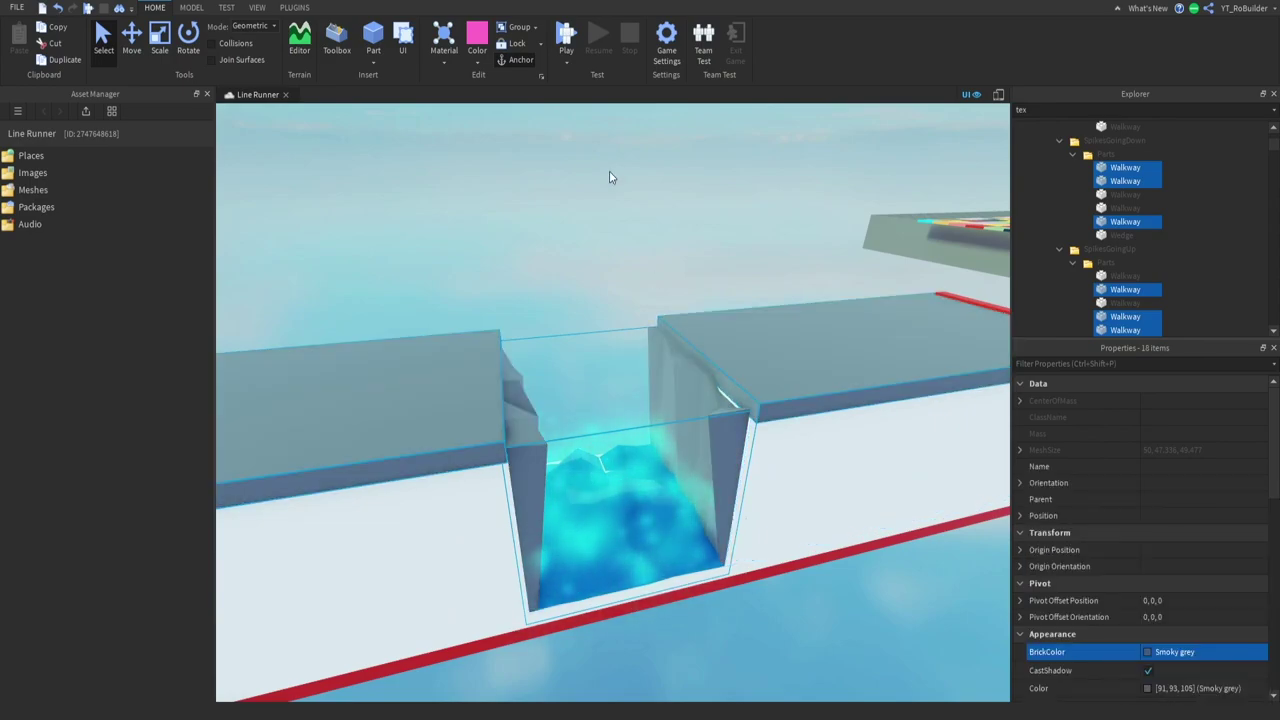
{"action": "left_click", "coordinate": [607, 169]}
{"action": "mouse_move", "coordinate": [612, 321]}
{"action": "right_mouse_down"}
{"action": "mouse_move", "coordinate": [564, 440]}
{"action": "mouse_move", "coordinate": [618, 473]}
{"action": "right_mouse_up"}
{"action": "key", "text": "w"}
{"action": "key", "text": "e"}
Paint the Bridge model dark grey from the Home Color dropdown
{"action": "key", "text": "w"}
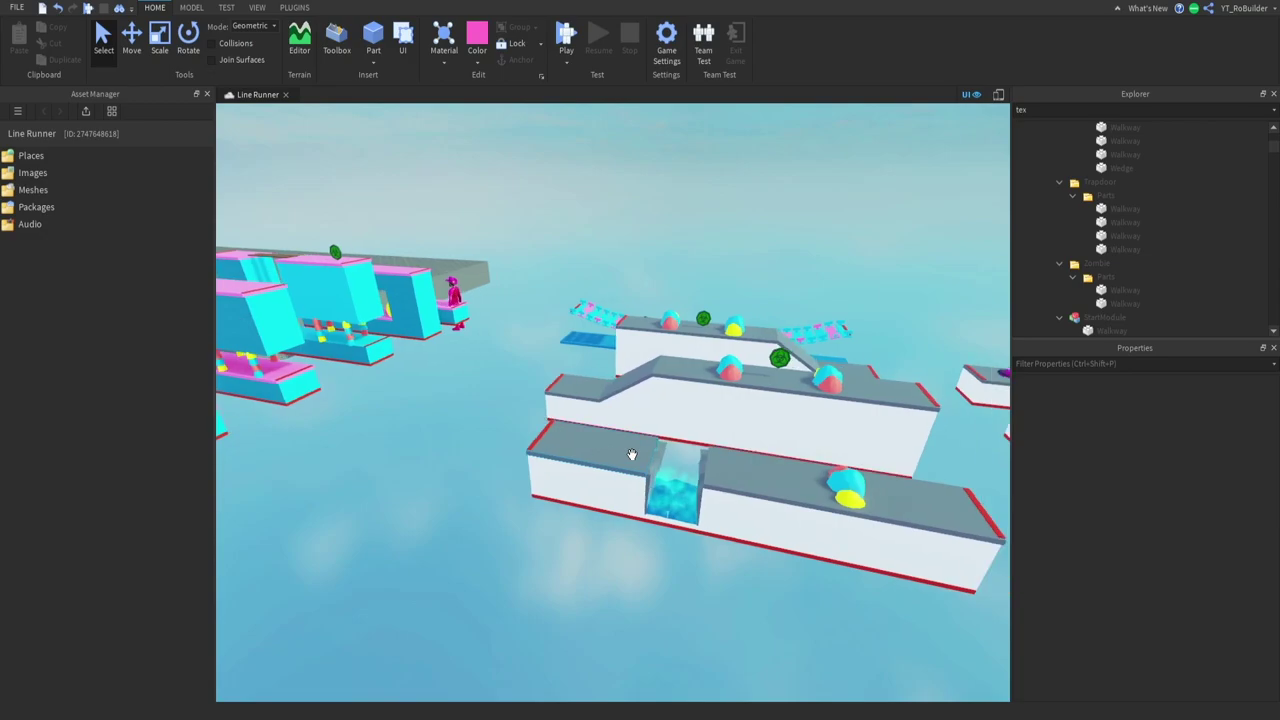
{"action": "key", "text": "w"}
{"action": "right_click_drag", "start_coordinate": [635, 459], "coordinate": [630, 424]}
{"action": "left_click", "coordinate": [630, 424]}
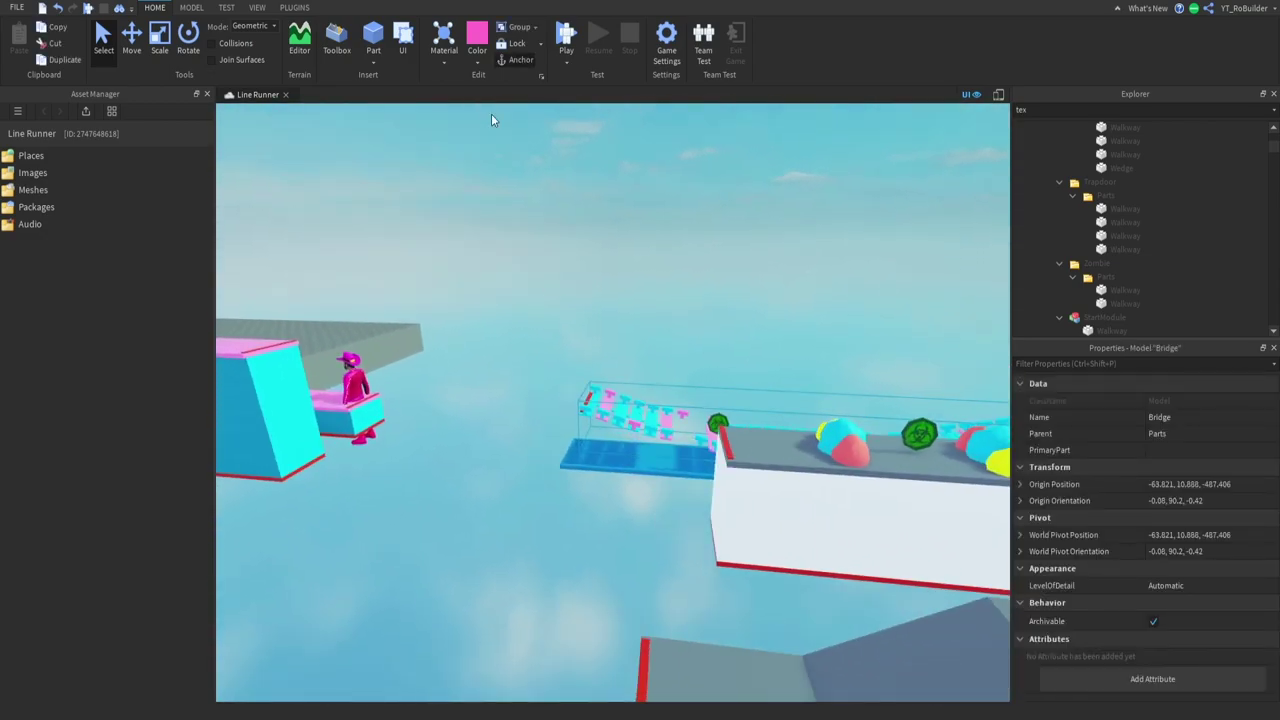
{"action": "left_click", "coordinate": [477, 61]}
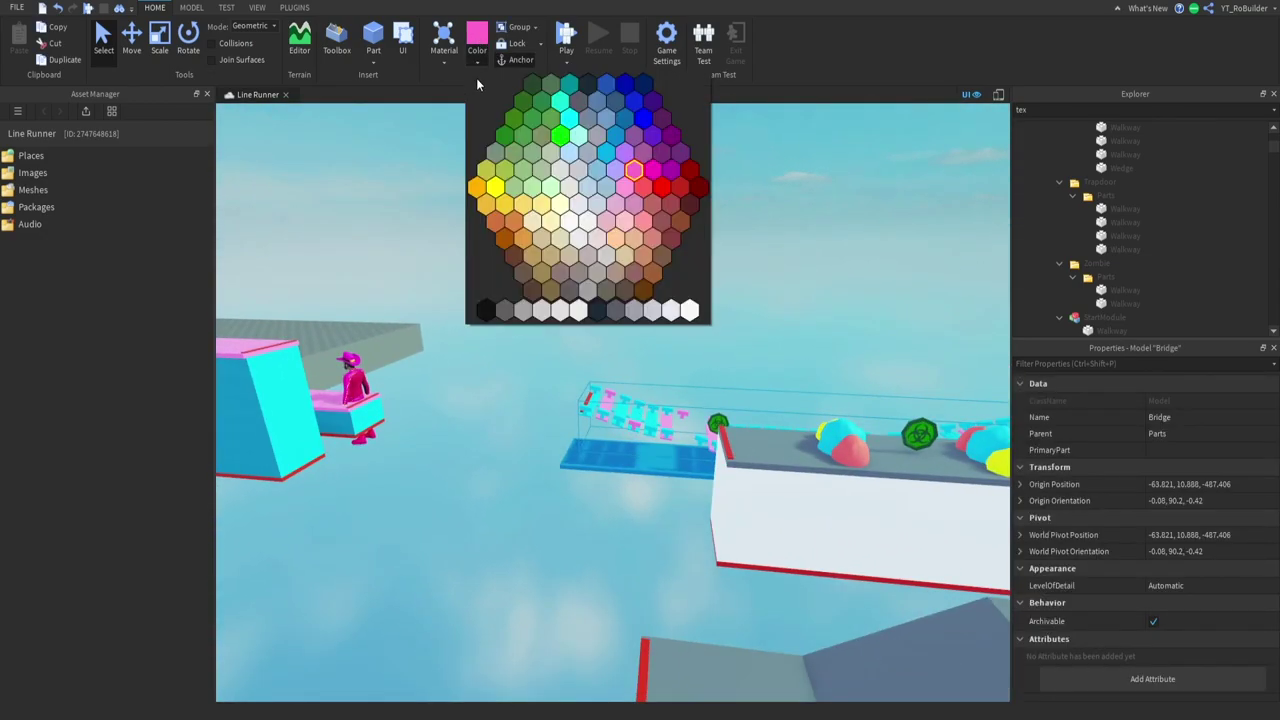
{"action": "left_click", "coordinate": [621, 310]}
{"action": "left_click", "coordinate": [605, 374]}
Select the pink truss ladder and frame the view on it
{"action": "right_click_drag", "start_coordinate": [605, 374], "coordinate": [700, 410]}
{"action": "scroll", "coordinate": [700, 410], "scroll_direction": "down", "scroll_amount": 5}
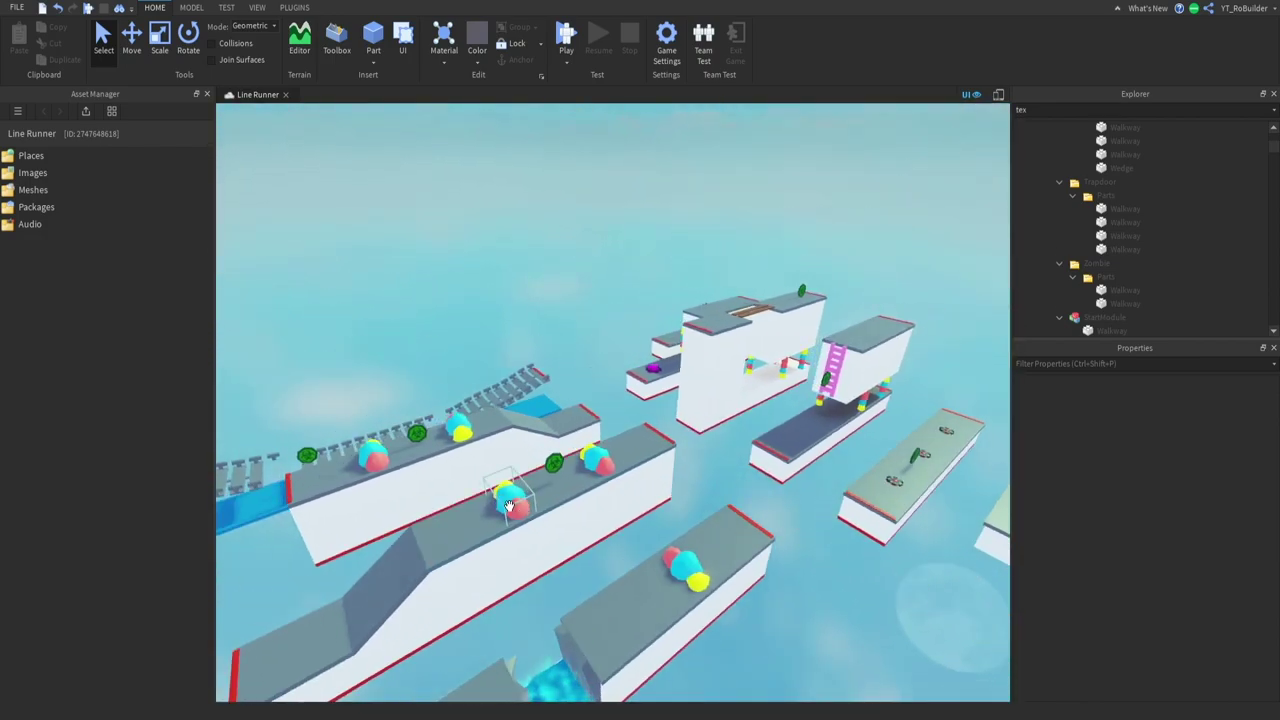
{"action": "scroll", "coordinate": [627, 503], "scroll_direction": "up", "scroll_amount": 3}
{"action": "key", "text": "d"}
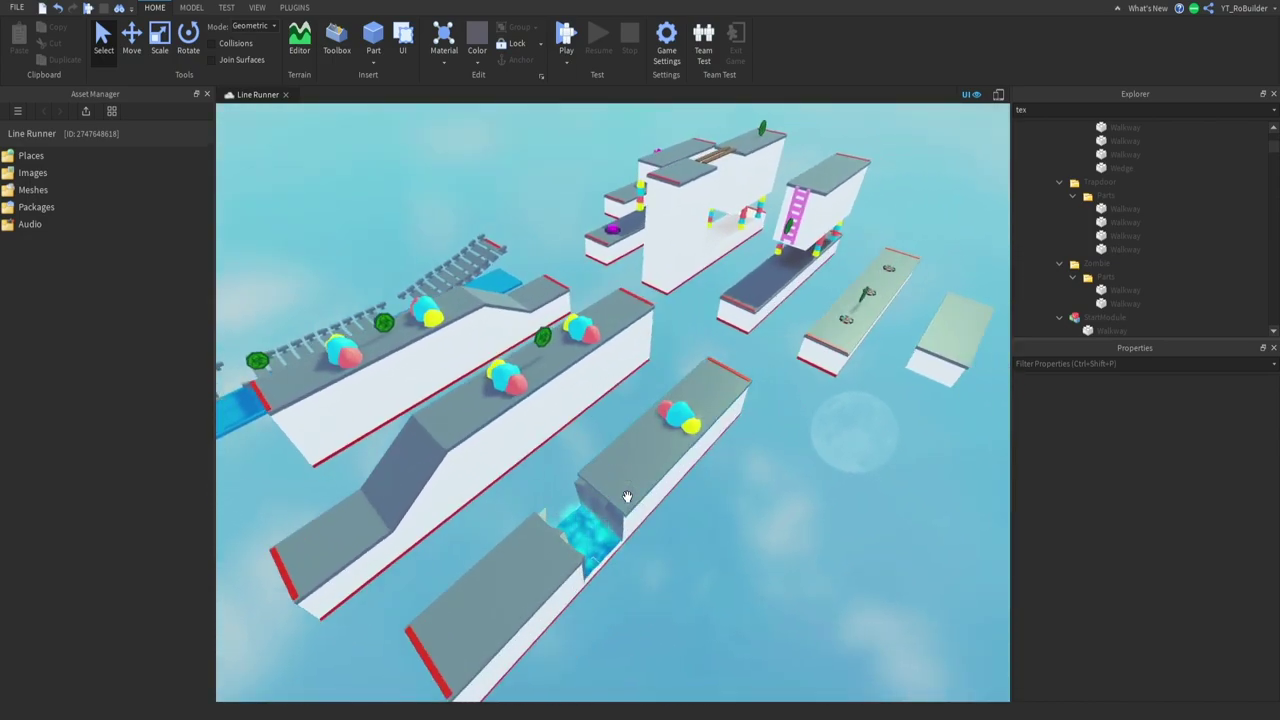
{"action": "mouse_move", "coordinate": [655, 397]}
{"action": "right_mouse_down"}
{"action": "mouse_move", "coordinate": [681, 287]}
{"action": "mouse_move", "coordinate": [666, 311]}
{"action": "right_mouse_up"}
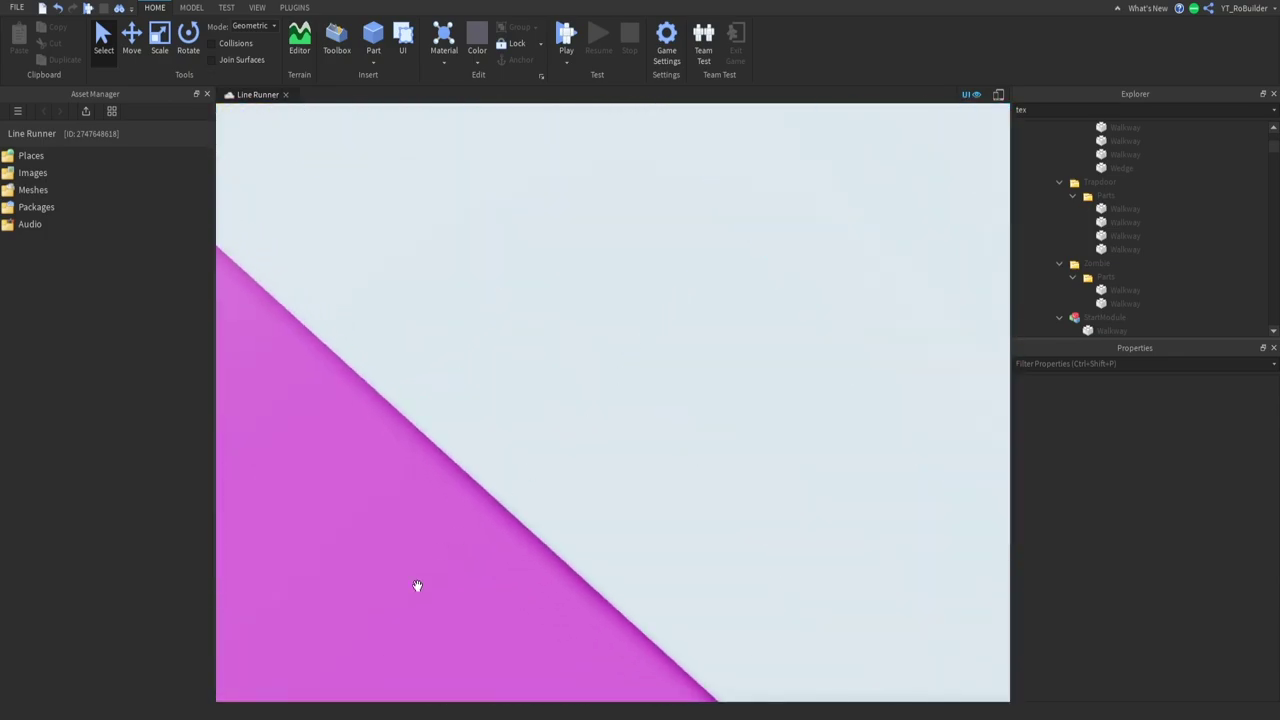
{"action": "left_click", "coordinate": [434, 557]}
{"action": "key", "text": "f"}
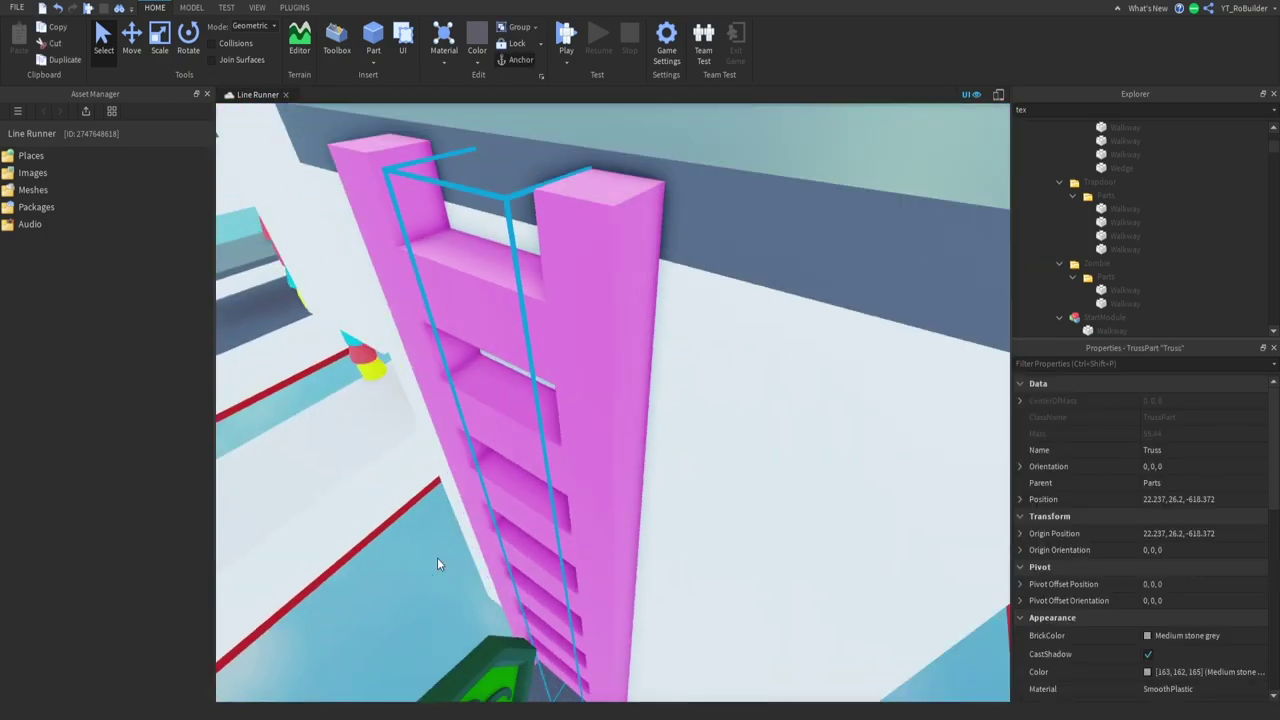
{"action": "scroll", "coordinate": [483, 357], "scroll_direction": "up", "scroll_amount": 2}
{"action": "scroll", "coordinate": [483, 357], "scroll_direction": "up", "scroll_amount": 2}
{"action": "scroll", "coordinate": [485, 357], "scroll_direction": "up", "scroll_amount": 2}
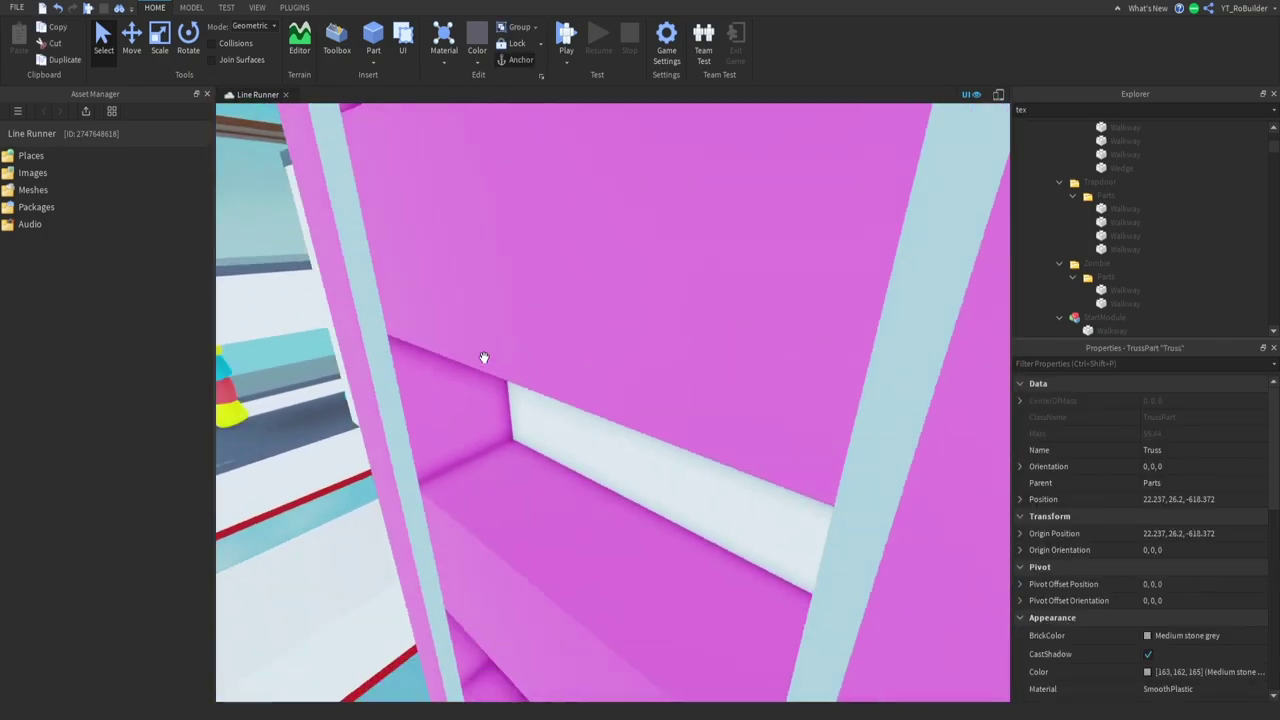
{"action": "scroll", "coordinate": [485, 357], "scroll_direction": "up", "scroll_amount": 2}
{"action": "scroll", "coordinate": [548, 350], "scroll_direction": "up", "scroll_amount": 1}
Clear the Explorer filter and select the whole Ladder model
{"action": "left_click", "coordinate": [548, 350]}
{"action": "scroll", "coordinate": [548, 350], "scroll_direction": "down", "scroll_amount": 5}
{"action": "scroll", "coordinate": [548, 350], "scroll_direction": "down", "scroll_amount": 3}
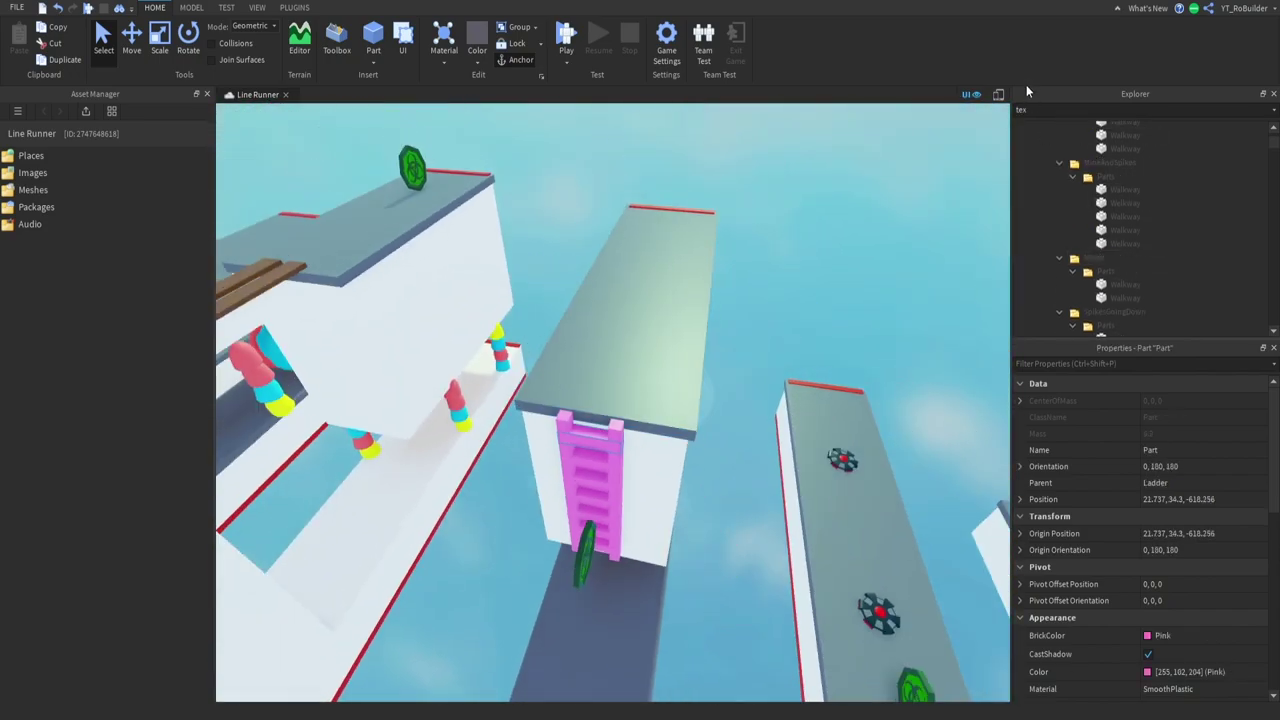
{"action": "key", "text": "BackSpace"}
{"action": "key", "text": "BackSpace"}
{"action": "key", "text": "BackSpace"}
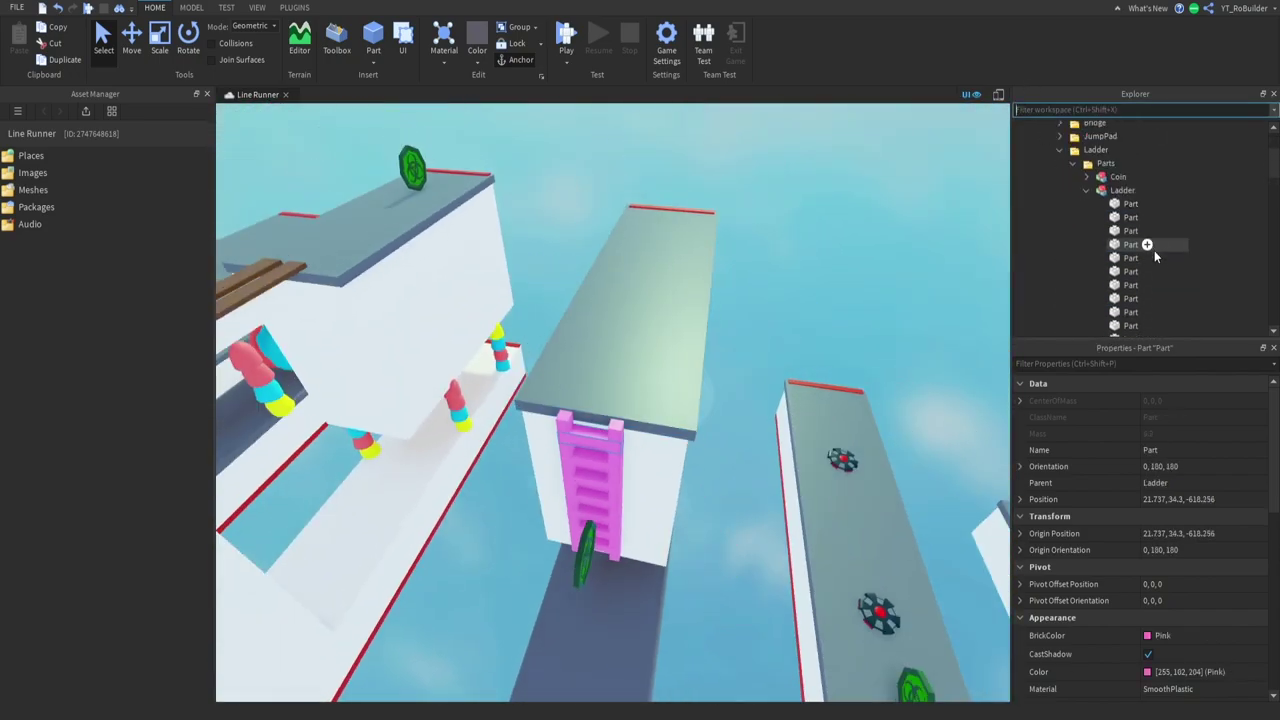
{"action": "left_click", "coordinate": [1121, 191]}
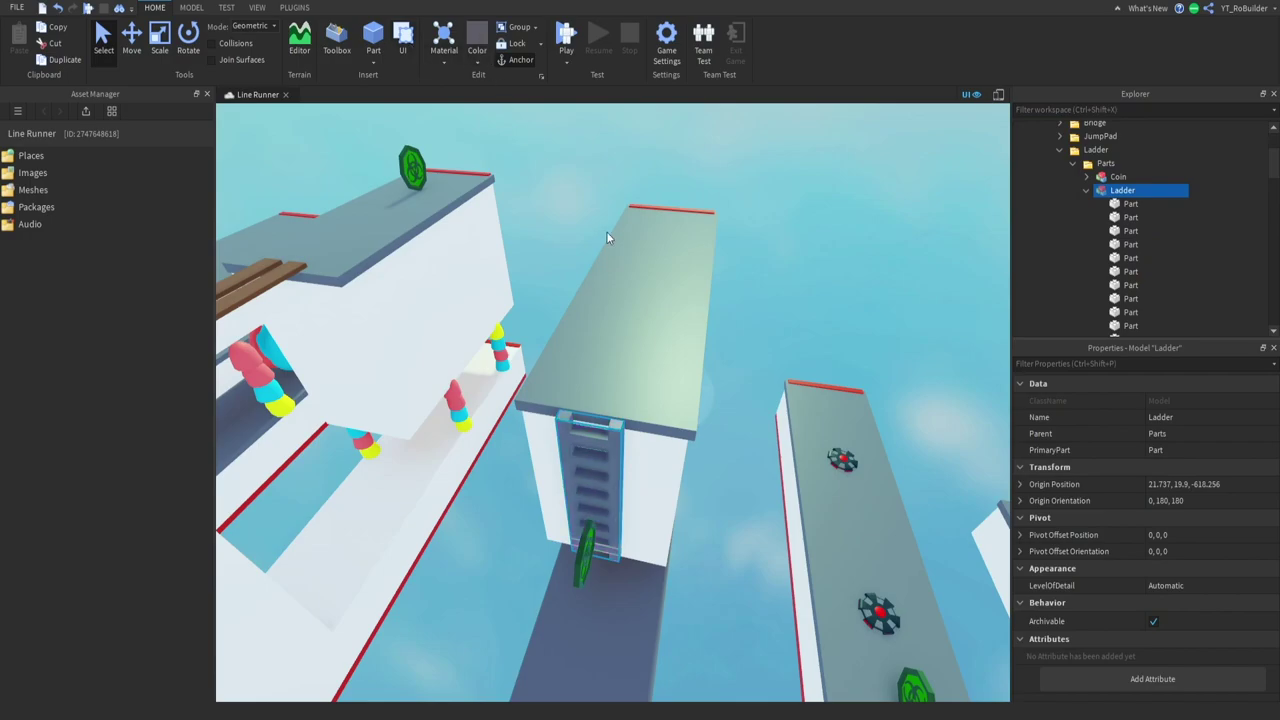
{"action": "left_click", "coordinate": [777, 314]}
{"action": "scroll", "coordinate": [742, 365], "scroll_direction": "down", "scroll_amount": 5}
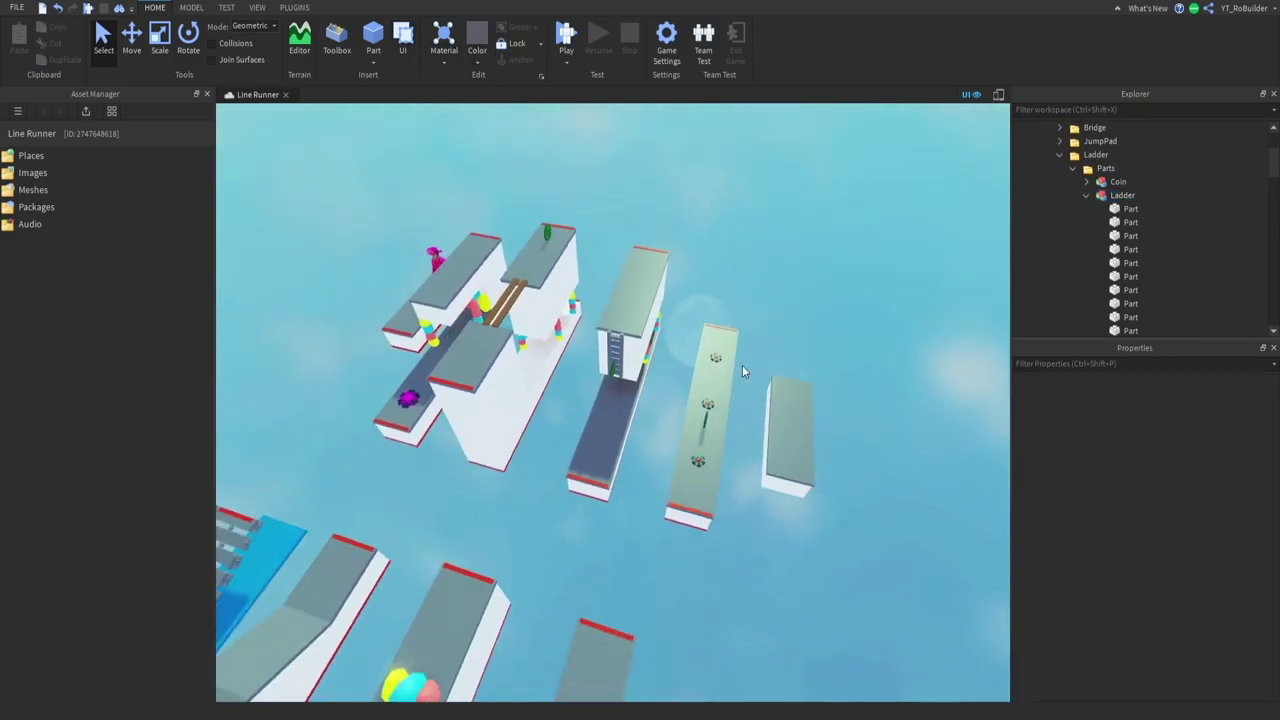
Check the stacked gum drops on the walkway, then deselect them
{"action": "scroll", "coordinate": [694, 417], "scroll_direction": "up", "scroll_amount": 1}
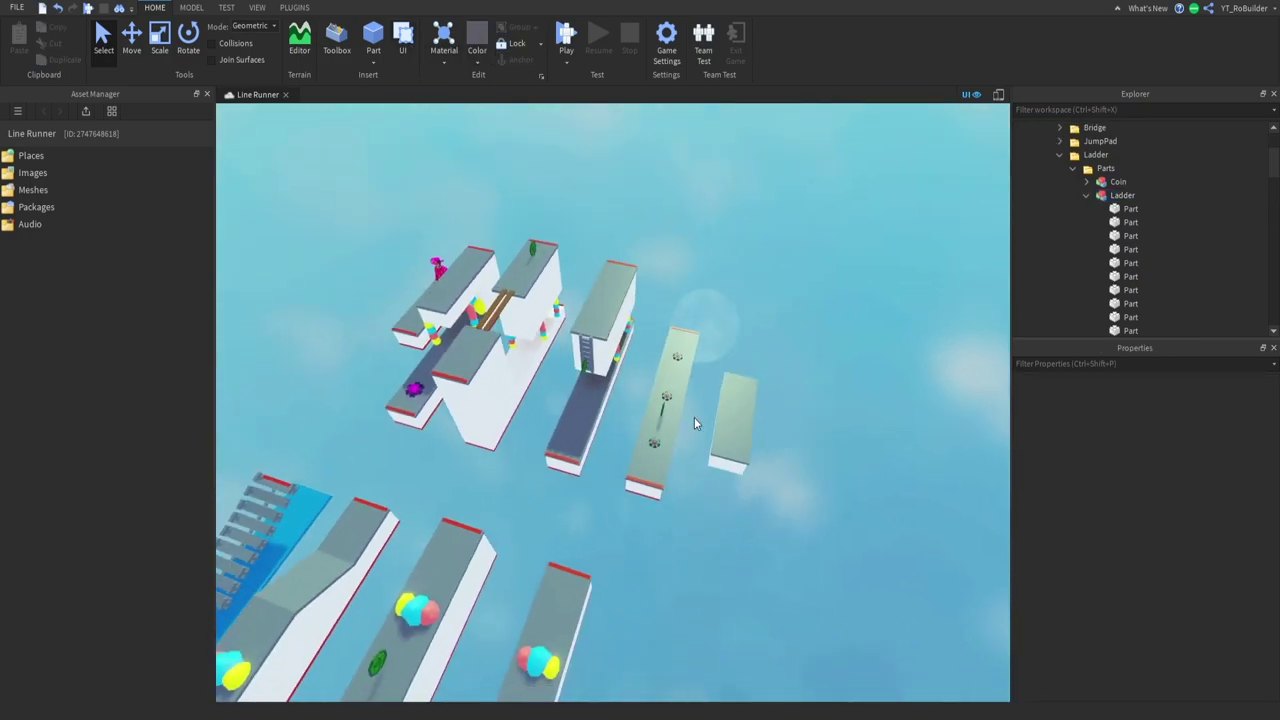
{"action": "scroll", "coordinate": [694, 417], "scroll_direction": "up", "scroll_amount": 3}
{"action": "scroll", "coordinate": [694, 417], "scroll_direction": "up", "scroll_amount": 5}
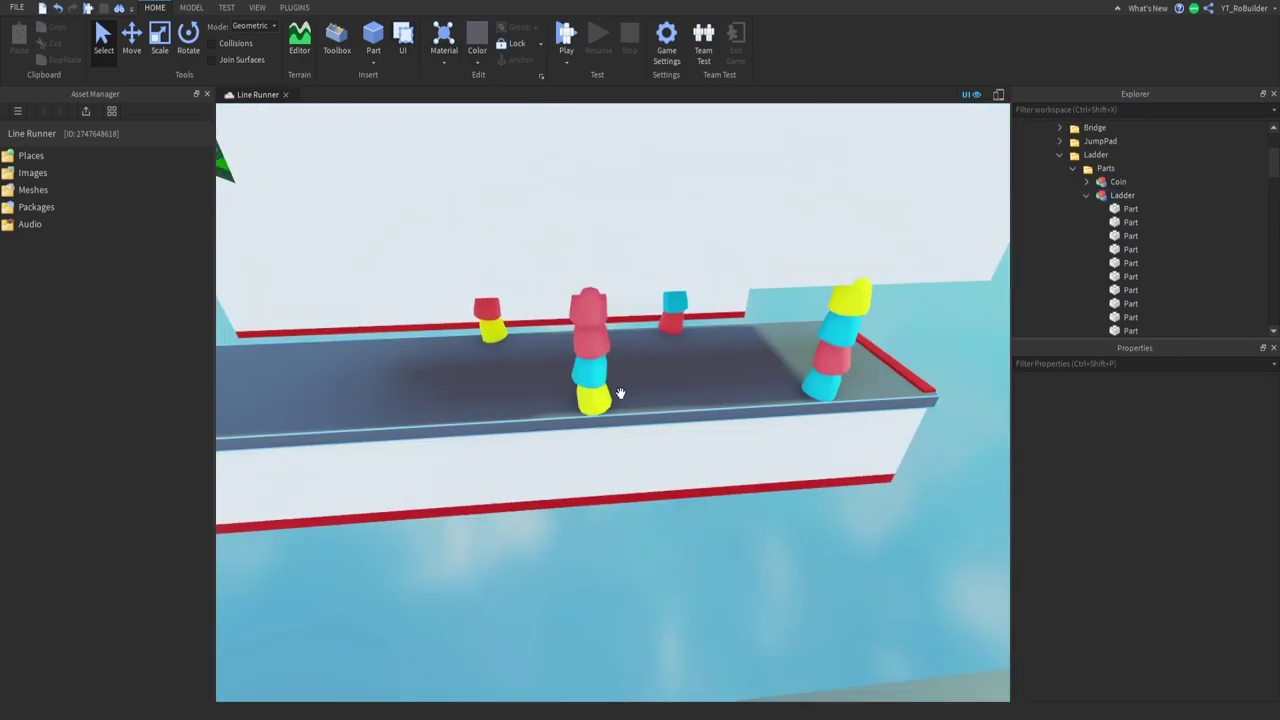
{"action": "scroll", "coordinate": [626, 410], "scroll_direction": "down", "scroll_amount": 3}
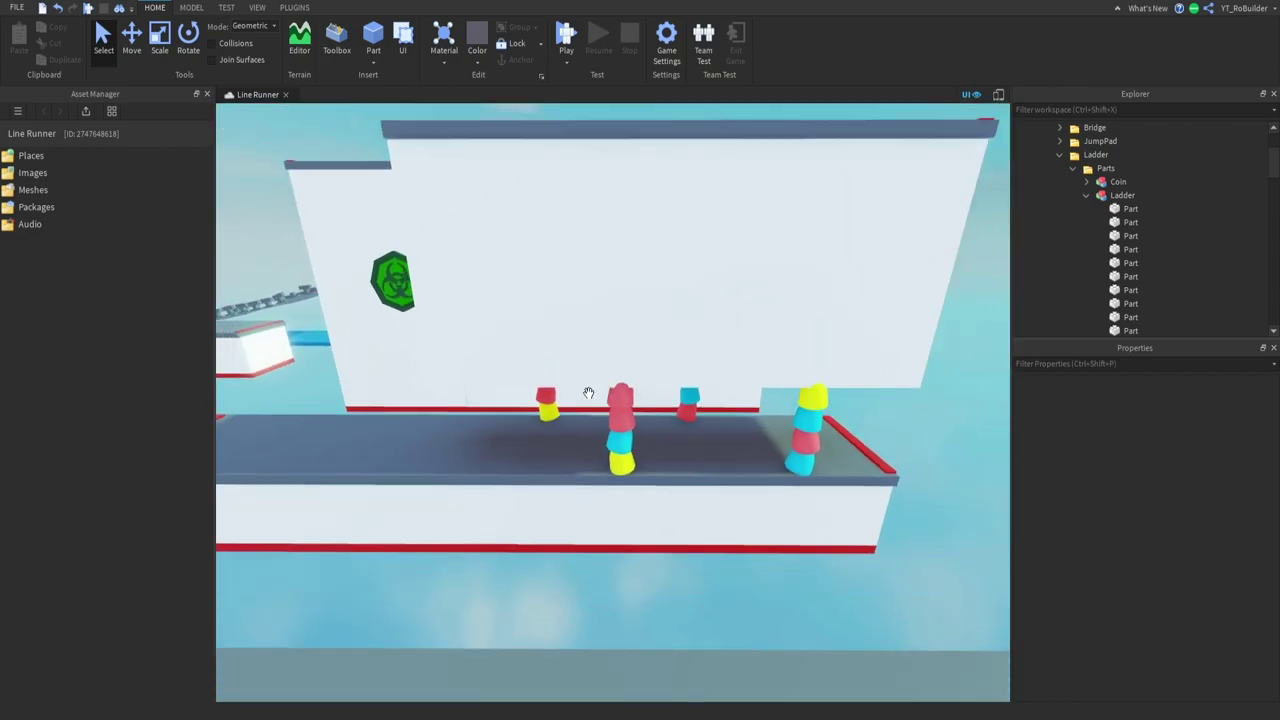
{"action": "scroll", "coordinate": [590, 410], "scroll_direction": "up", "scroll_amount": 3}
{"action": "scroll", "coordinate": [590, 410], "scroll_direction": "up", "scroll_amount": 3}
{"action": "scroll", "coordinate": [590, 410], "scroll_direction": "up", "scroll_amount": 3}
{"action": "scroll", "coordinate": [590, 410], "scroll_direction": "up", "scroll_amount": 2}
{"action": "scroll", "coordinate": [590, 410], "scroll_direction": "down", "scroll_amount": 5}
{"action": "scroll", "coordinate": [590, 410], "scroll_direction": "down", "scroll_amount": 2}
{"action": "scroll", "coordinate": [590, 410], "scroll_direction": "down", "scroll_amount": 5}
{"action": "scroll", "coordinate": [590, 410], "scroll_direction": "up", "scroll_amount": 2}
{"action": "scroll", "coordinate": [597, 409], "scroll_direction": "up", "scroll_amount": 3}
{"action": "scroll", "coordinate": [657, 409], "scroll_direction": "up", "scroll_amount": 3}
{"action": "scroll", "coordinate": [666, 409], "scroll_direction": "up", "scroll_amount": 2}
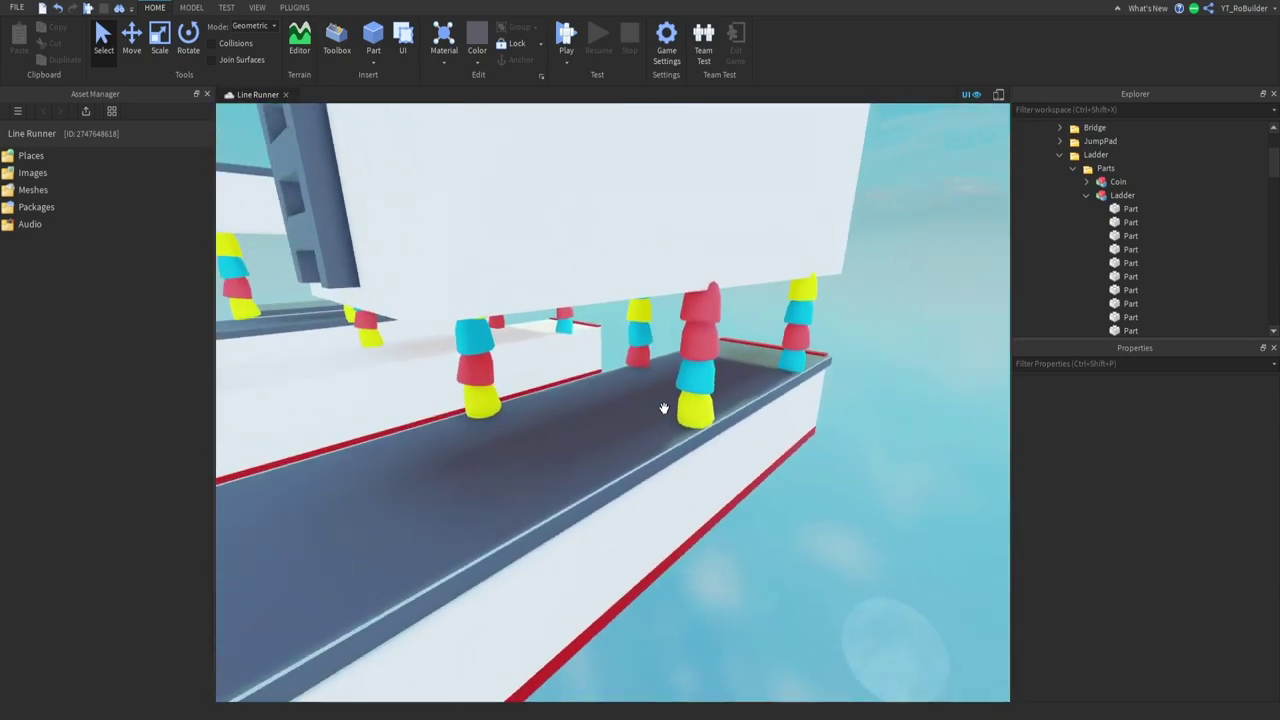
{"action": "left_click", "coordinate": [692, 410]}
{"action": "left_click", "coordinate": [697, 375], "text": "ctrl"}
{"action": "left_click", "coordinate": [705, 323], "text": "ctrl"}
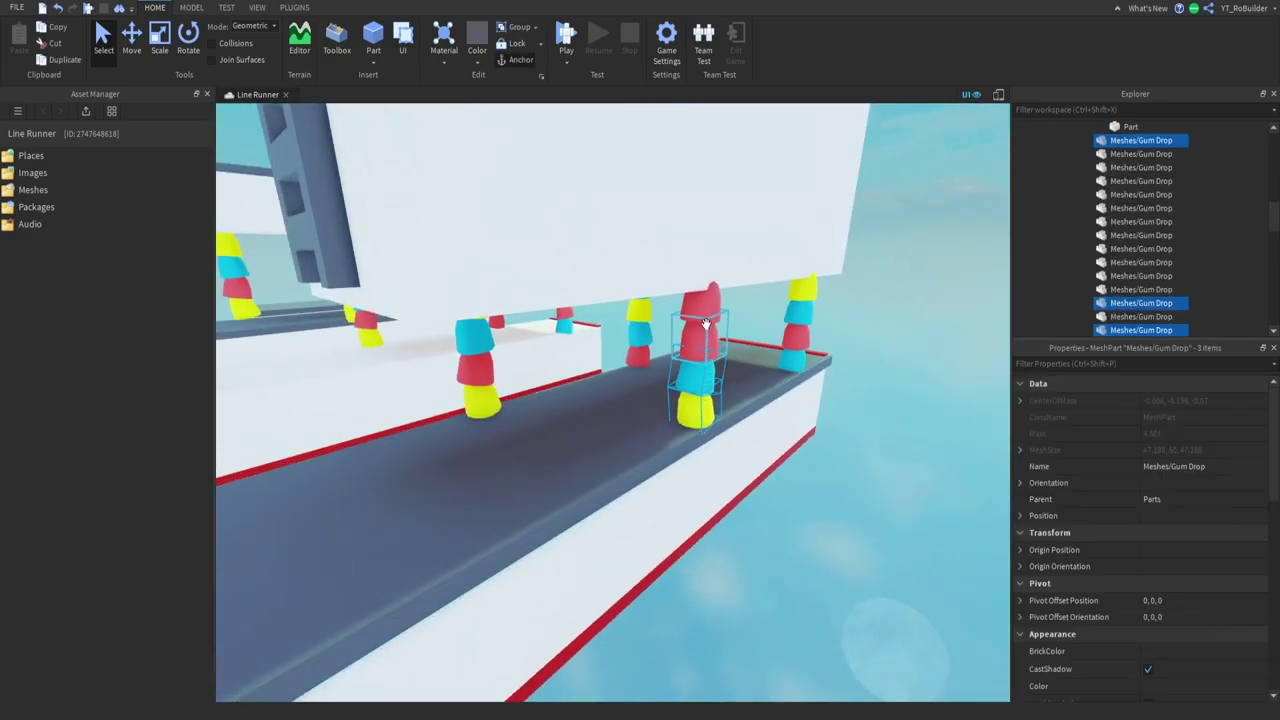
{"action": "left_click", "coordinate": [857, 332]}
Zoom out, pan across the obby and select the green cactus
{"action": "scroll", "coordinate": [640, 397], "scroll_direction": "down", "scroll_amount": 3}
{"action": "scroll", "coordinate": [640, 397], "scroll_direction": "down", "scroll_amount": 5}
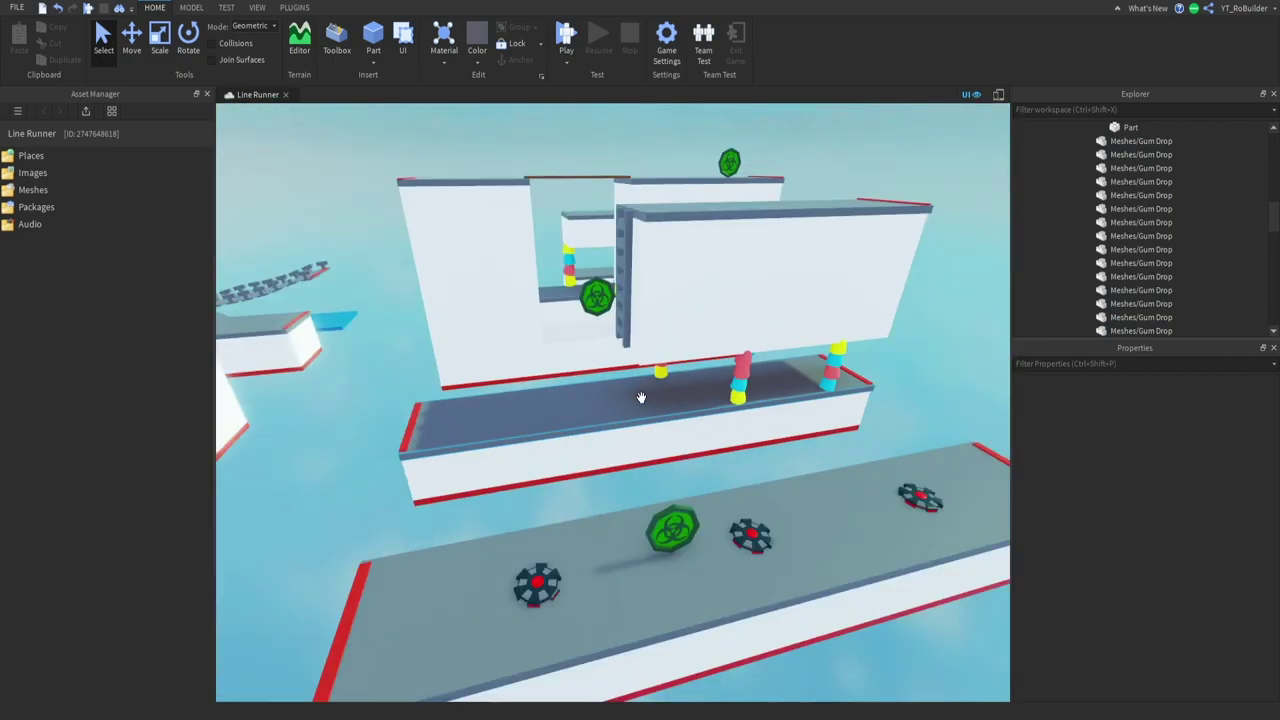
{"action": "scroll", "coordinate": [640, 397], "scroll_direction": "down", "scroll_amount": 3}
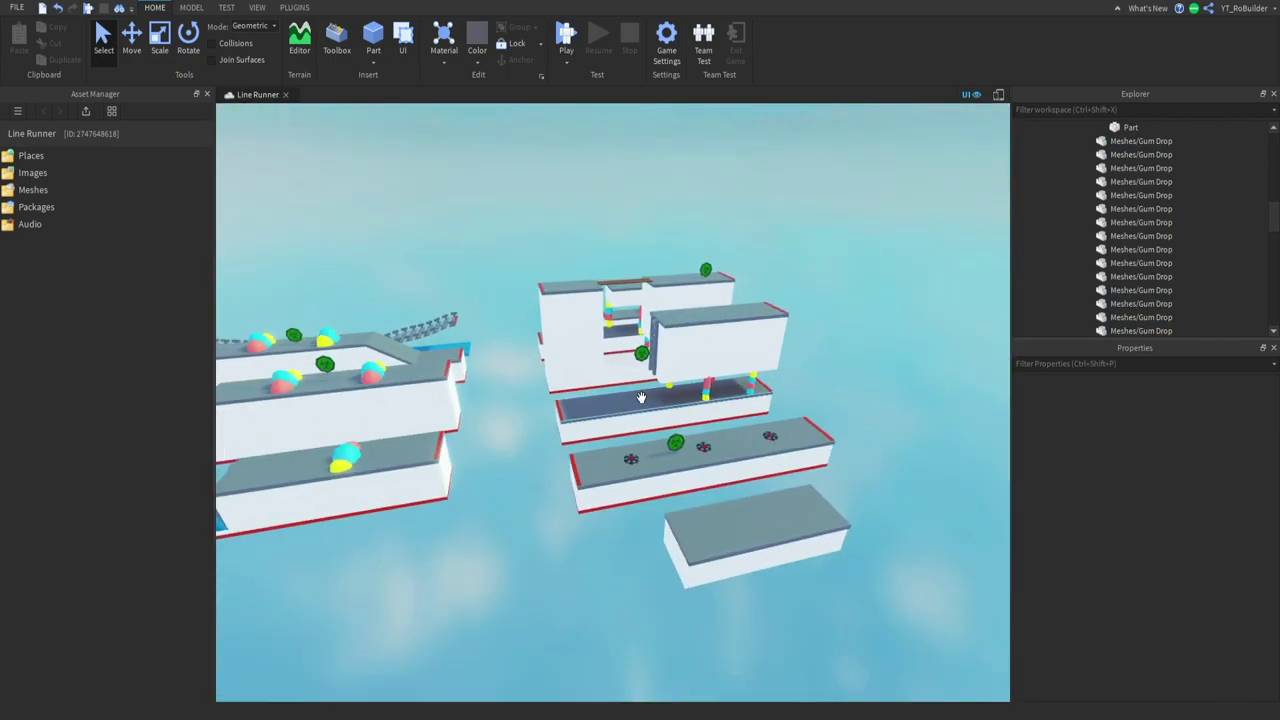
{"action": "key", "text": "a"}
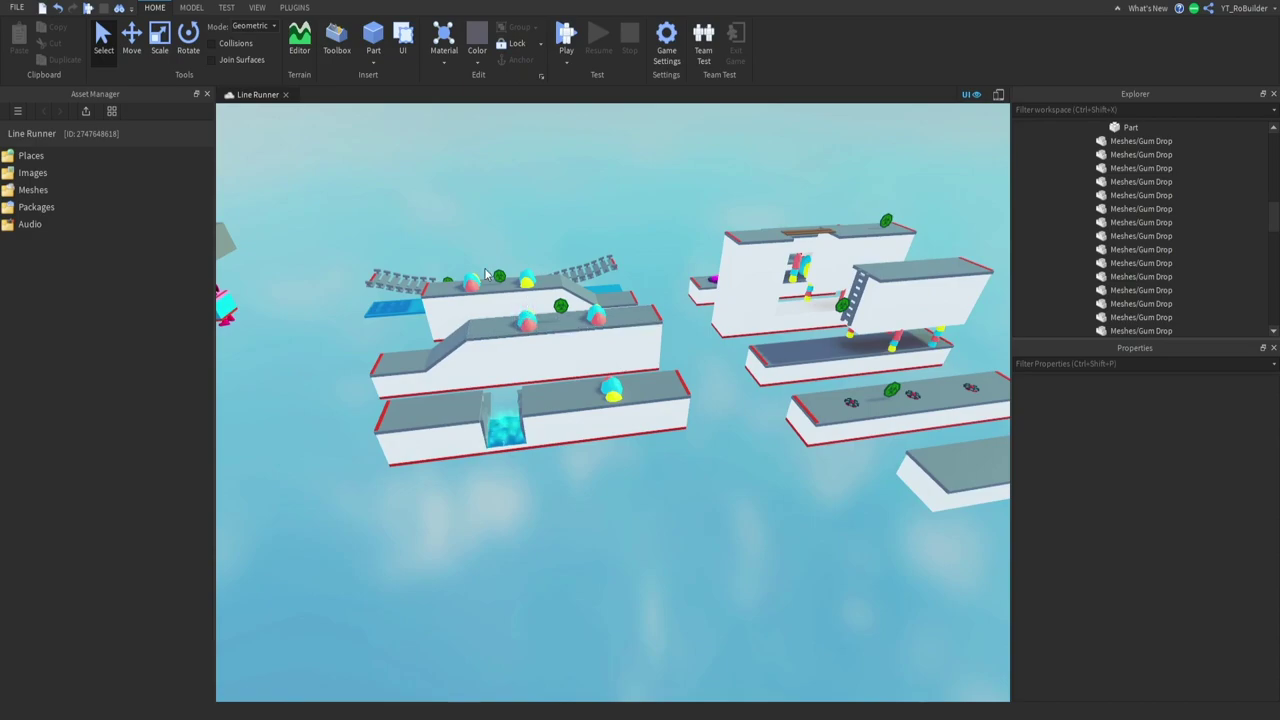
{"action": "left_click", "coordinate": [476, 277]}
{"action": "scroll", "coordinate": [476, 277], "scroll_direction": "up", "scroll_amount": 5}
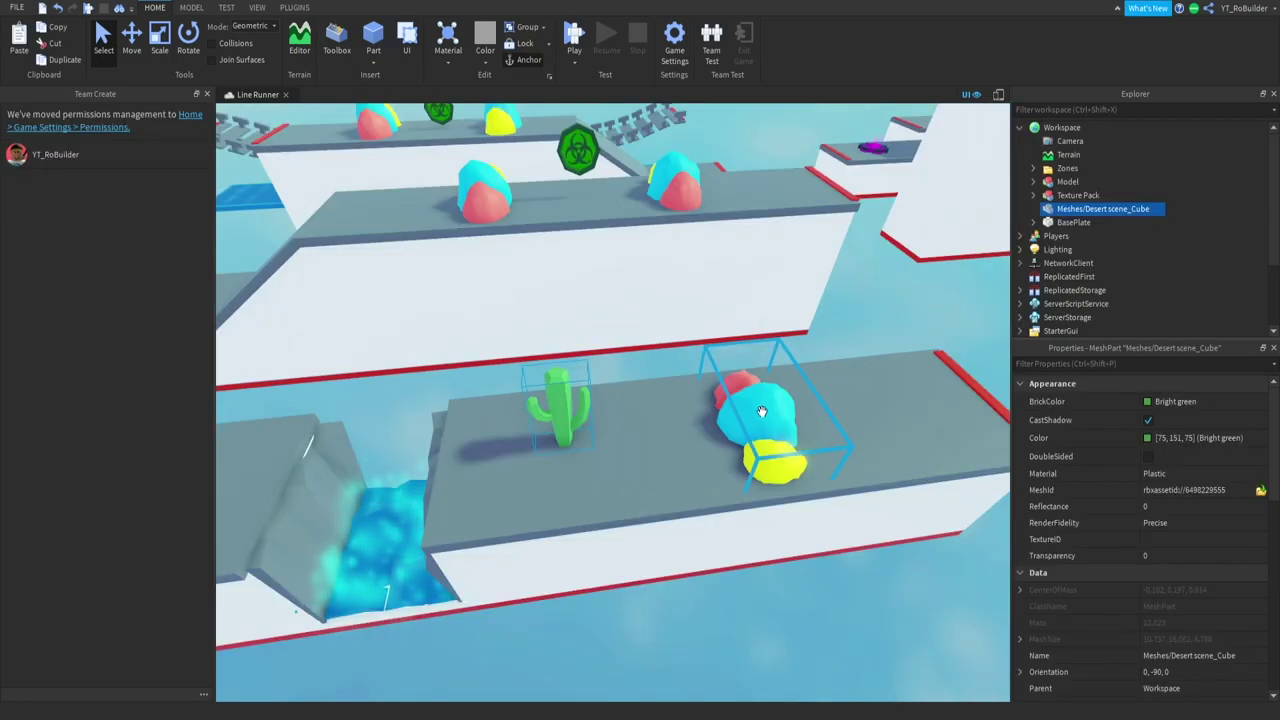
Move the cactus mesh into the Parts folder and rotate it a quarter turn
{"action": "left_click", "coordinate": [761, 412]}
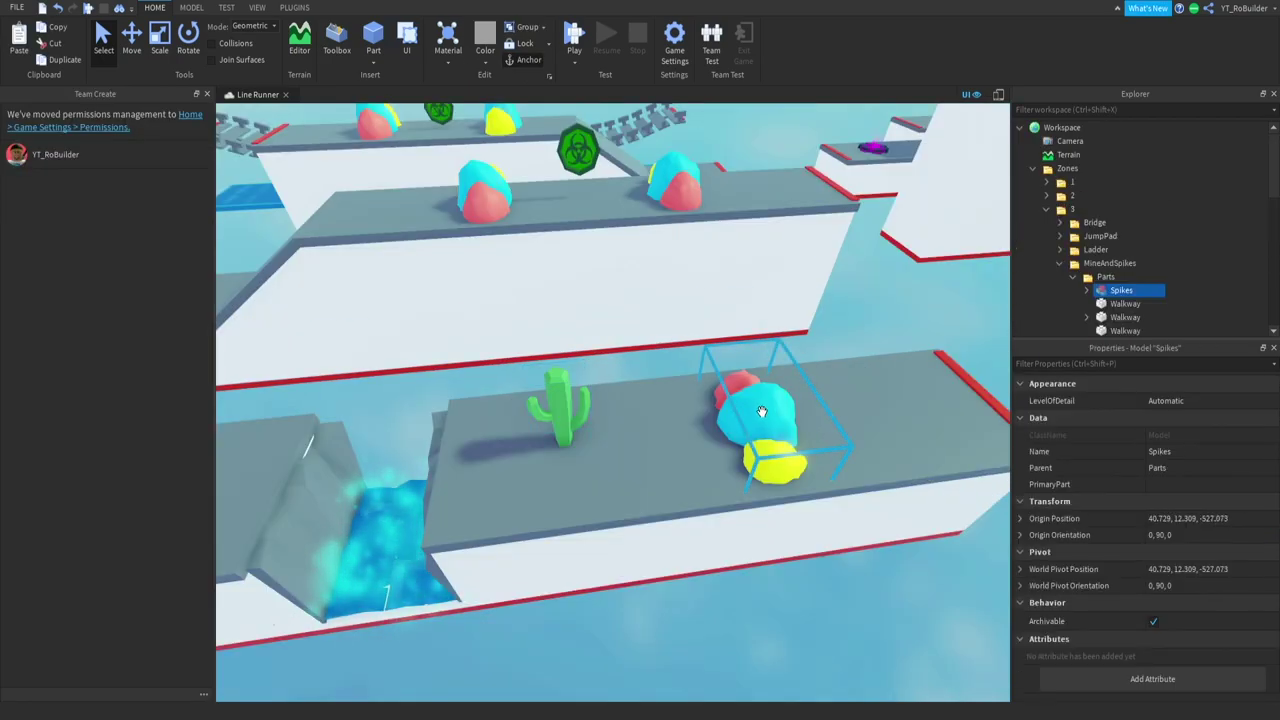
{"action": "left_click", "coordinate": [556, 415]}
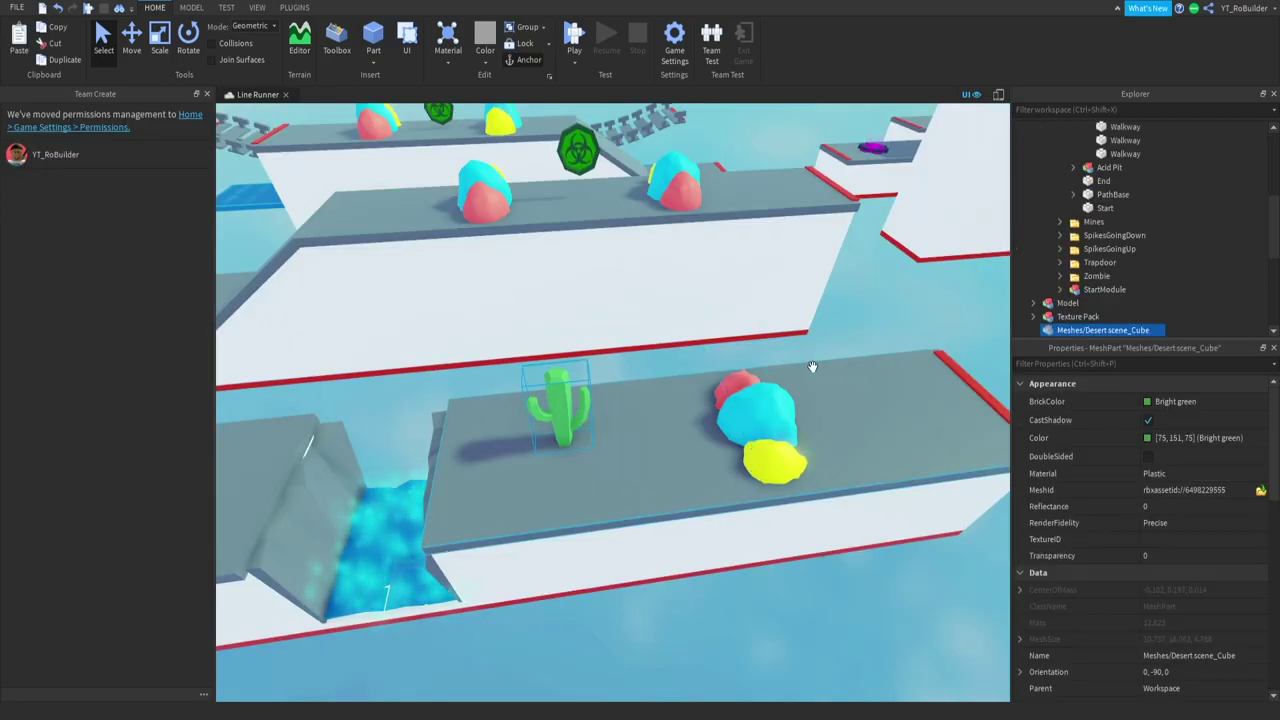
{"action": "left_click_drag", "start_coordinate": [1051, 337], "coordinate": [1130, 280]}
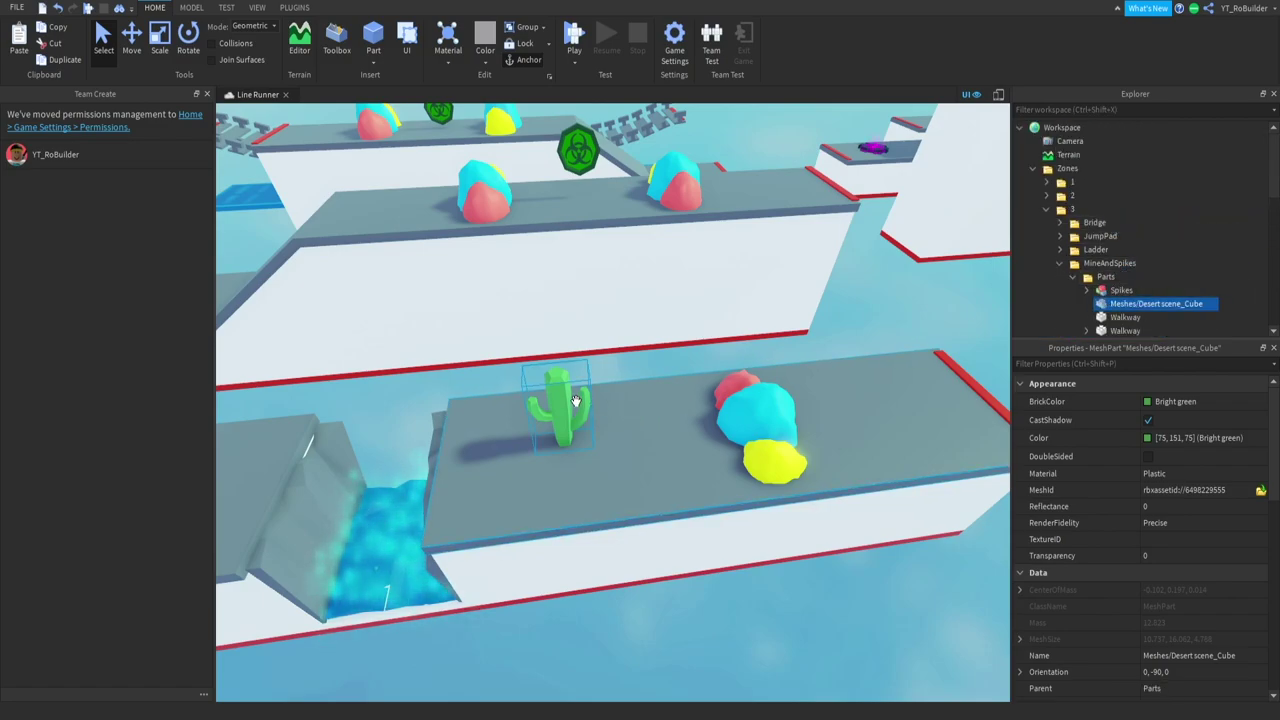
{"action": "key", "text": "ctrl+r"}
Recolour the cactus dark grey and slide it onto the coloured blobs
{"action": "left_click", "coordinate": [1160, 401]}
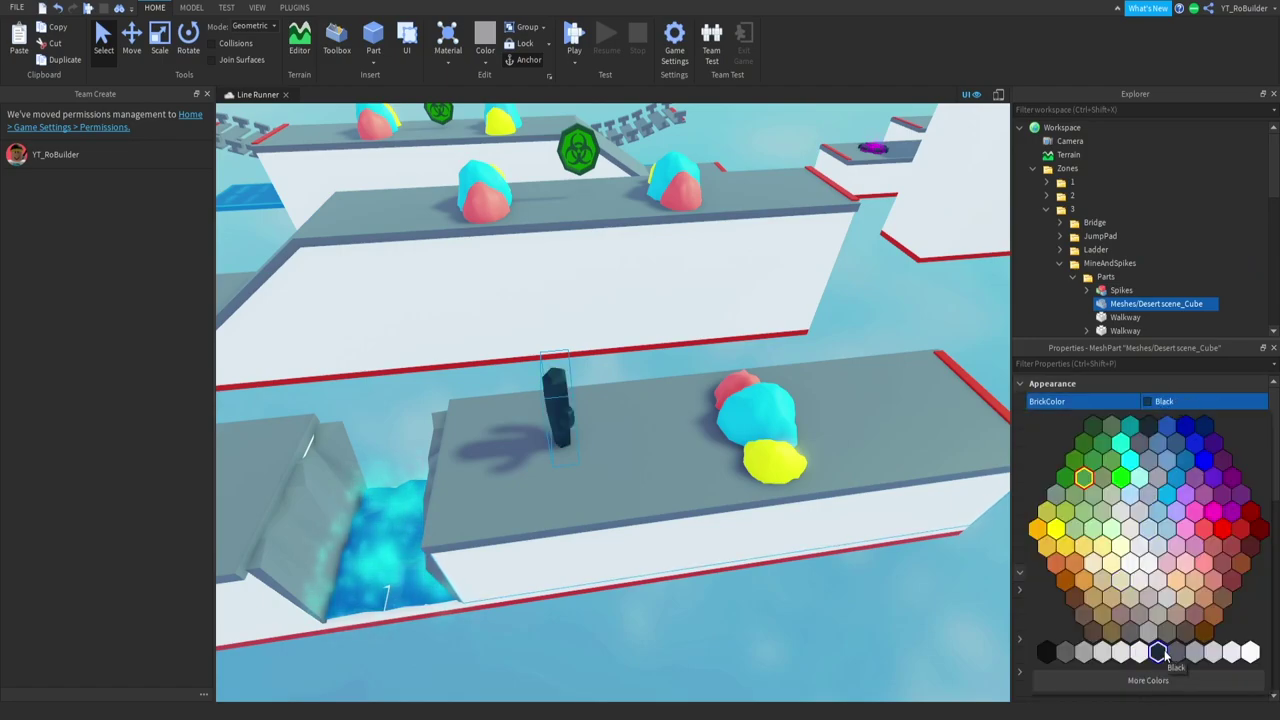
{"action": "left_click", "coordinate": [1177, 651]}
{"action": "left_click", "coordinate": [1148, 438]}
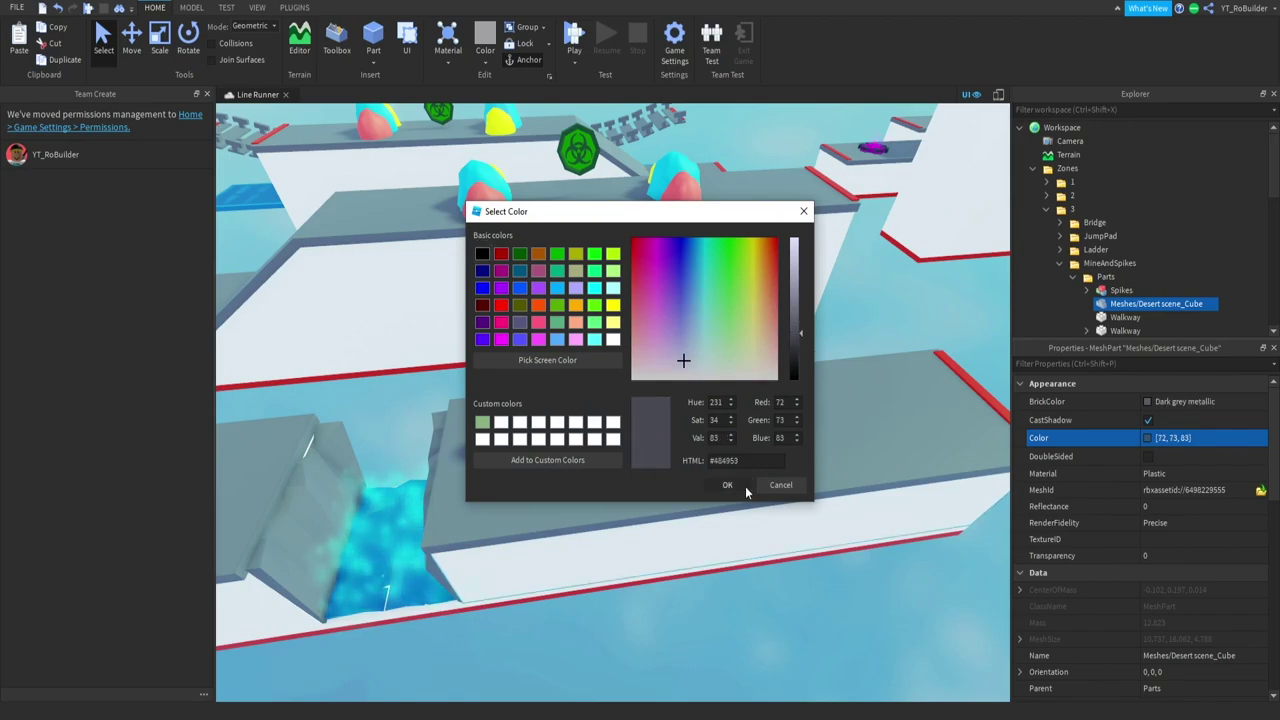
{"action": "left_click", "coordinate": [745, 486]}
{"action": "left_click", "coordinate": [130, 38]}
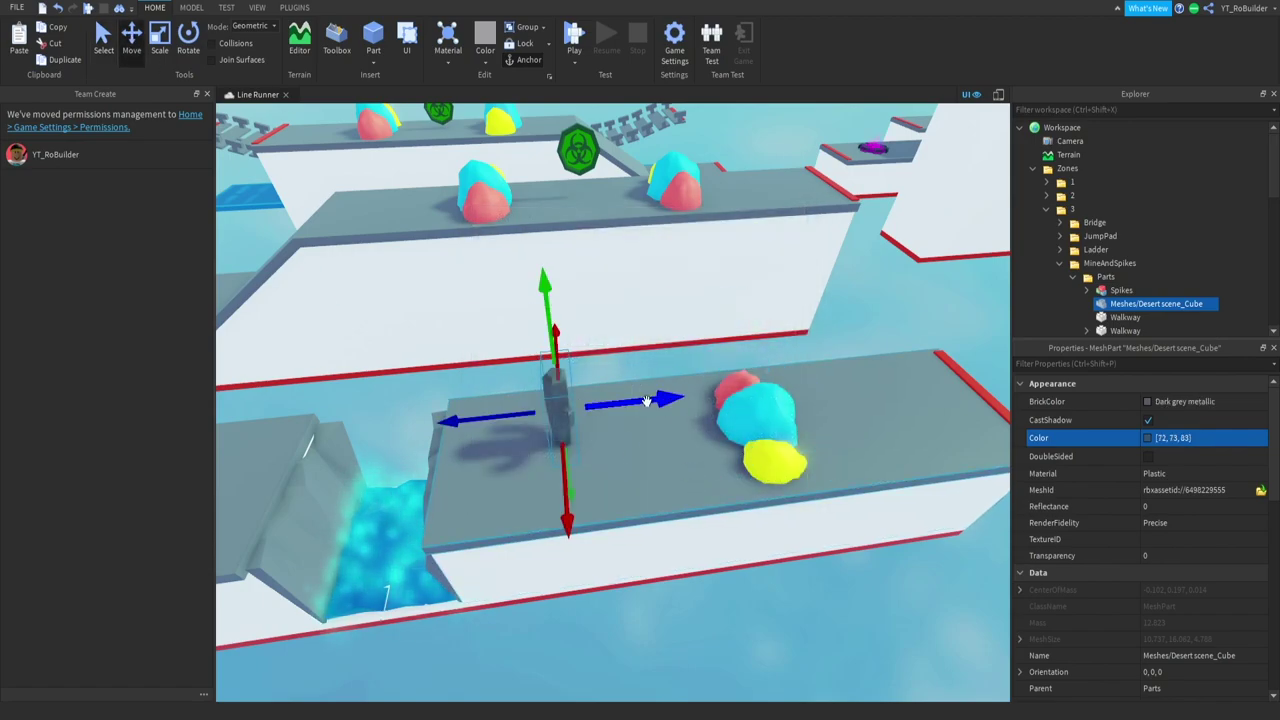
{"action": "mouse_move", "coordinate": [557, 440]}
{"action": "left_mouse_down"}
{"action": "mouse_move", "coordinate": [774, 468]}
{"action": "mouse_move", "coordinate": [765, 440]}
{"action": "left_mouse_up"}
Shrink the grey cactus and move it onto the red blob
{"action": "left_click", "coordinate": [159, 38]}
{"action": "key", "text": "f"}
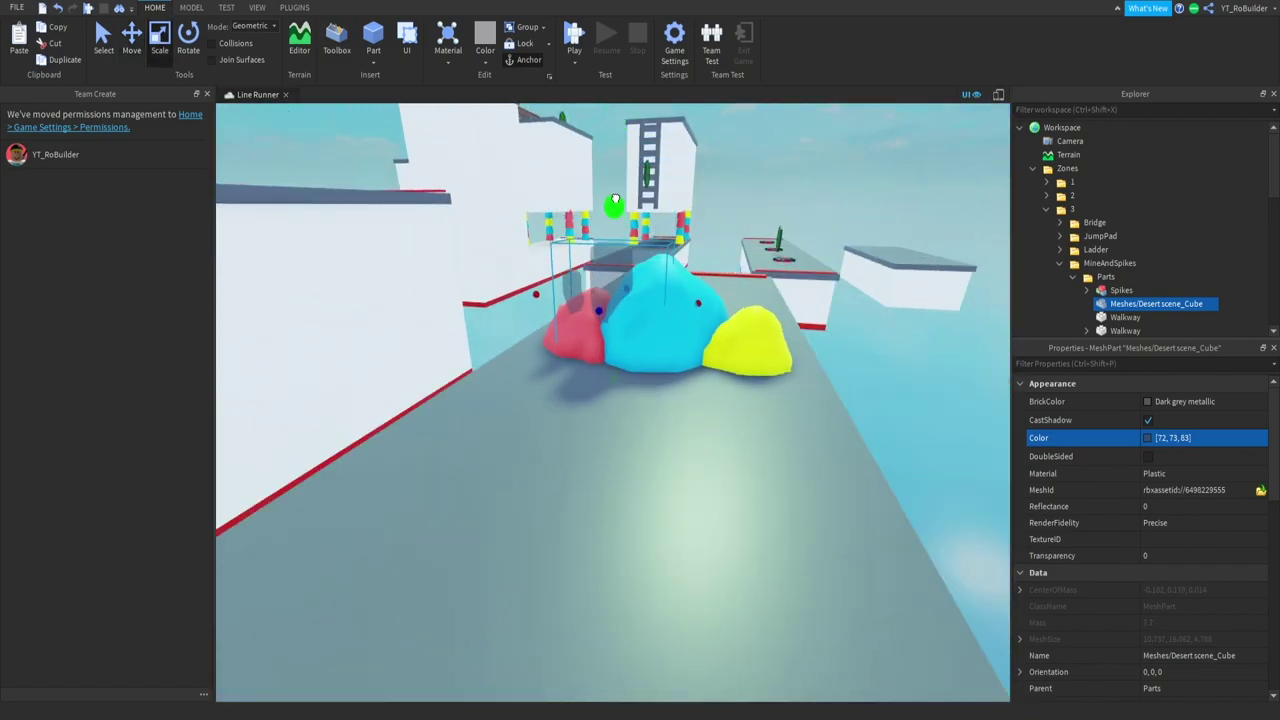
{"action": "left_click", "coordinate": [613, 166]}
{"action": "left_click_drag", "start_coordinate": [615, 168], "coordinate": [607, 174]}
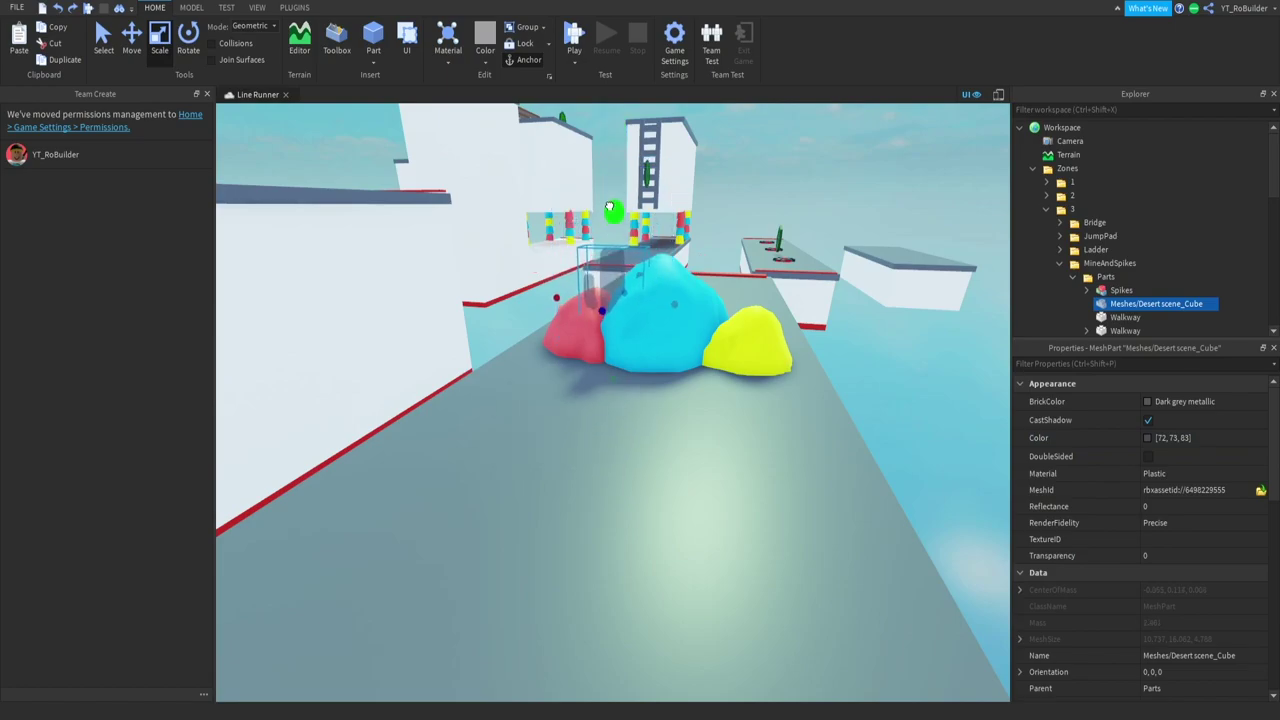
{"action": "left_click", "coordinate": [138, 38]}
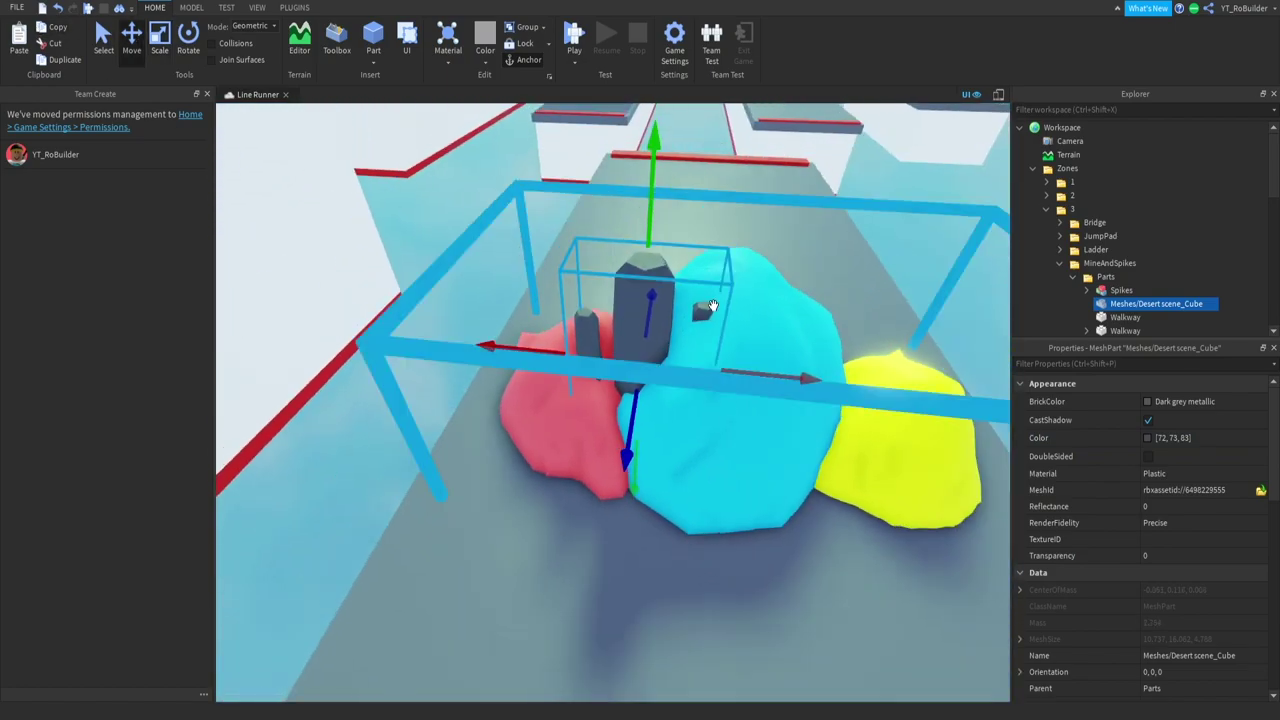
{"action": "right_click_drag", "start_coordinate": [660, 380], "coordinate": [697, 388]}
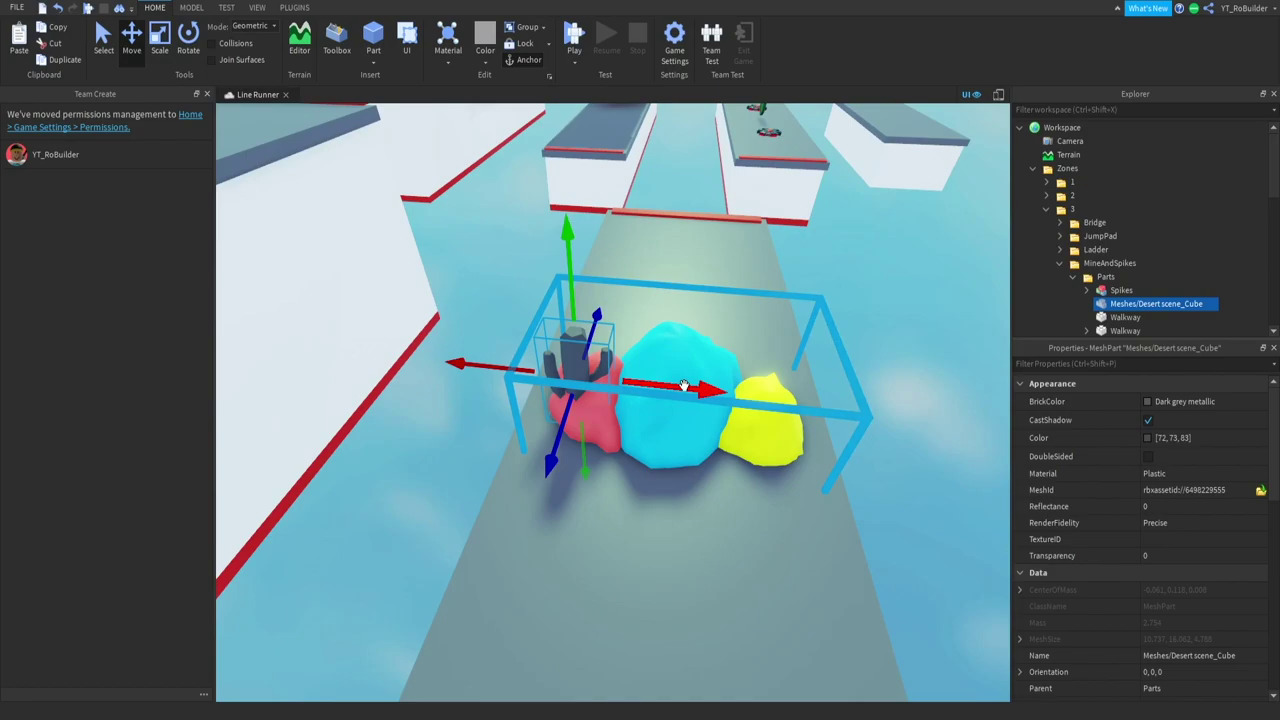
Duplicate the cactus, then turn and angle the copy across the blobs
{"action": "key", "text": "ctrl+d"}
{"action": "left_click_drag", "start_coordinate": [683, 385], "coordinate": [706, 391]}
{"action": "key", "text": "ctrl+r"}
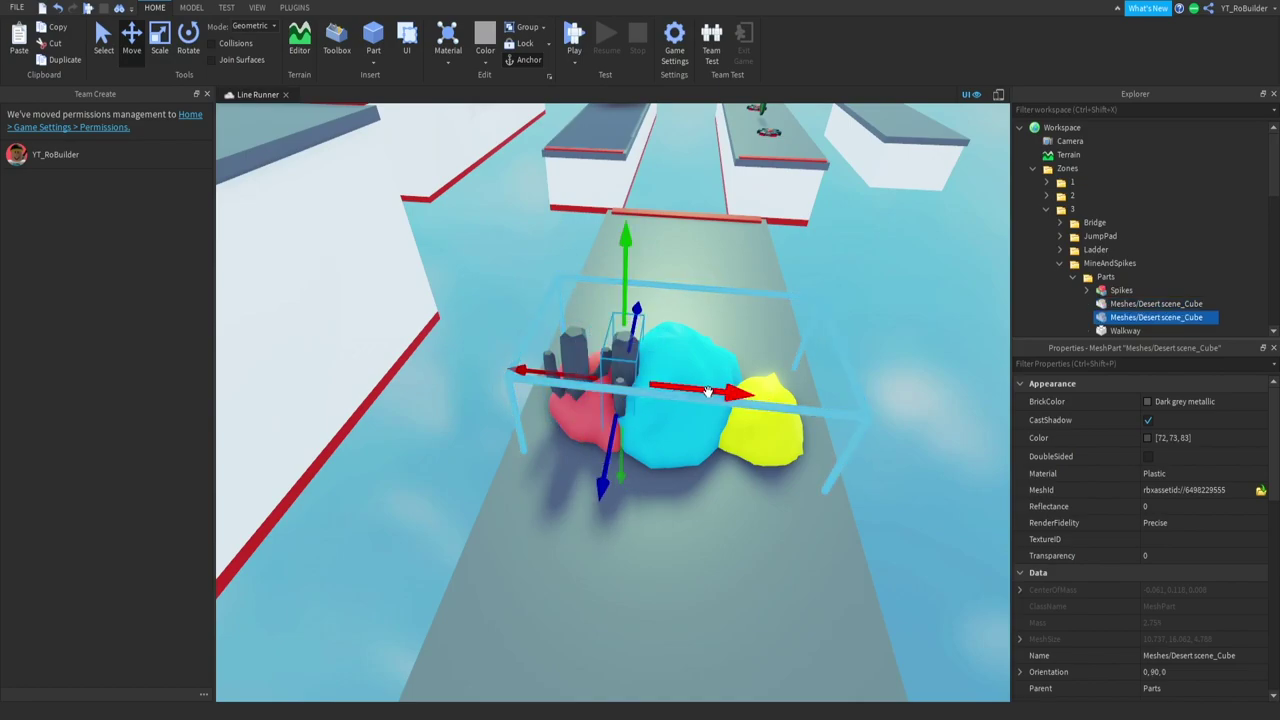
{"action": "key", "text": "ctrl+4"}
{"action": "key", "text": "ctrl+r"}
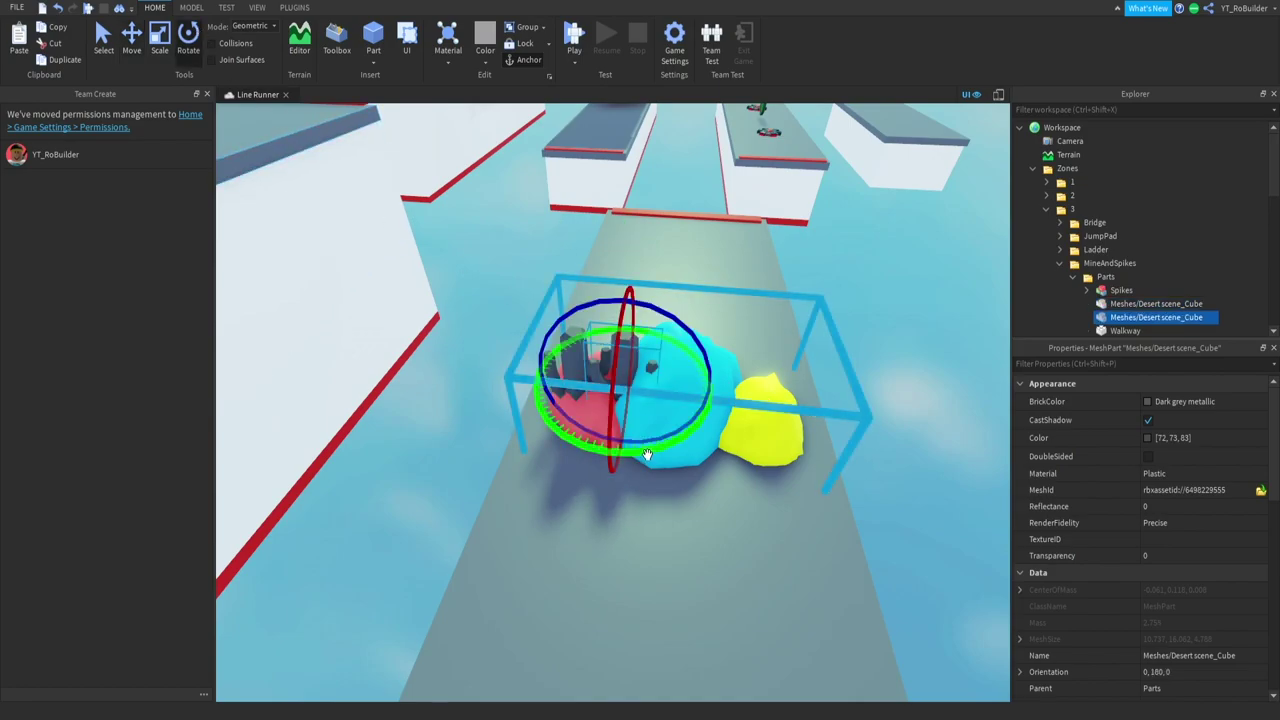
{"action": "left_click_drag", "start_coordinate": [647, 454], "coordinate": [610, 445]}
{"action": "left_click", "coordinate": [131, 37]}
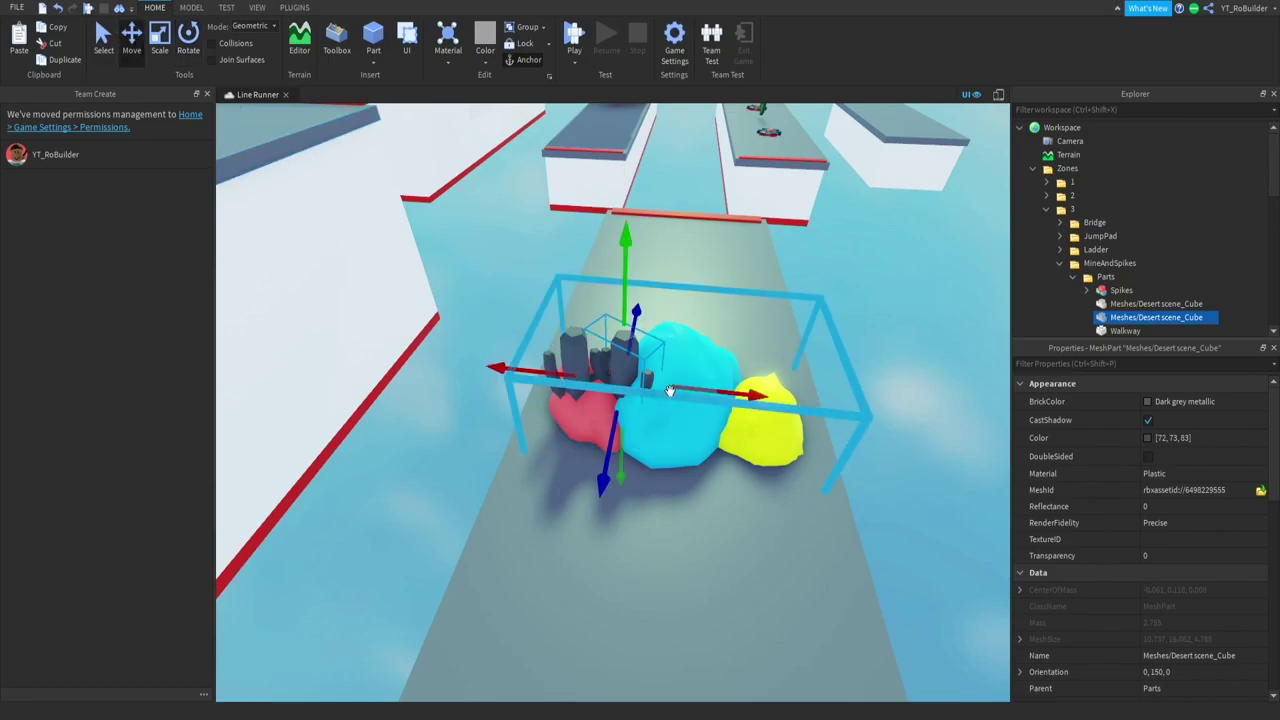
{"action": "left_click_drag", "start_coordinate": [735, 390], "coordinate": [729, 390]}
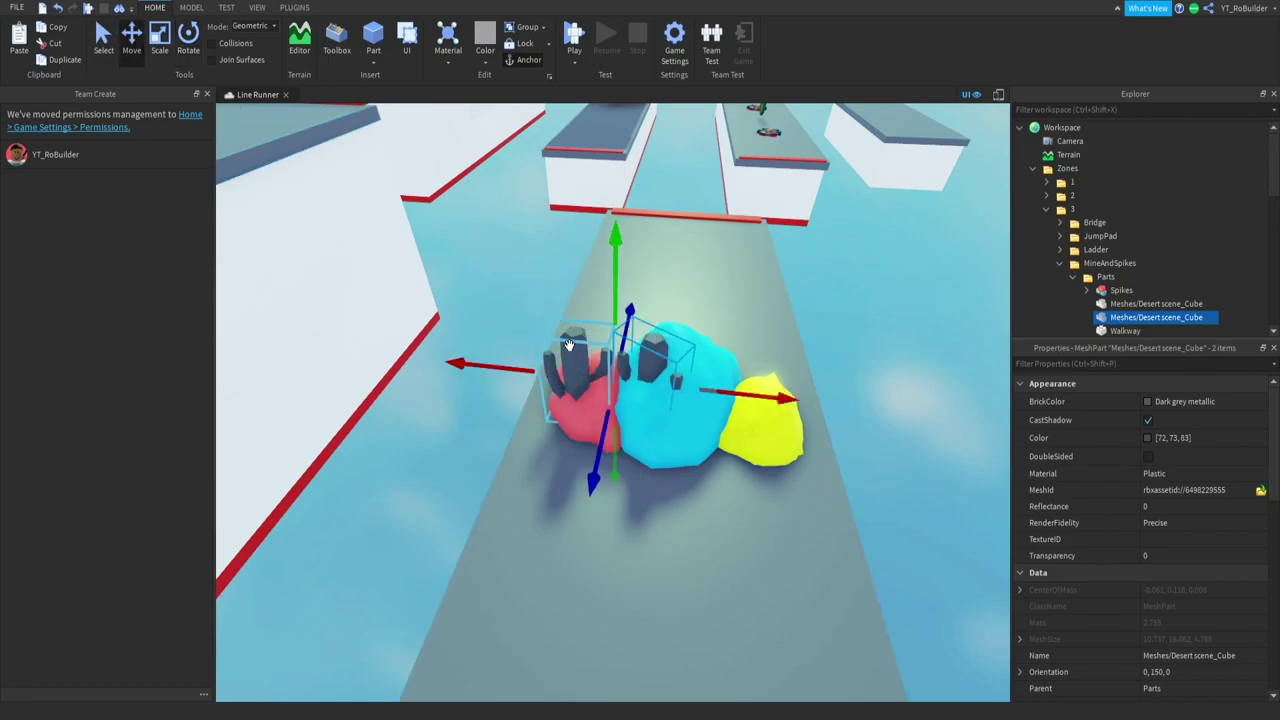
Duplicate the cactus pair over the yellow blob and group all four cacti
{"action": "key", "text": "ctrl+d"}
{"action": "left_click_drag", "start_coordinate": [480, 365], "coordinate": [652, 355]}
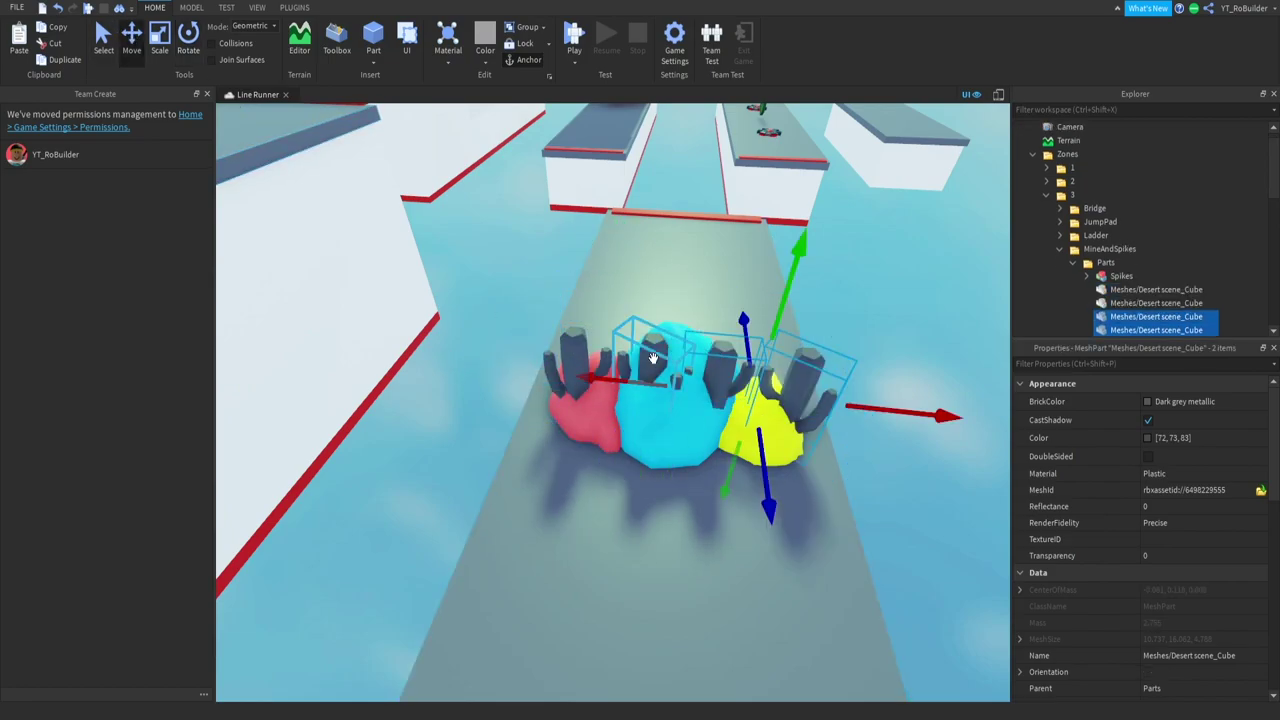
{"action": "key", "text": "ctrl+g"}
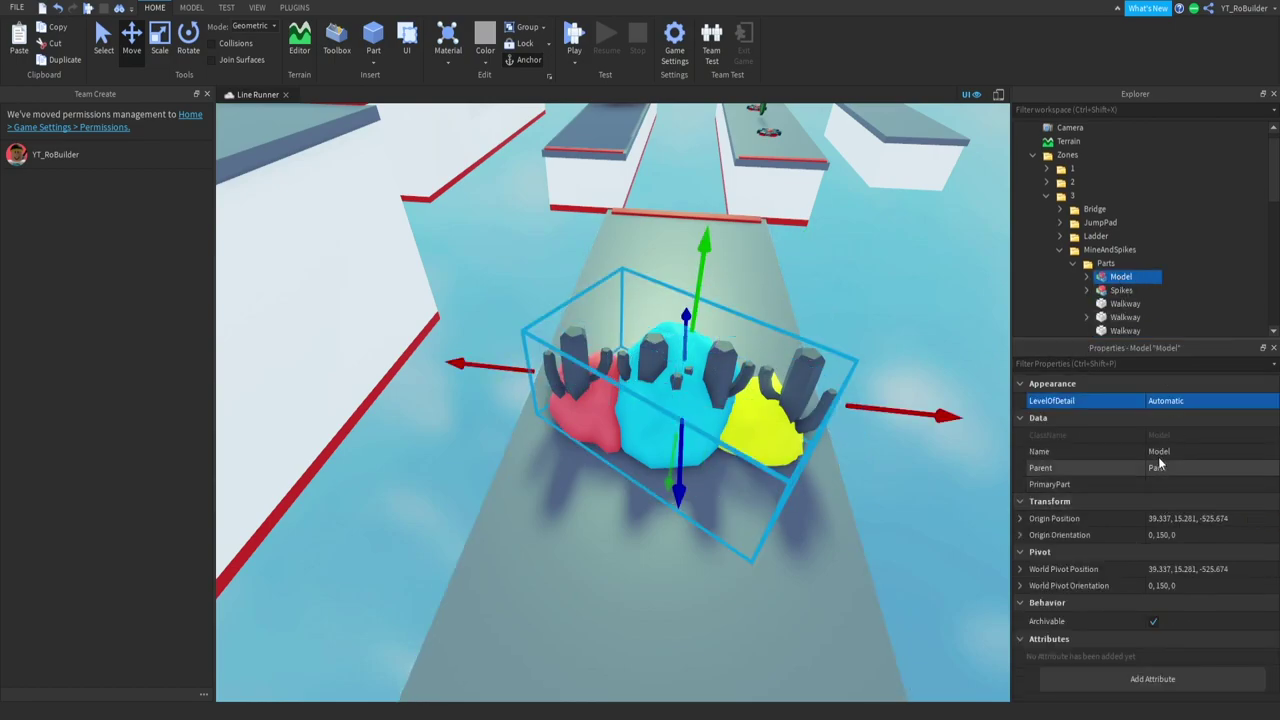
Delete the old blob Spikes model from Explorer
{"action": "left_click", "coordinate": [1161, 452]}
{"action": "type", "text": "Spikes"}
{"action": "left_click", "coordinate": [1107, 291]}
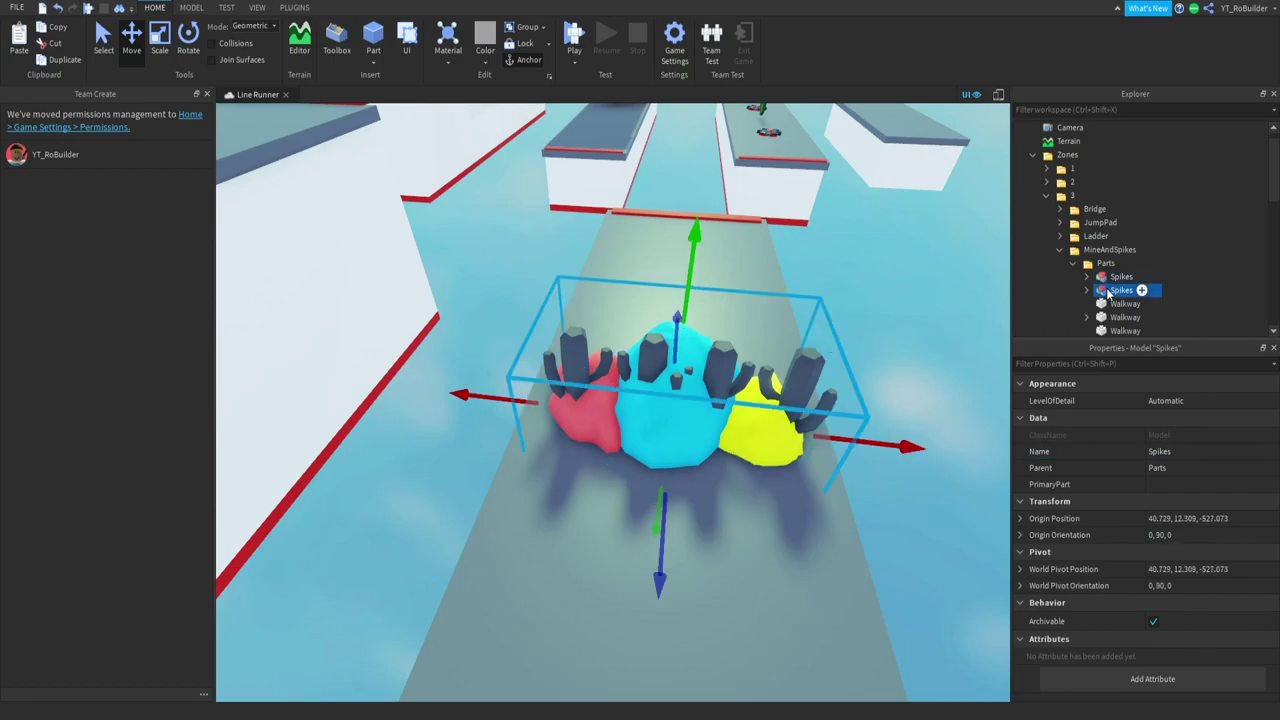
{"action": "key", "text": "Delete"}
Check the grey cacti by selecting them individually, then the whole Spikes group
{"action": "left_click", "coordinate": [724, 360]}
{"action": "left_click", "coordinate": [659, 370]}
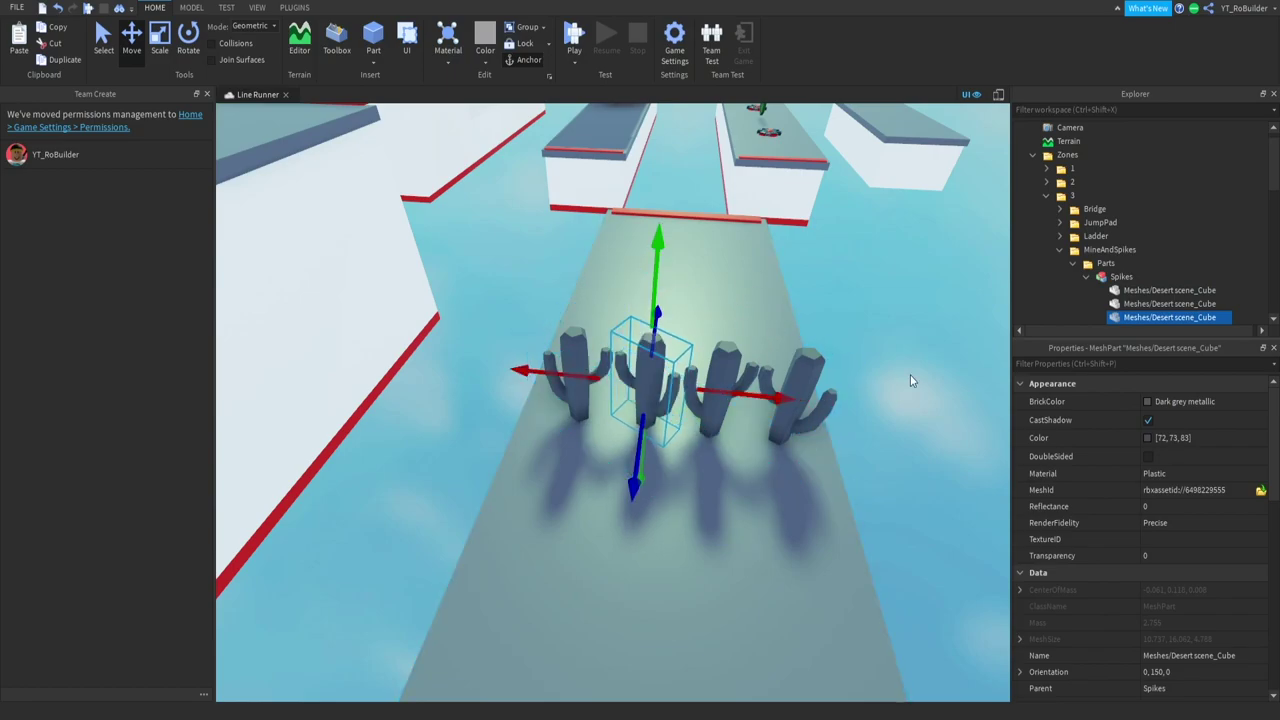
{"action": "left_click", "coordinate": [923, 374]}
{"action": "scroll", "coordinate": [705, 390], "scroll_direction": "down", "scroll_amount": 3}
{"action": "left_click", "coordinate": [705, 390]}
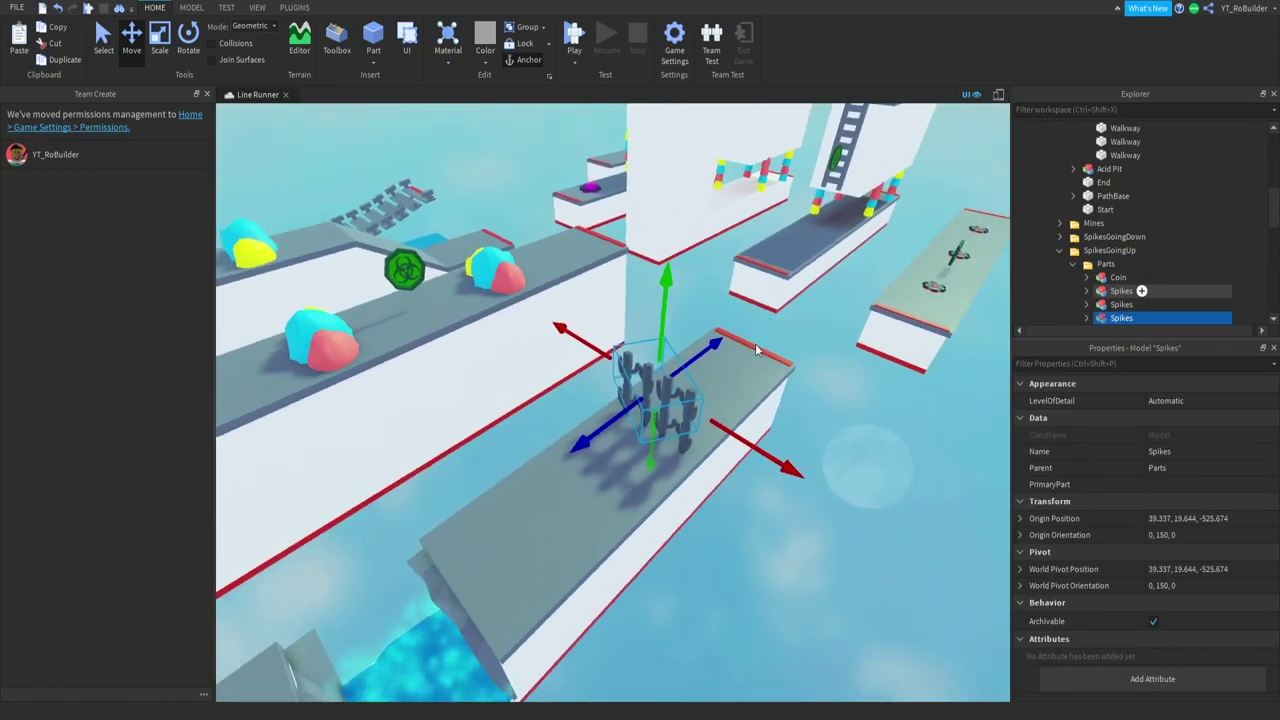
{"action": "left_click", "coordinate": [786, 316]}
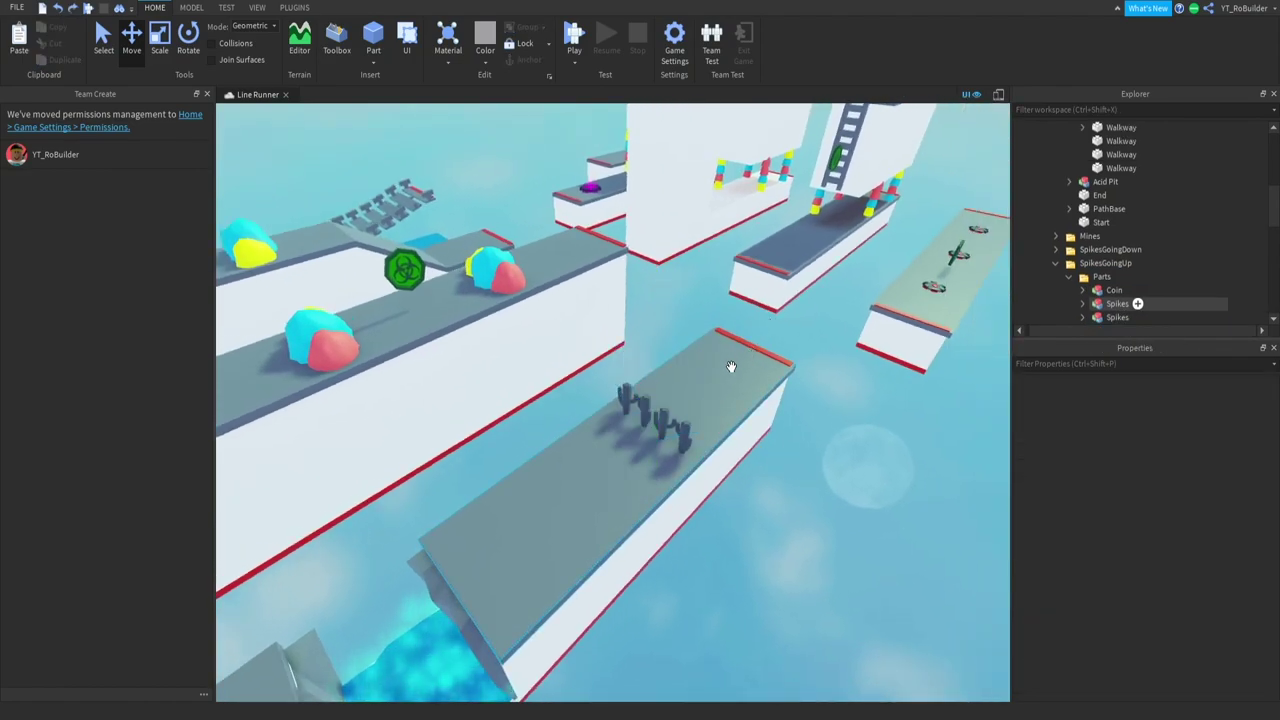
Copy the cotton candy Spikes' Behaviours folder into the grey cactus Spikes group
{"action": "scroll", "coordinate": [720, 375], "scroll_direction": "up", "scroll_amount": 5}
{"action": "left_click", "coordinate": [625, 321]}
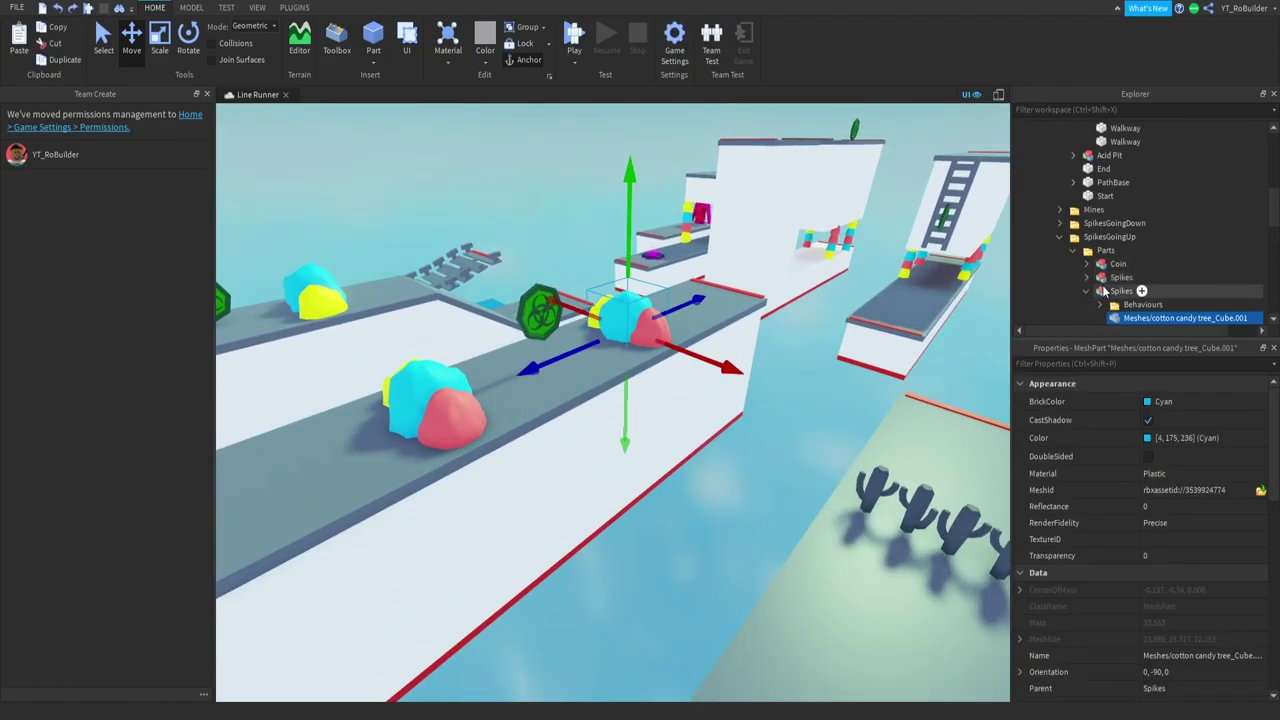
{"action": "left_click", "coordinate": [1142, 304]}
{"action": "right_click", "coordinate": [1144, 305]}
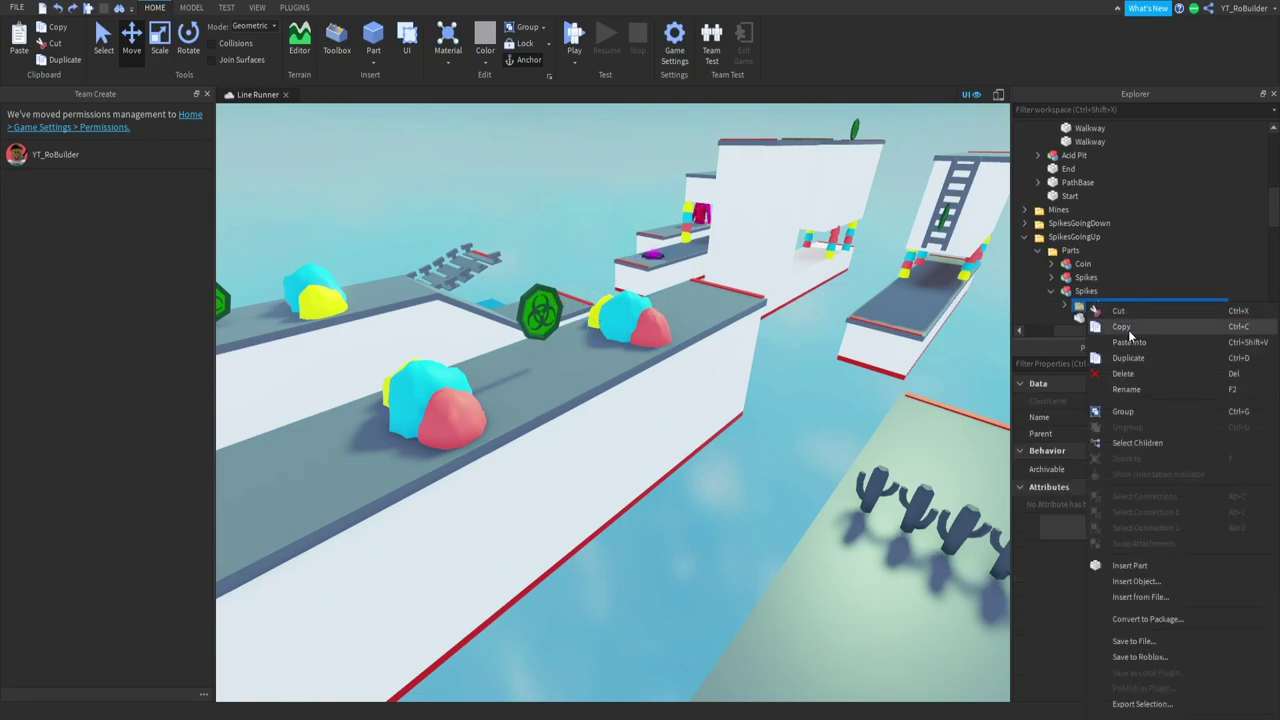
{"action": "left_click", "coordinate": [1121, 327]}
{"action": "left_click", "coordinate": [601, 368]}
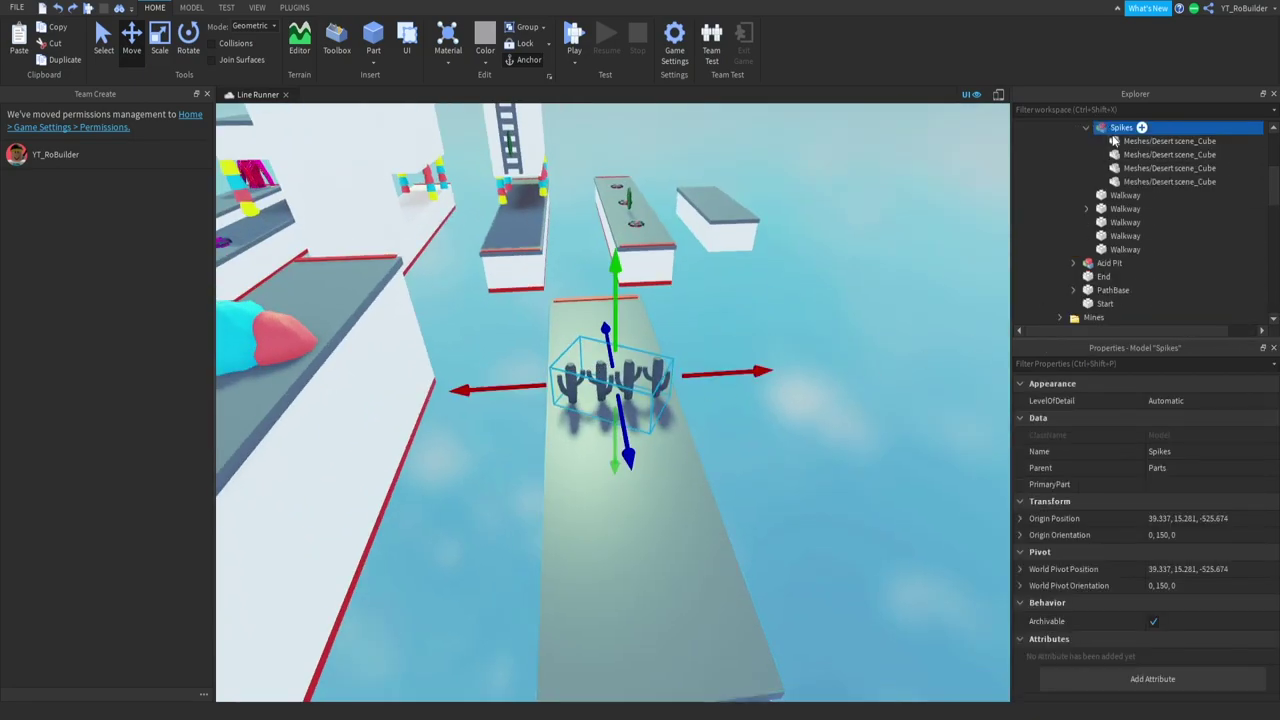
{"action": "right_click", "coordinate": [1100, 128]}
{"action": "left_click", "coordinate": [1134, 169]}
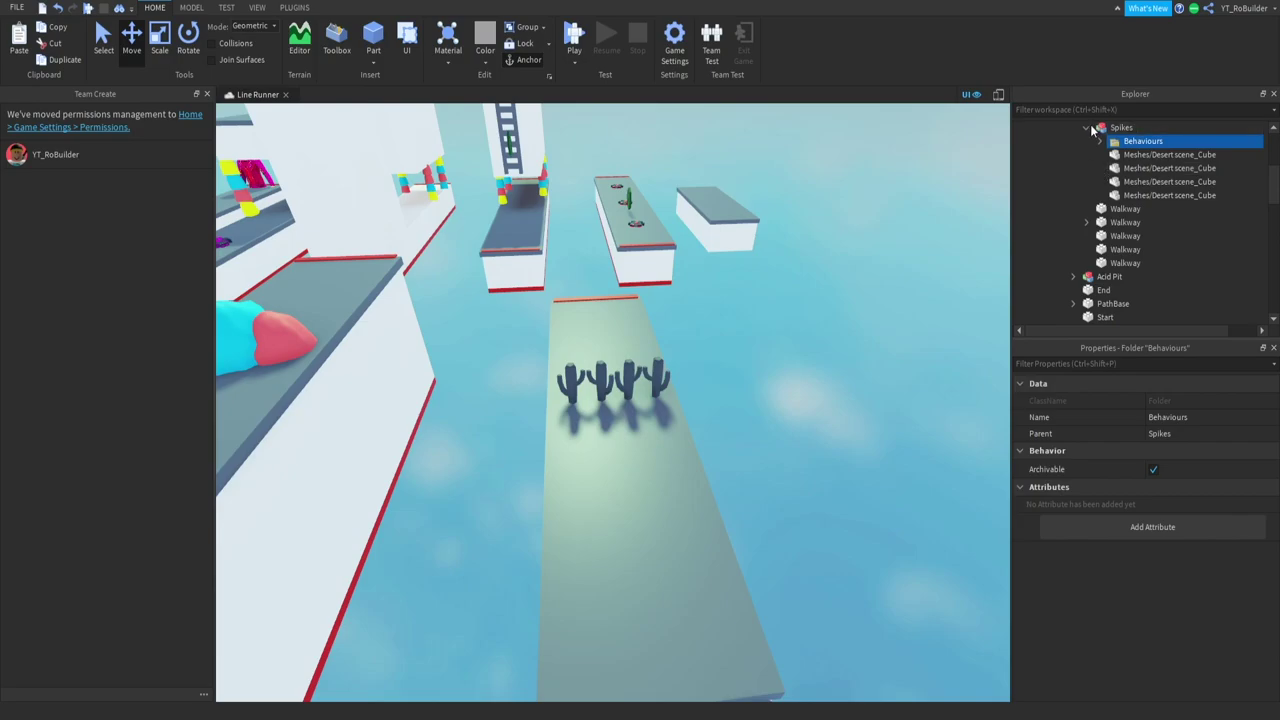
Copy the grey cactus Spikes group to the clipboard
{"action": "left_click", "coordinate": [1093, 128]}
{"action": "right_click", "coordinate": [1097, 127]}
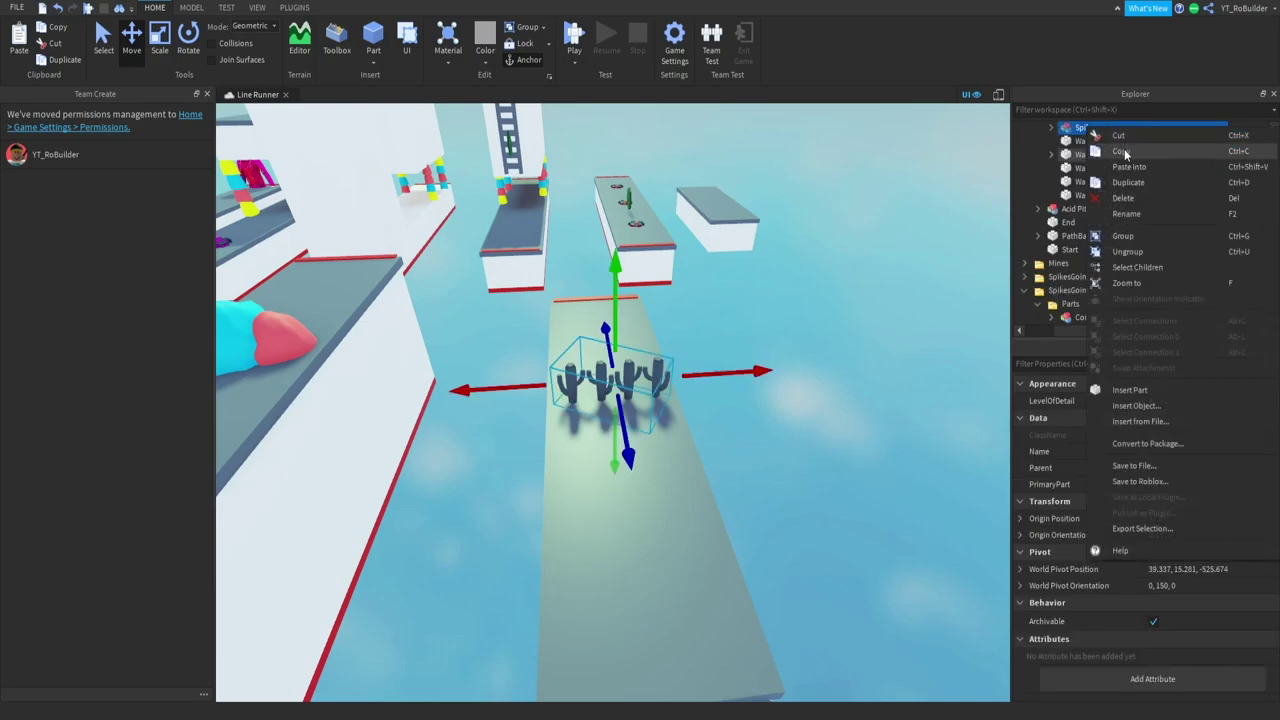
{"action": "left_click", "coordinate": [1124, 152]}
{"action": "right_click_drag", "start_coordinate": [760, 309], "coordinate": [686, 329]}
Paste a copy of the grey cactus Spikes onto the middle path
{"action": "key", "text": "ctrl+v"}
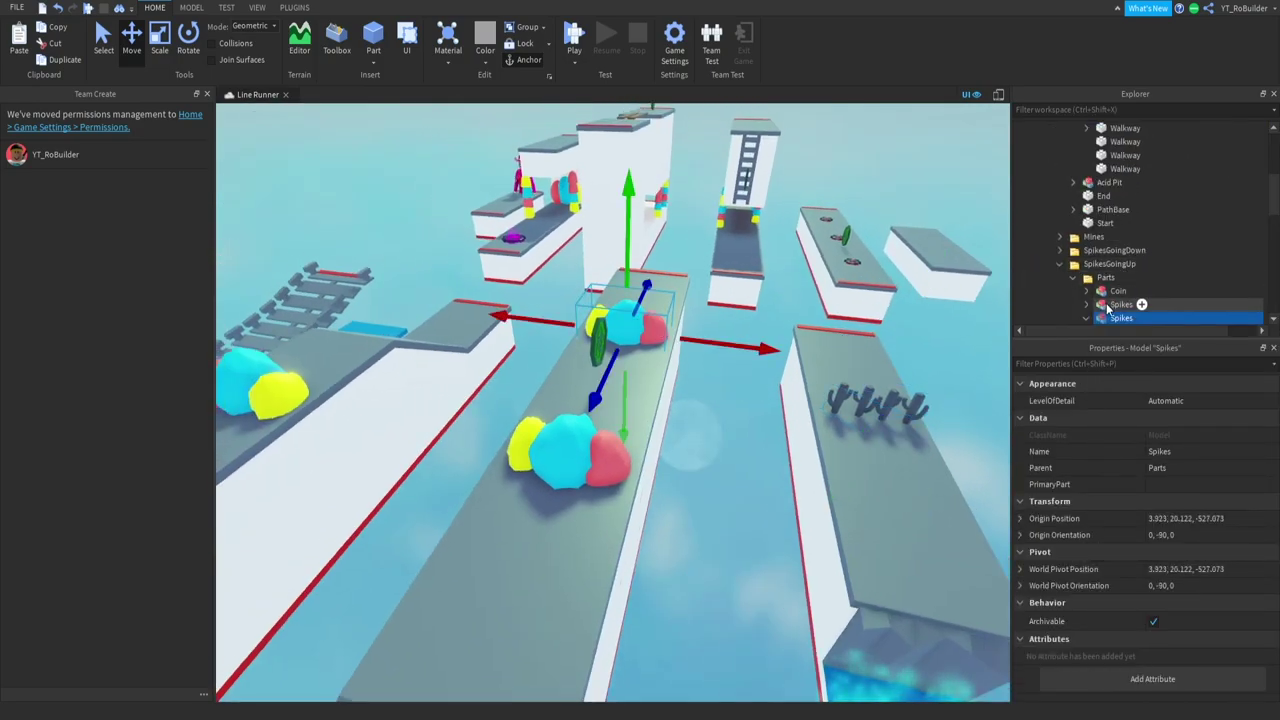
{"action": "left_click_drag", "start_coordinate": [1108, 309], "coordinate": [1110, 304]}
{"action": "left_click_drag", "start_coordinate": [780, 358], "coordinate": [602, 332]}
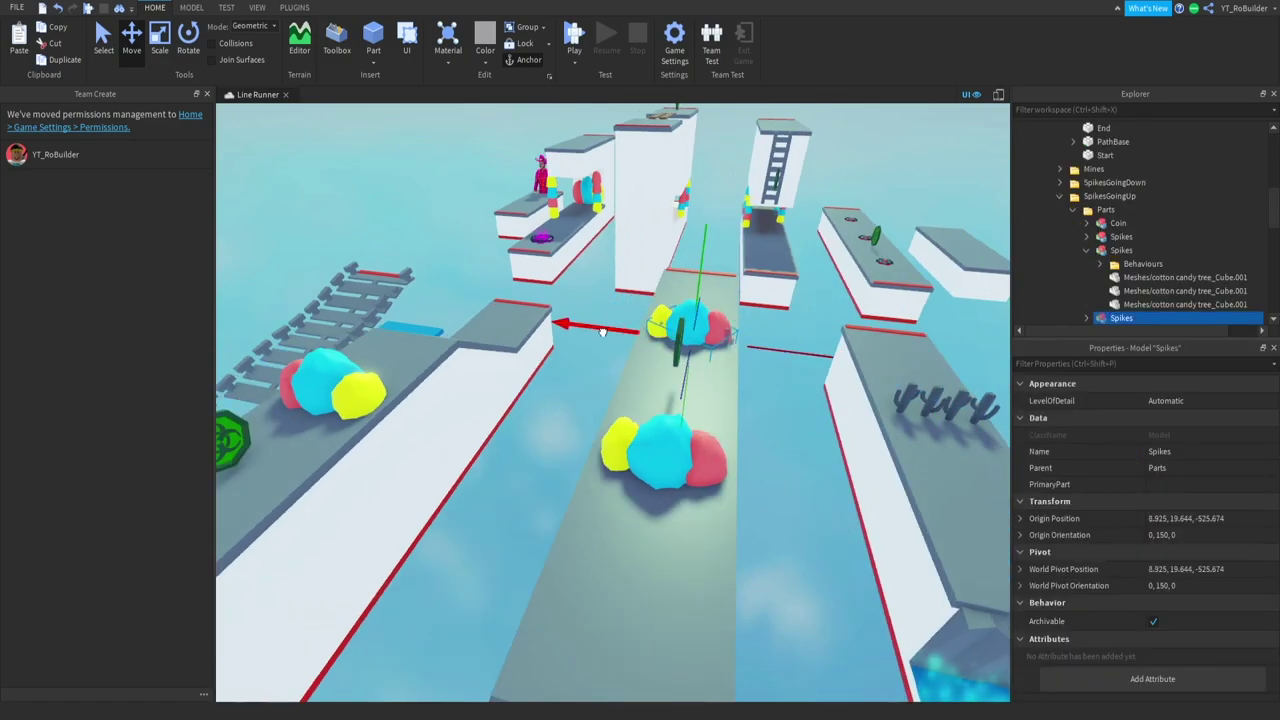
{"action": "mouse_move", "coordinate": [603, 332]}
{"action": "right_mouse_down"}
{"action": "mouse_move", "coordinate": [746, 254]}
{"action": "mouse_move", "coordinate": [682, 395]}
{"action": "right_mouse_up"}
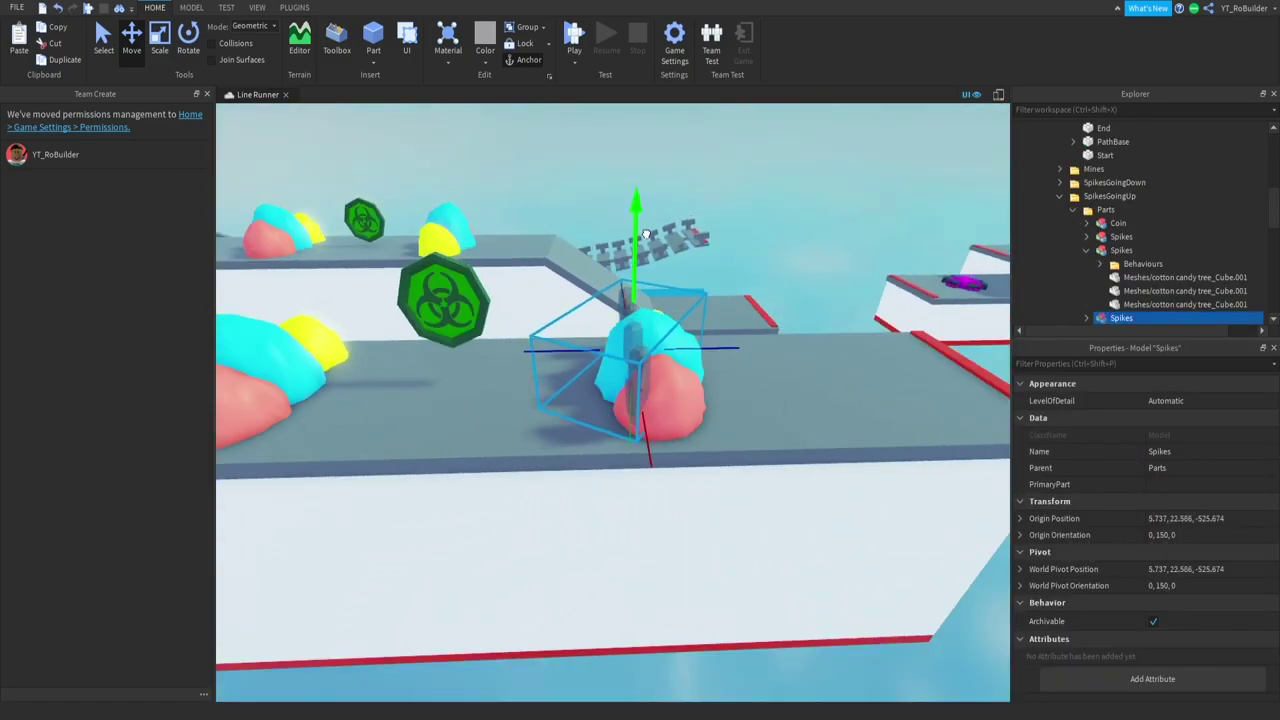
Delete the cotton-candy spikes and lower the grey Spikes onto that walkway
{"action": "left_click", "coordinate": [682, 395]}
{"action": "key", "text": "Delete"}
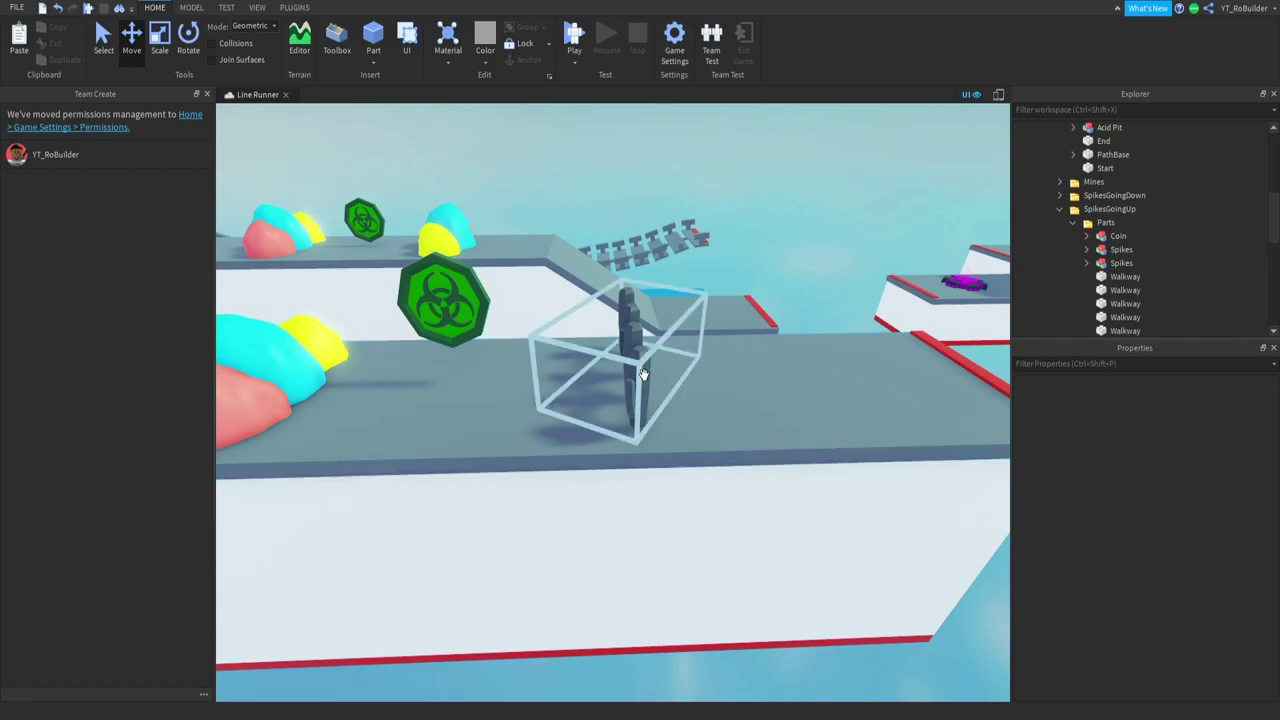
{"action": "left_click", "coordinate": [697, 350]}
{"action": "left_click_drag", "start_coordinate": [697, 350], "coordinate": [705, 352]}
{"action": "scroll", "coordinate": [709, 363], "scroll_direction": "up", "scroll_amount": 5}
{"action": "scroll", "coordinate": [677, 391], "scroll_direction": "up", "scroll_amount": 4}
{"action": "scroll", "coordinate": [591, 401], "scroll_direction": "up", "scroll_amount": 3}
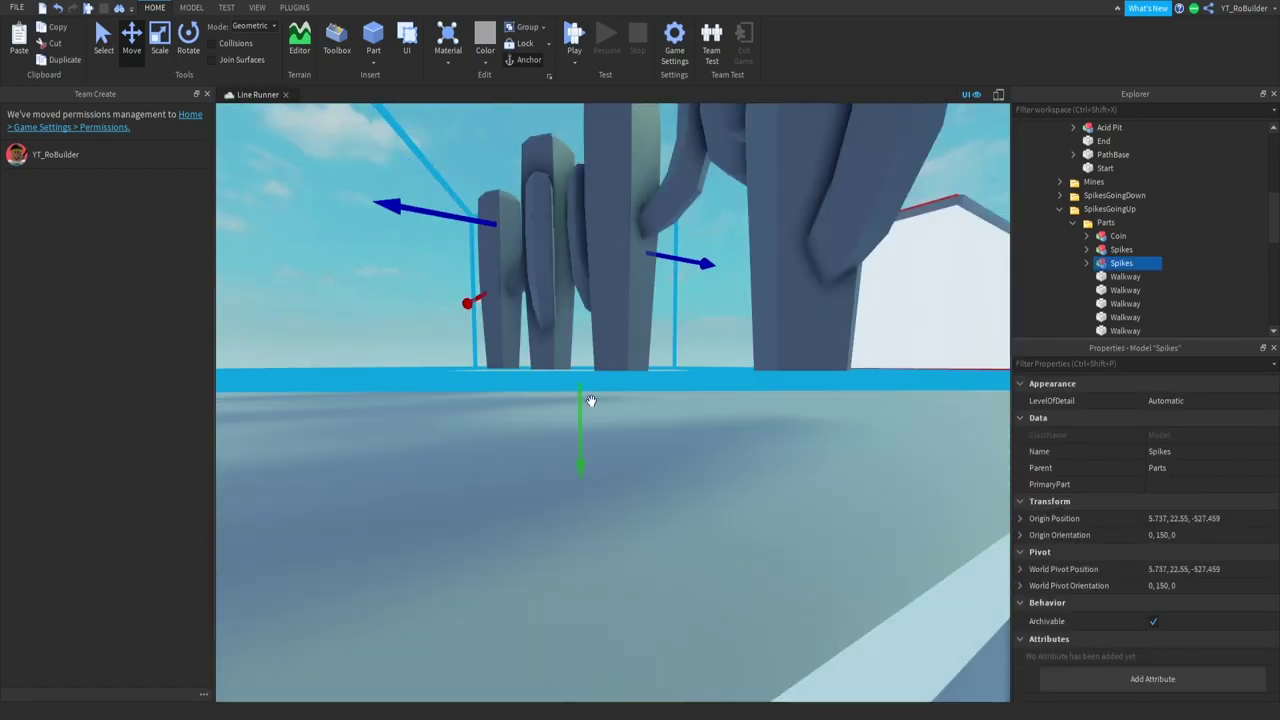
{"action": "left_click_drag", "start_coordinate": [591, 401], "coordinate": [566, 443]}
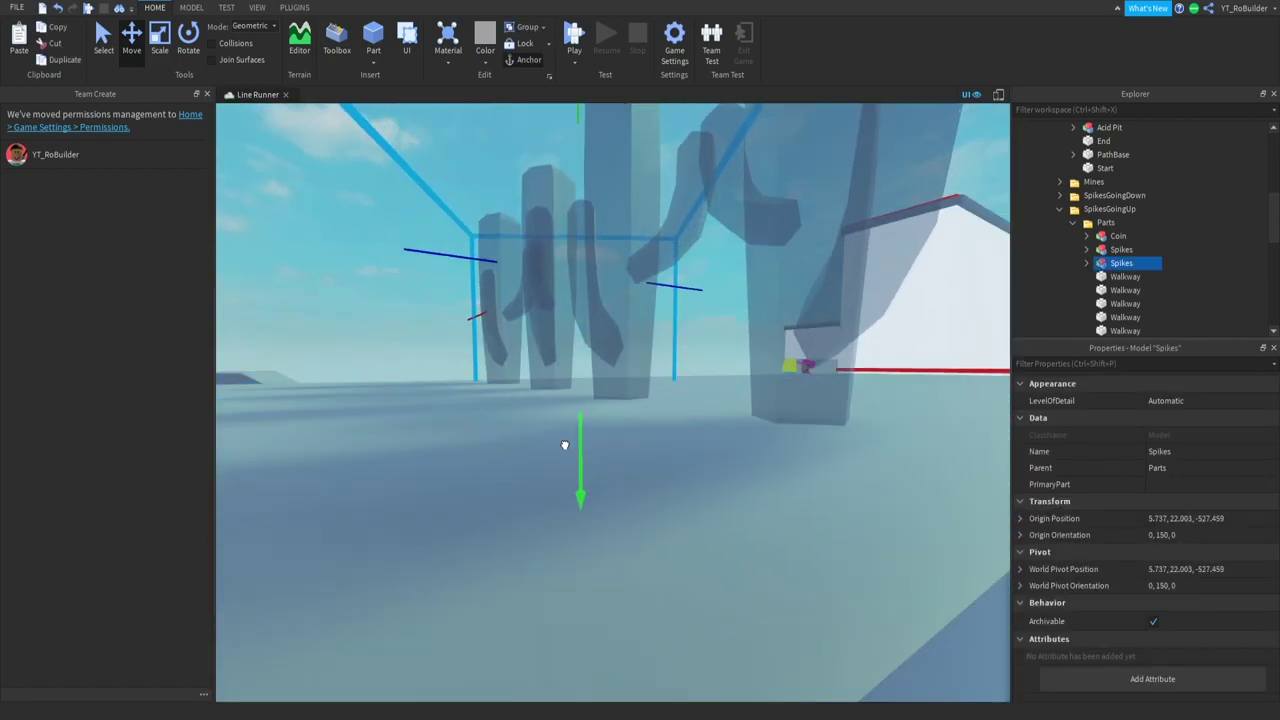
{"action": "right_click_drag", "start_coordinate": [566, 443], "coordinate": [592, 382]}
{"action": "scroll", "coordinate": [592, 382], "scroll_direction": "down", "scroll_amount": 5}
Delete the remaining cotton-candy spikes and an extra spike group on the descending path
{"action": "left_click", "coordinate": [571, 363]}
{"action": "key", "text": "Delete"}
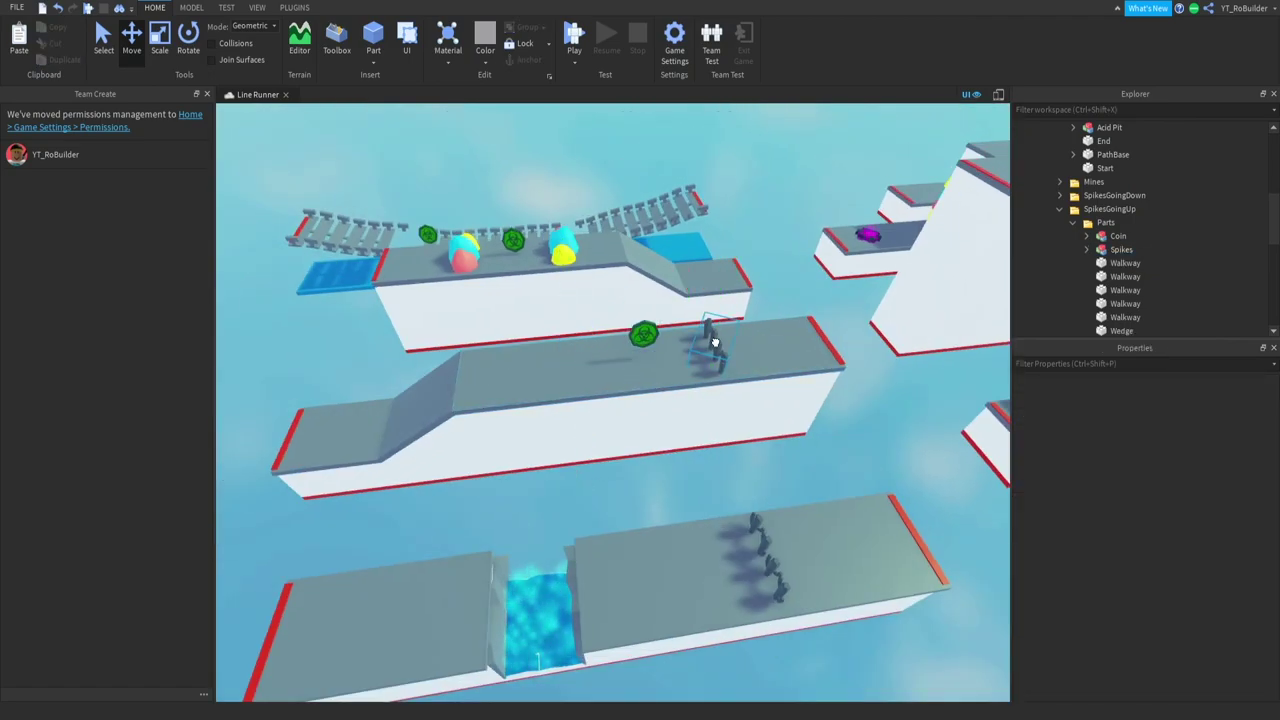
{"action": "left_click", "coordinate": [714, 343]}
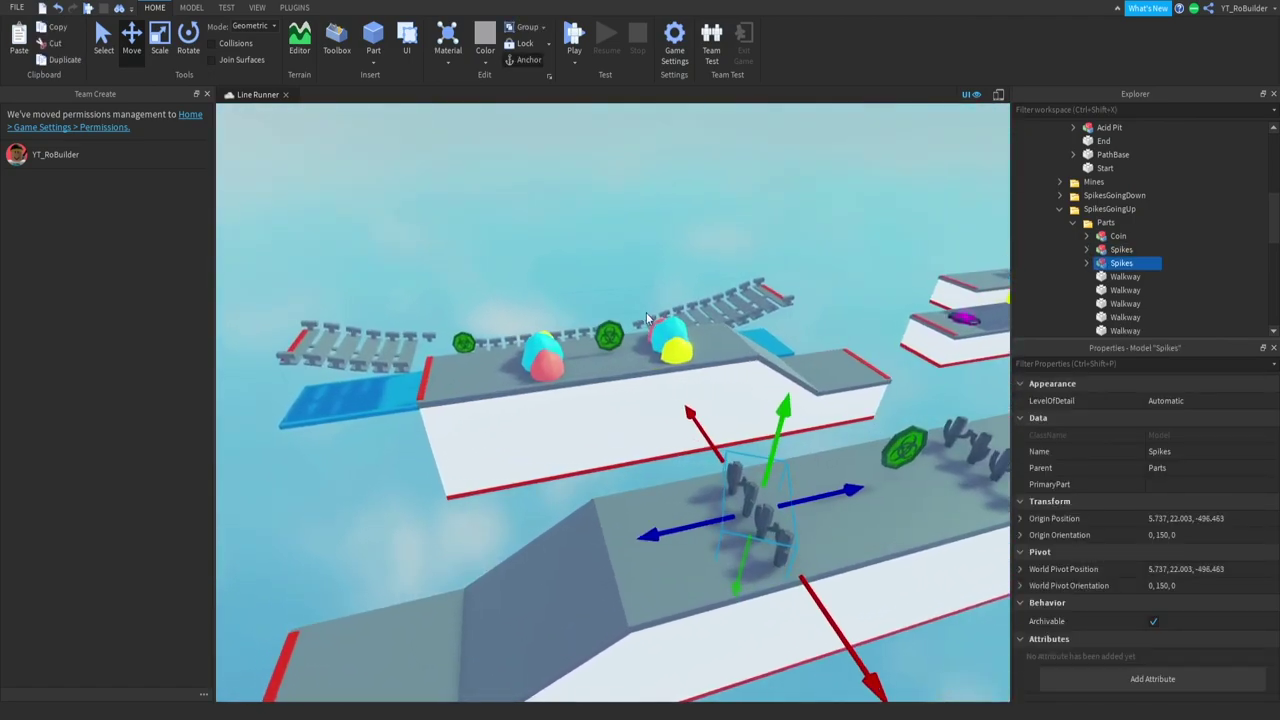
{"action": "left_click", "coordinate": [780, 470]}
{"action": "key", "text": "f"}
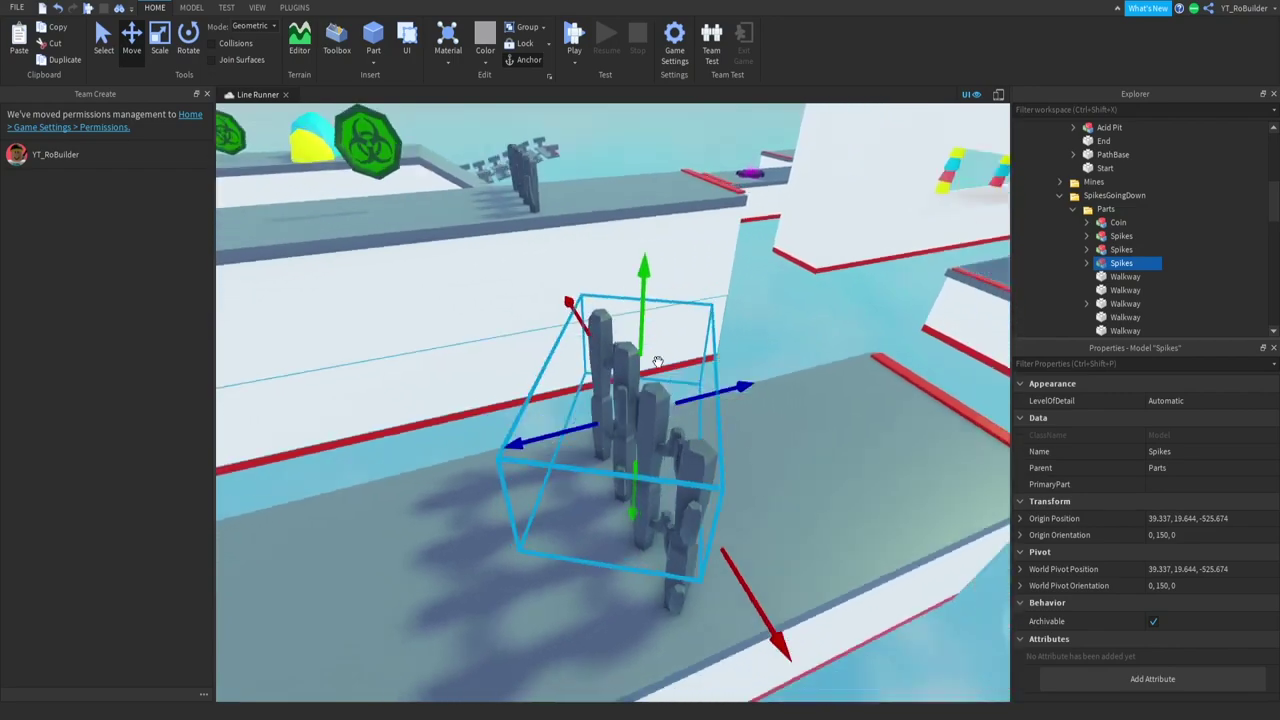
{"action": "scroll", "coordinate": [660, 370], "scroll_direction": "down", "scroll_amount": 4}
{"action": "left_click_drag", "start_coordinate": [571, 314], "coordinate": [497, 295]}
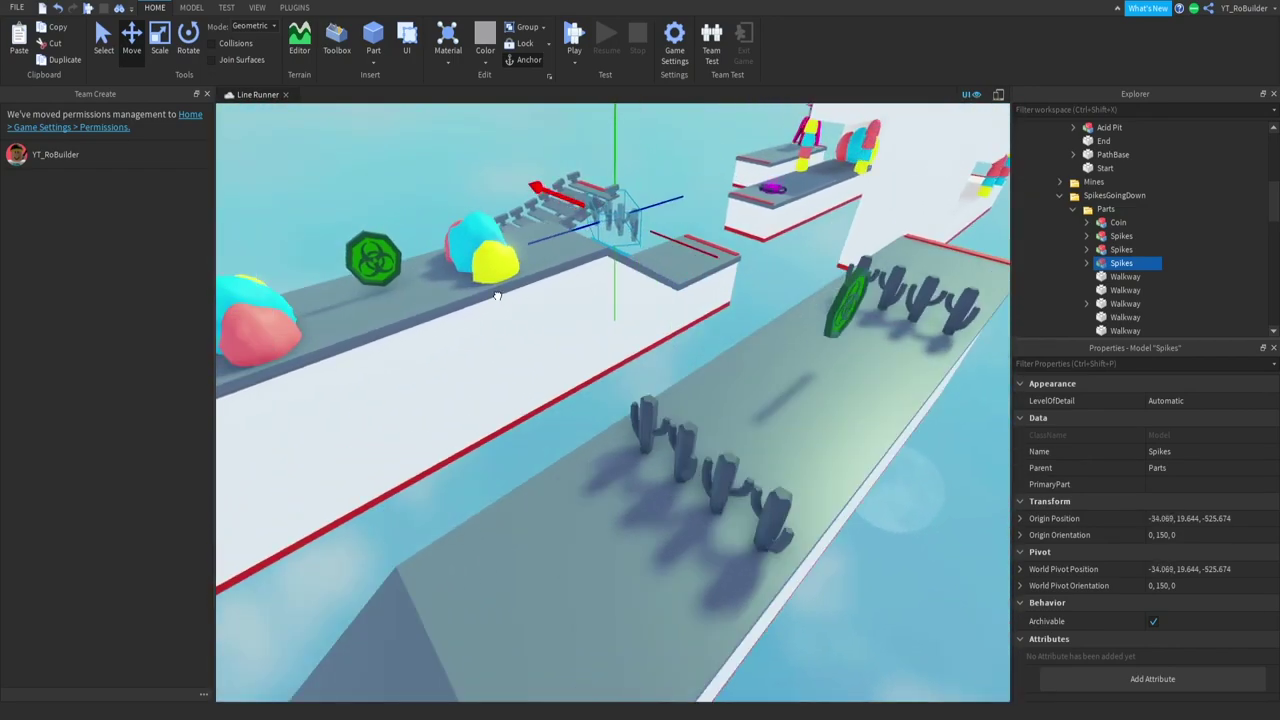
{"action": "key", "text": "f"}
{"action": "key", "text": "Delete"}
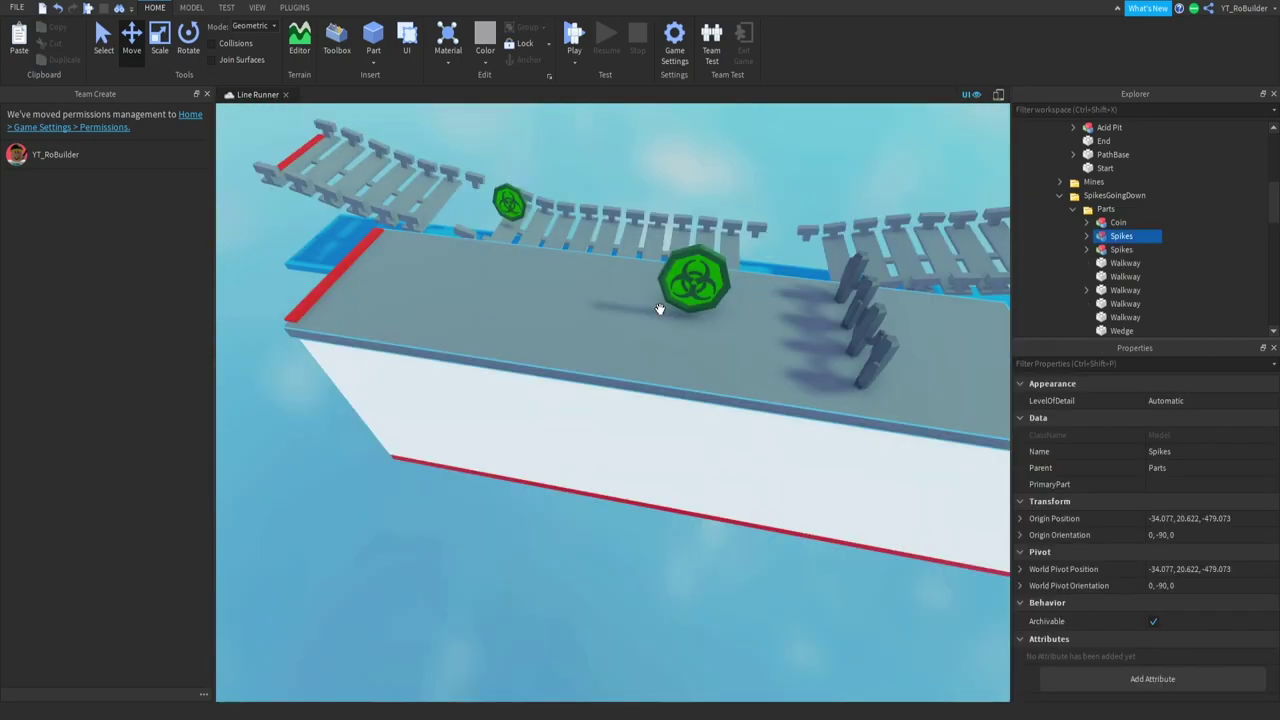
Slide the right-hand grey Spikes further along the walkway
{"action": "left_click", "coordinate": [900, 332]}
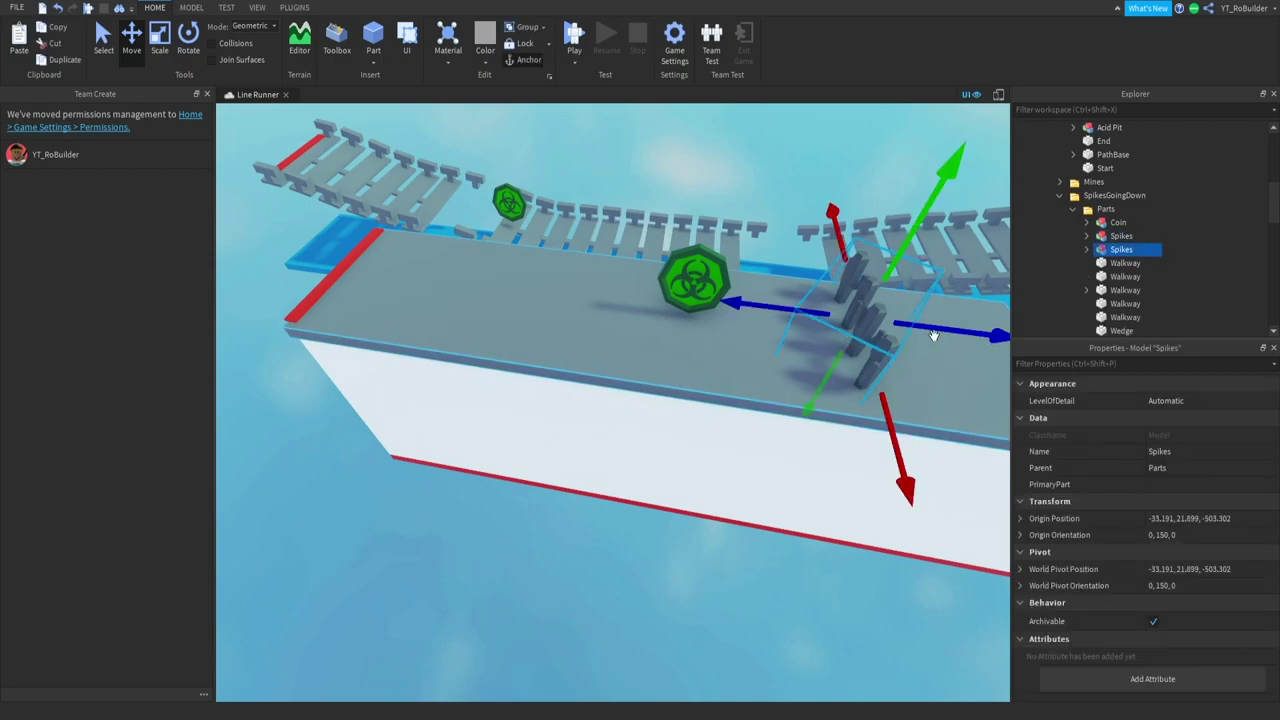
{"action": "left_click_drag", "start_coordinate": [937, 333], "coordinate": [814, 323]}
{"action": "scroll", "coordinate": [800, 323], "scroll_direction": "down", "scroll_amount": 2}
{"action": "scroll", "coordinate": [795, 323], "scroll_direction": "down", "scroll_amount": 3}
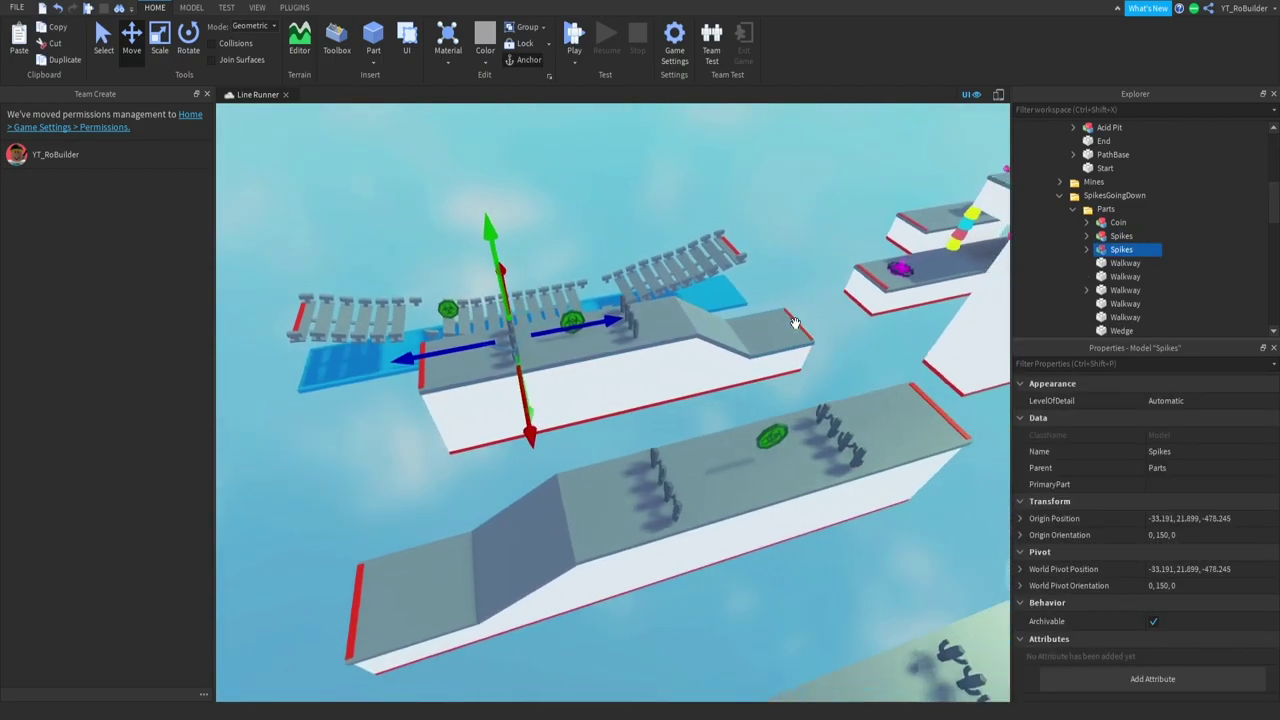
{"action": "right_click_drag", "start_coordinate": [795, 323], "coordinate": [795, 330]}
Delete the gum-drop spikes and paste the grey Spikes into the jump pad's Parts folder
{"action": "left_click", "coordinate": [672, 370]}
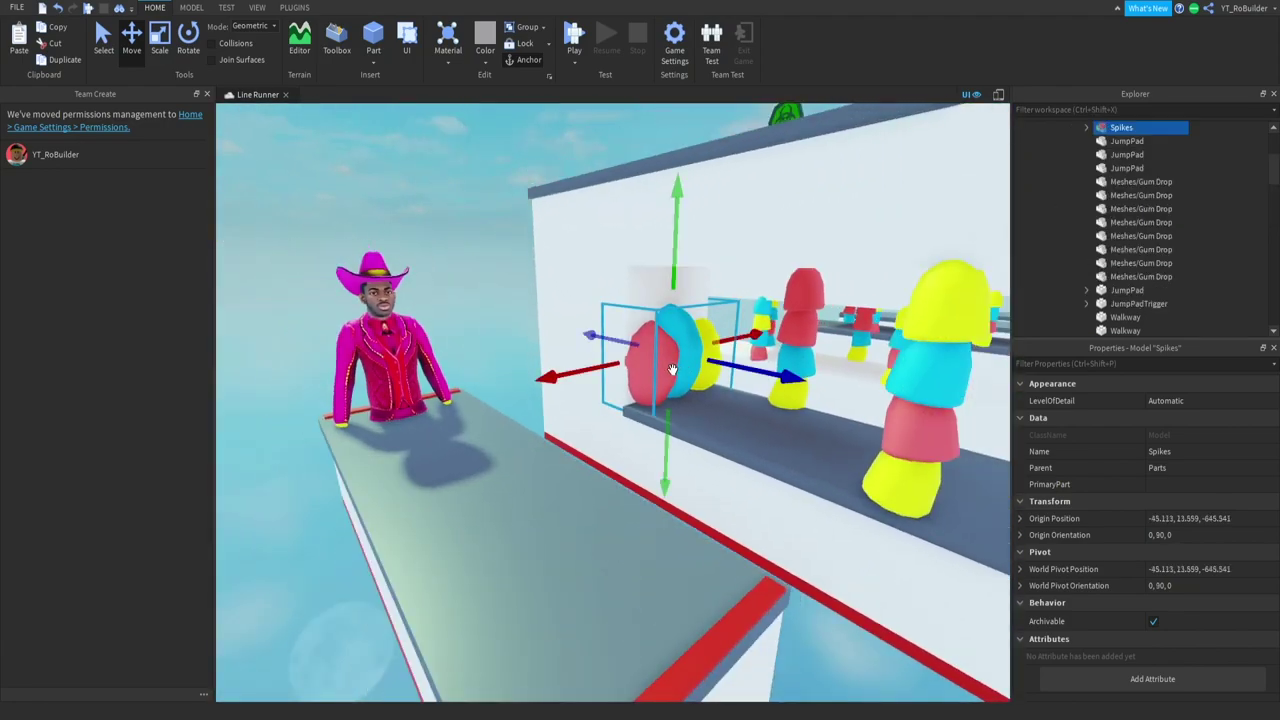
{"action": "key", "text": "Delete"}
{"action": "left_click", "coordinate": [666, 363]}
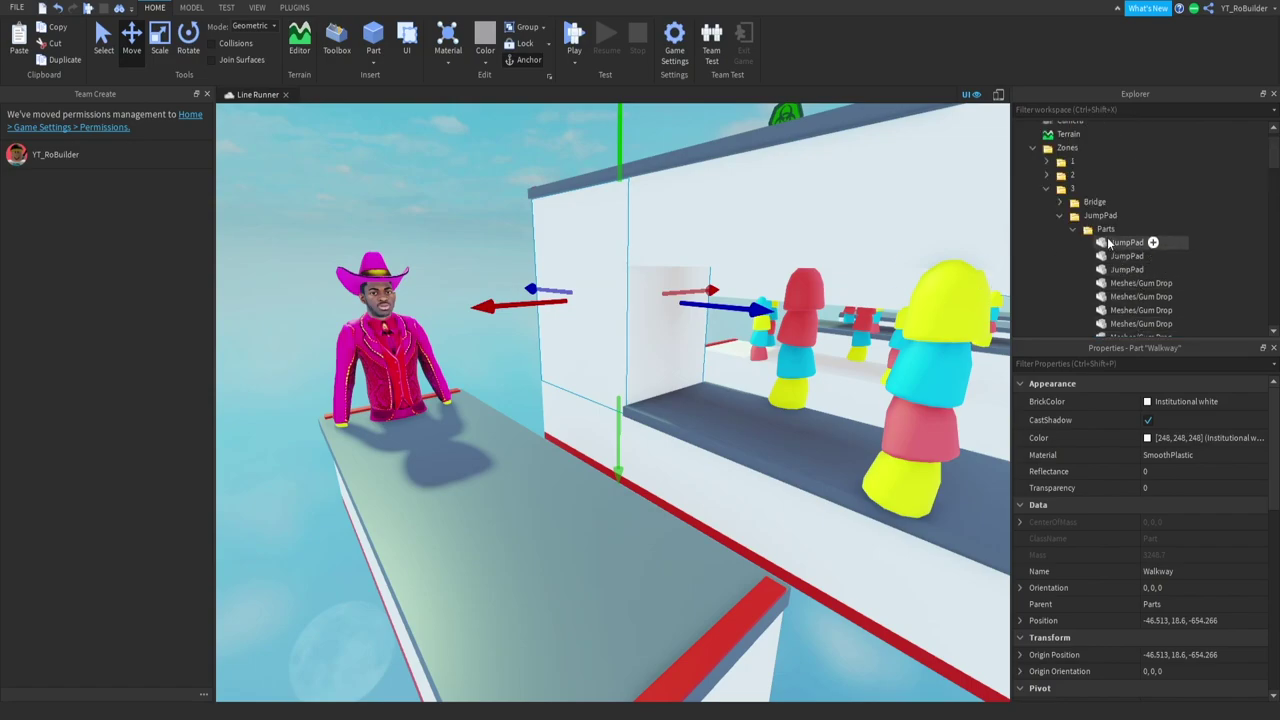
{"action": "right_click", "coordinate": [1107, 231]}
{"action": "left_click", "coordinate": [1130, 270]}
{"action": "key", "text": "f"}
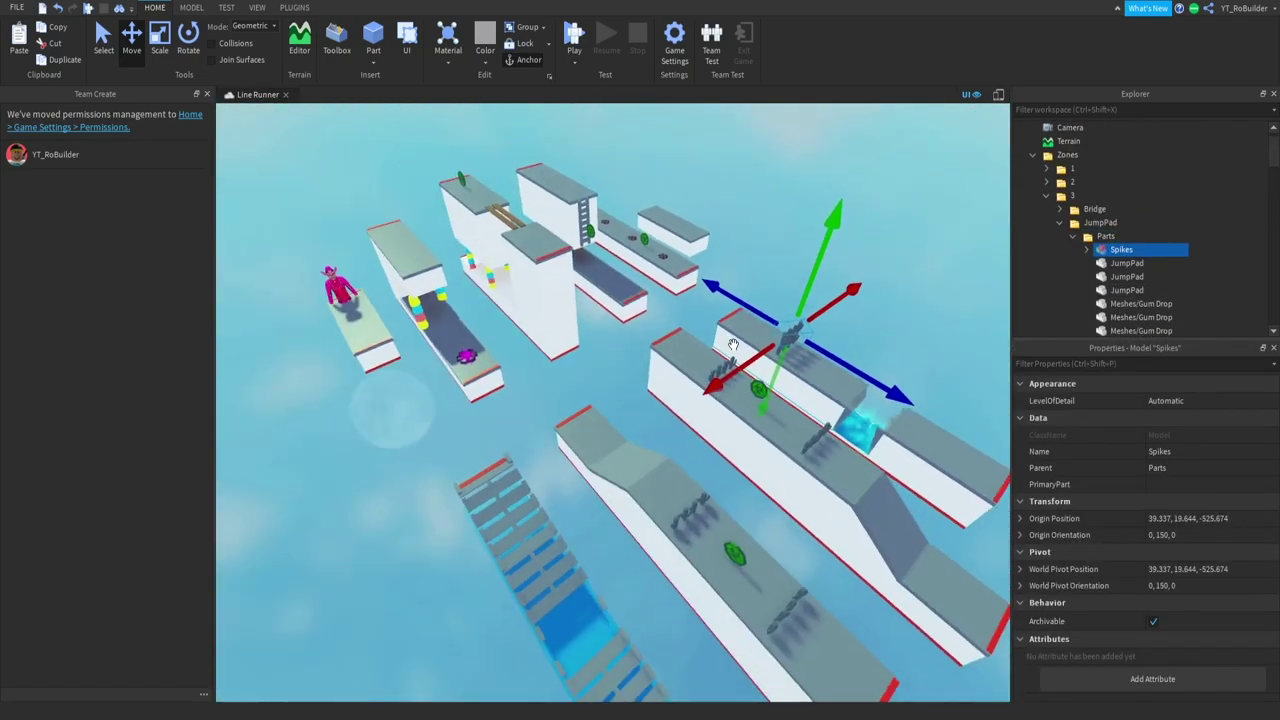
Place the grey Spikes on the jump-pad walkway and enlarge the group
{"action": "left_click_drag", "start_coordinate": [576, 422], "coordinate": [470, 270]}
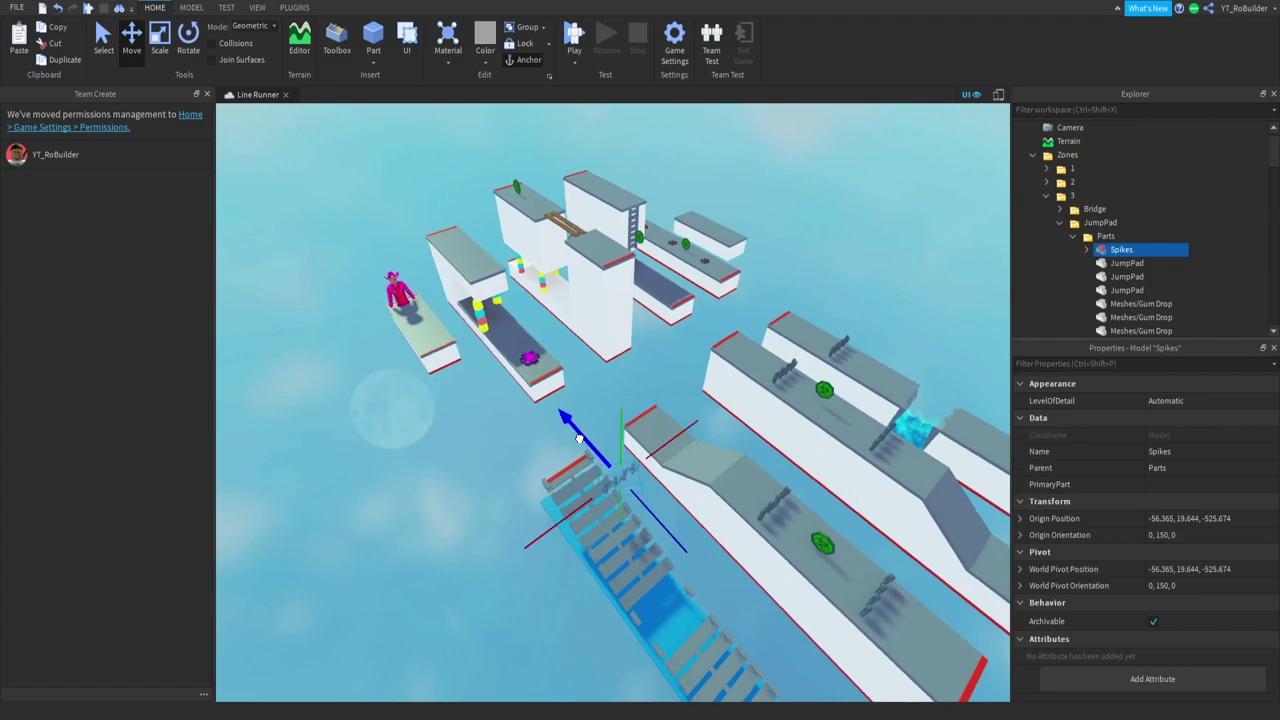
{"action": "scroll", "coordinate": [475, 275], "scroll_direction": "up", "scroll_amount": 10}
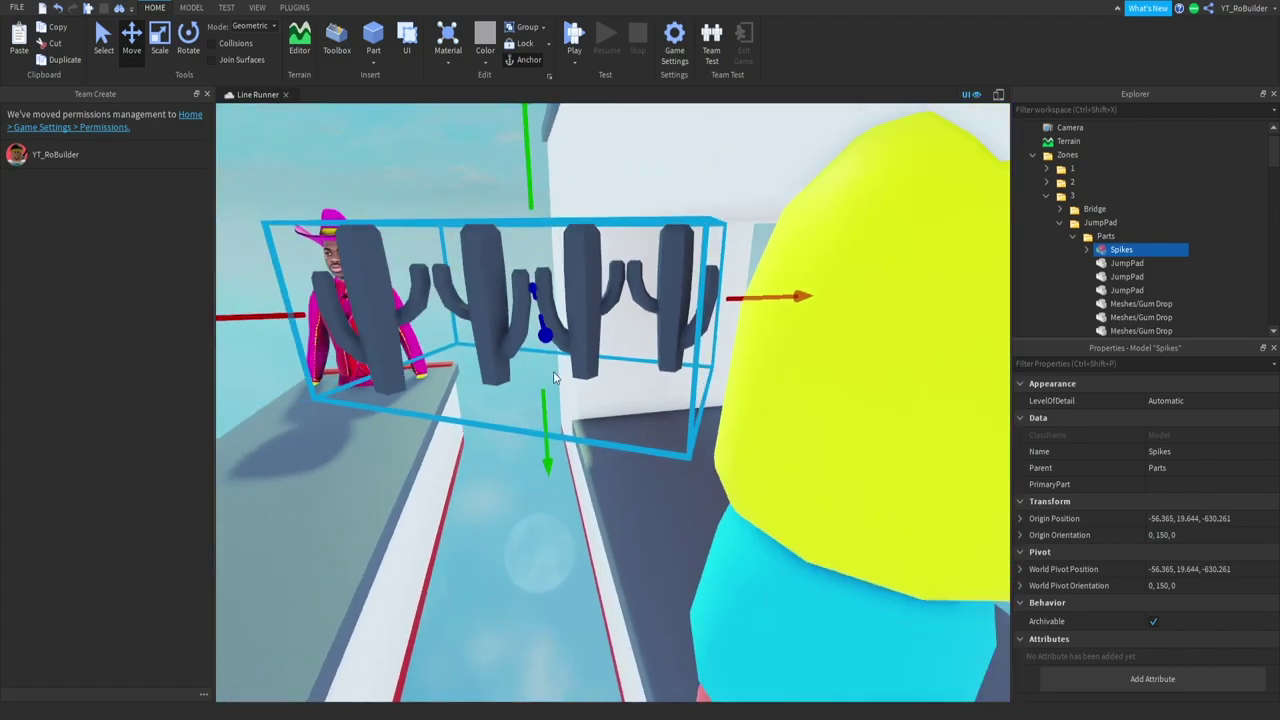
{"action": "left_click_drag", "start_coordinate": [555, 377], "coordinate": [645, 372]}
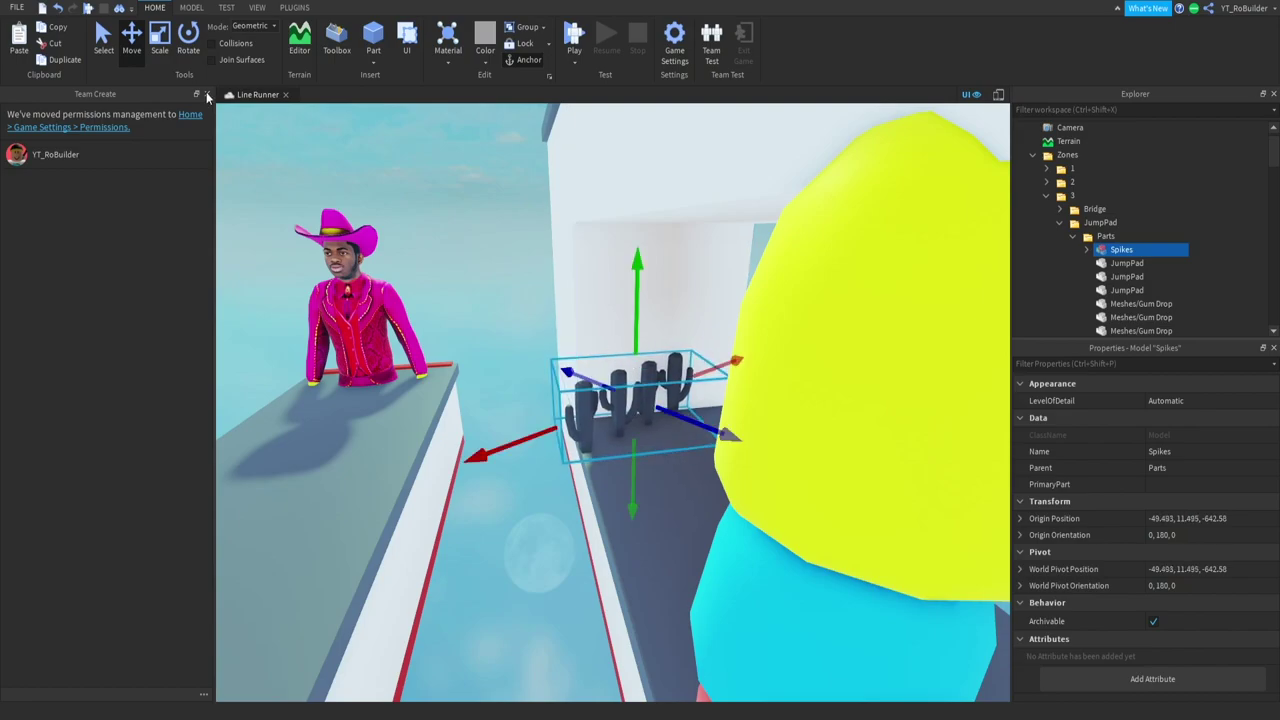
{"action": "left_click", "coordinate": [189, 38]}
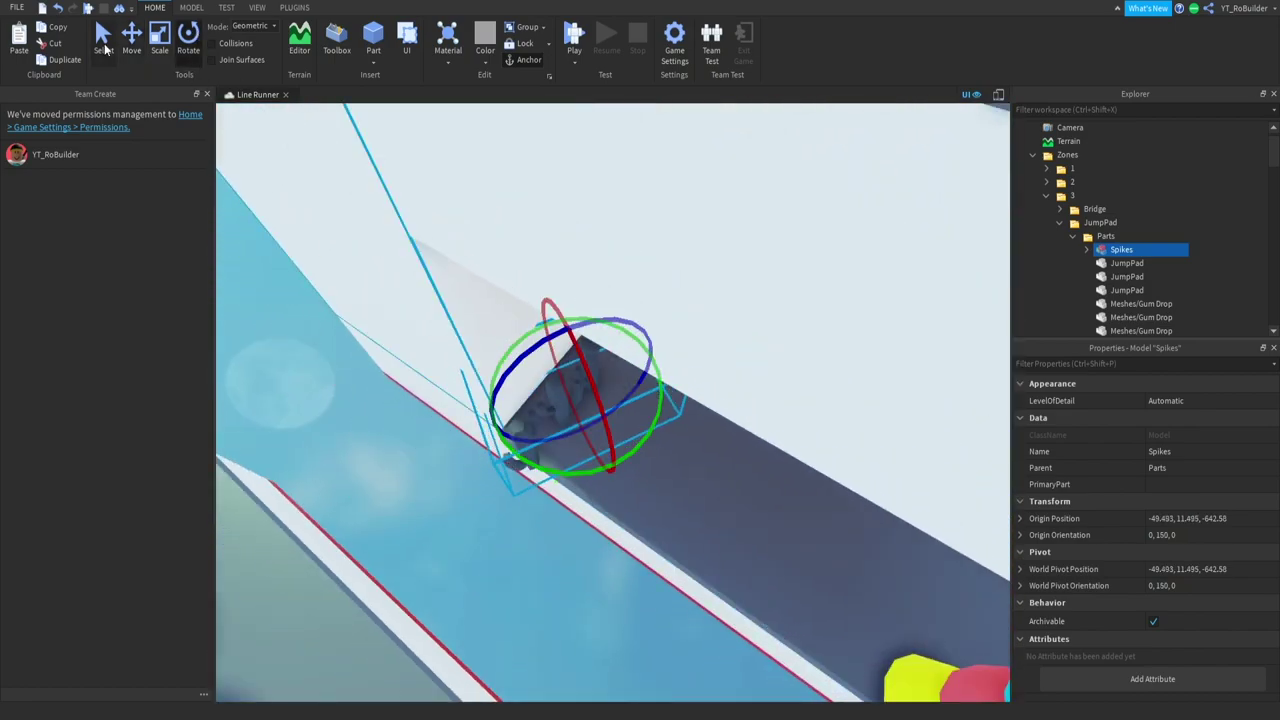
{"action": "left_click", "coordinate": [159, 38]}
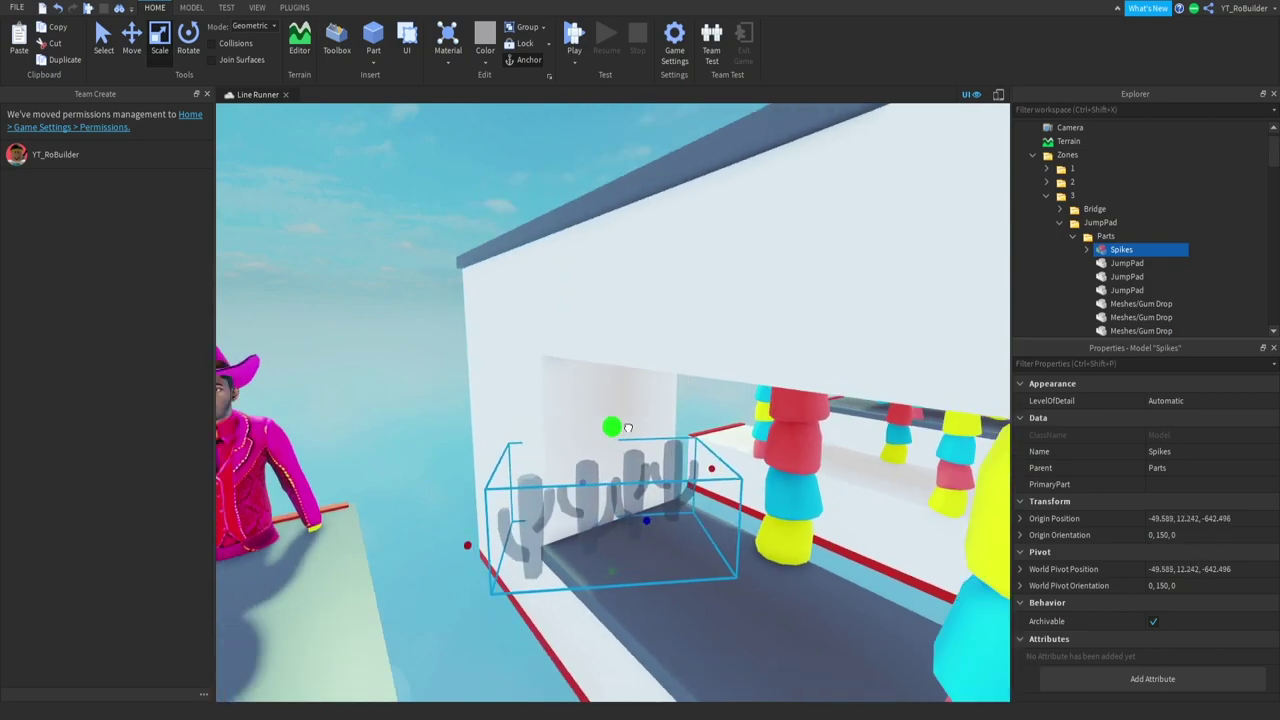
{"action": "left_click_drag", "start_coordinate": [610, 430], "coordinate": [500, 393]}
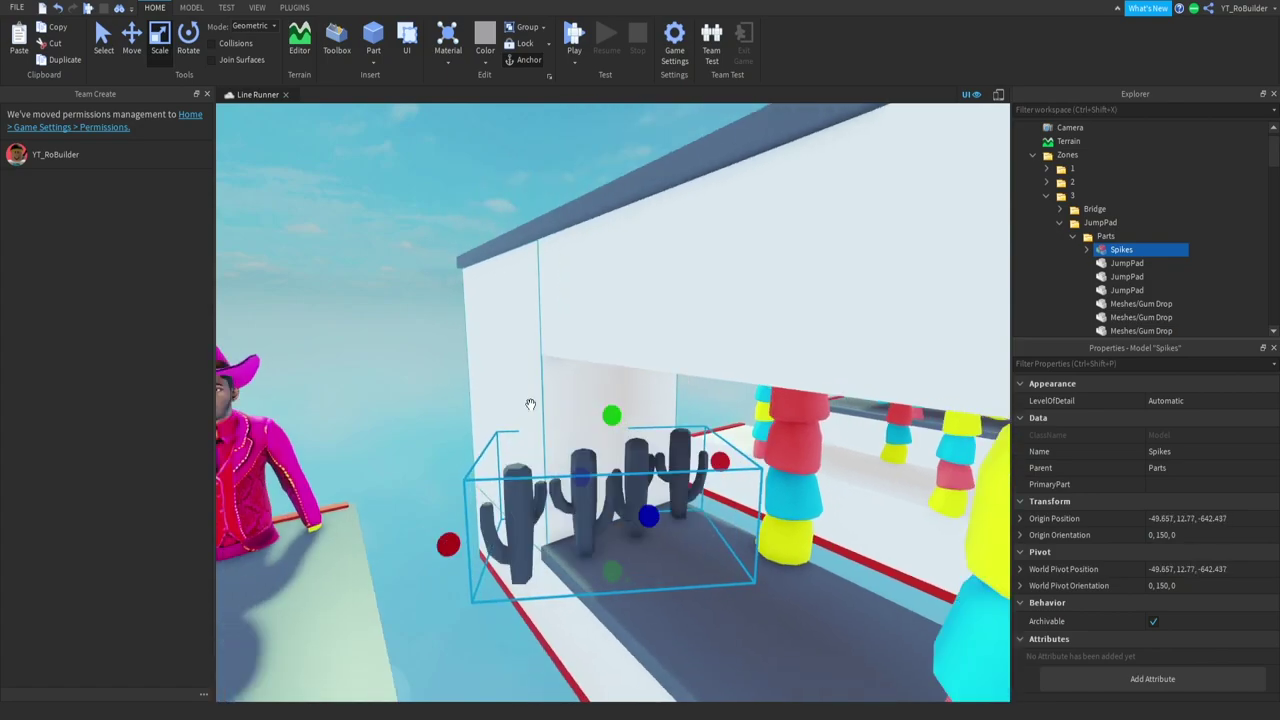
{"action": "left_click", "coordinate": [131, 36]}
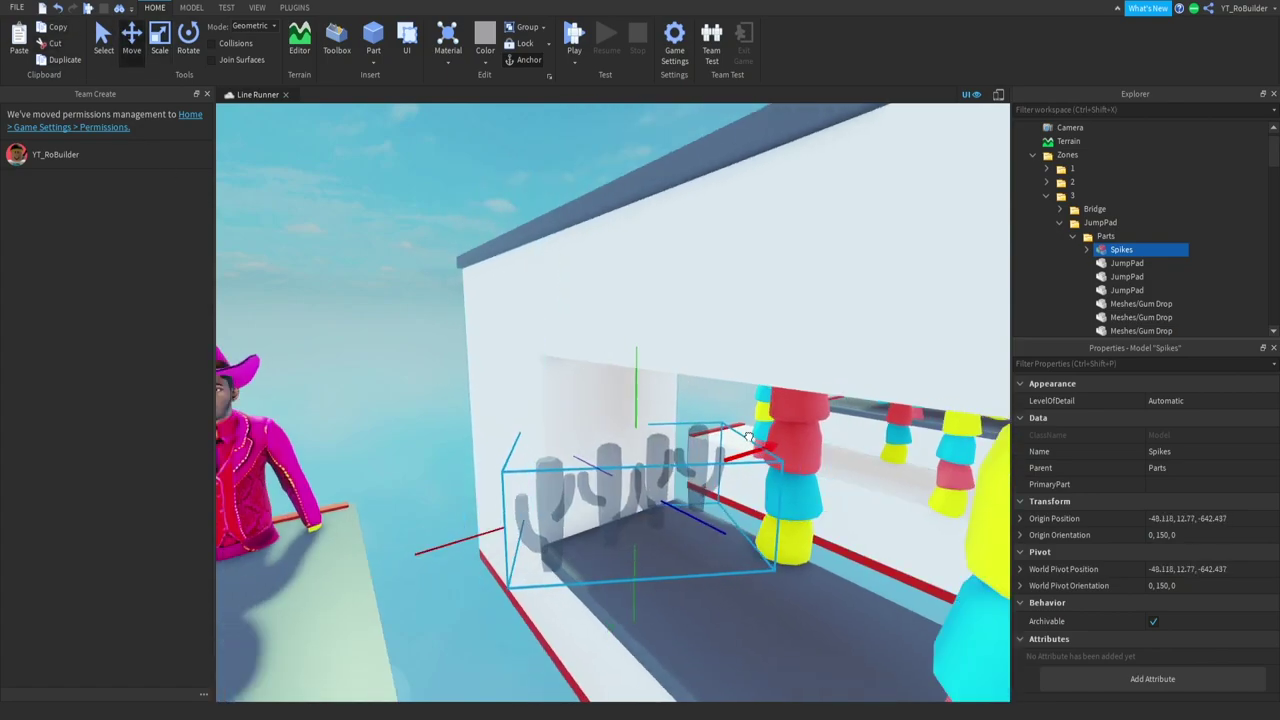
{"action": "left_click_drag", "start_coordinate": [737, 459], "coordinate": [703, 386]}
Reposition one cactus and tilt another to a new angle
{"action": "left_click", "coordinate": [695, 441]}
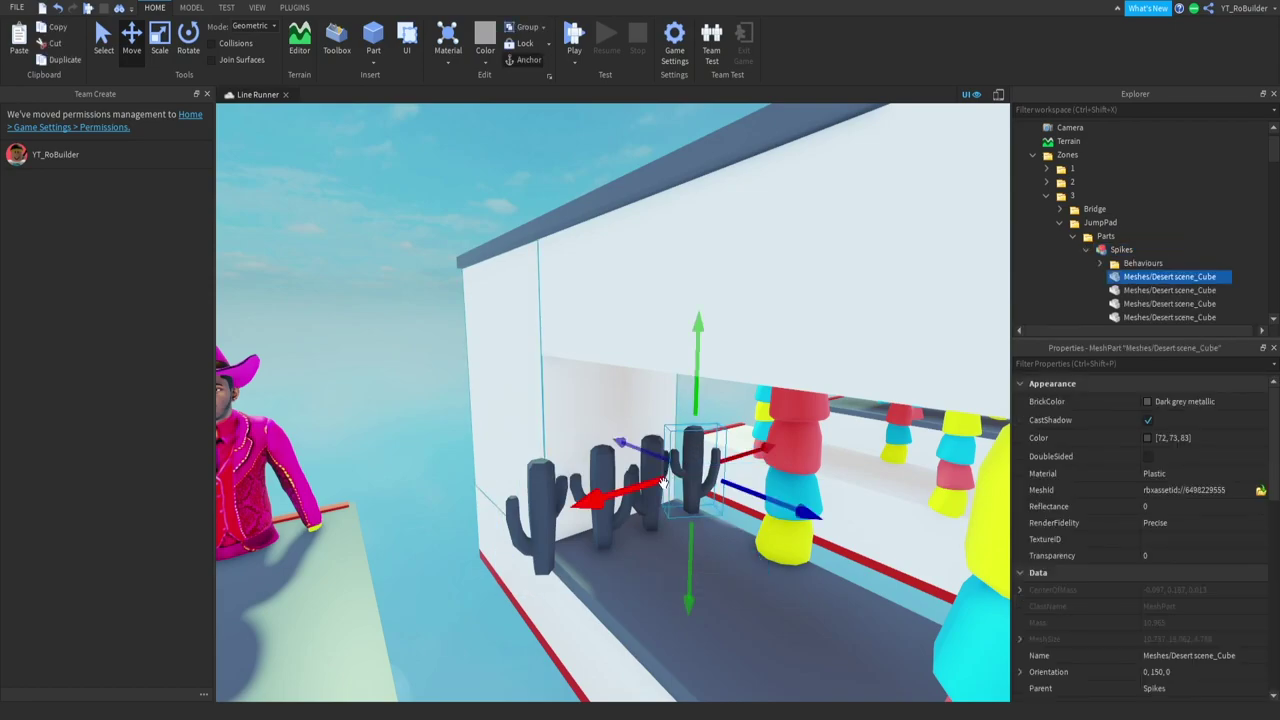
{"action": "mouse_move", "coordinate": [695, 441]}
{"action": "left_mouse_down"}
{"action": "mouse_move", "coordinate": [695, 414]}
{"action": "mouse_move", "coordinate": [745, 530]}
{"action": "left_mouse_up"}
{"action": "left_click", "coordinate": [186, 44]}
{"action": "left_click", "coordinate": [548, 495]}
{"action": "left_click_drag", "start_coordinate": [486, 594], "coordinate": [178, 233]}
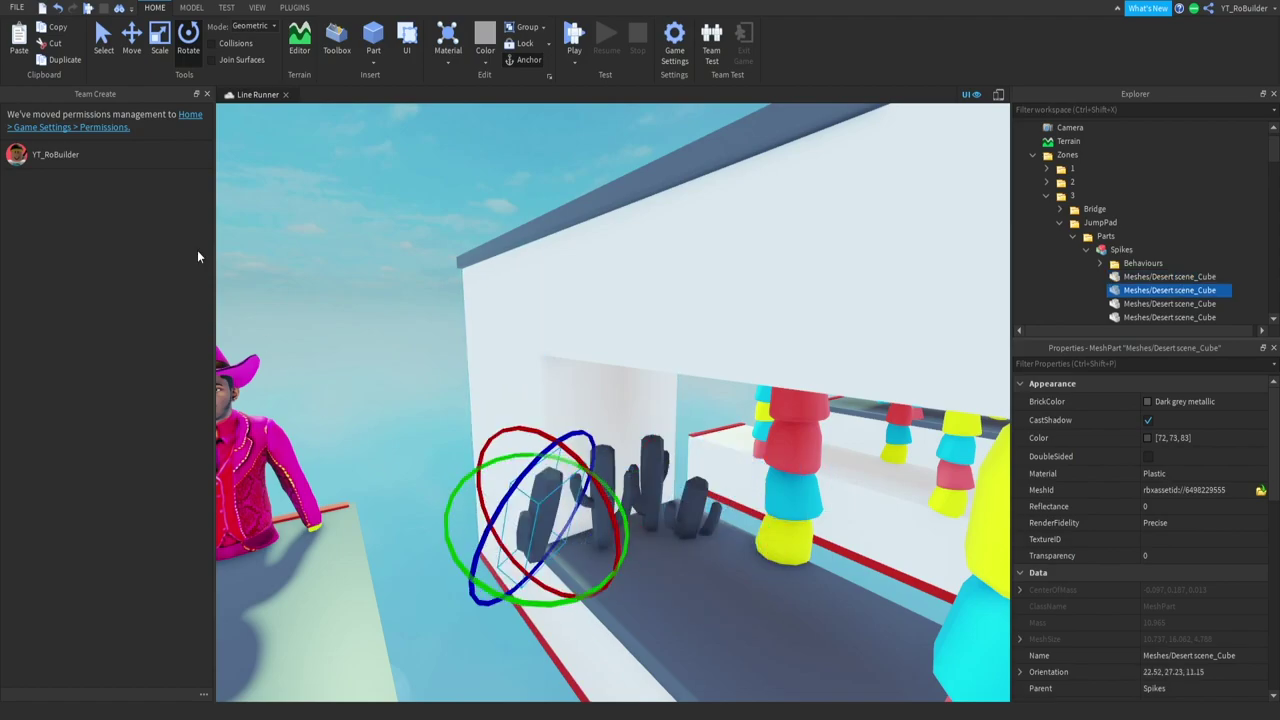
{"action": "left_click", "coordinate": [127, 38]}
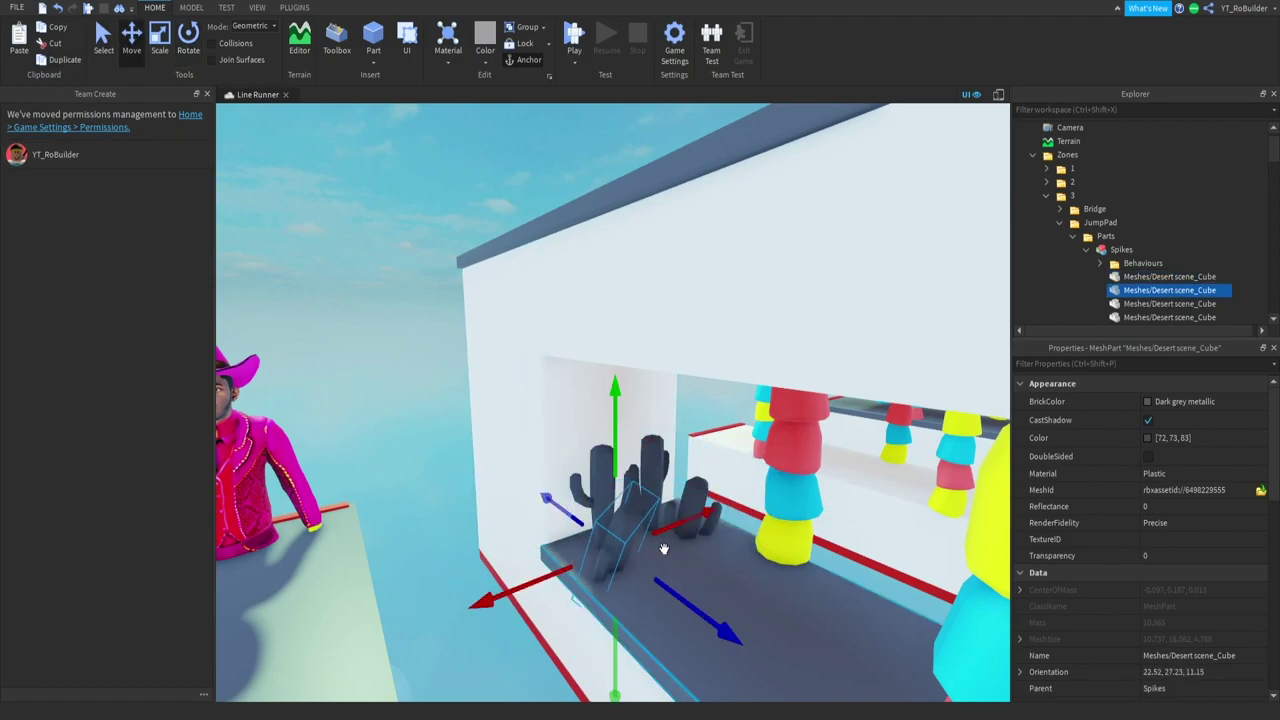
{"action": "mouse_move", "coordinate": [663, 548]}
{"action": "right_mouse_down"}
{"action": "mouse_move", "coordinate": [672, 574]}
{"action": "mouse_move", "coordinate": [587, 522]}
{"action": "mouse_move", "coordinate": [468, 340]}
{"action": "right_mouse_up"}
{"action": "left_click", "coordinate": [672, 574]}
{"action": "left_click", "coordinate": [468, 340]}
Delete the pink cowboy character and the gum-drop stack
{"action": "key", "text": "Delete"}
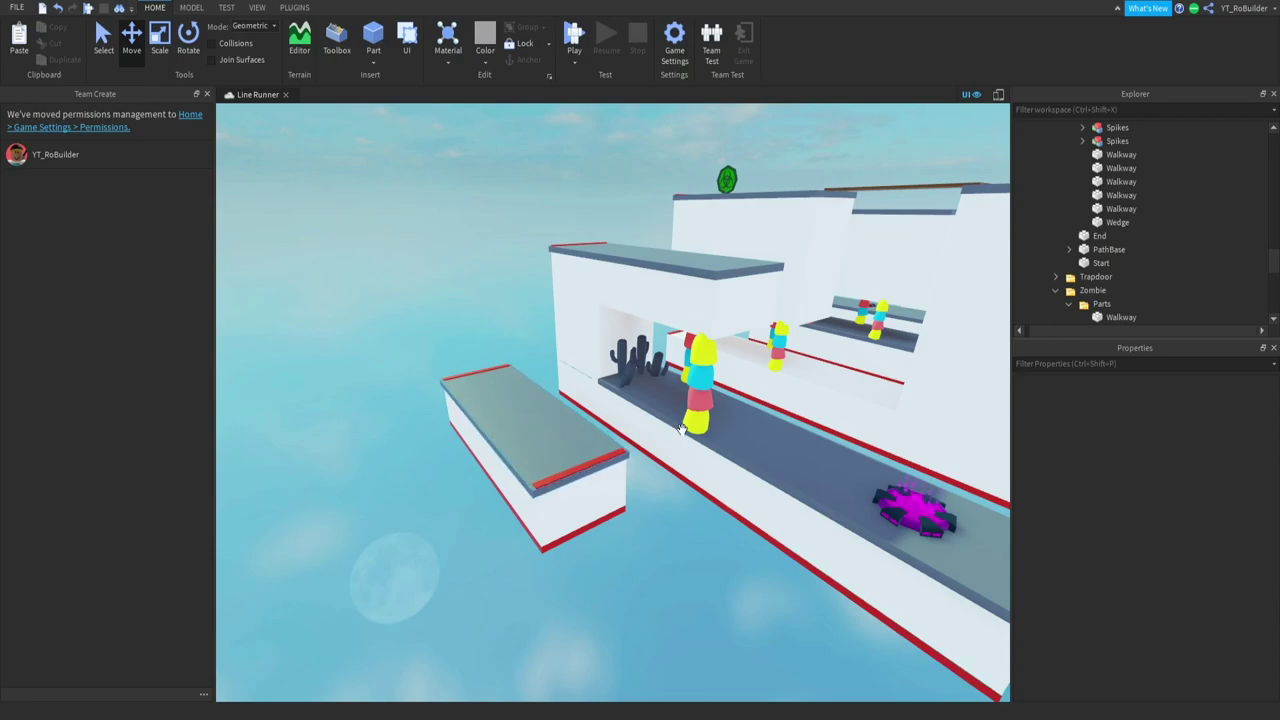
{"action": "right_click_drag", "start_coordinate": [680, 428], "coordinate": [640, 430]}
{"action": "scroll", "coordinate": [680, 428], "scroll_direction": "up", "scroll_amount": 5}
{"action": "left_click", "coordinate": [665, 520]}
{"action": "left_click", "coordinate": [684, 384], "text": "ctrl"}
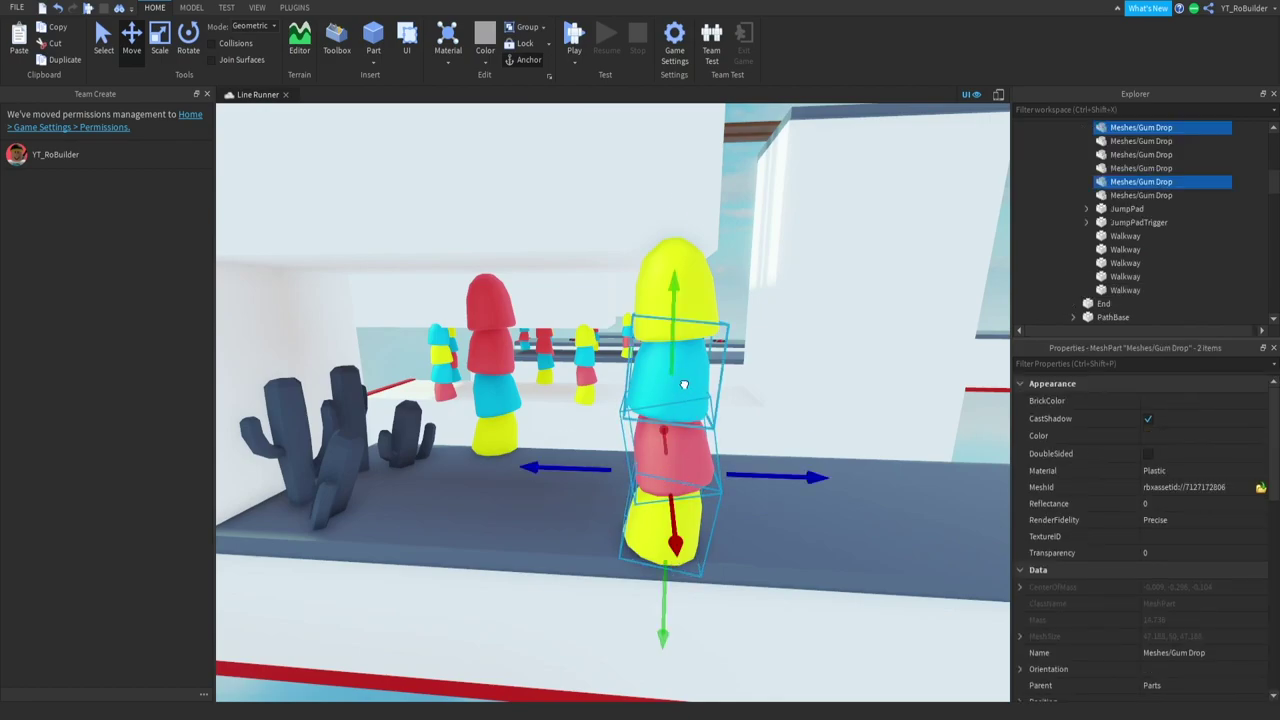
{"action": "left_click", "coordinate": [695, 297], "text": "ctrl"}
{"action": "scroll", "coordinate": [695, 303], "scroll_direction": "down", "scroll_amount": 3}
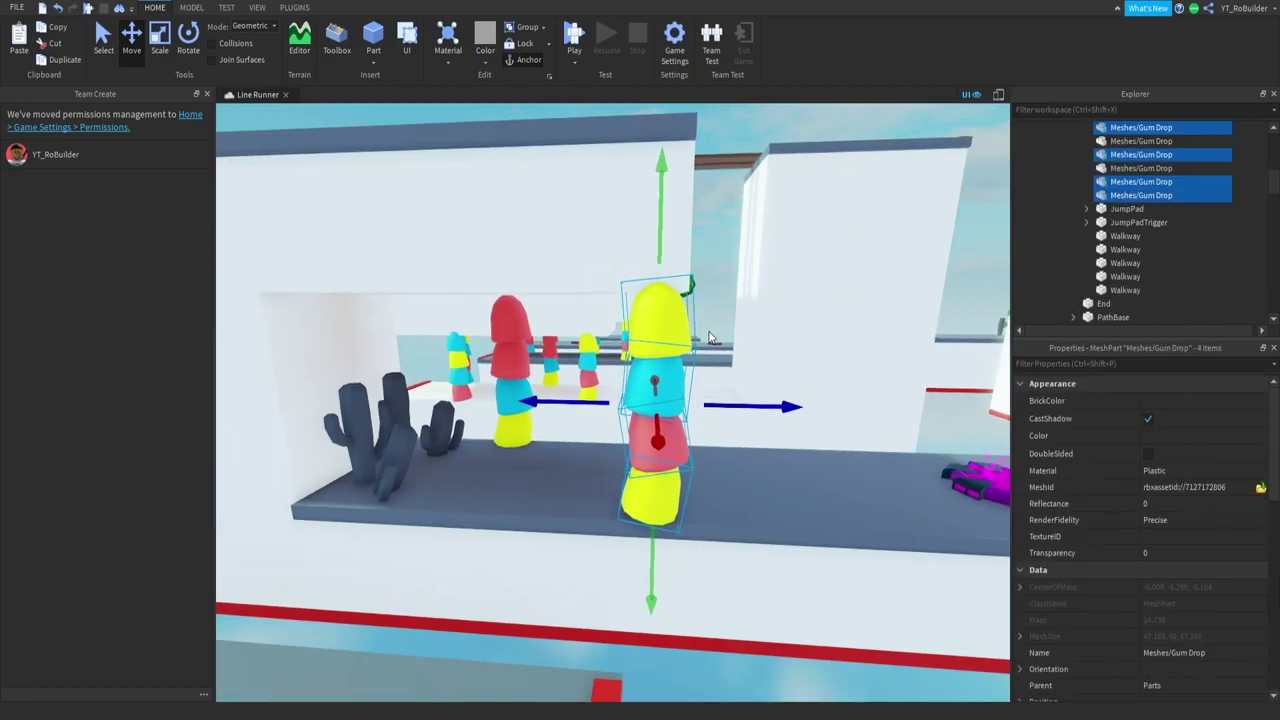
{"action": "key", "text": "Delete"}
Duplicate the grey walkway and stretch the copy into a tall post
{"action": "scroll", "coordinate": [689, 406], "scroll_direction": "down", "scroll_amount": 3}
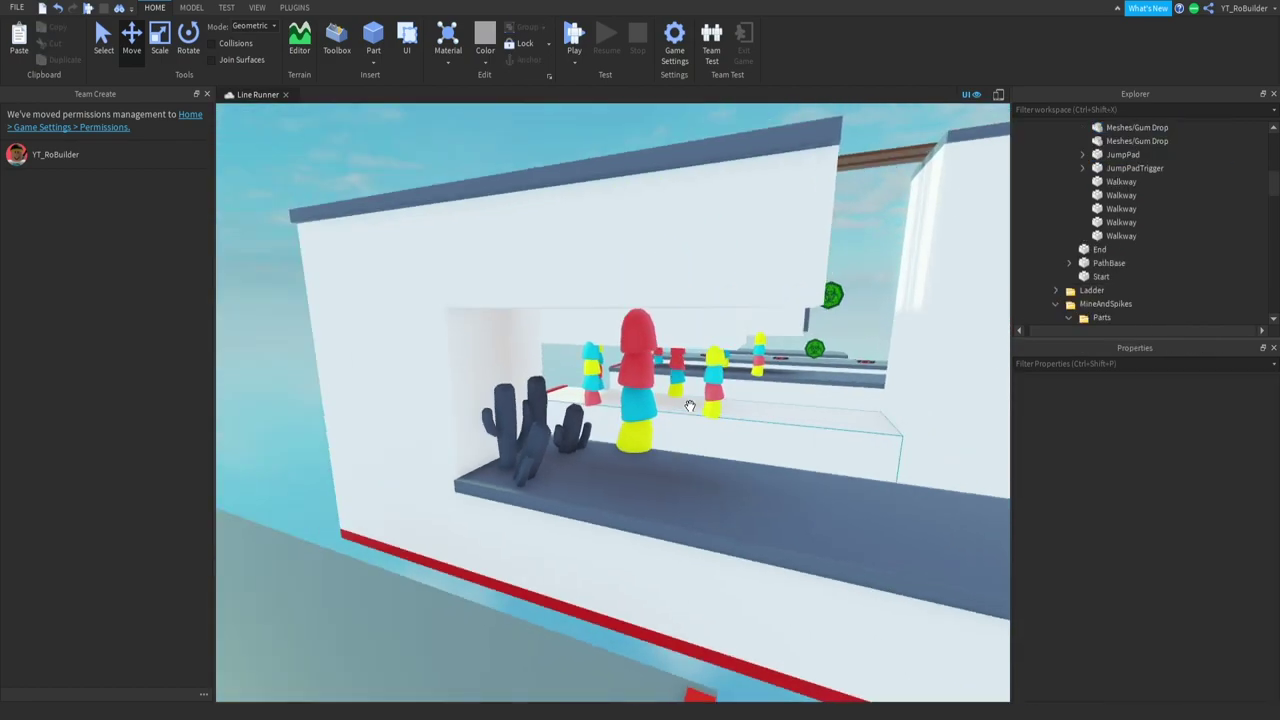
{"action": "scroll", "coordinate": [689, 406], "scroll_direction": "up", "scroll_amount": 3}
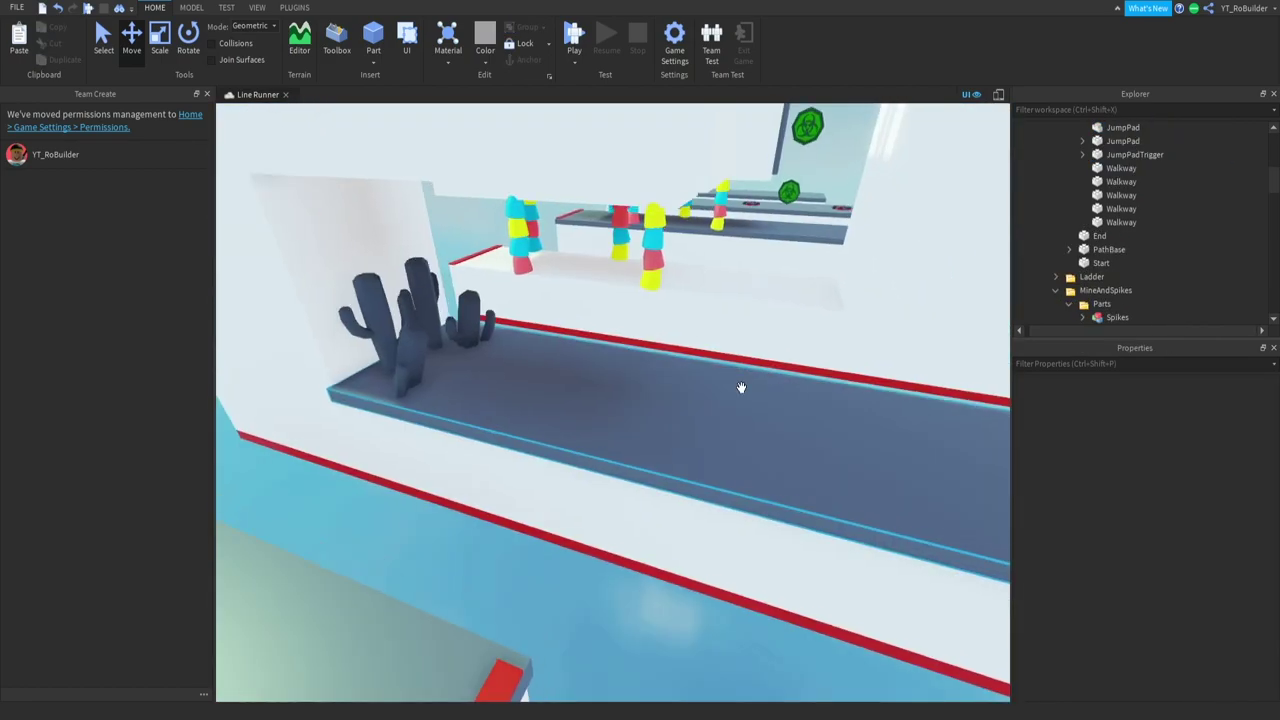
{"action": "scroll", "coordinate": [700, 400], "scroll_direction": "up", "scroll_amount": 3}
{"action": "scroll", "coordinate": [705, 400], "scroll_direction": "down", "scroll_amount": 3}
{"action": "left_click", "coordinate": [709, 404]}
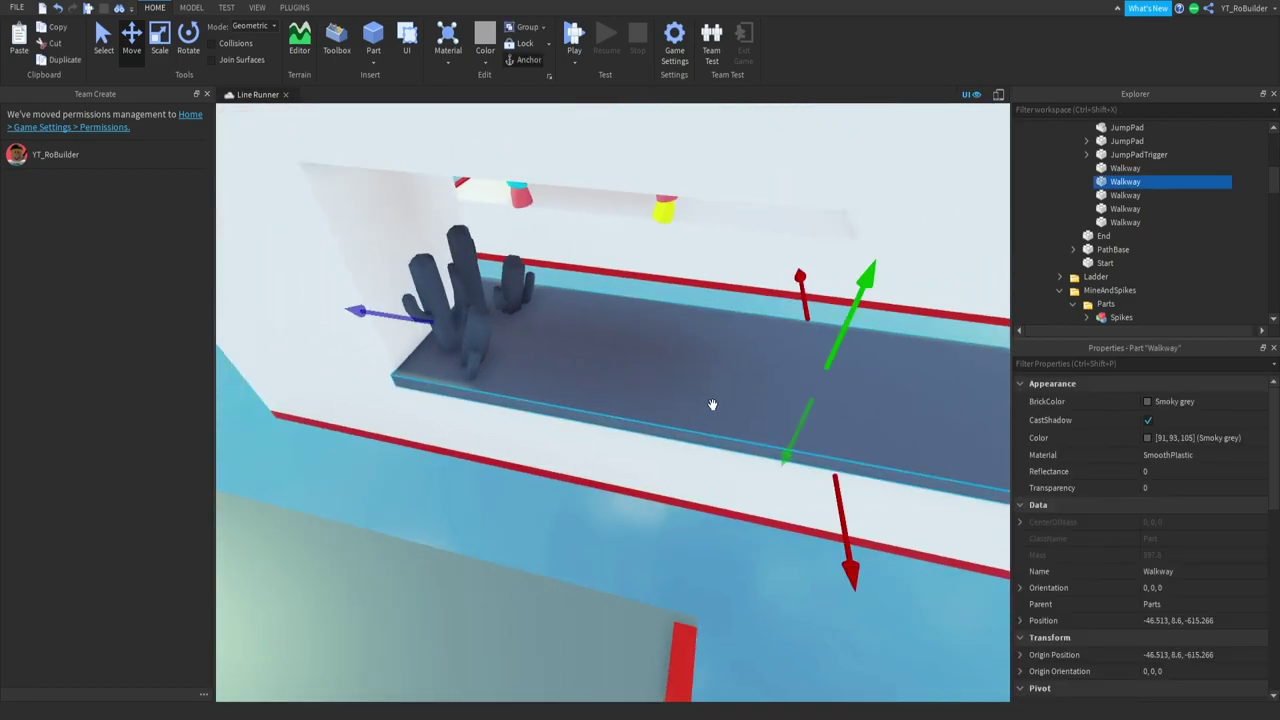
{"action": "left_click", "coordinate": [64, 56]}
{"action": "left_click", "coordinate": [160, 40]}
{"action": "key", "text": "f"}
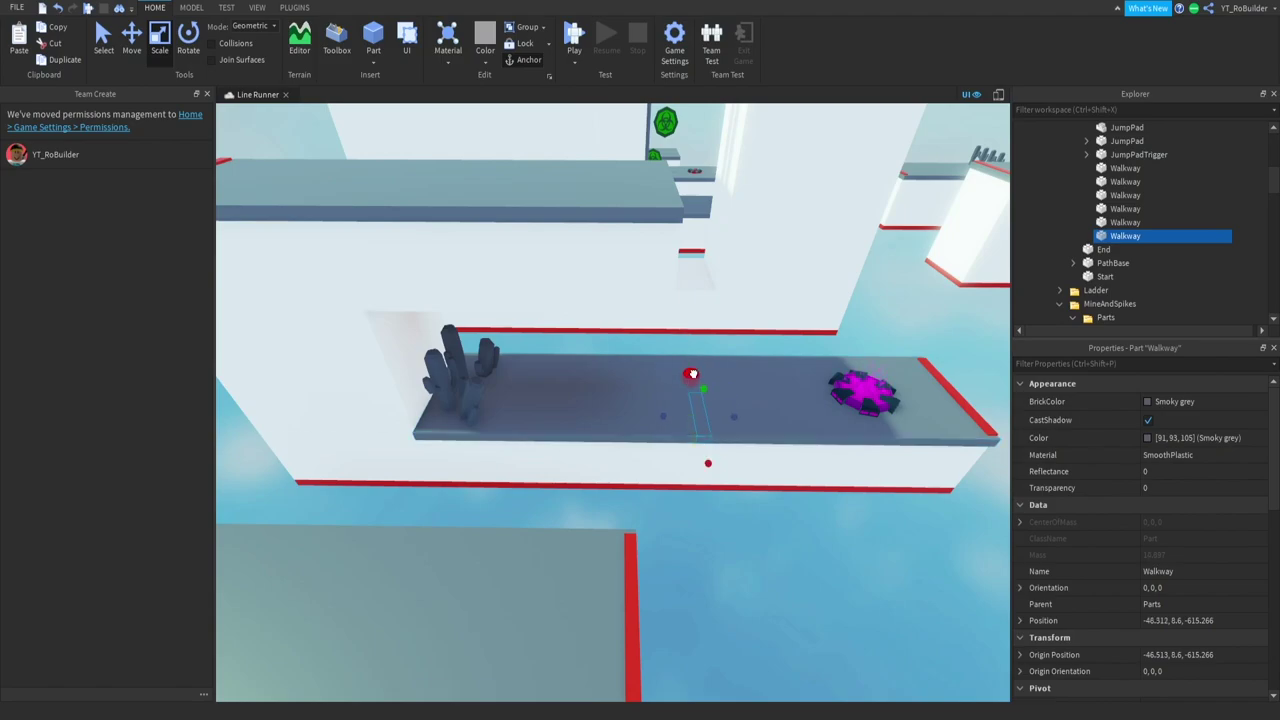
{"action": "left_click_drag", "start_coordinate": [724, 316], "coordinate": [724, 278]}
{"action": "key", "text": "ctrl+2"}
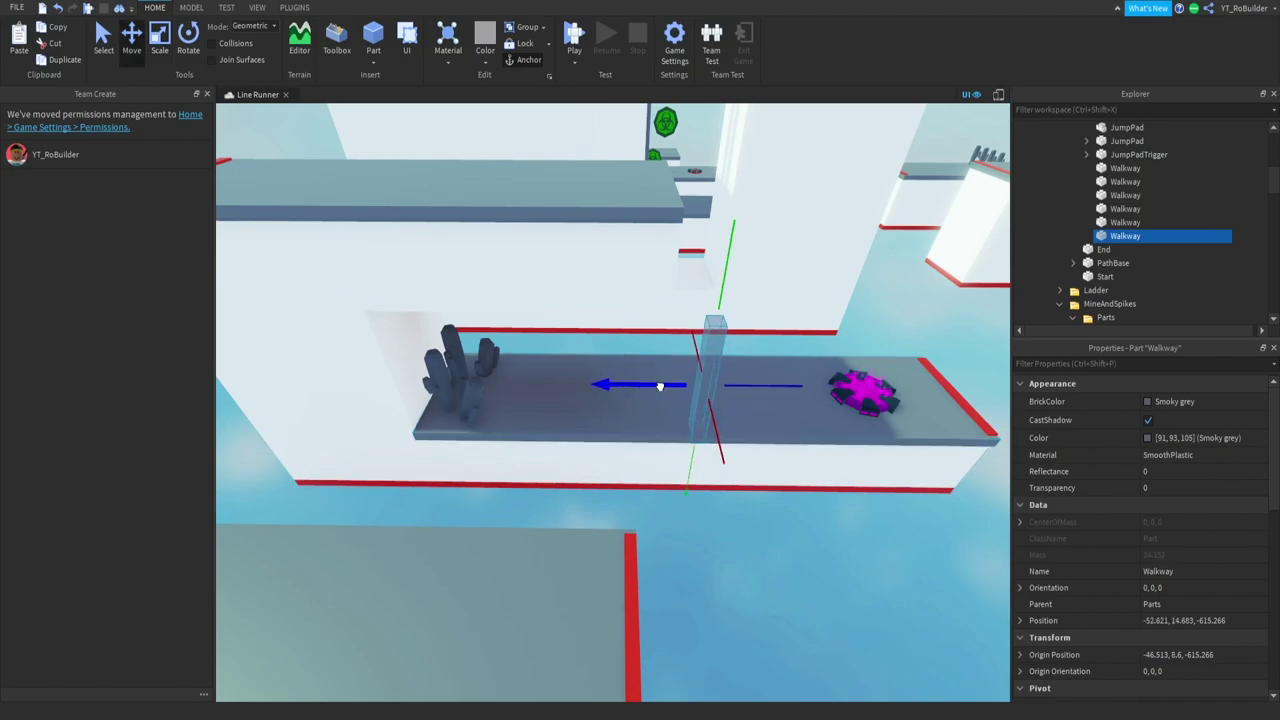
{"action": "right_click_drag", "start_coordinate": [677, 349], "coordinate": [677, 349]}
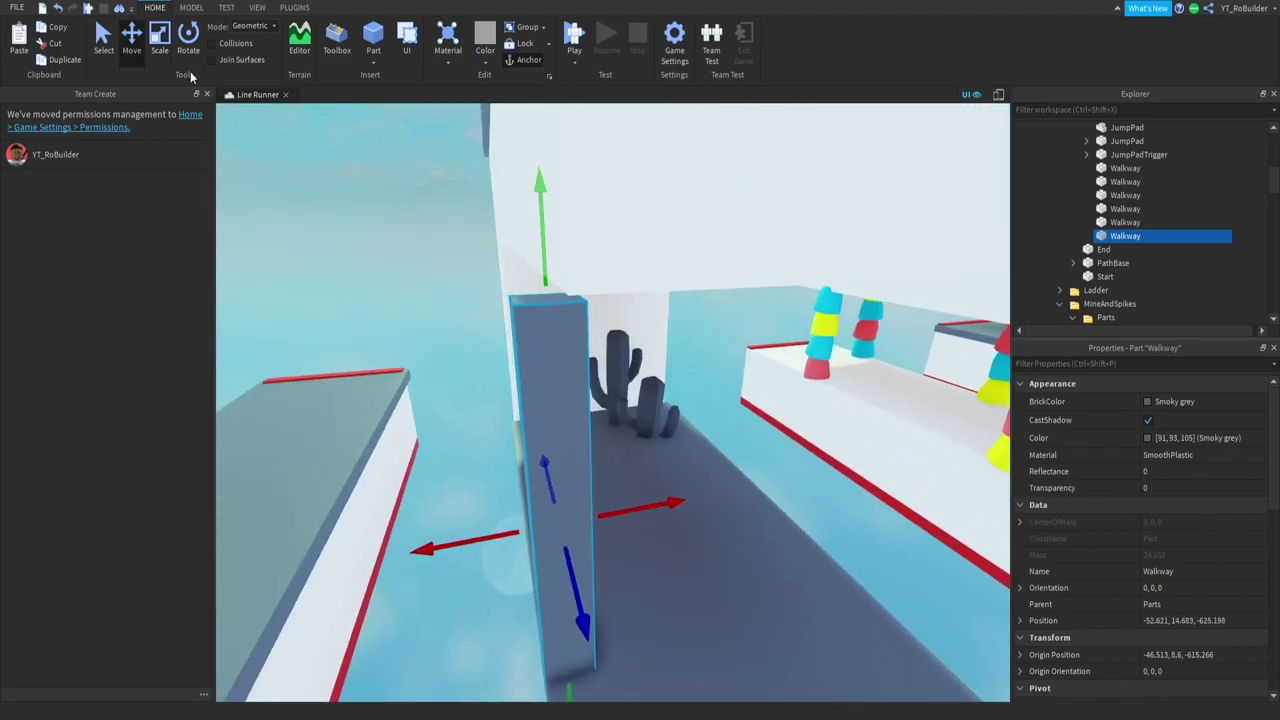
Duplicate the grey post and slide the copy along the walkway
{"action": "left_click", "coordinate": [160, 40]}
{"action": "scroll", "coordinate": [584, 394], "scroll_direction": "down", "scroll_amount": 5}
{"action": "scroll", "coordinate": [583, 393], "scroll_direction": "down", "scroll_amount": 3}
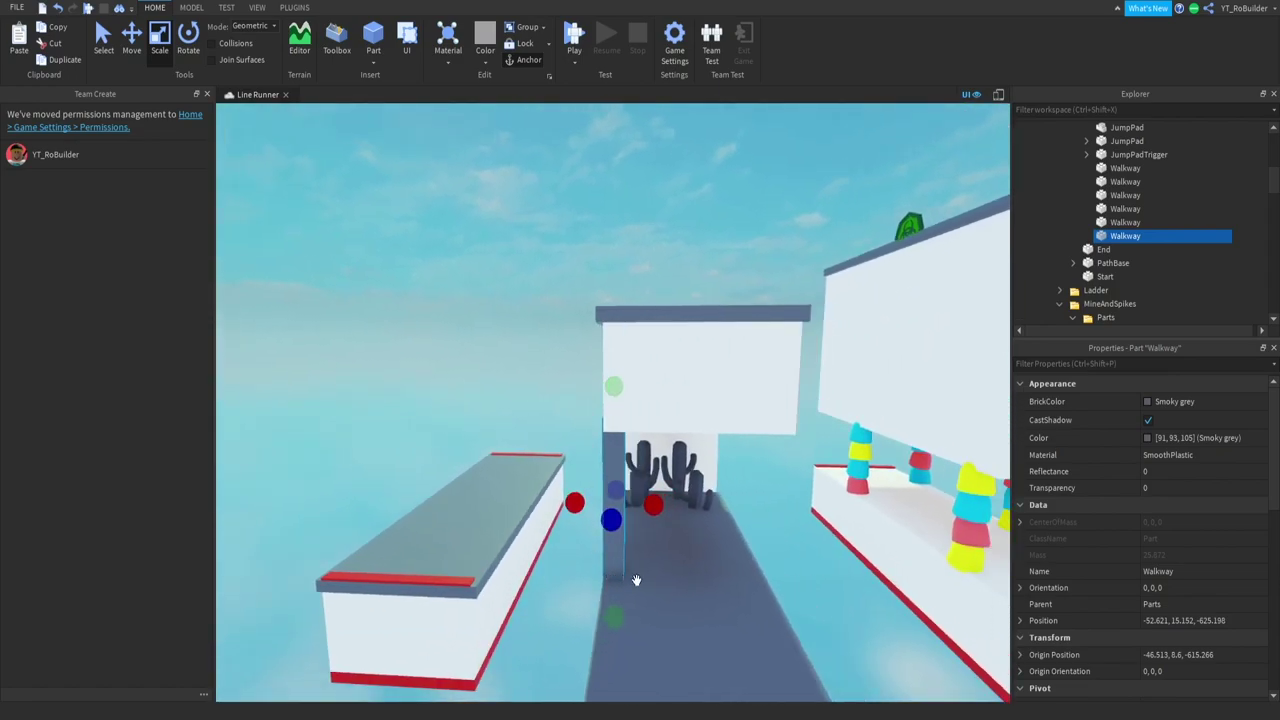
{"action": "scroll", "coordinate": [640, 547], "scroll_direction": "up", "scroll_amount": 3}
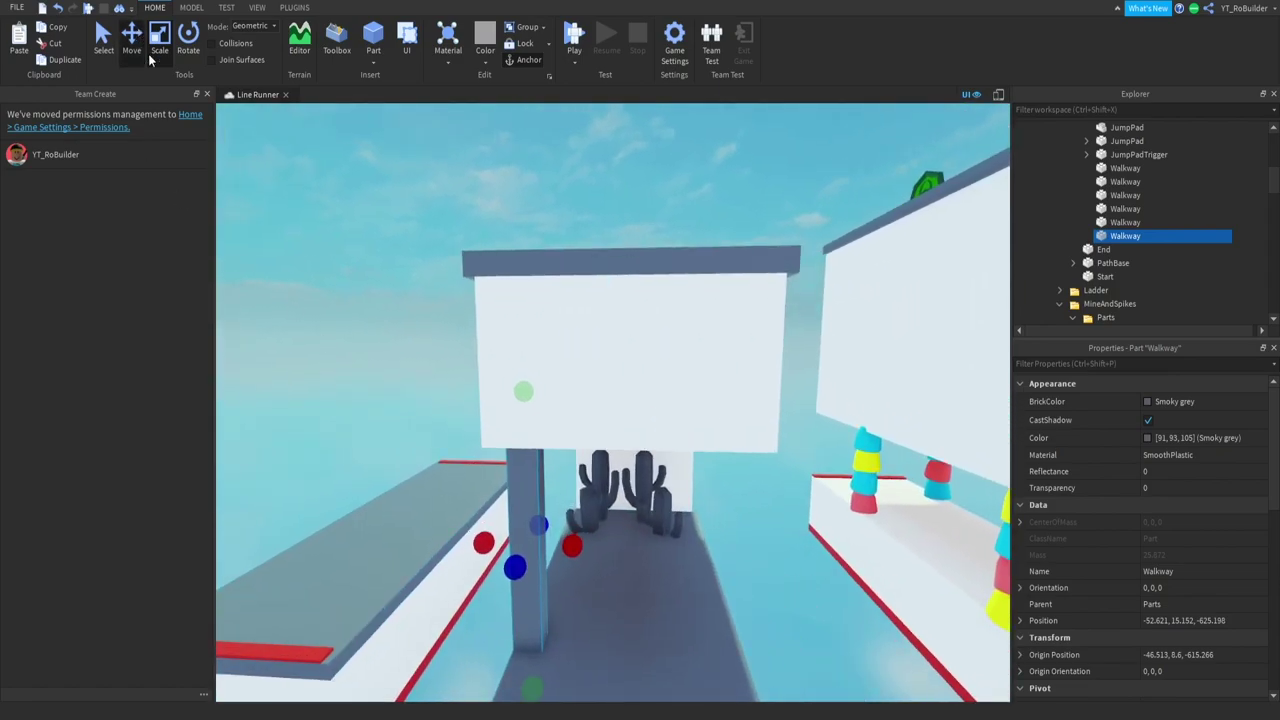
{"action": "left_click", "coordinate": [131, 40]}
{"action": "key", "text": "ctrl+d"}
{"action": "left_click_drag", "start_coordinate": [610, 550], "coordinate": [644, 549]}
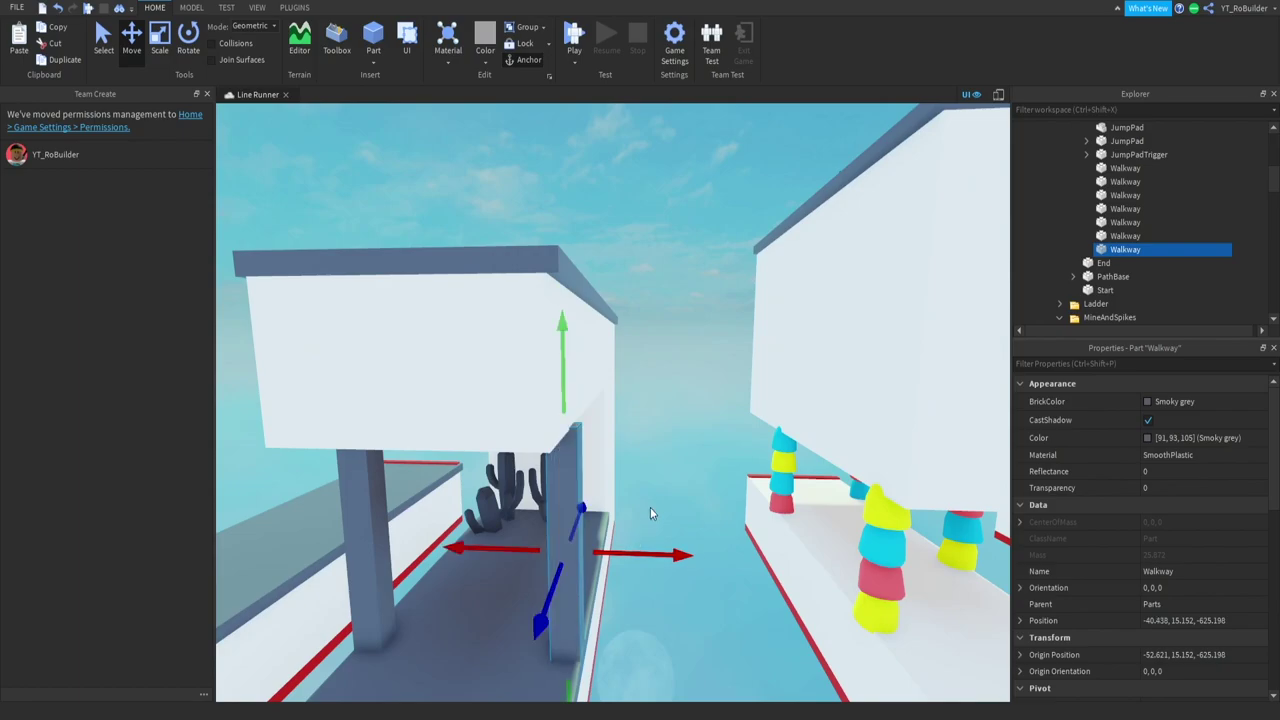
{"action": "scroll", "coordinate": [648, 503], "scroll_direction": "up", "scroll_amount": 5}
{"action": "mouse_move", "coordinate": [648, 503]}
{"action": "right_mouse_down"}
{"action": "mouse_move", "coordinate": [680, 482]}
{"action": "mouse_move", "coordinate": [672, 467]}
{"action": "right_mouse_up"}
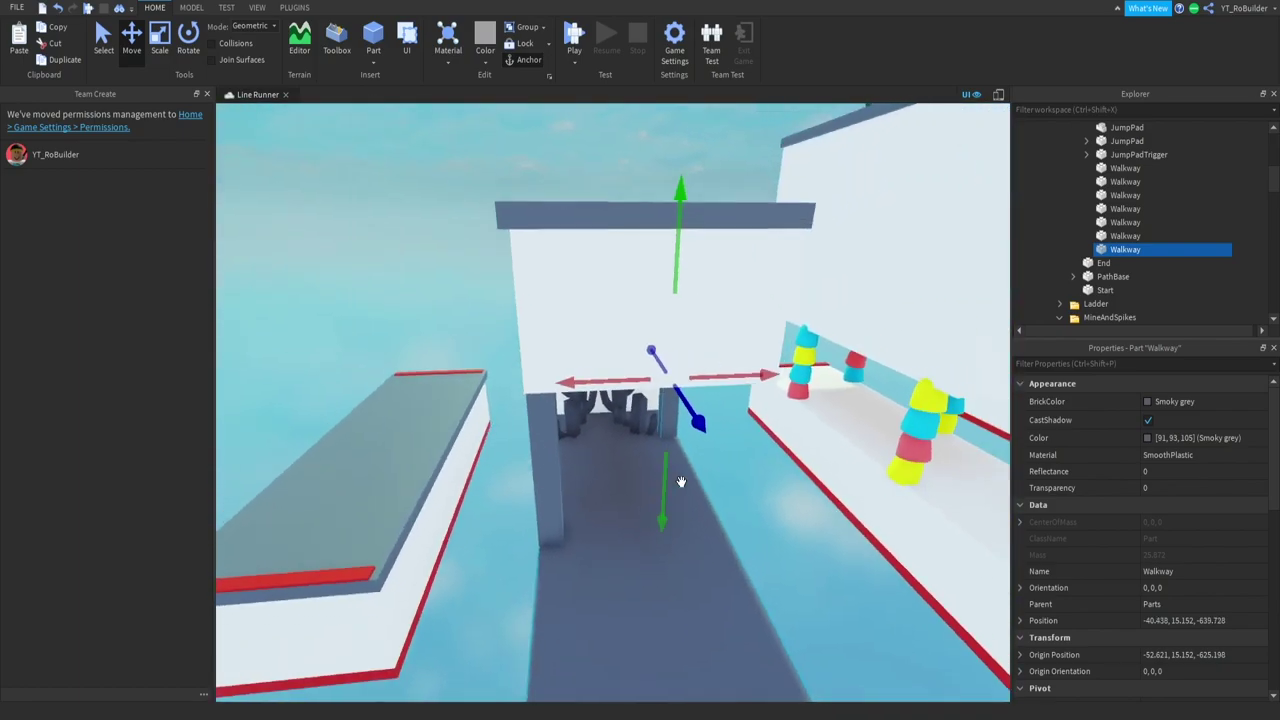
Select the gum drops stacked on the pillars, including the yellow and cyan ones
{"action": "left_click", "coordinate": [672, 467]}
{"action": "left_click", "coordinate": [665, 425], "text": "ctrl"}
{"action": "left_click", "coordinate": [662, 395], "text": "ctrl"}
{"action": "left_click", "coordinate": [660, 355], "text": "ctrl"}
{"action": "left_click", "coordinate": [717, 356], "text": "ctrl"}
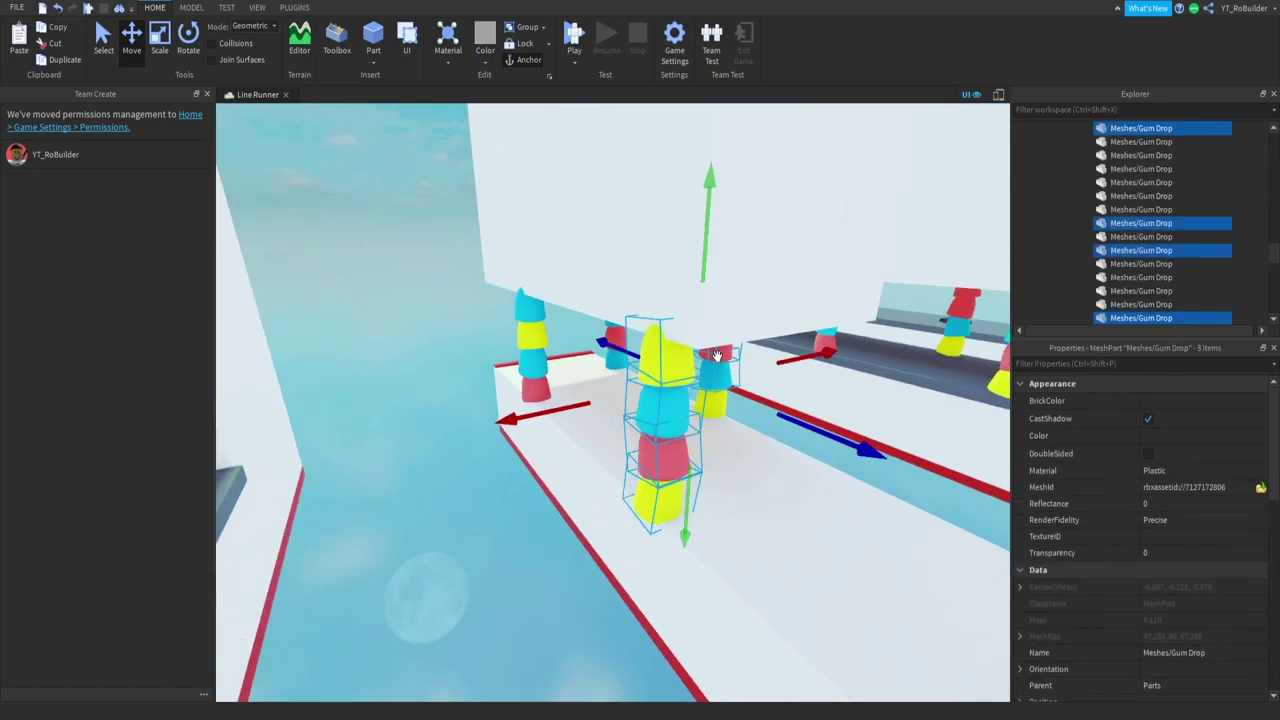
{"action": "left_click", "coordinate": [719, 411], "text": "ctrl"}
{"action": "right_click_drag", "start_coordinate": [719, 411], "coordinate": [453, 329]}
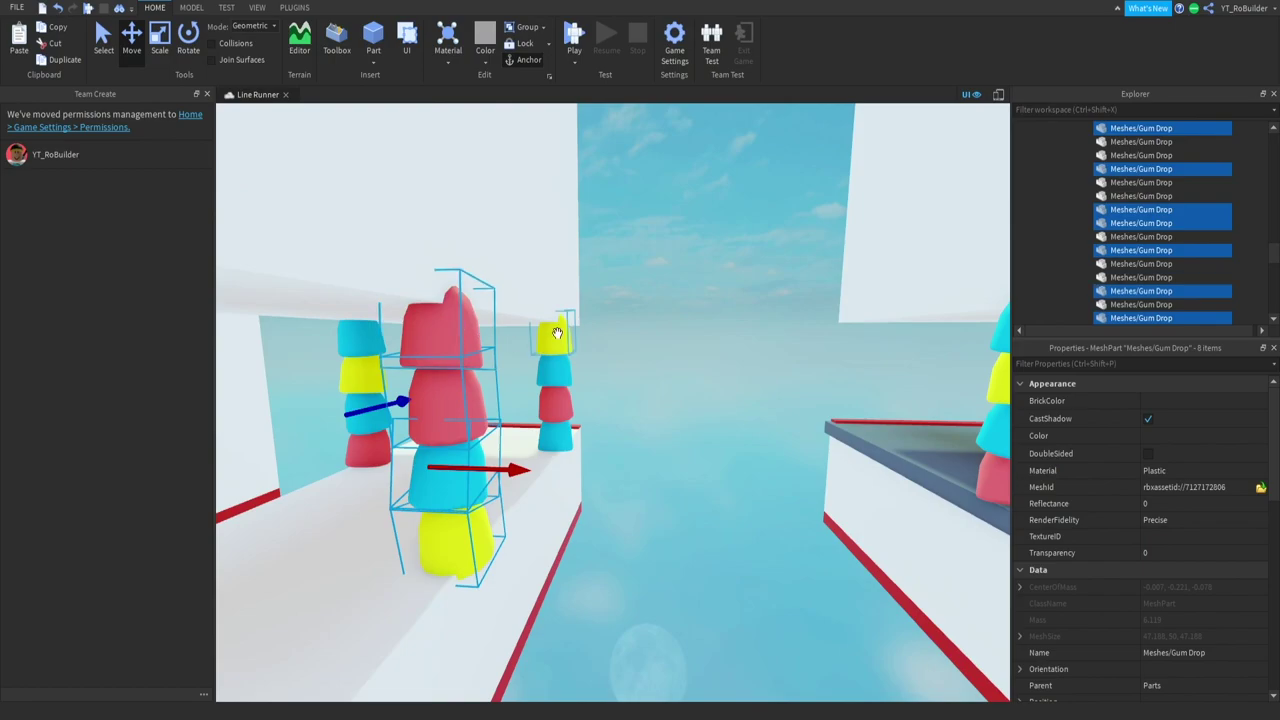
{"action": "left_click", "coordinate": [557, 333], "text": "ctrl"}
{"action": "left_click", "coordinate": [557, 380], "text": "ctrl"}
{"action": "key", "text": "a"}
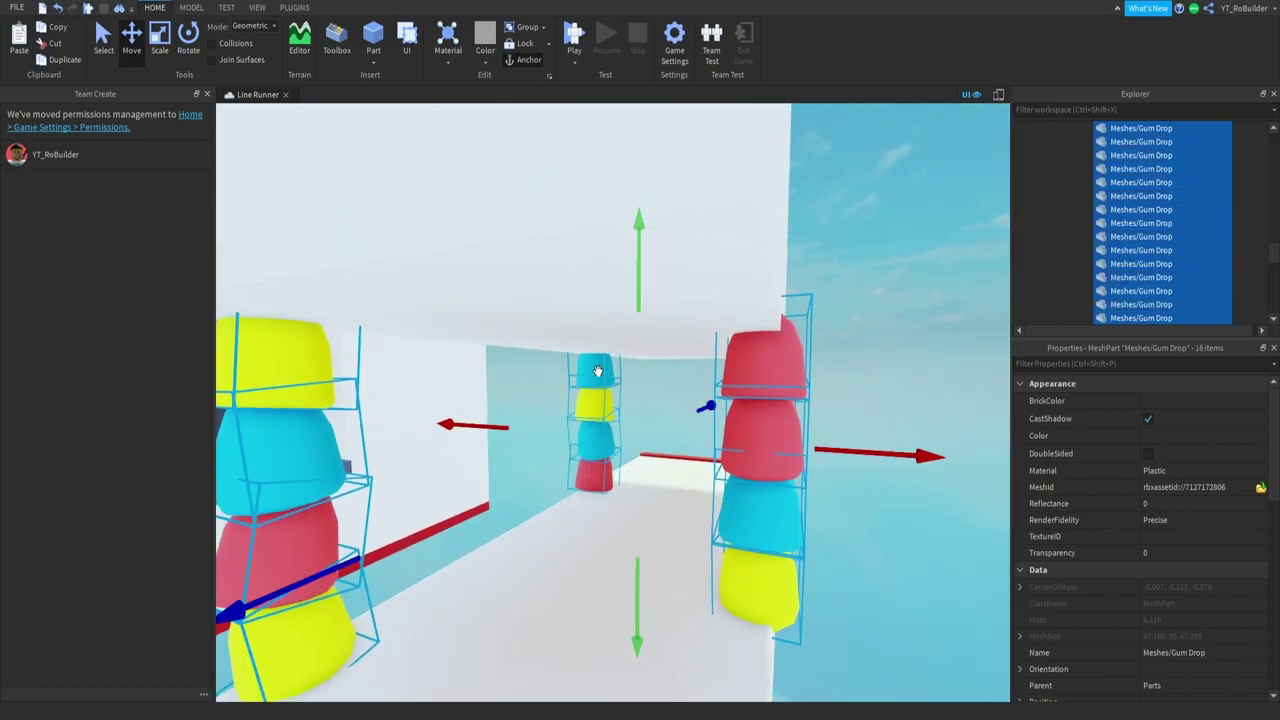
{"action": "left_click", "coordinate": [598, 371]}
Select a Trapdoor section post and inspect it on the walkway
{"action": "right_click_drag", "start_coordinate": [600, 374], "coordinate": [680, 407]}
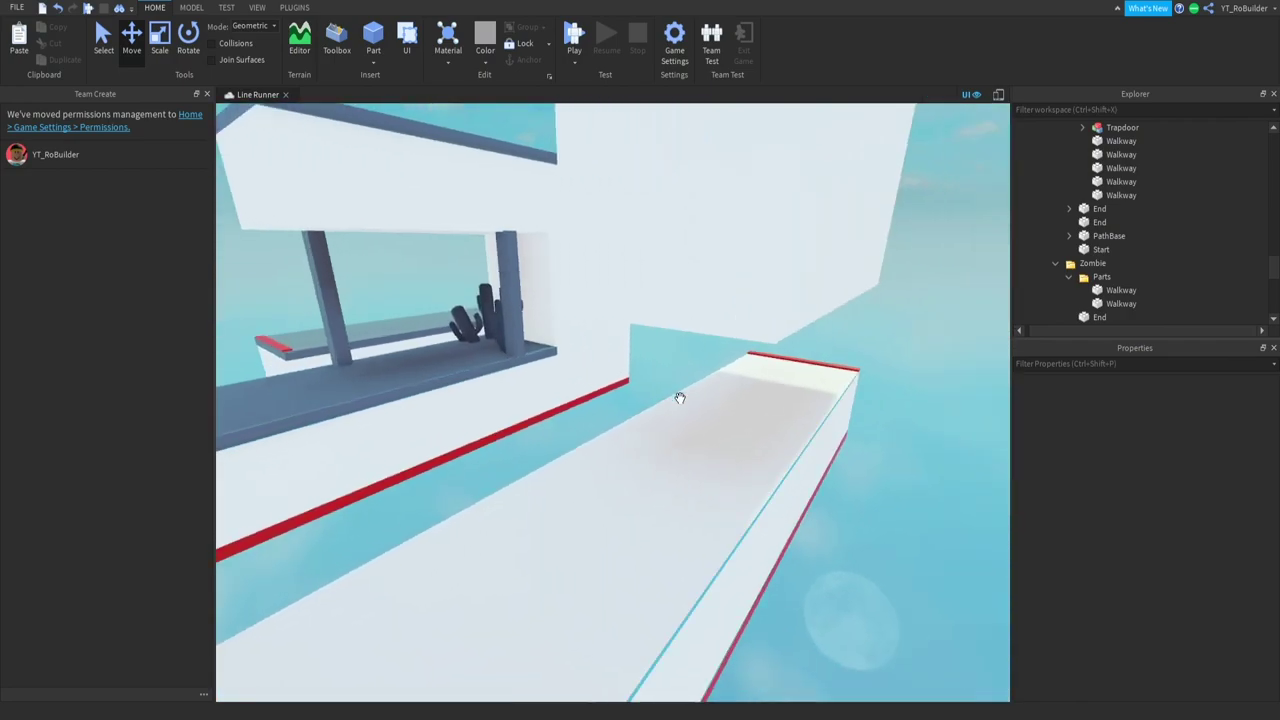
{"action": "left_click", "coordinate": [680, 407]}
{"action": "left_click", "coordinate": [1125, 289]}
{"action": "key", "text": "f"}
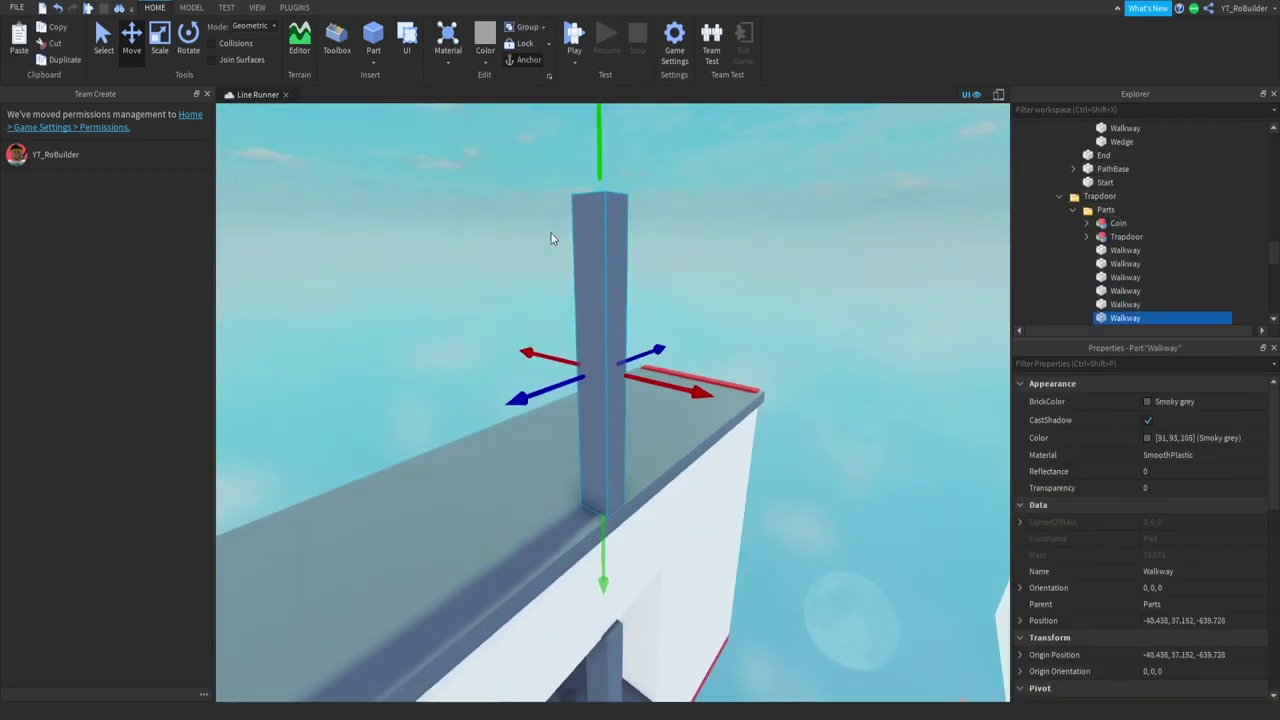
{"action": "right_click_drag", "start_coordinate": [552, 238], "coordinate": [733, 407]}
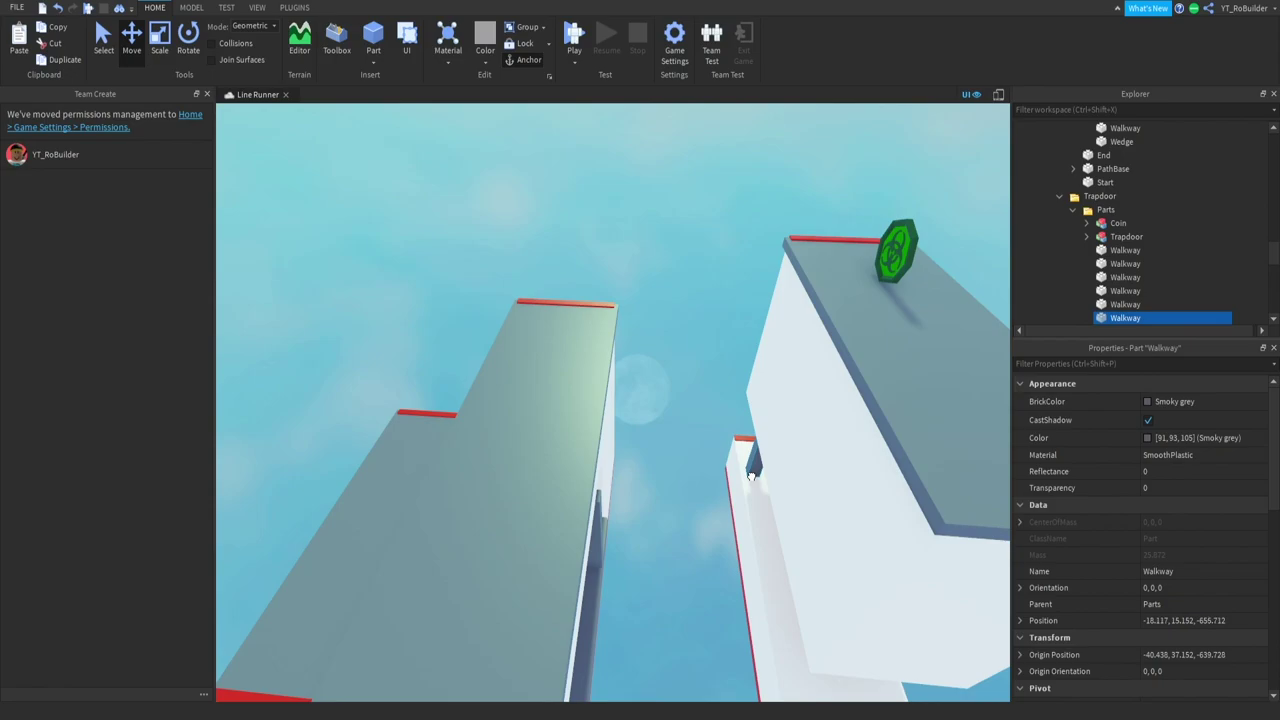
{"action": "key", "text": "f"}
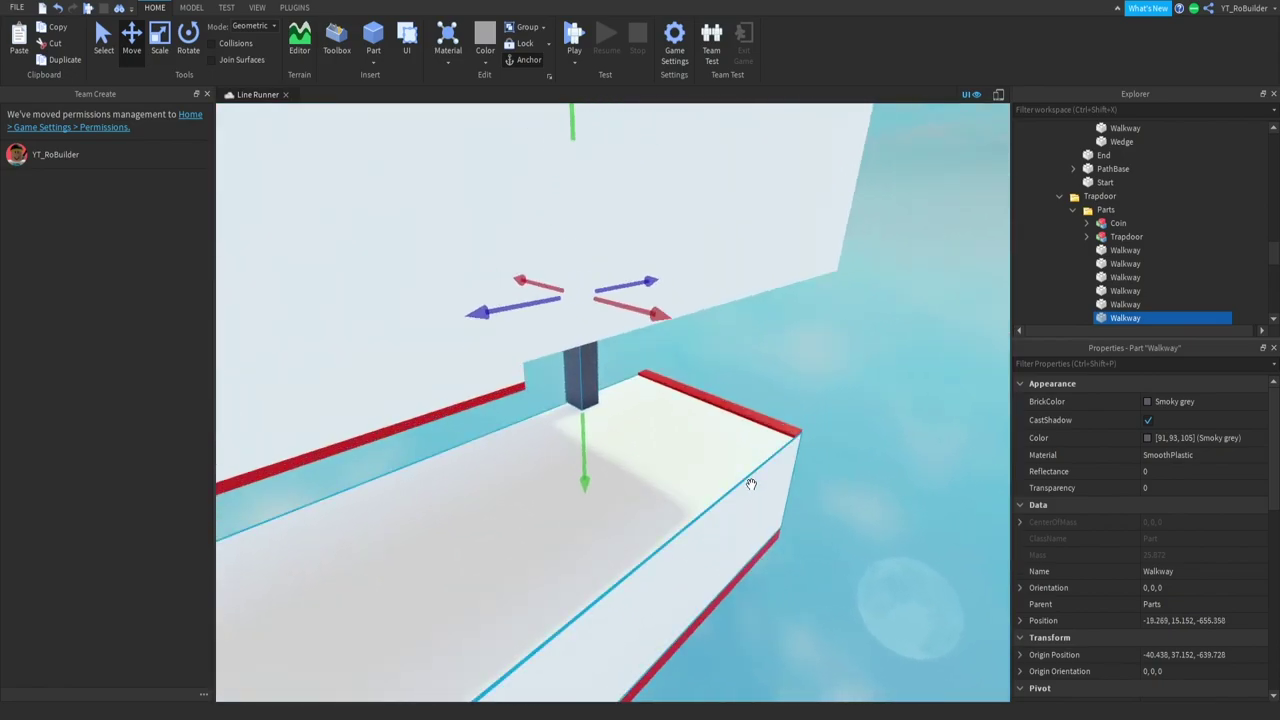
{"action": "right_click_drag", "start_coordinate": [680, 412], "coordinate": [611, 416]}
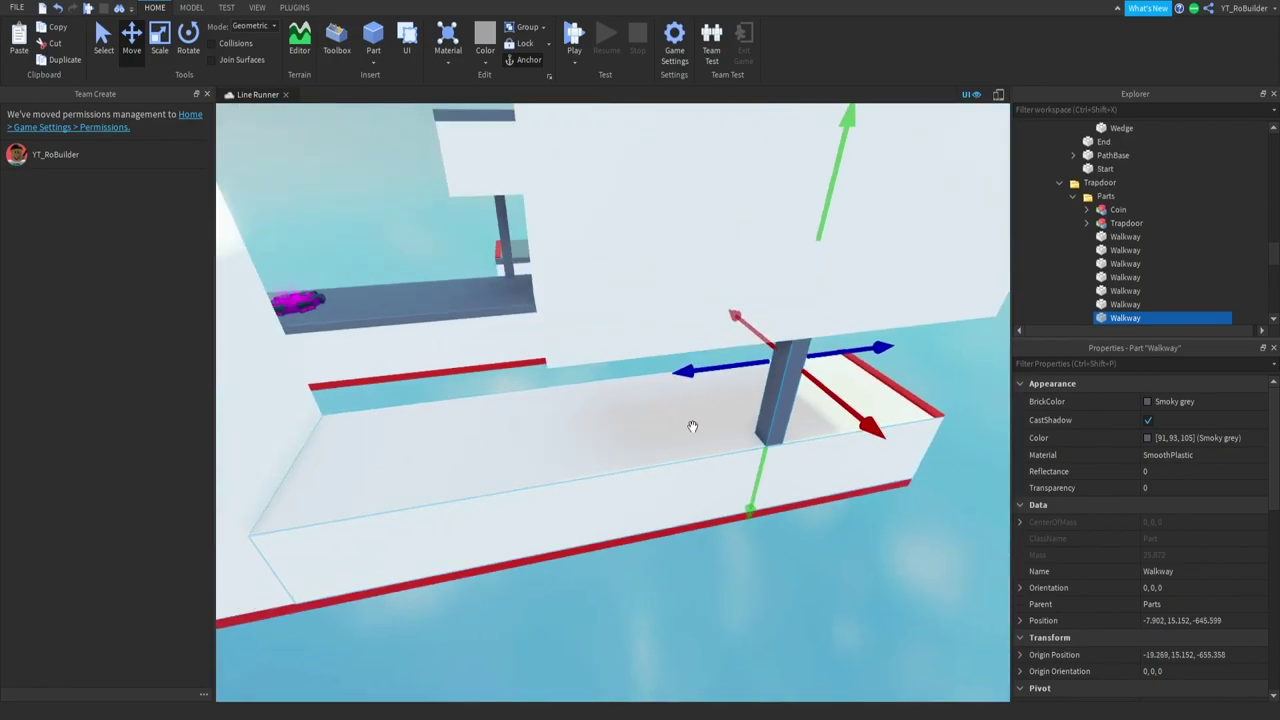
{"action": "scroll", "coordinate": [716, 391], "scroll_direction": "down", "scroll_amount": 10}
{"action": "scroll", "coordinate": [740, 439], "scroll_direction": "up", "scroll_amount": 10}
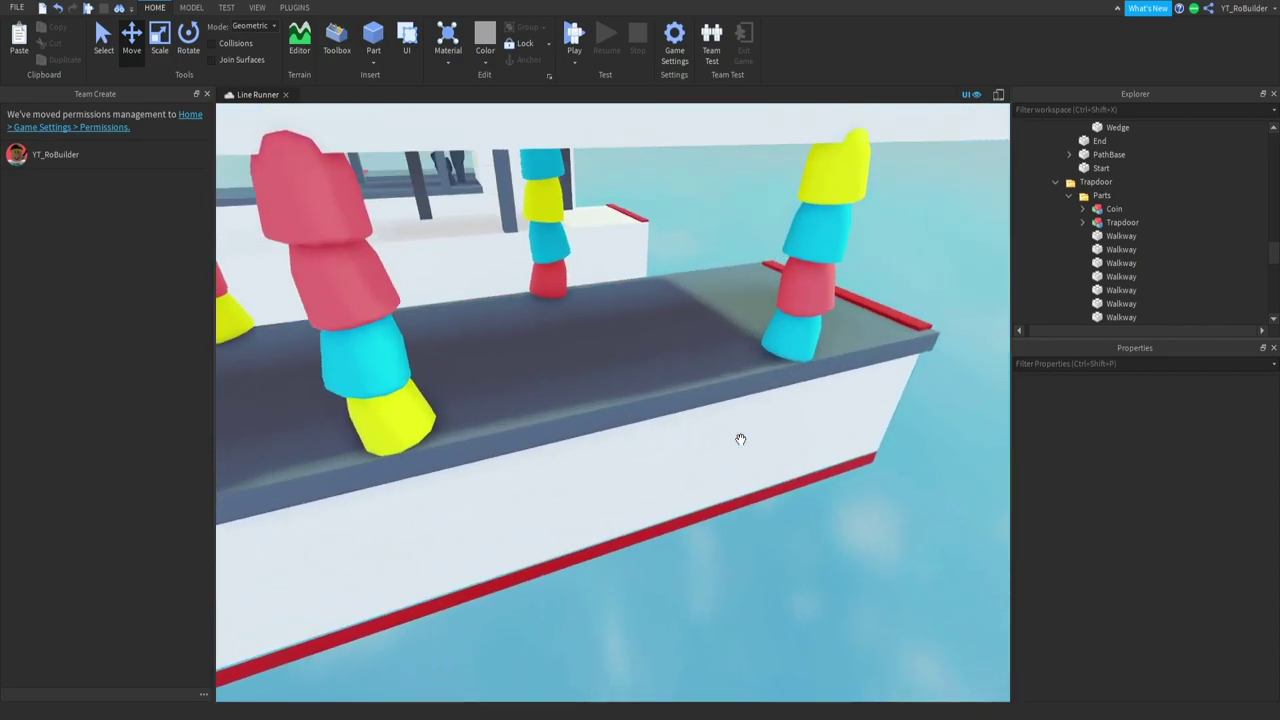
{"action": "scroll", "coordinate": [740, 439], "scroll_direction": "down", "scroll_amount": 3}
Select all the gum drop stacks together with the walkway beneath them
{"action": "left_click", "coordinate": [822, 440]}
{"action": "left_click", "coordinate": [828, 405], "text": "ctrl"}
{"action": "left_click", "coordinate": [830, 365], "text": "ctrl"}
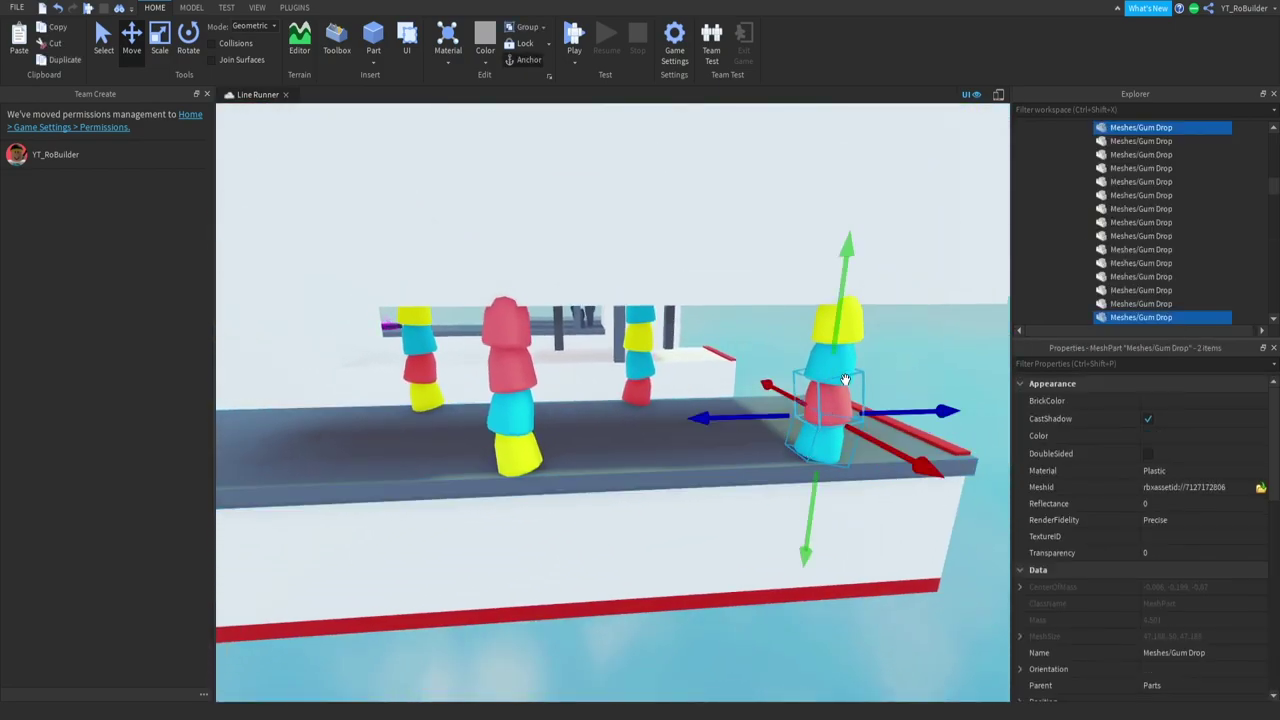
{"action": "left_click", "coordinate": [859, 325], "text": "ctrl"}
{"action": "left_click", "coordinate": [637, 388], "text": "ctrl"}
{"action": "left_click", "coordinate": [640, 355], "text": "ctrl"}
{"action": "left_click", "coordinate": [640, 320], "text": "ctrl"}
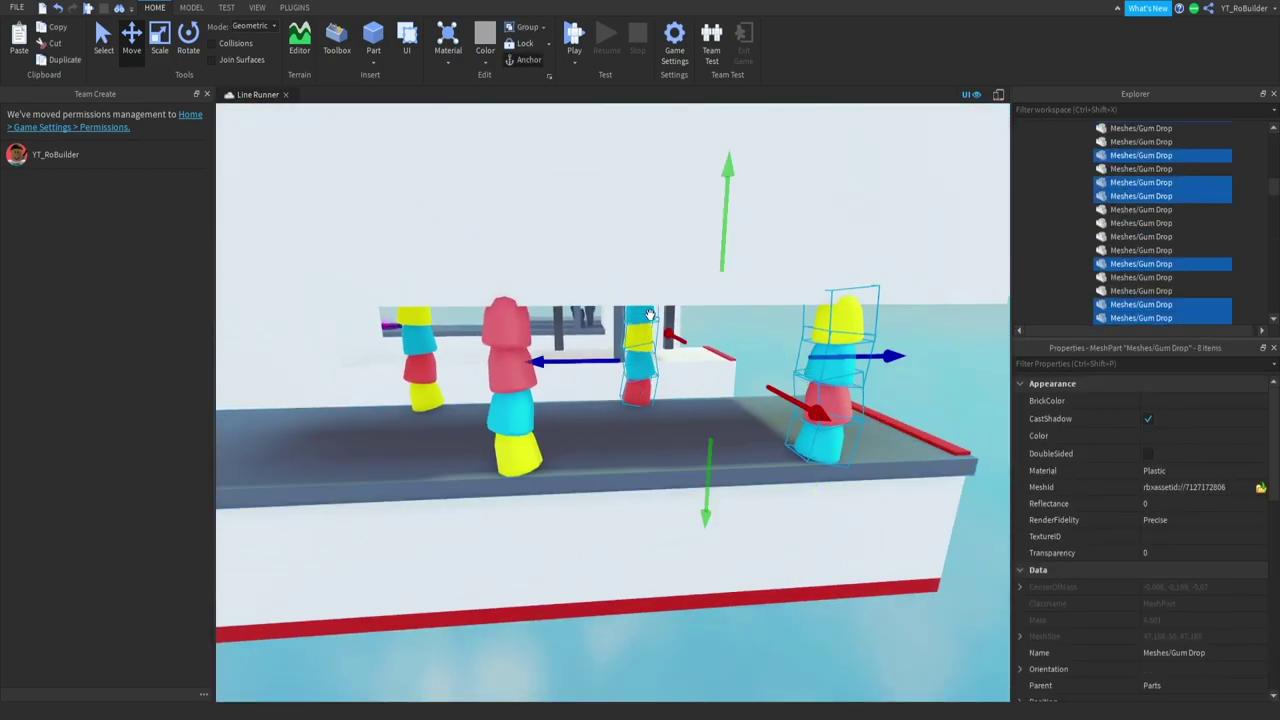
{"action": "left_click", "coordinate": [524, 449], "text": "ctrl"}
{"action": "left_click", "coordinate": [518, 408], "text": "ctrl"}
{"action": "left_click", "coordinate": [524, 365], "text": "ctrl"}
{"action": "left_click", "coordinate": [455, 398], "text": "ctrl"}
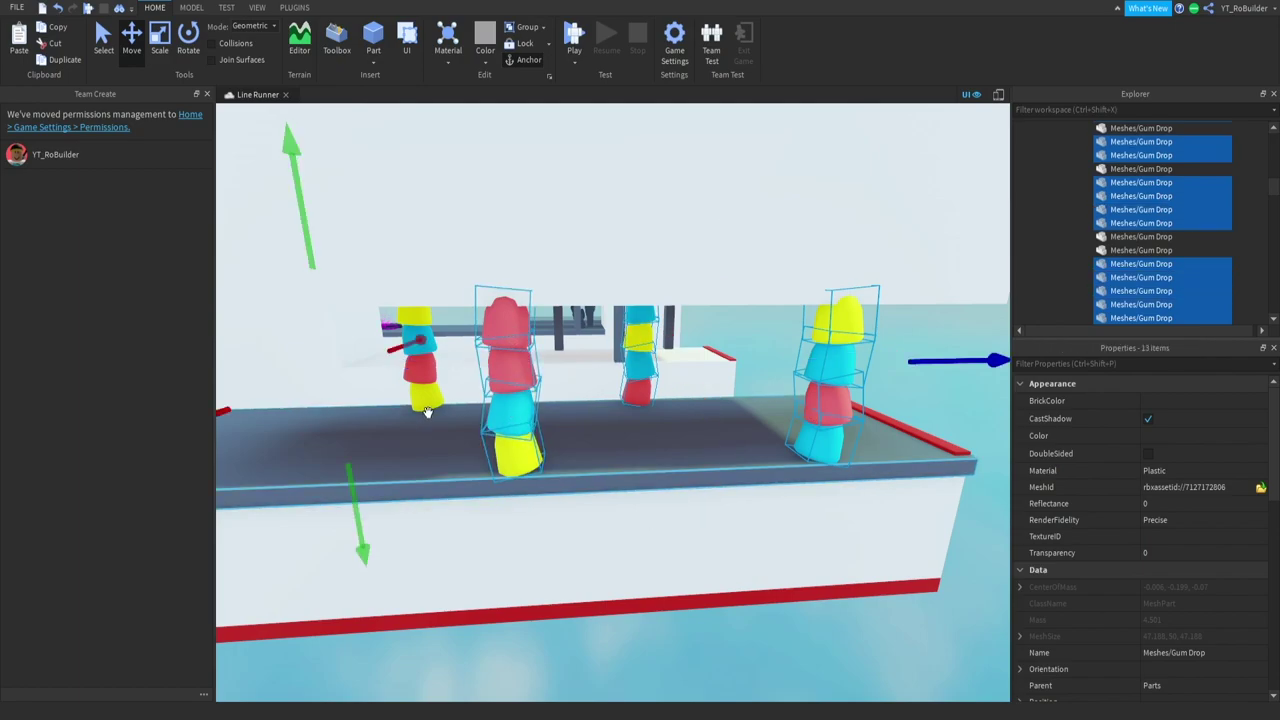
{"action": "left_click", "coordinate": [424, 369], "text": "ctrl"}
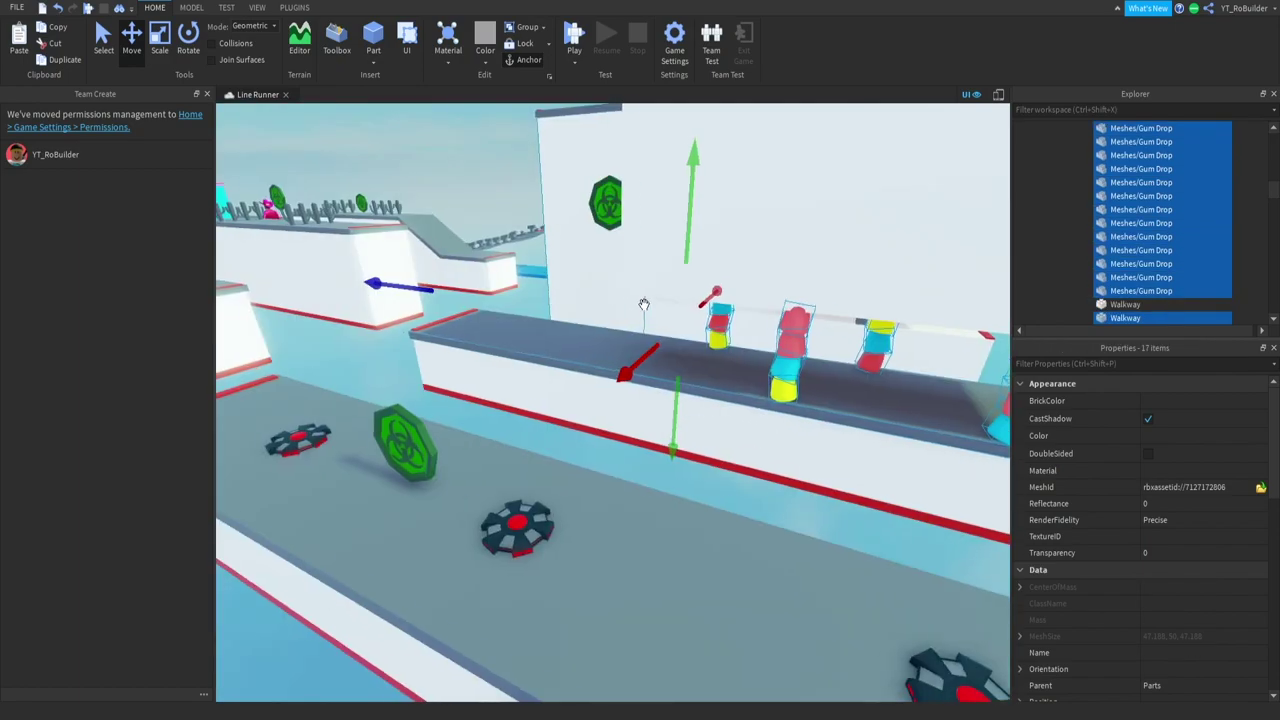
Paste the copied post into the Ladder section's Parts folder
{"action": "right_click_drag", "start_coordinate": [652, 306], "coordinate": [644, 305]}
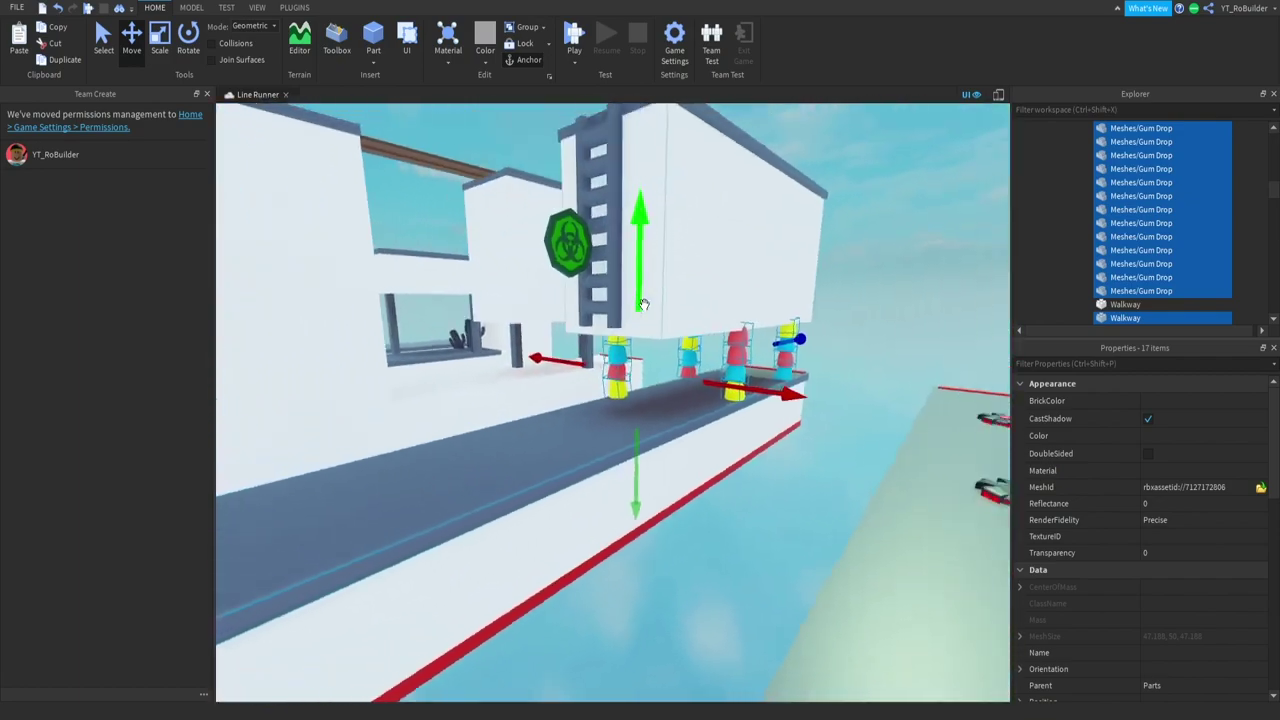
{"action": "scroll", "coordinate": [590, 491], "scroll_direction": "down", "scroll_amount": 3}
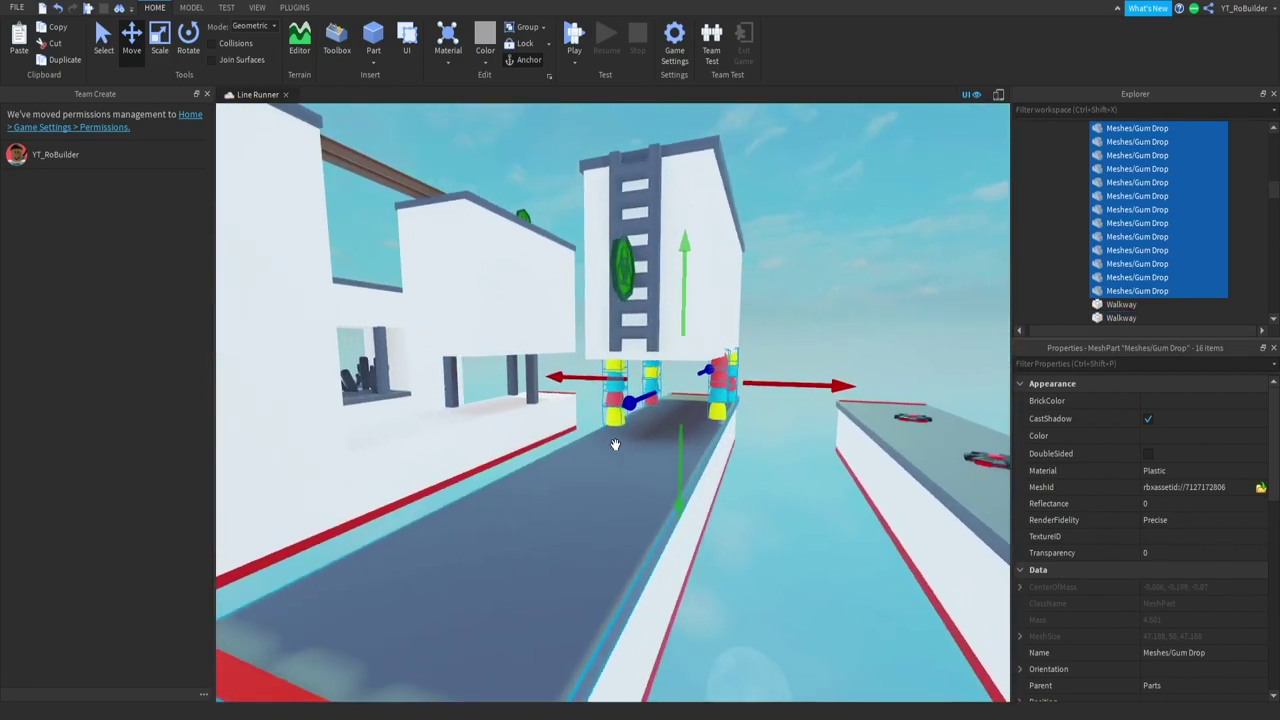
{"action": "left_click", "coordinate": [615, 444]}
{"action": "left_click", "coordinate": [630, 347]}
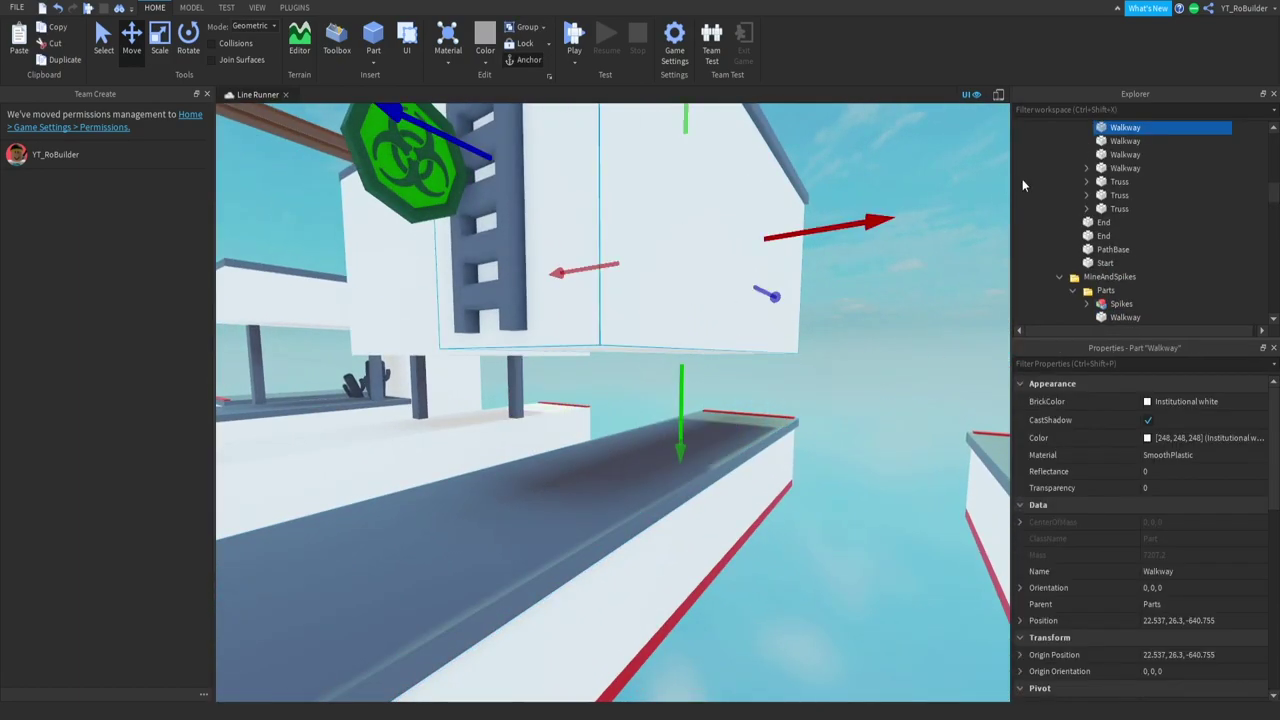
{"action": "scroll", "coordinate": [1029, 180], "scroll_direction": "up", "scroll_amount": 2}
{"action": "right_click", "coordinate": [1106, 198]}
{"action": "left_click", "coordinate": [1136, 242]}
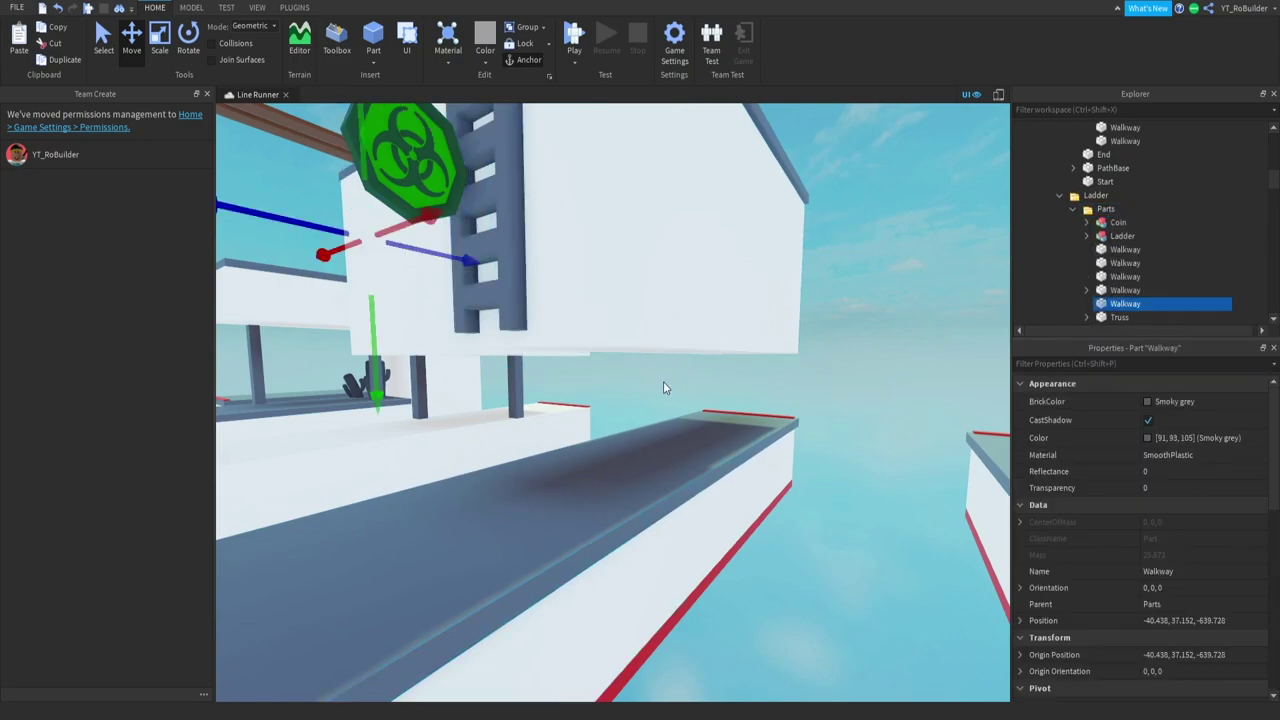
Stand the pasted post on the walkway and resize it slightly
{"action": "key", "text": "f"}
{"action": "left_click_drag", "start_coordinate": [741, 242], "coordinate": [774, 356]}
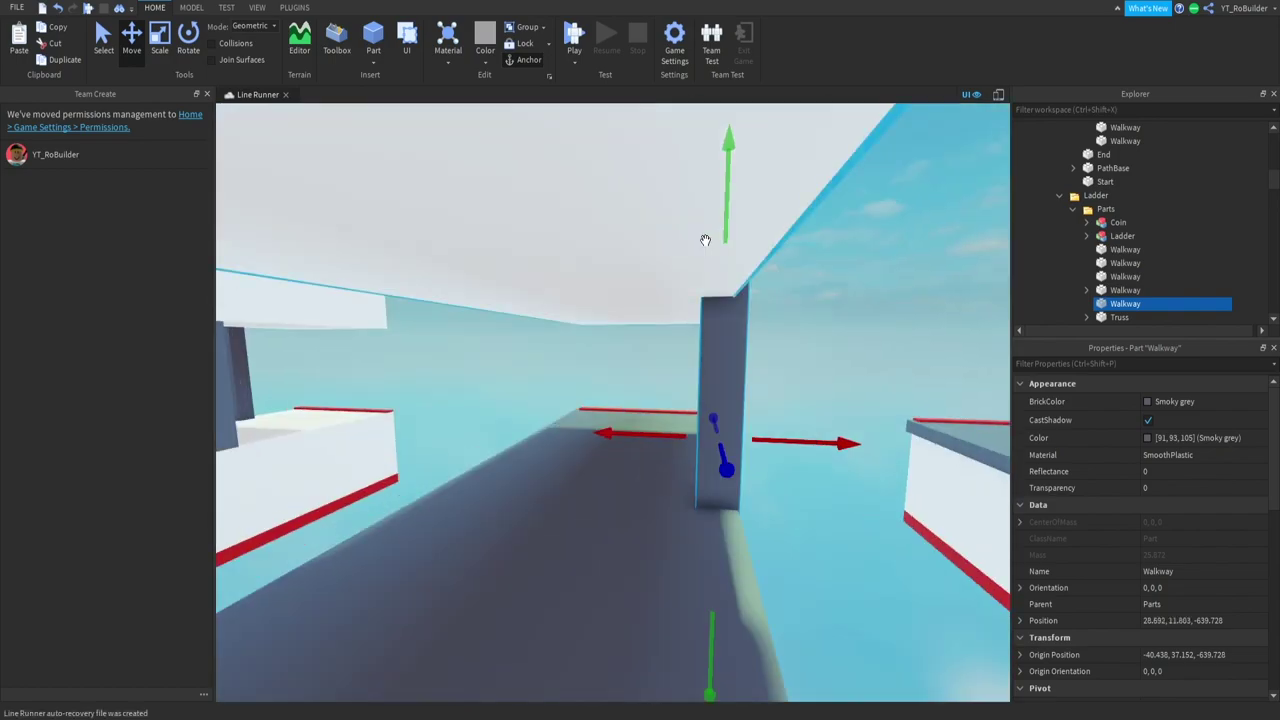
{"action": "right_click_drag", "start_coordinate": [790, 362], "coordinate": [702, 345]}
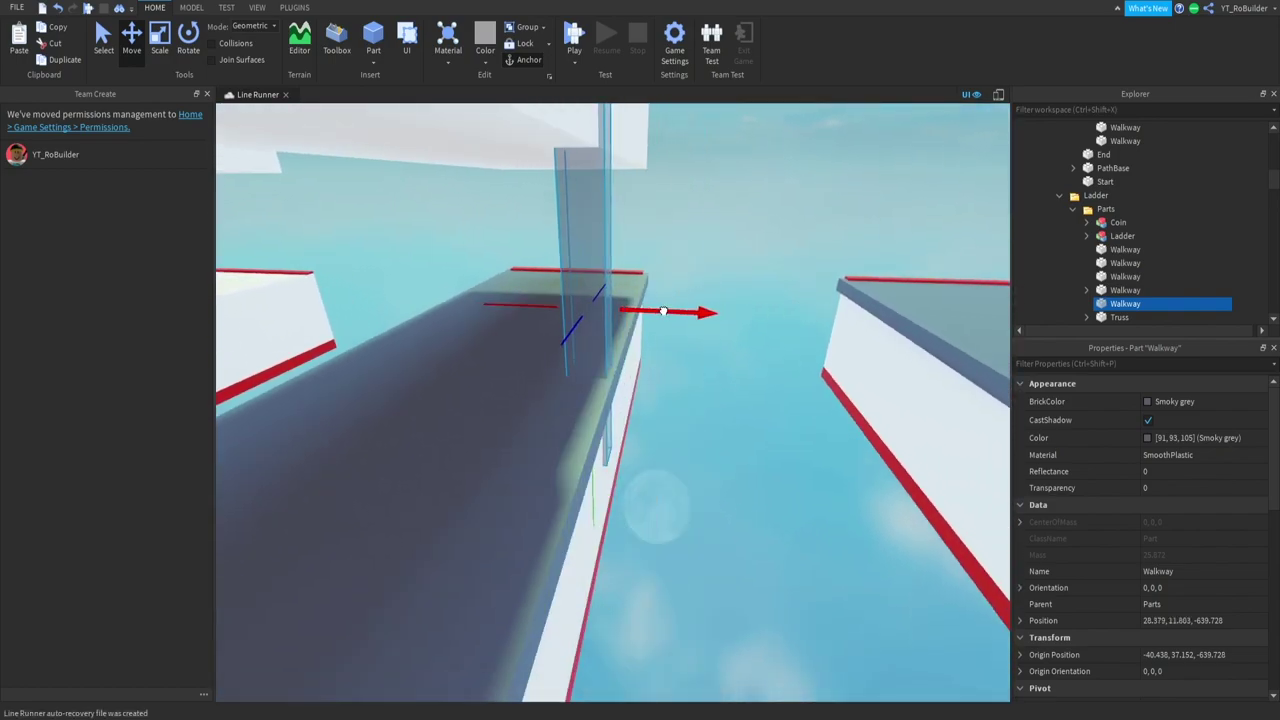
{"action": "left_click_drag", "start_coordinate": [671, 311], "coordinate": [655, 311]}
{"action": "left_click", "coordinate": [157, 38]}
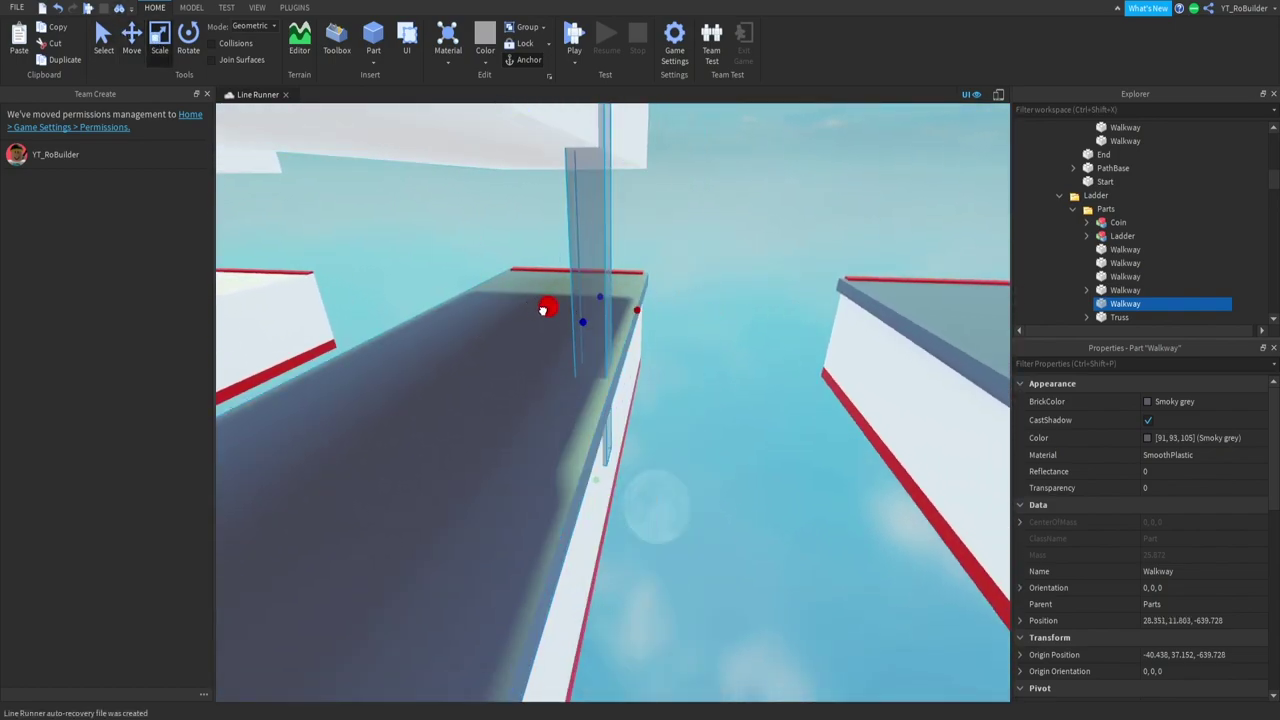
{"action": "left_click_drag", "start_coordinate": [543, 310], "coordinate": [547, 302]}
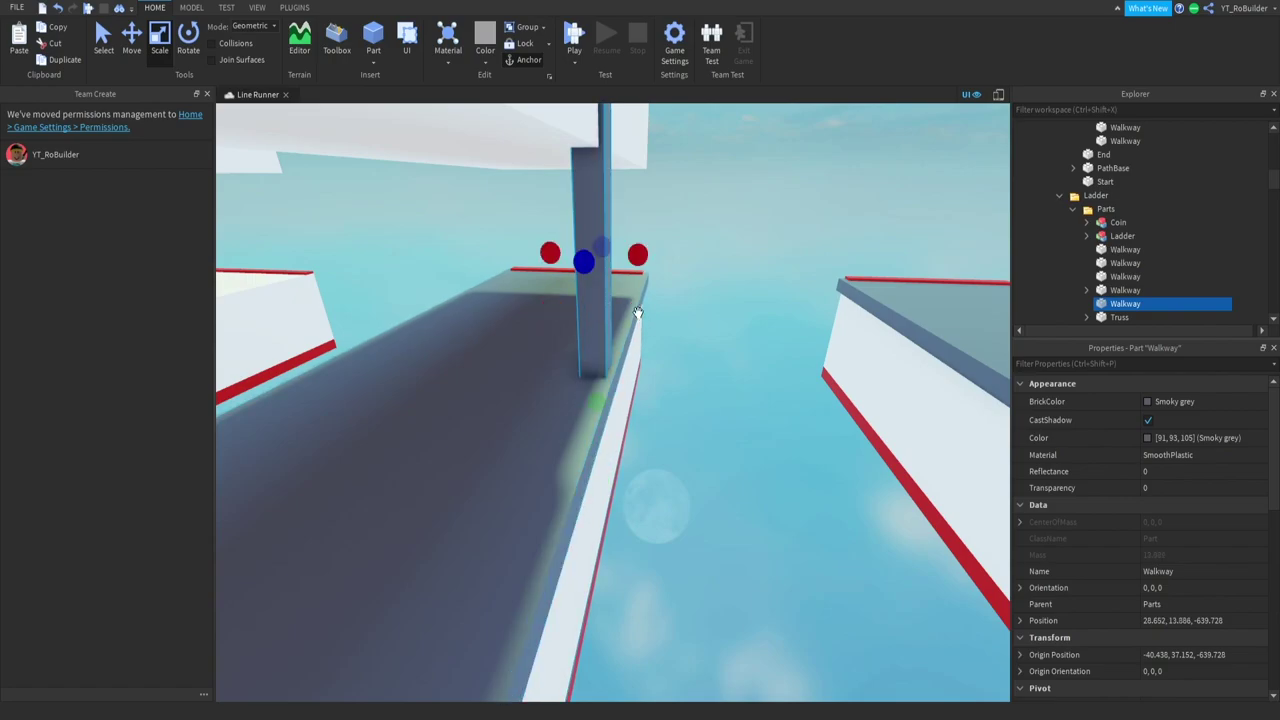
Duplicate the post and slide the copies along the walkway into an evenly spaced row
{"action": "key", "text": "ctrl+d"}
{"action": "key", "text": "ctrl+2"}
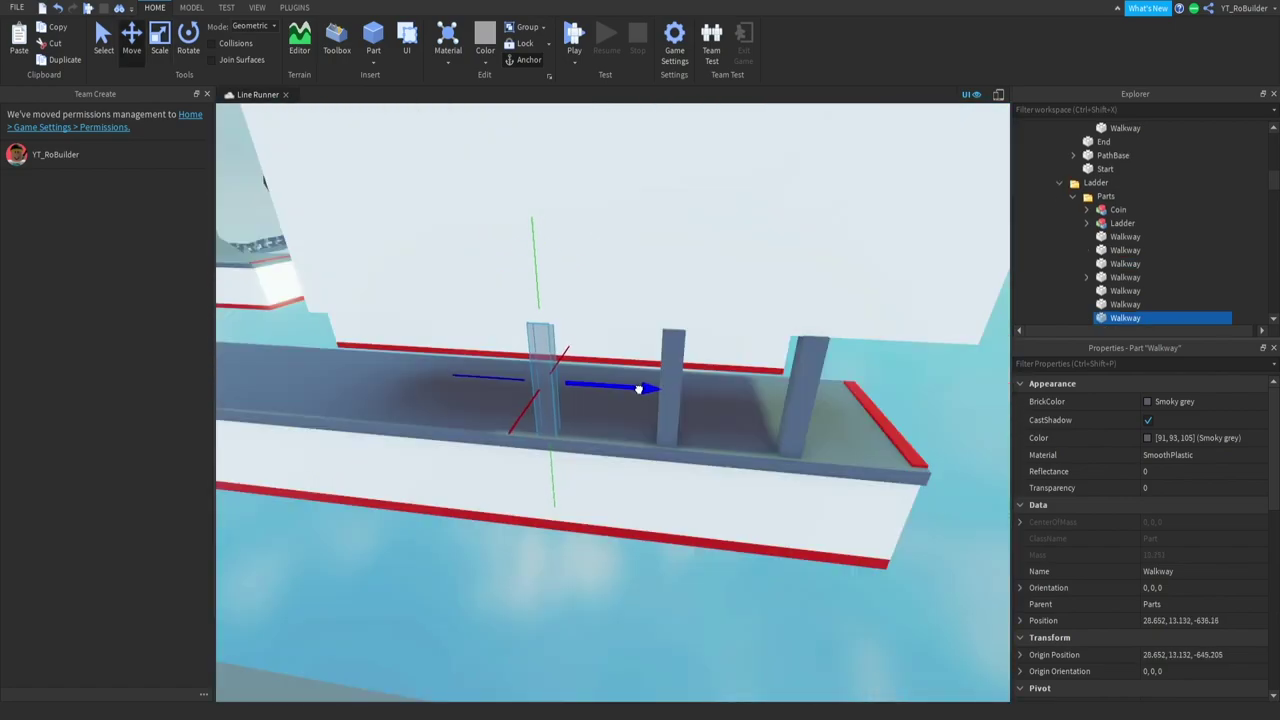
{"action": "left_click_drag", "start_coordinate": [639, 389], "coordinate": [520, 378]}
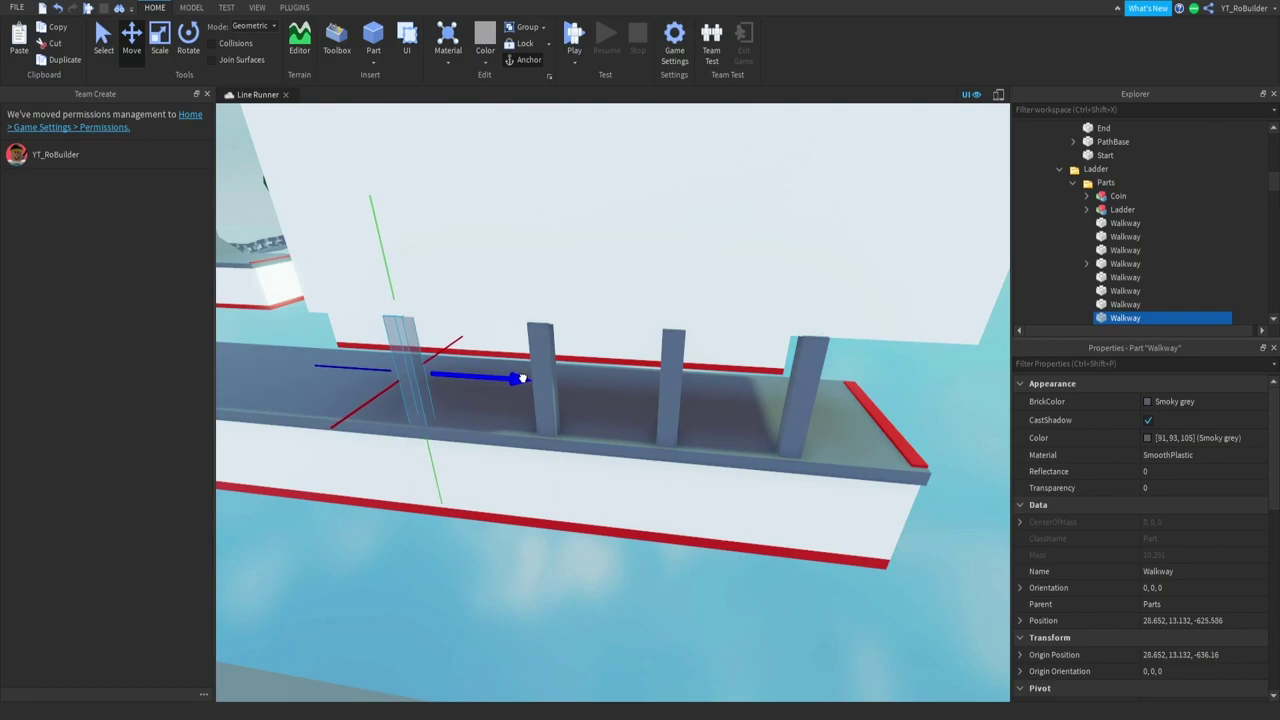
{"action": "right_click_drag", "start_coordinate": [521, 378], "coordinate": [563, 380]}
{"action": "scroll", "coordinate": [563, 380], "scroll_direction": "down", "scroll_amount": 3}
{"action": "scroll", "coordinate": [680, 385], "scroll_direction": "up", "scroll_amount": 3}
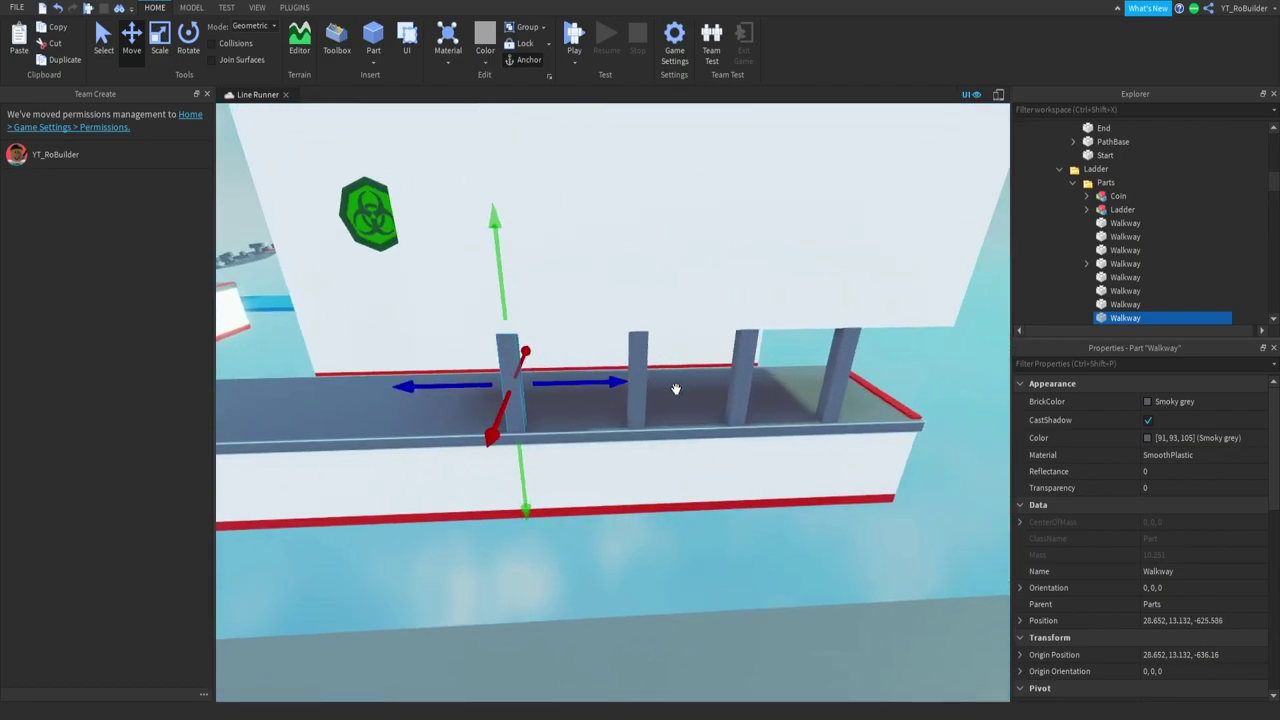
{"action": "left_click", "coordinate": [629, 351], "text": "ctrl"}
{"action": "left_click", "coordinate": [831, 353], "text": "ctrl"}
{"action": "left_click_drag", "start_coordinate": [880, 380], "coordinate": [831, 381]}
{"action": "key", "text": "ctrl+d"}
{"action": "right_click_drag", "start_coordinate": [748, 393], "coordinate": [631, 398]}
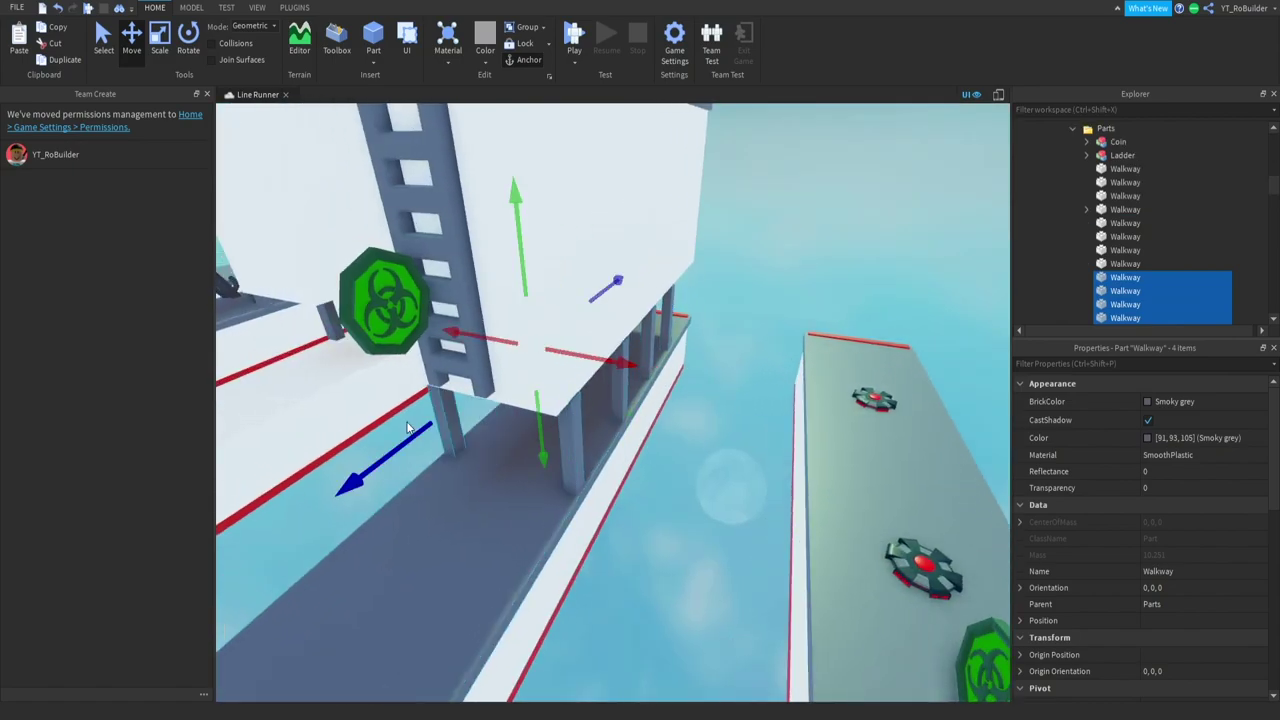
Swing the view over to the texture palette model and briefly select it
{"action": "scroll", "coordinate": [428, 422], "scroll_direction": "down", "scroll_amount": 5}
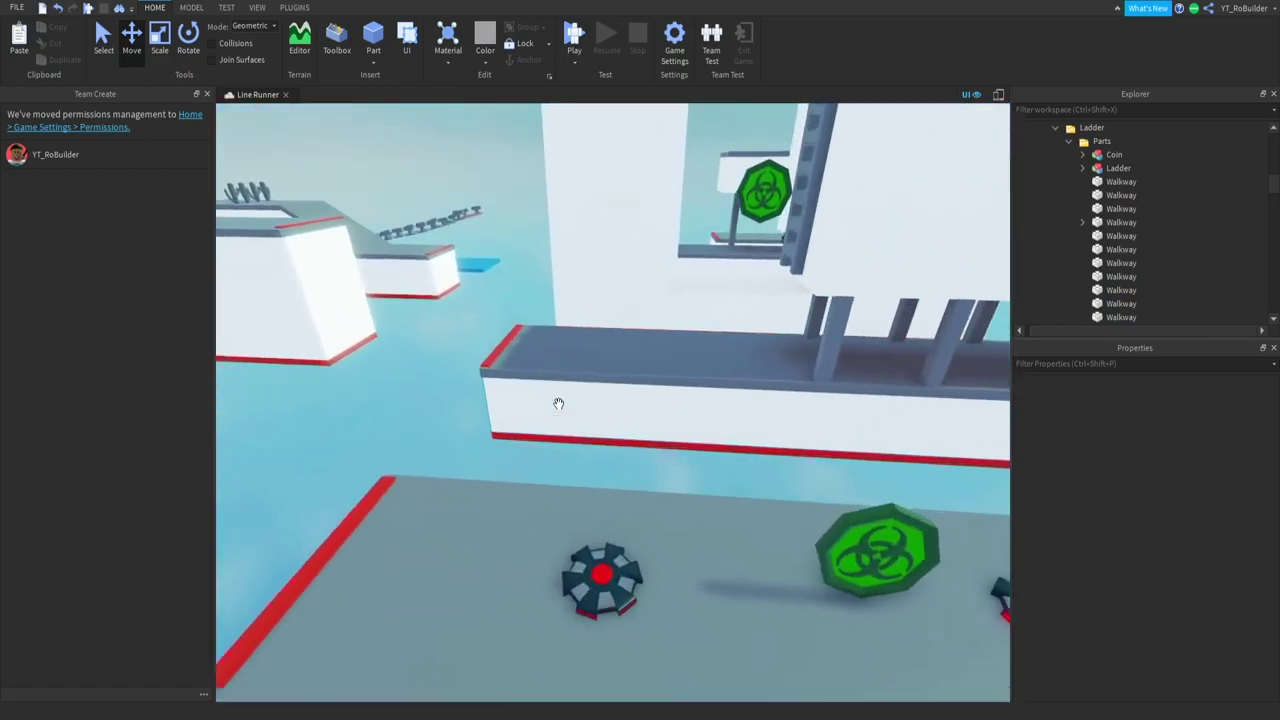
{"action": "scroll", "coordinate": [557, 400], "scroll_direction": "up", "scroll_amount": 8}
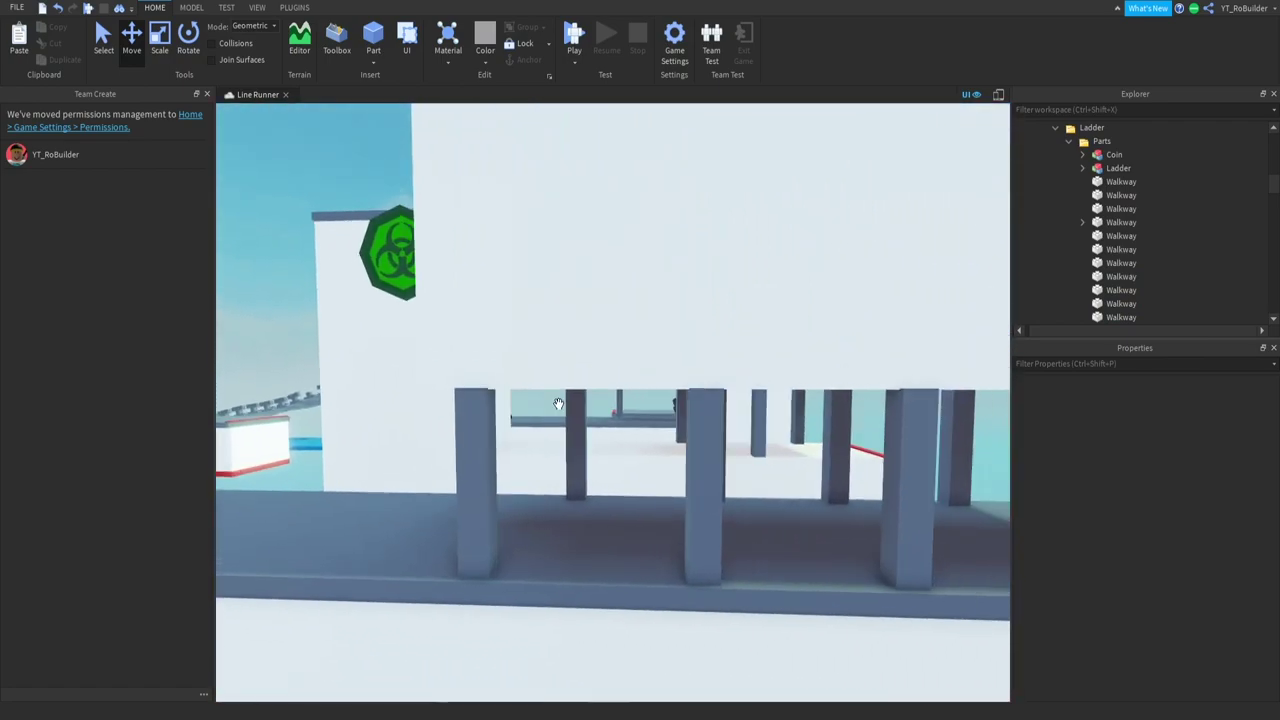
{"action": "scroll", "coordinate": [558, 403], "scroll_direction": "up", "scroll_amount": 5}
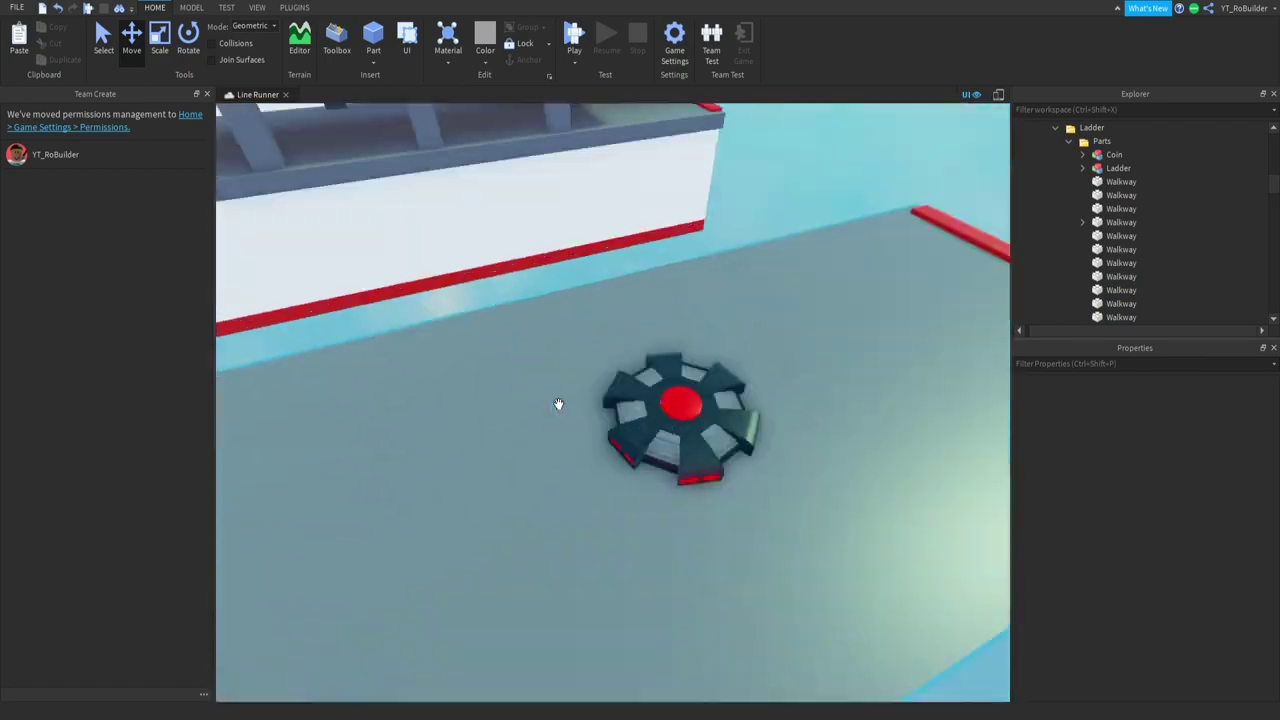
{"action": "scroll", "coordinate": [558, 403], "scroll_direction": "down", "scroll_amount": 10}
{"action": "scroll", "coordinate": [558, 403], "scroll_direction": "down", "scroll_amount": 5}
{"action": "mouse_move", "coordinate": [554, 407]}
{"action": "right_mouse_down"}
{"action": "mouse_move", "coordinate": [739, 407]}
{"action": "mouse_move", "coordinate": [723, 418]}
{"action": "right_mouse_up"}
{"action": "scroll", "coordinate": [566, 375], "scroll_direction": "up", "scroll_amount": 3}
{"action": "left_click", "coordinate": [566, 375]}
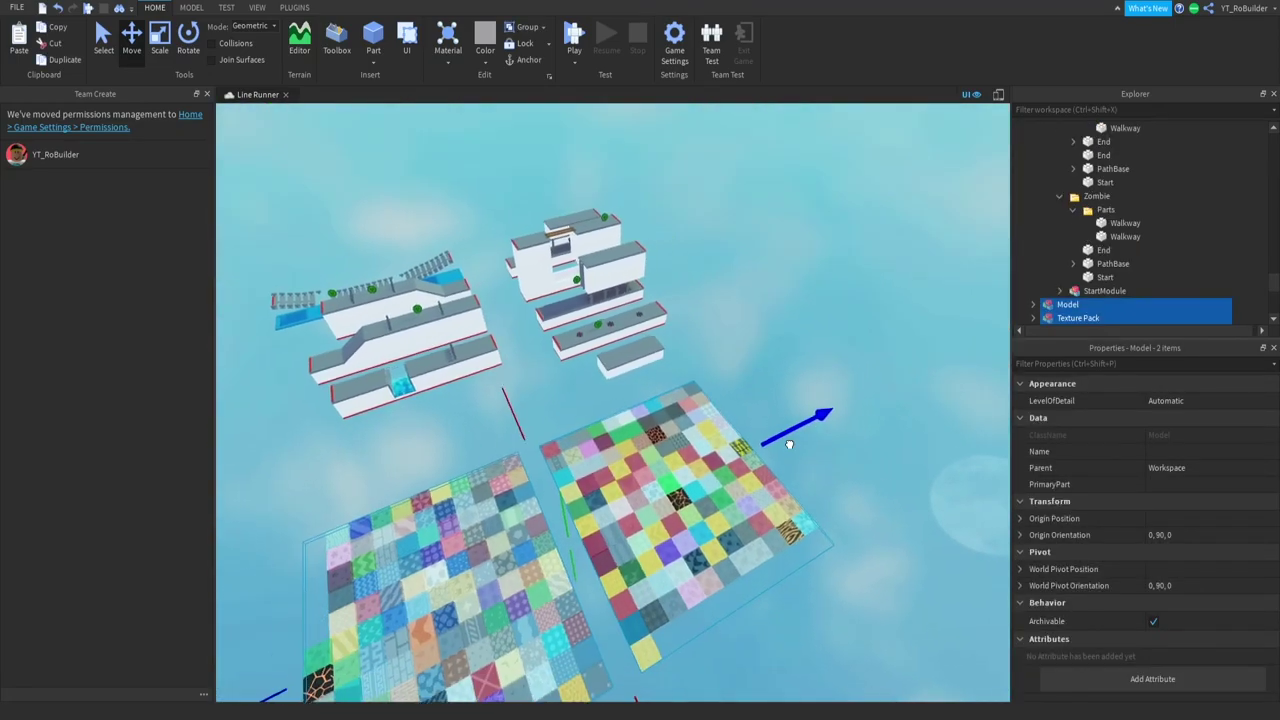
{"action": "left_click", "coordinate": [739, 407]}
Zoom into the palette grids and pick the smoky grey patterned tile
{"action": "scroll", "coordinate": [723, 418], "scroll_direction": "up", "scroll_amount": 5}
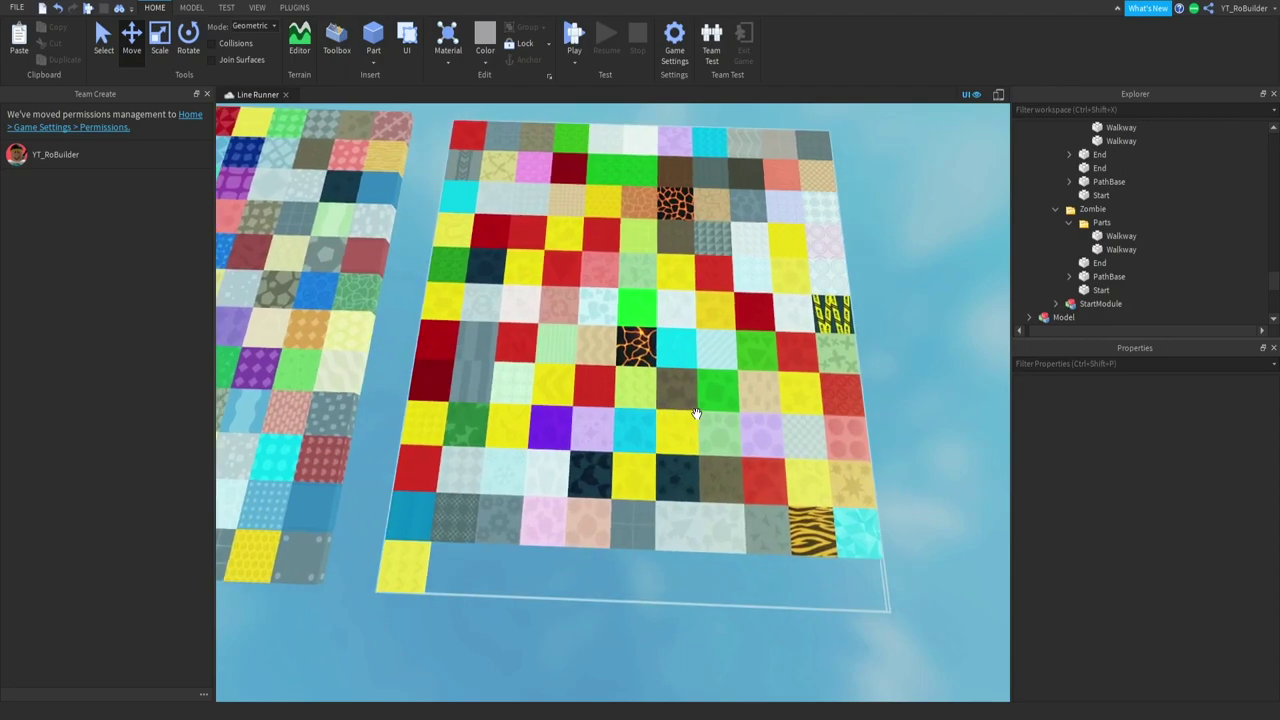
{"action": "scroll", "coordinate": [696, 414], "scroll_direction": "up", "scroll_amount": 3}
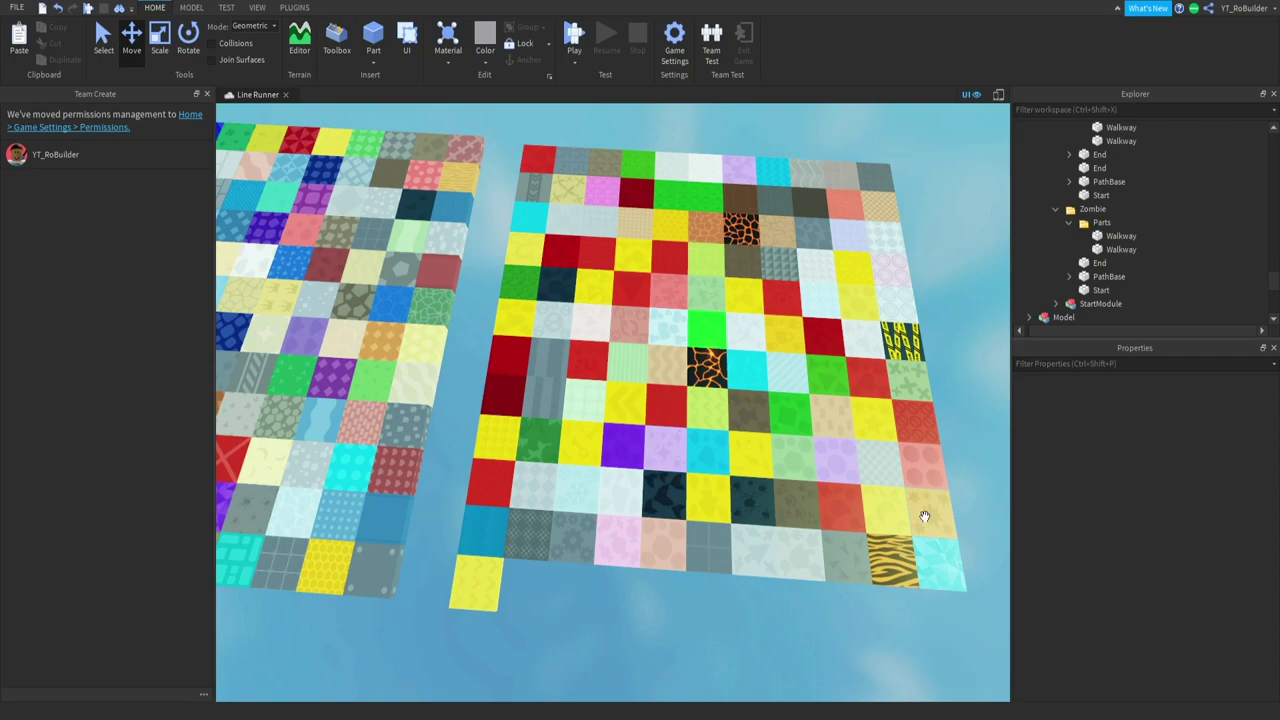
{"action": "scroll", "coordinate": [900, 515], "scroll_direction": "up", "scroll_amount": 2}
{"action": "scroll", "coordinate": [866, 514], "scroll_direction": "up", "scroll_amount": 5}
{"action": "scroll", "coordinate": [866, 514], "scroll_direction": "down", "scroll_amount": 5}
{"action": "scroll", "coordinate": [866, 514], "scroll_direction": "up", "scroll_amount": 3}
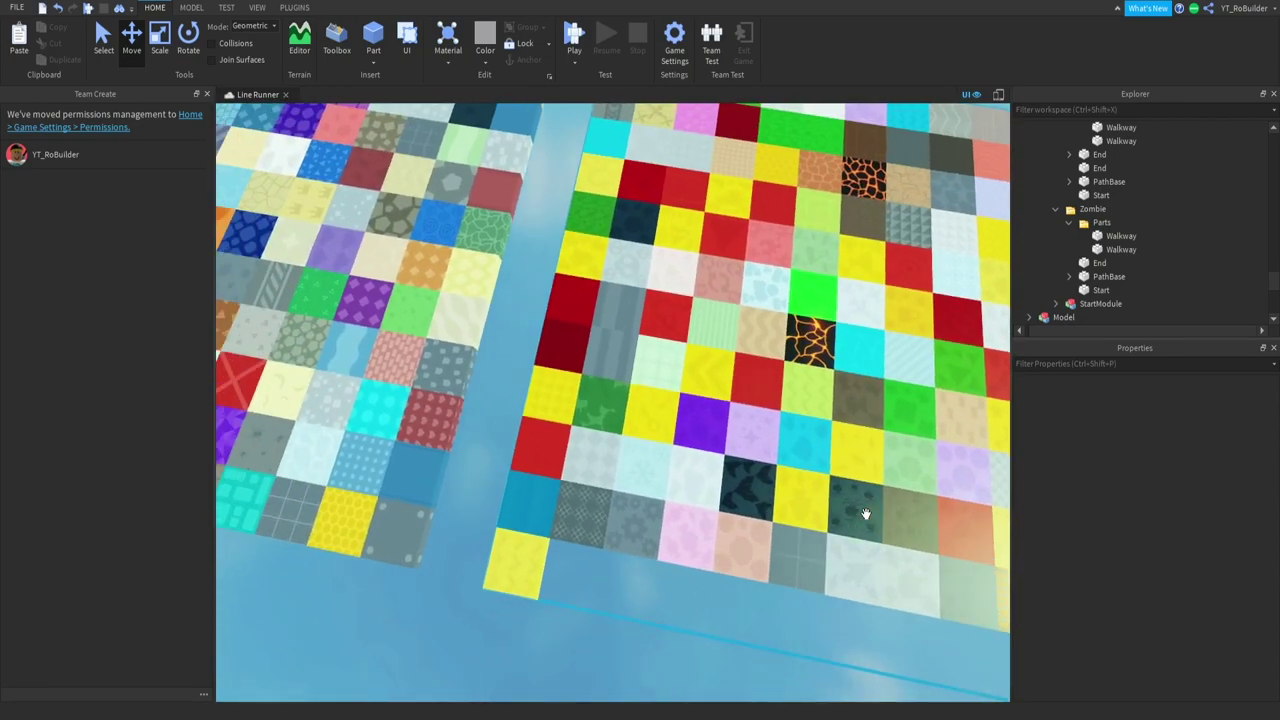
{"action": "scroll", "coordinate": [866, 514], "scroll_direction": "down", "scroll_amount": 3}
{"action": "scroll", "coordinate": [866, 514], "scroll_direction": "down", "scroll_amount": 3}
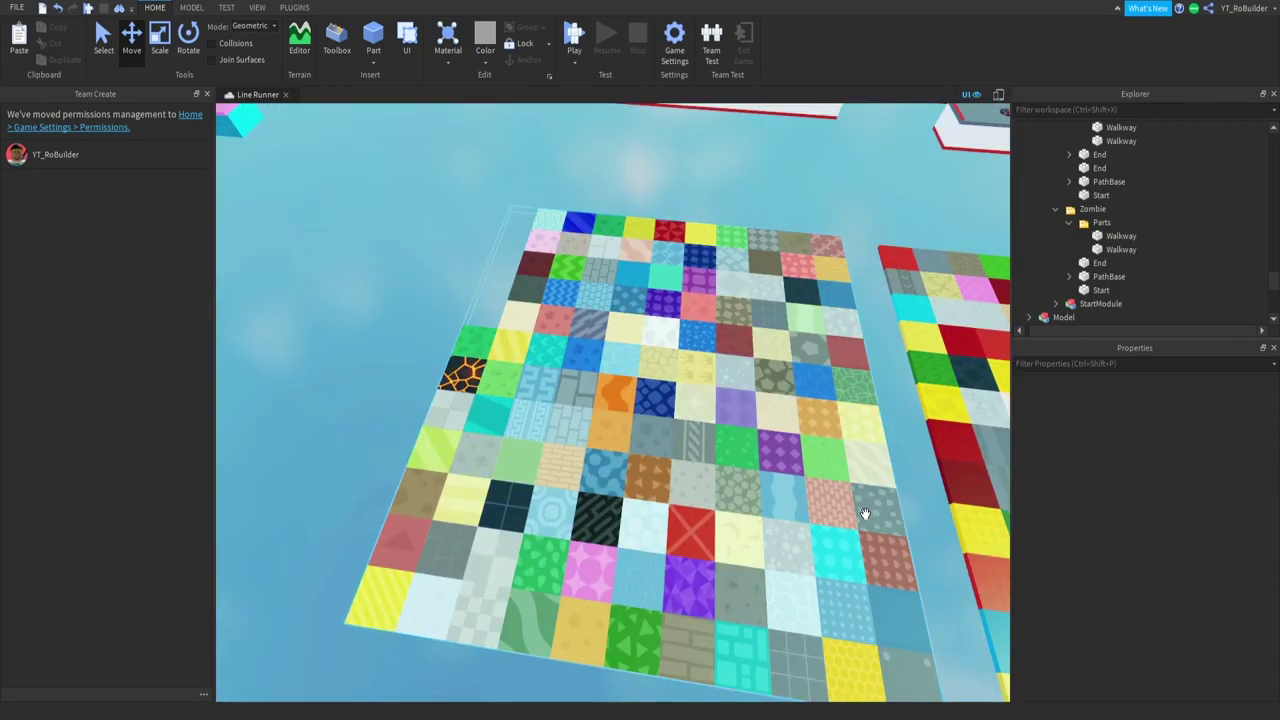
{"action": "scroll", "coordinate": [865, 514], "scroll_direction": "up", "scroll_amount": 2}
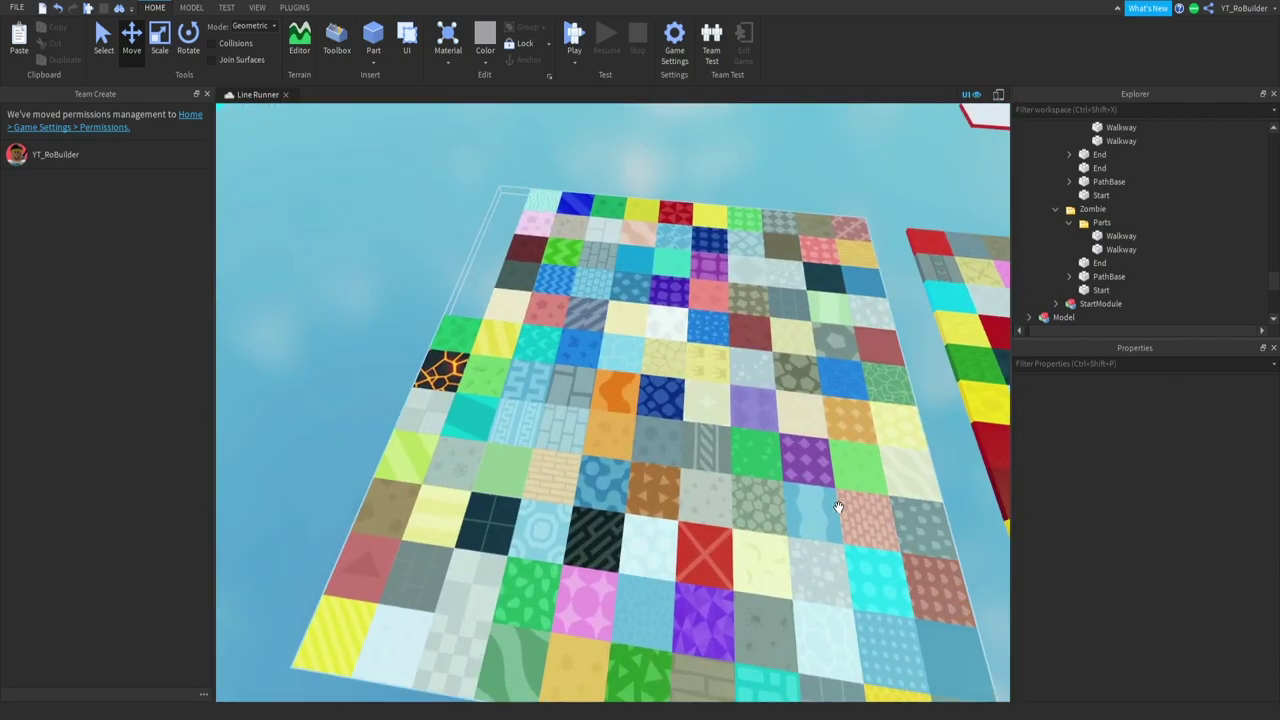
{"action": "scroll", "coordinate": [753, 497], "scroll_direction": "up", "scroll_amount": 2}
{"action": "scroll", "coordinate": [751, 500], "scroll_direction": "up", "scroll_amount": 2}
{"action": "left_click", "coordinate": [679, 458]}
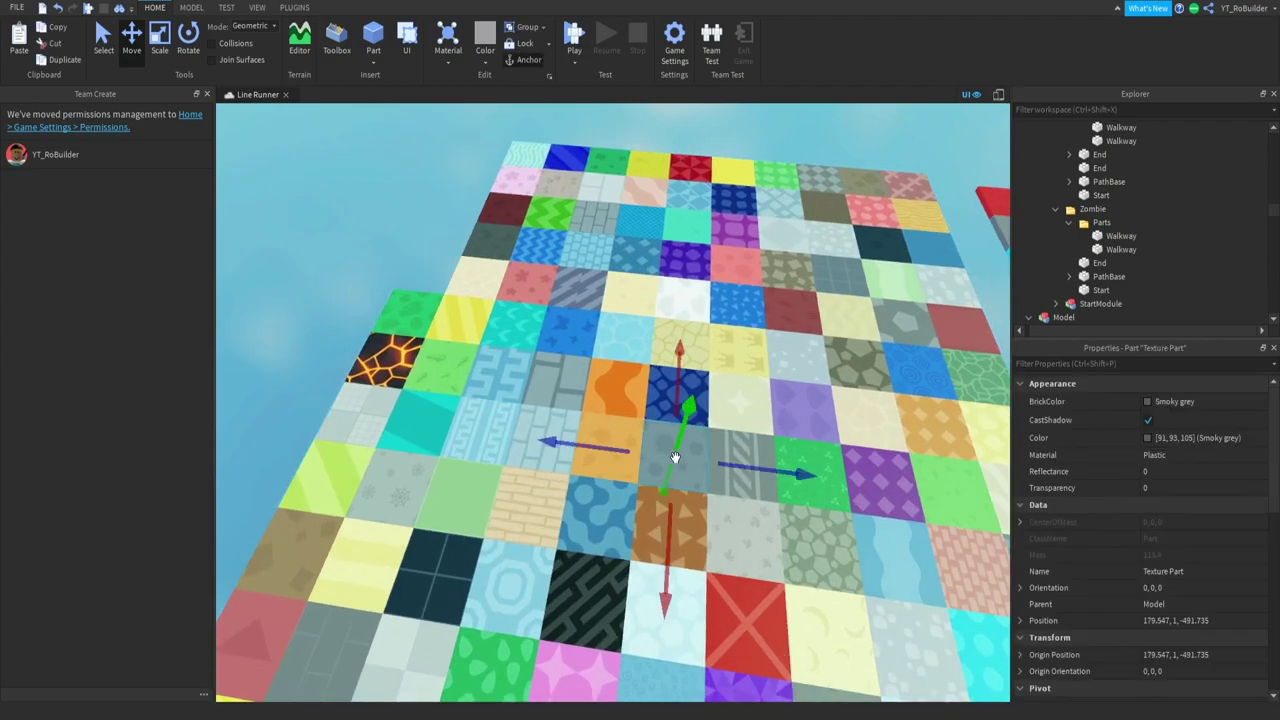
{"action": "scroll", "coordinate": [679, 454], "scroll_direction": "down", "scroll_amount": 2}
{"action": "scroll", "coordinate": [679, 454], "scroll_direction": "up", "scroll_amount": 3}
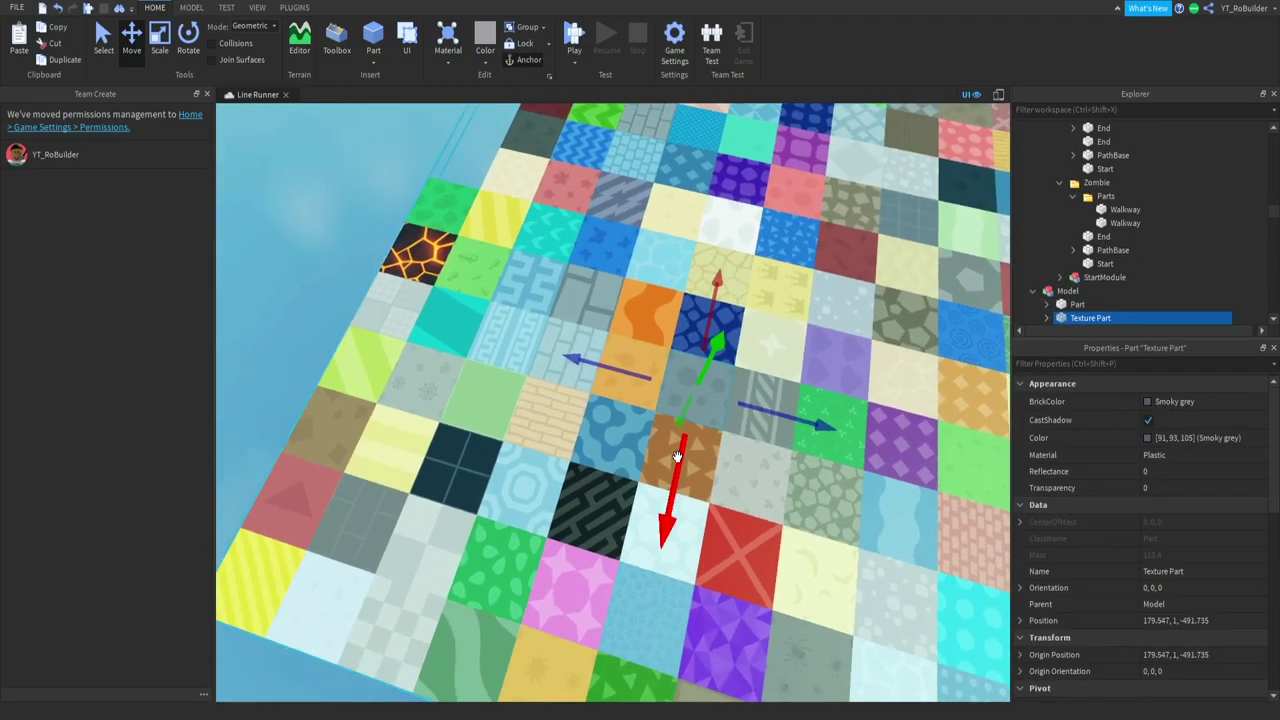
{"action": "scroll", "coordinate": [679, 456], "scroll_direction": "down", "scroll_amount": 3}
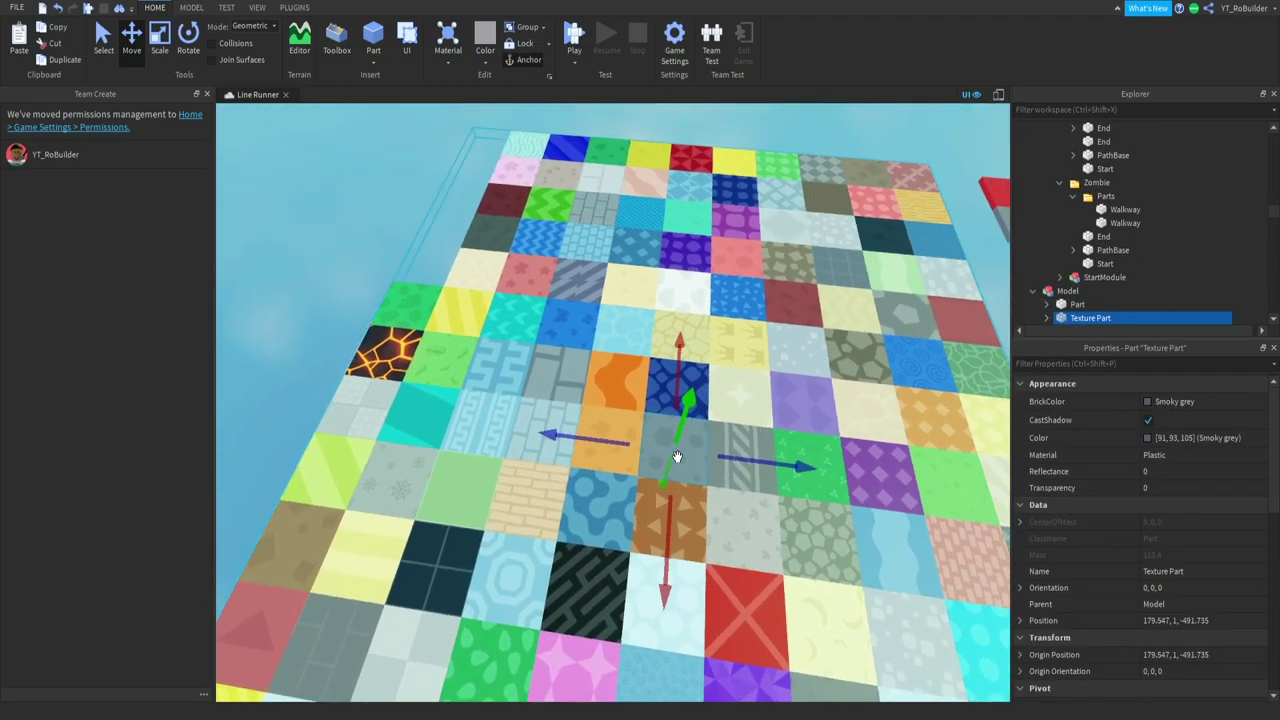
{"action": "scroll", "coordinate": [680, 450], "scroll_direction": "up", "scroll_amount": 3}
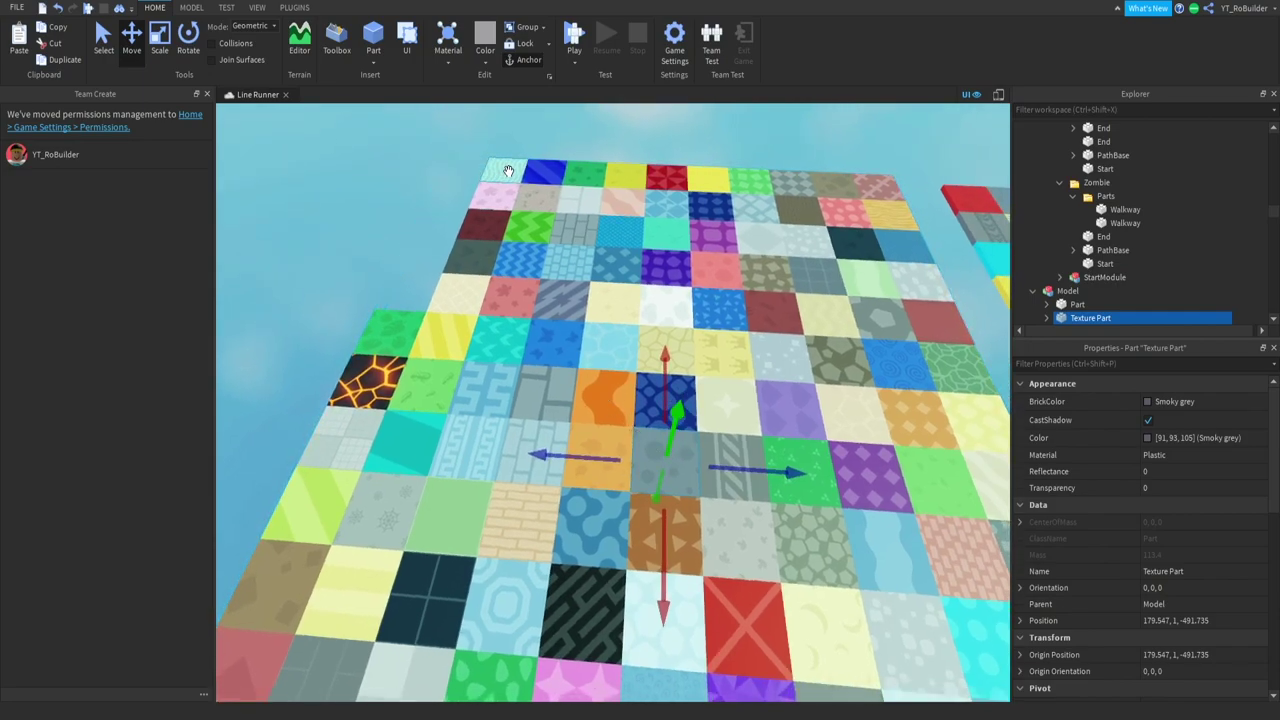
Take the grey tile's texture and select all nine walkway parts across the platforms
{"action": "left_click", "coordinate": [684, 475]}
{"action": "scroll", "coordinate": [607, 423], "scroll_direction": "down", "scroll_amount": 5}
{"action": "right_click_drag", "start_coordinate": [608, 422], "coordinate": [606, 440]}
{"action": "left_click", "coordinate": [533, 408]}
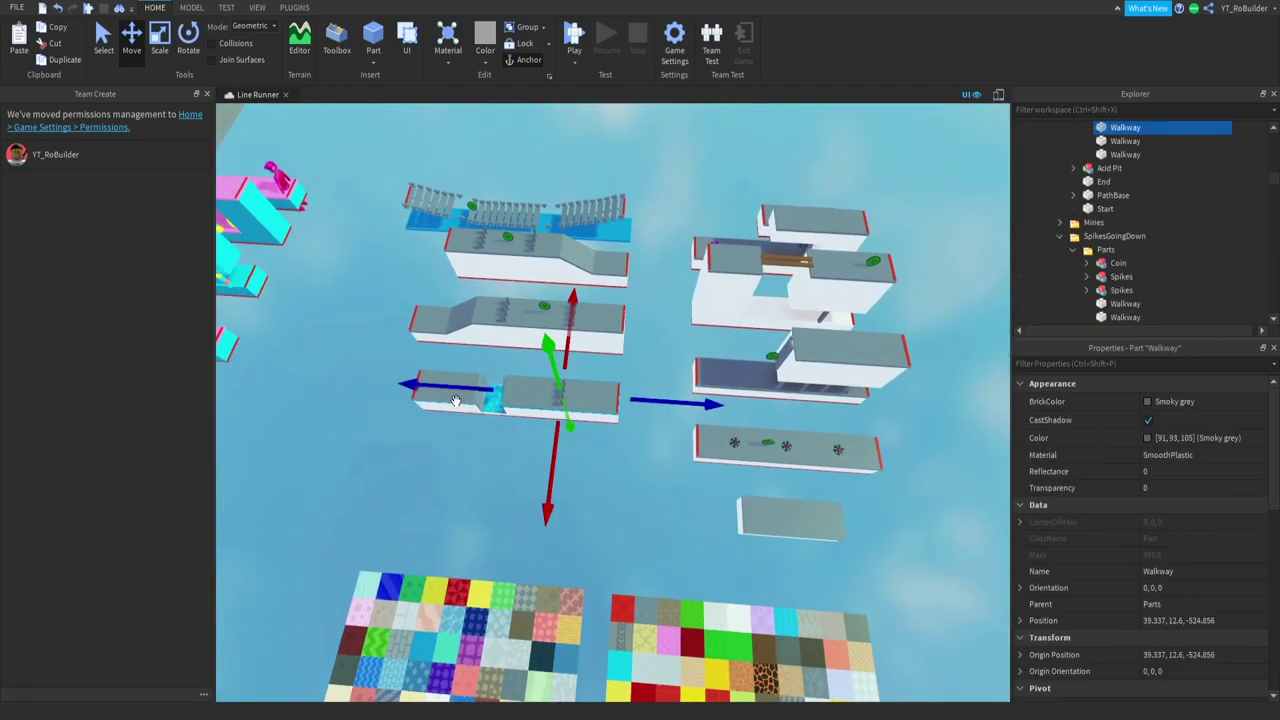
{"action": "left_click", "coordinate": [458, 315], "text": "ctrl"}
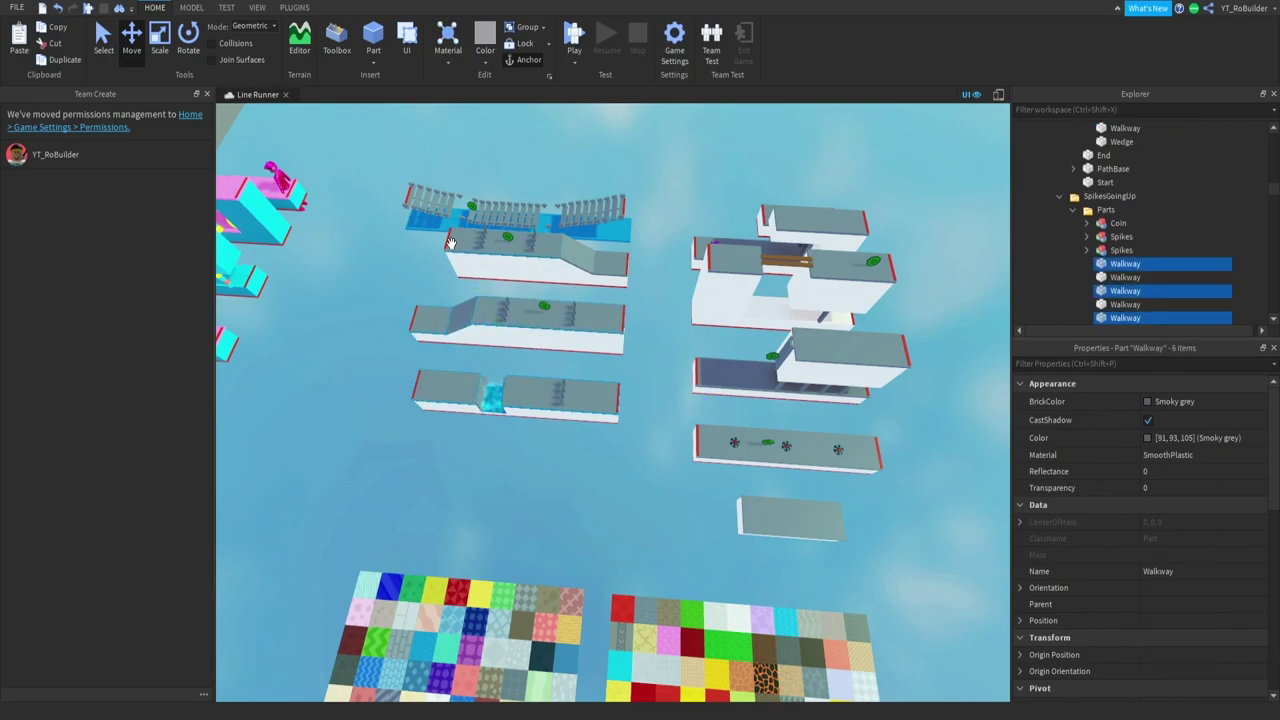
{"action": "left_click", "coordinate": [565, 256], "text": "ctrl"}
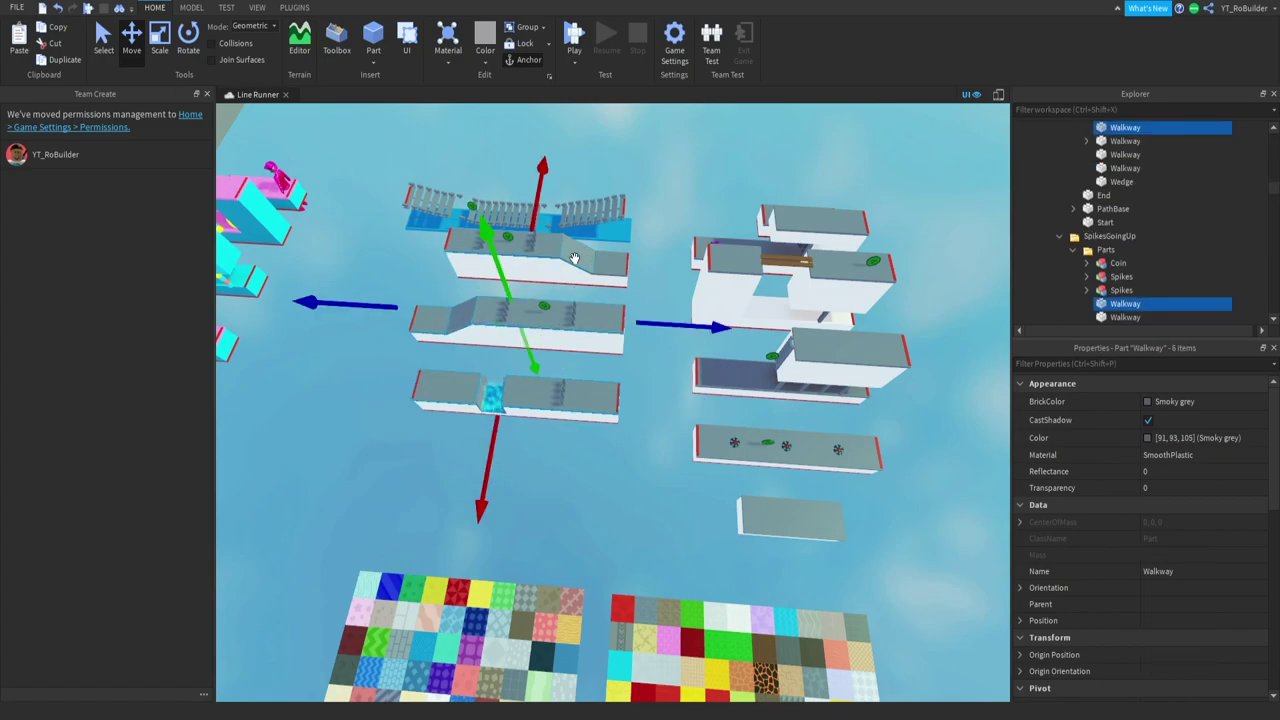
{"action": "left_click", "coordinate": [737, 243], "text": "ctrl"}
{"action": "left_click", "coordinate": [767, 212], "text": "ctrl"}
{"action": "left_click", "coordinate": [809, 226], "text": "ctrl"}
{"action": "left_click", "coordinate": [835, 350], "text": "ctrl"}
{"action": "left_click", "coordinate": [787, 360], "text": "ctrl"}
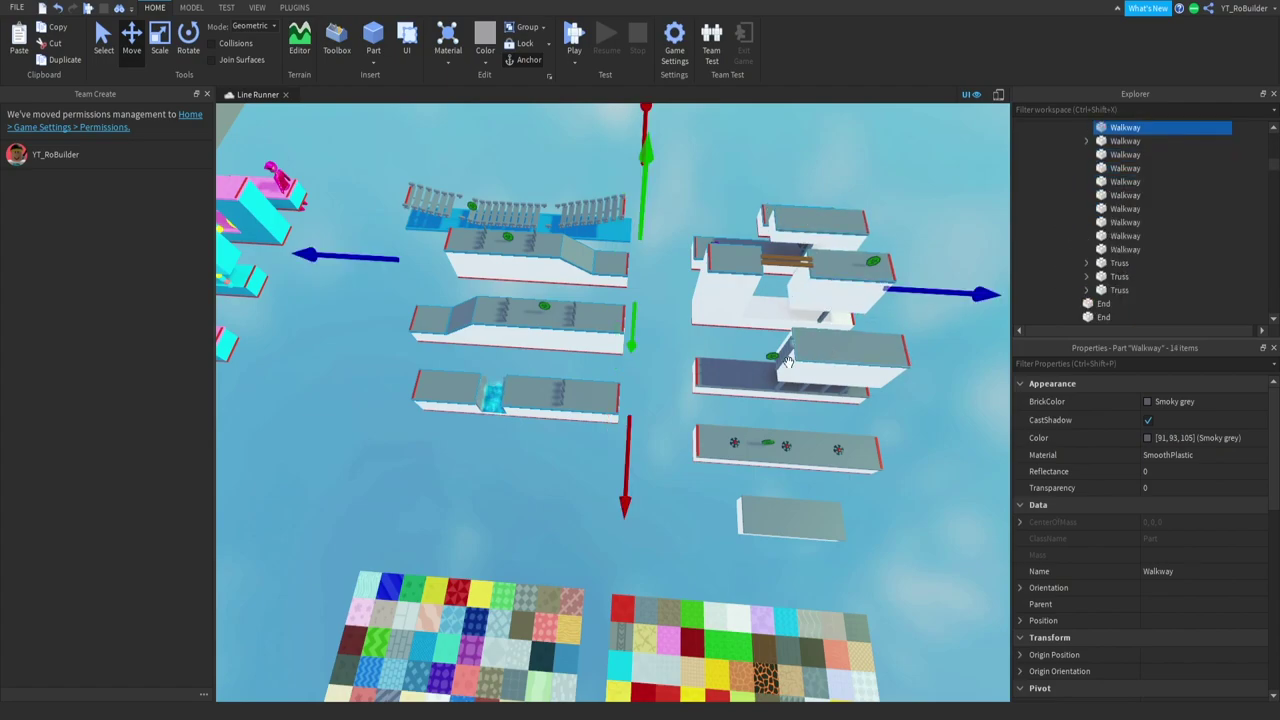
{"action": "left_click", "coordinate": [831, 448], "text": "ctrl"}
Paste the texture into every selected walkway and inspect the textured path
{"action": "right_click", "coordinate": [1125, 196]}
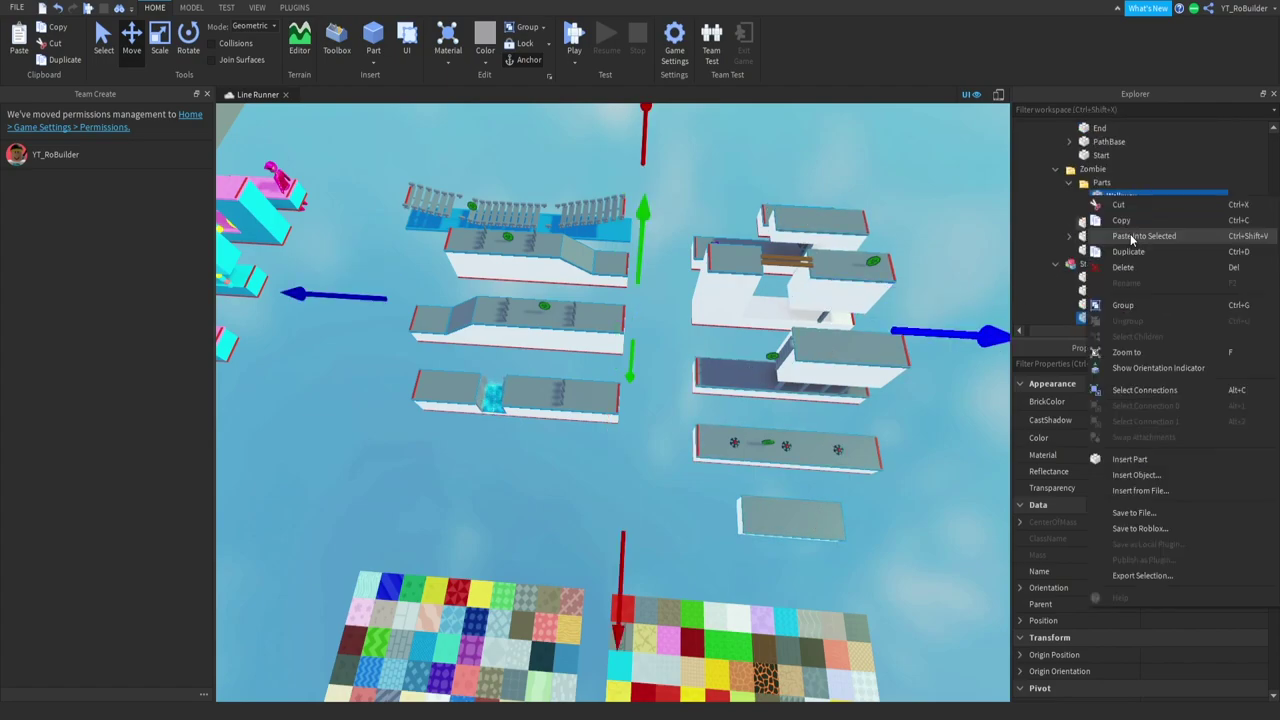
{"action": "left_click", "coordinate": [1100, 243]}
{"action": "left_click", "coordinate": [716, 230]}
{"action": "scroll", "coordinate": [716, 230], "scroll_direction": "up", "scroll_amount": 5}
{"action": "scroll", "coordinate": [695, 305], "scroll_direction": "up", "scroll_amount": 5}
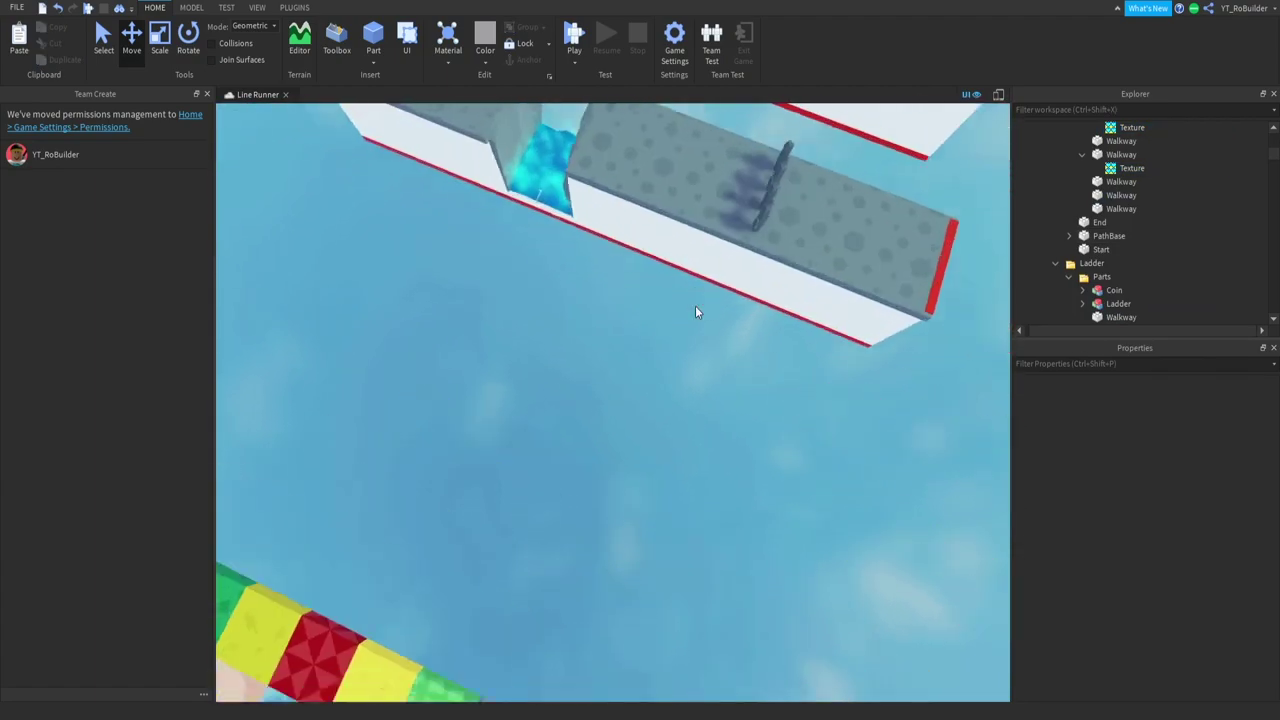
{"action": "right_click_drag", "start_coordinate": [695, 305], "coordinate": [695, 305]}
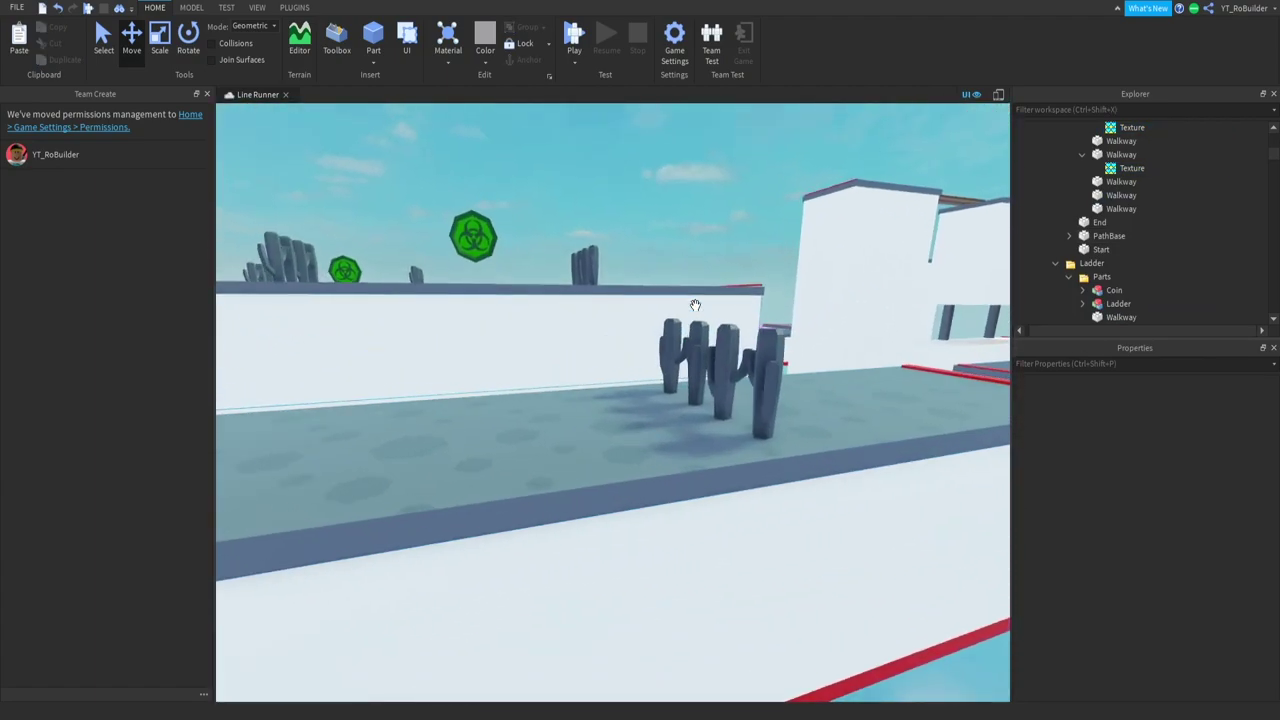
{"action": "scroll", "coordinate": [695, 305], "scroll_direction": "down", "scroll_amount": 5}
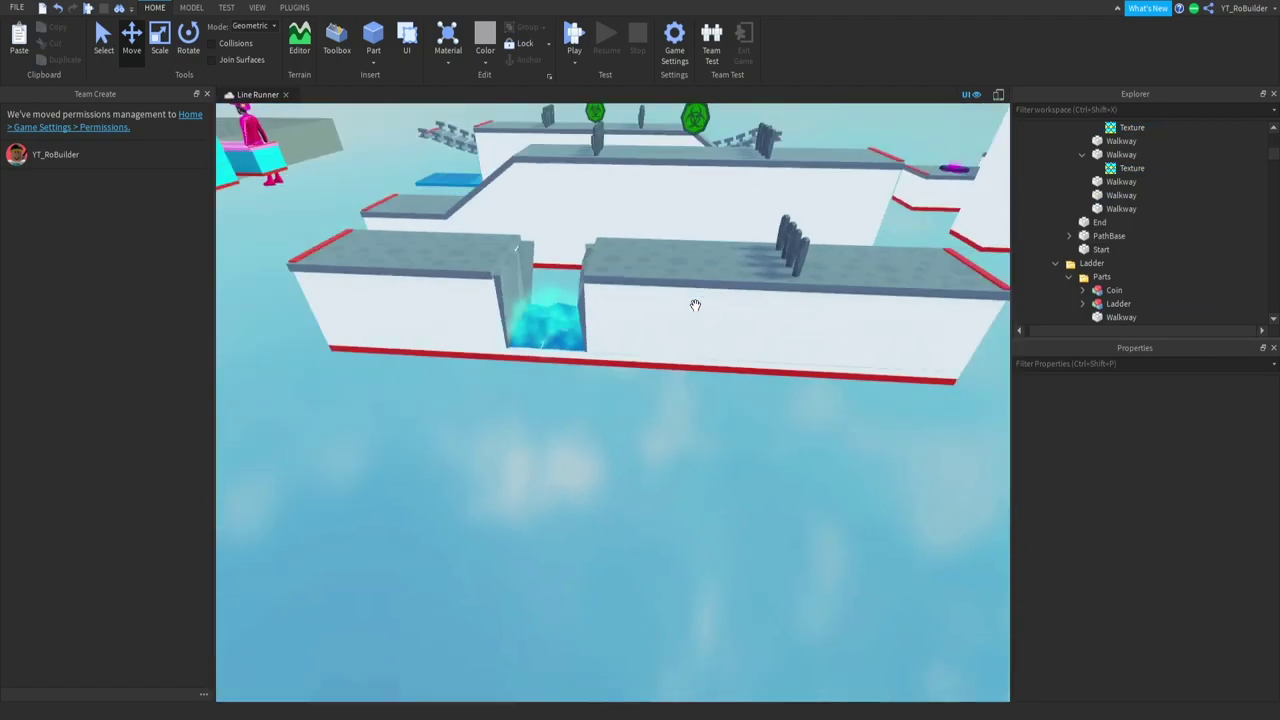
{"action": "scroll", "coordinate": [695, 305], "scroll_direction": "down", "scroll_amount": 3}
{"action": "scroll", "coordinate": [695, 305], "scroll_direction": "down", "scroll_amount": 3}
{"action": "scroll", "coordinate": [695, 305], "scroll_direction": "down", "scroll_amount": 3}
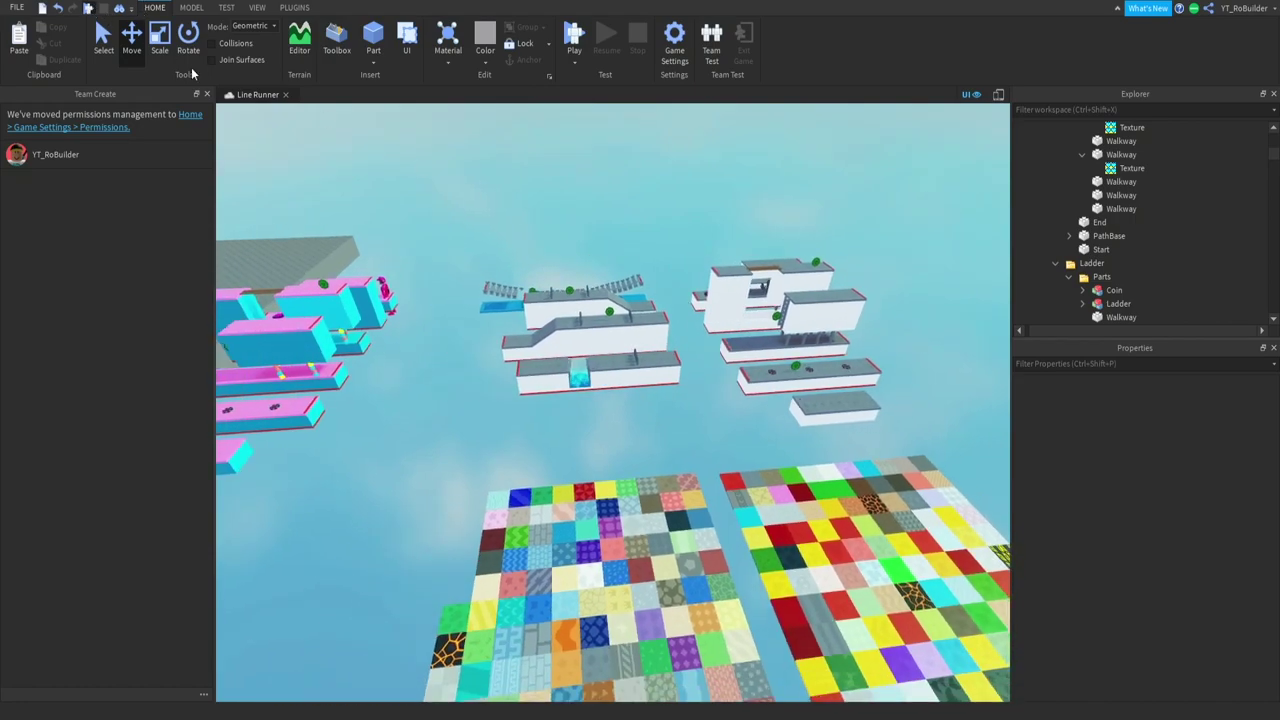
Playtest two Line Runner runs over the speckled walkway, then stop the test
{"action": "left_click", "coordinate": [574, 40]}
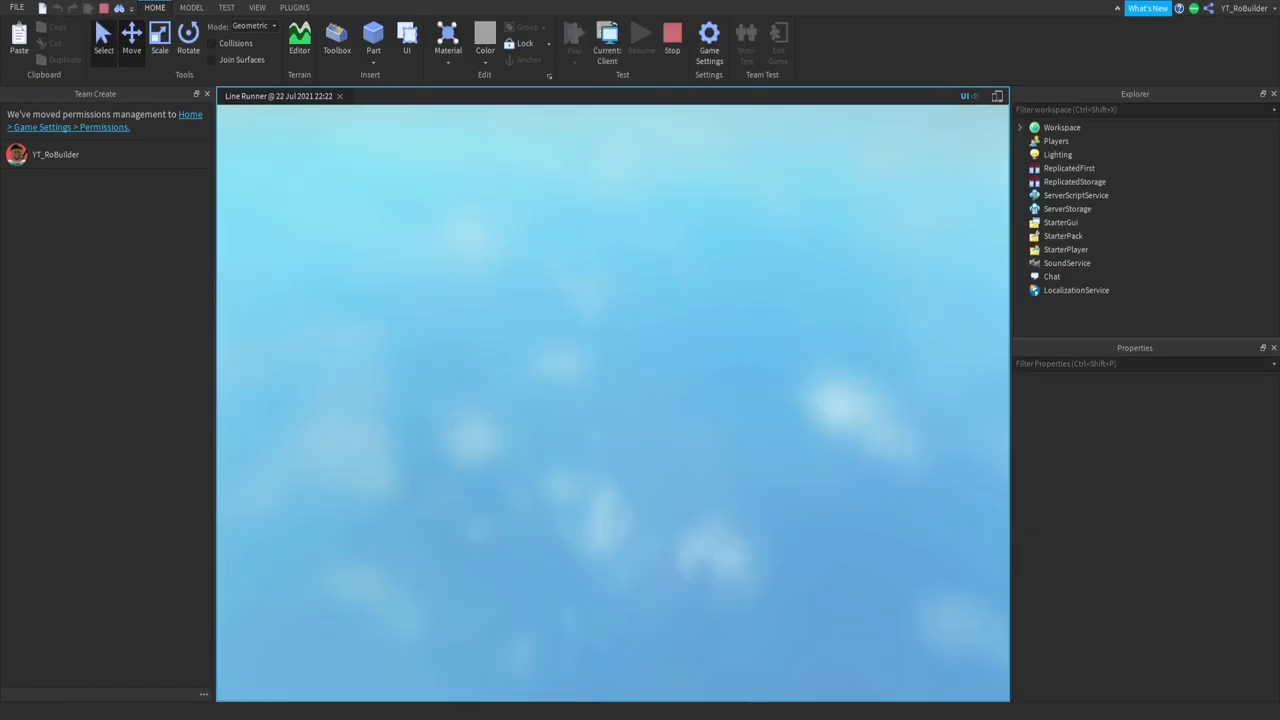
{"action": "key", "text": "space"}
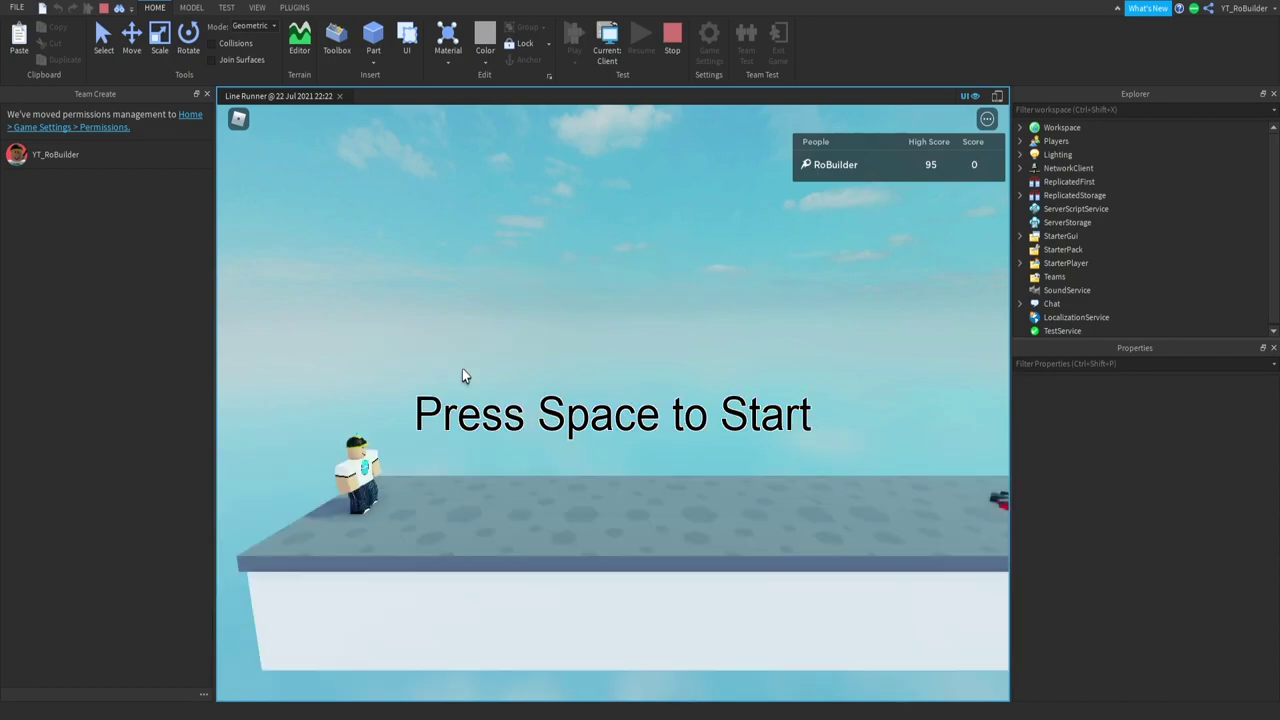
{"action": "key", "text": "space"}
{"action": "key", "text": "space"}
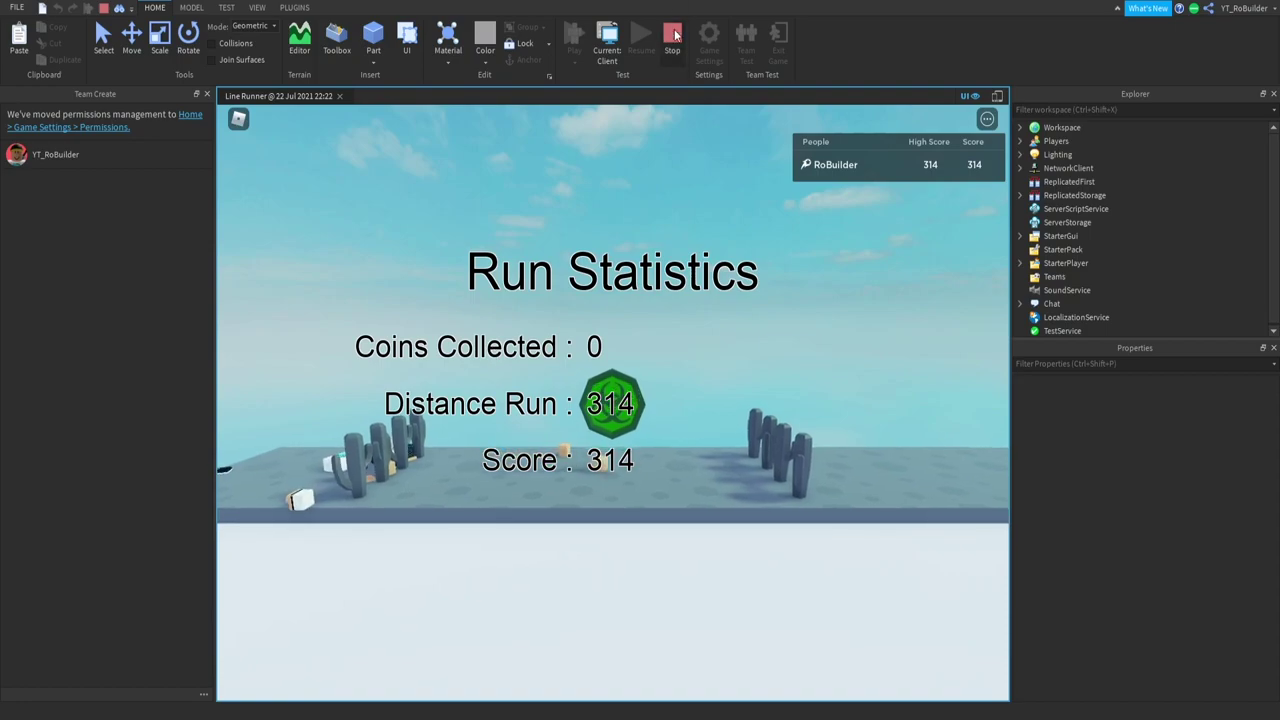
{"action": "left_click", "coordinate": [672, 38]}
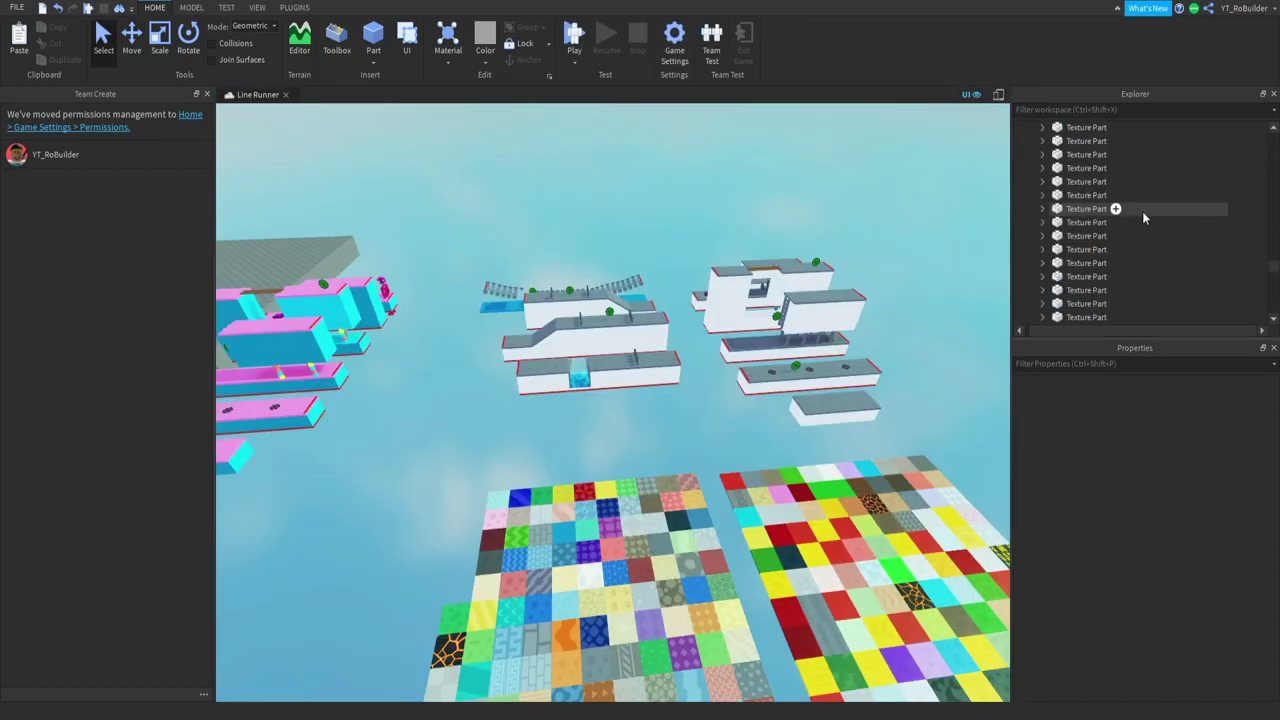
Open Lighting in Explorer and search the Toolbox for white skyboxes
{"action": "scroll", "coordinate": [1130, 225], "scroll_direction": "up", "scroll_amount": 5}
{"action": "double_click", "coordinate": [1050, 141]}
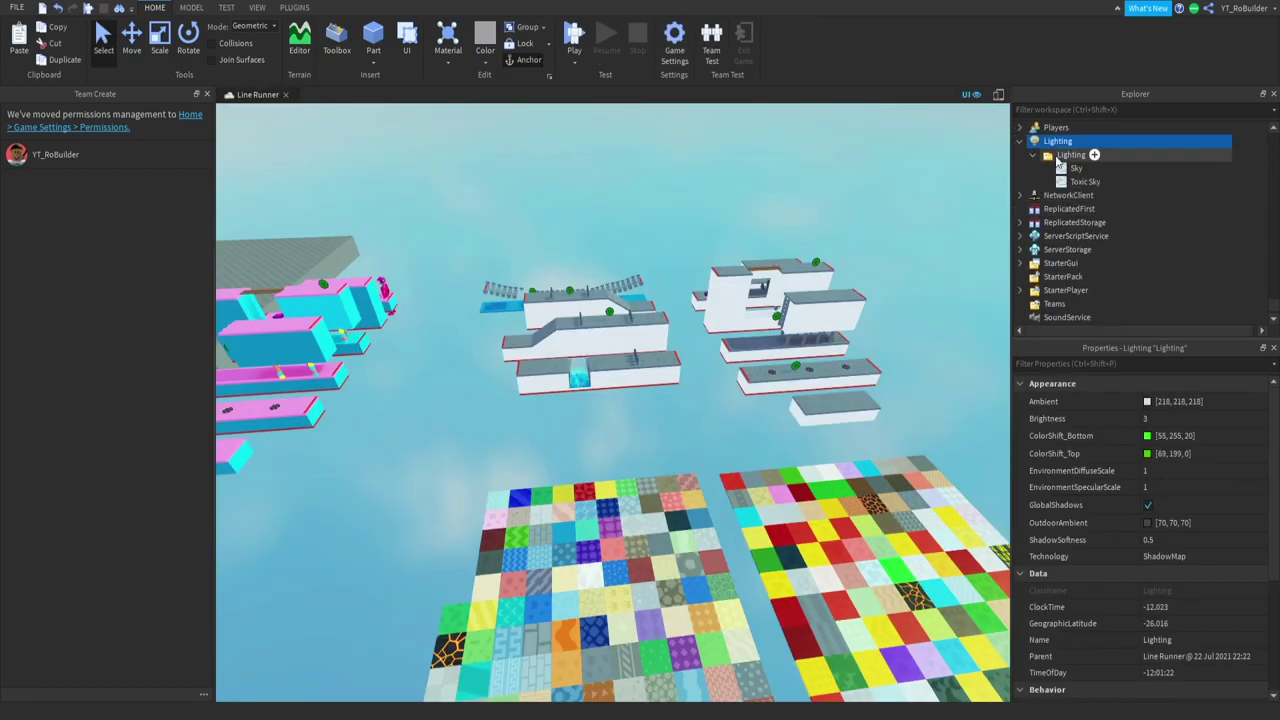
{"action": "left_click", "coordinate": [1045, 157]}
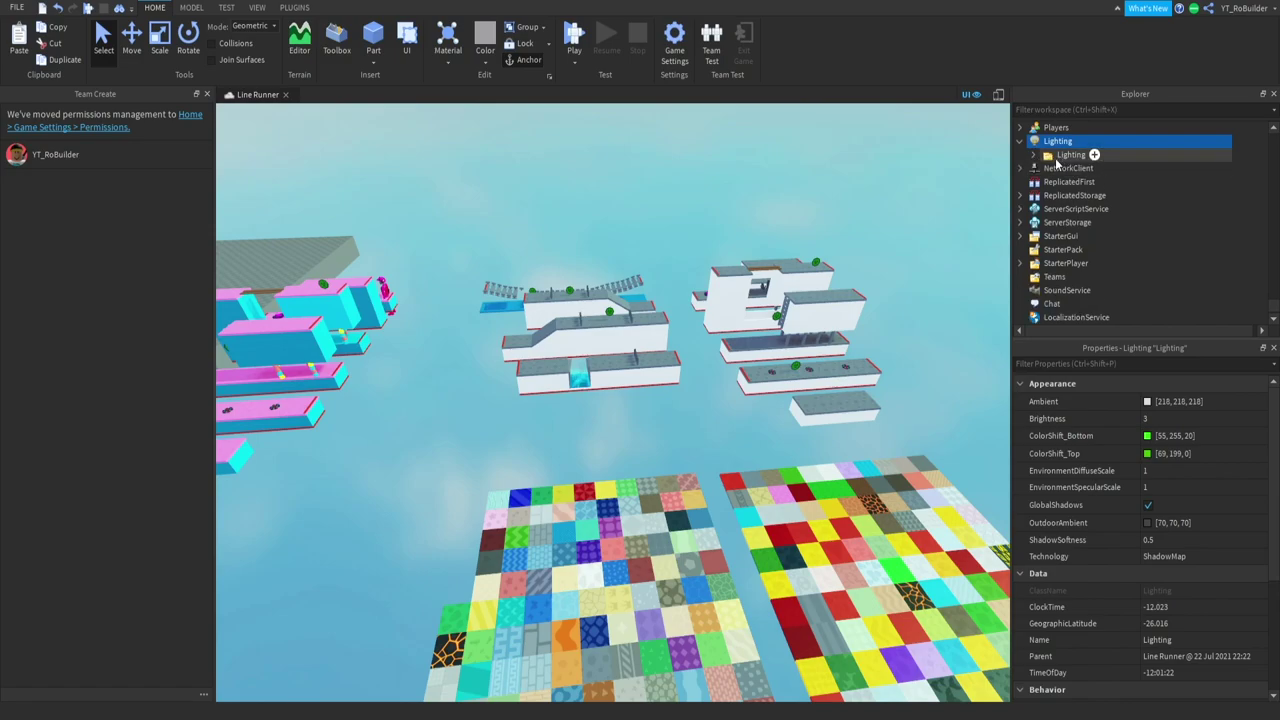
{"action": "left_click", "coordinate": [340, 40]}
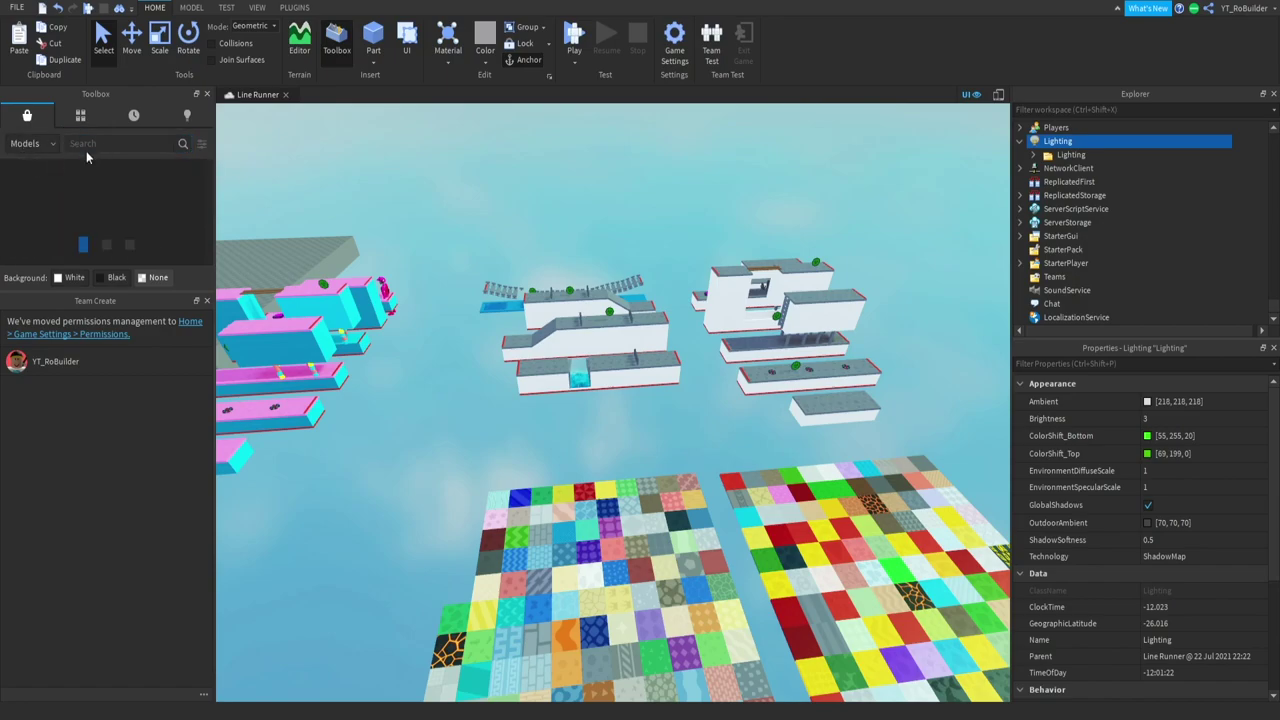
{"action": "type", "text": "trex offlin"}
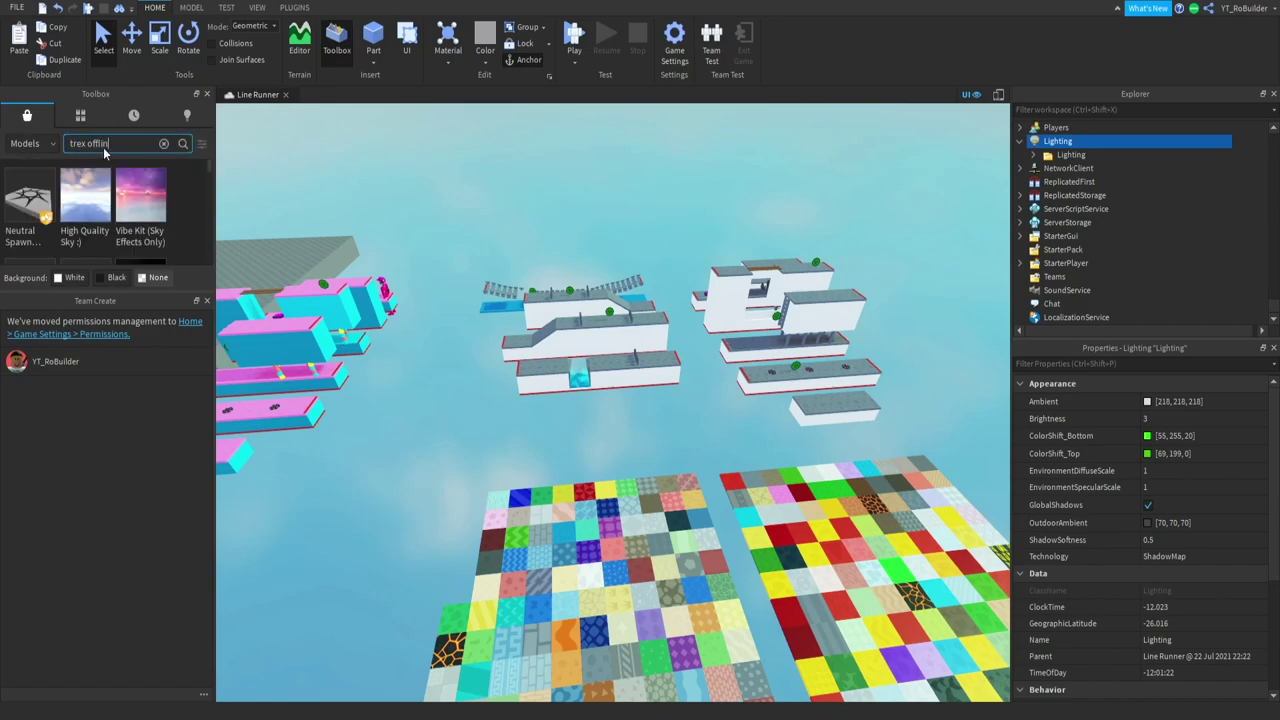
{"action": "type", "text": "e skybox"}
{"action": "key", "text": "Return"}
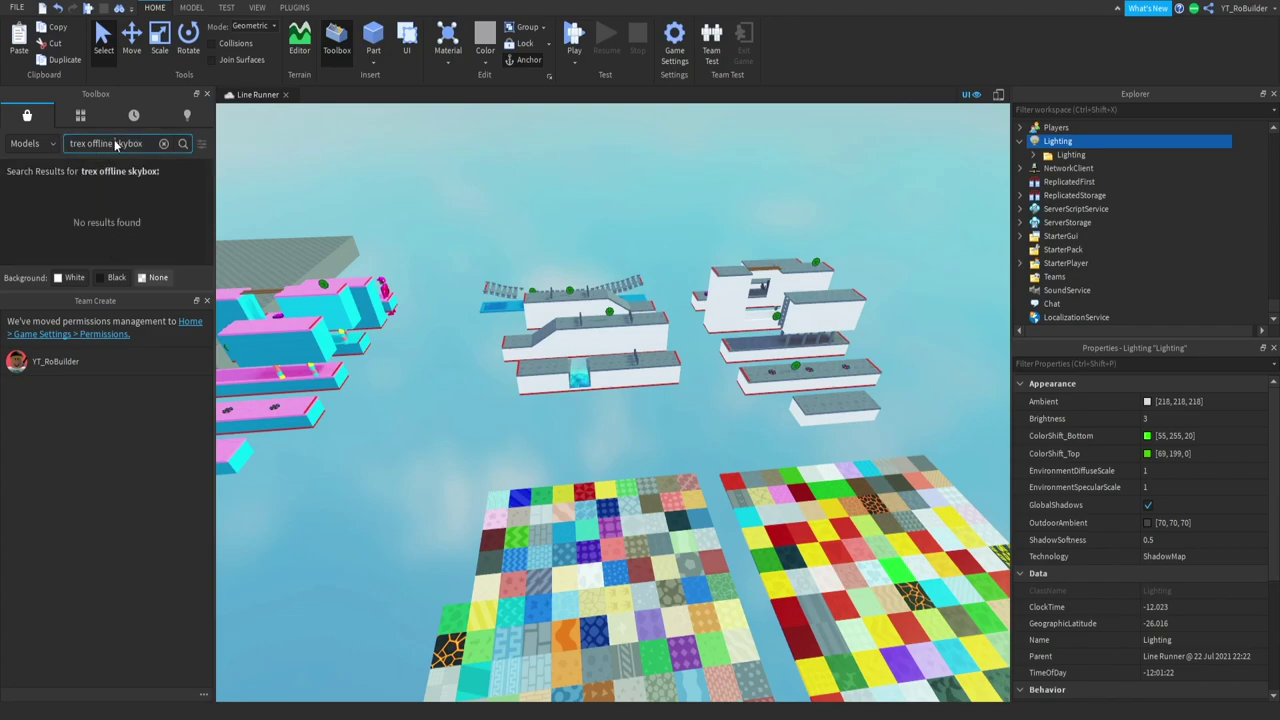
{"action": "left_click_drag", "start_coordinate": [69, 144], "coordinate": [115, 144]}
{"action": "type", "text": "white"}
{"action": "key", "text": "Return"}
Try out the White Room sky and another white skybox, deleting each one
{"action": "scroll", "coordinate": [131, 399], "scroll_direction": "down", "scroll_amount": 3}
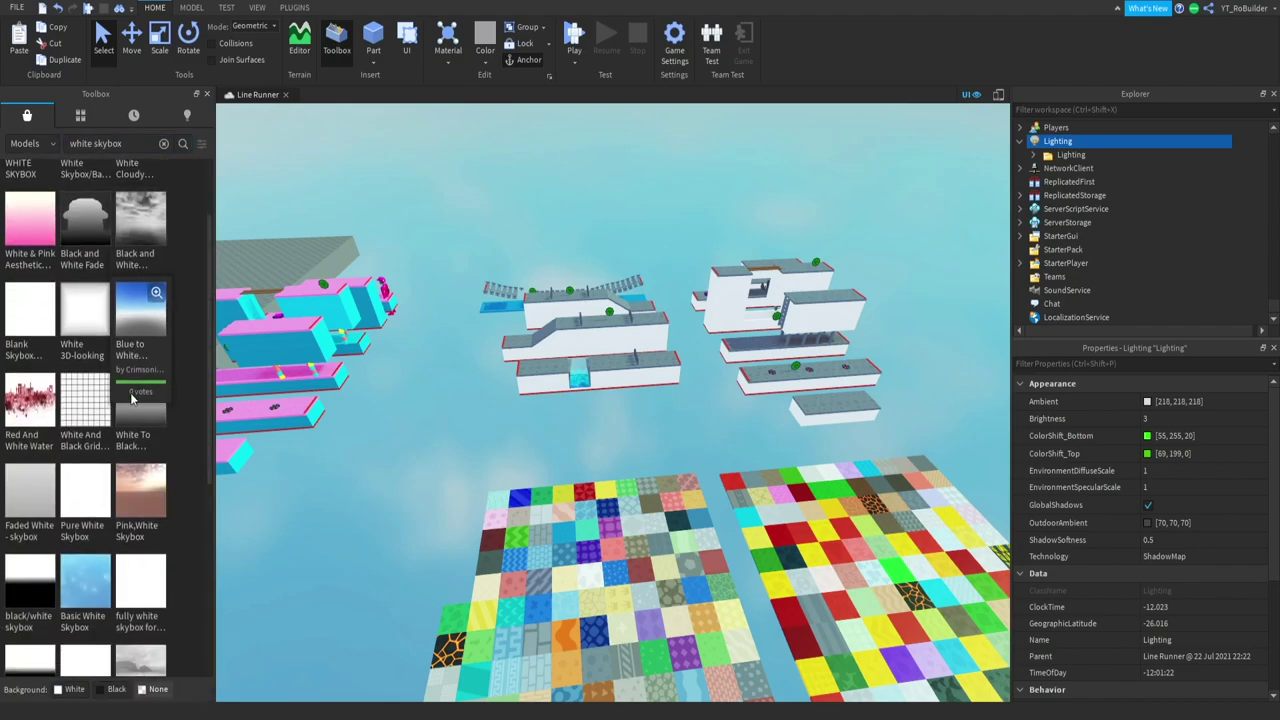
{"action": "left_click", "coordinate": [84, 316]}
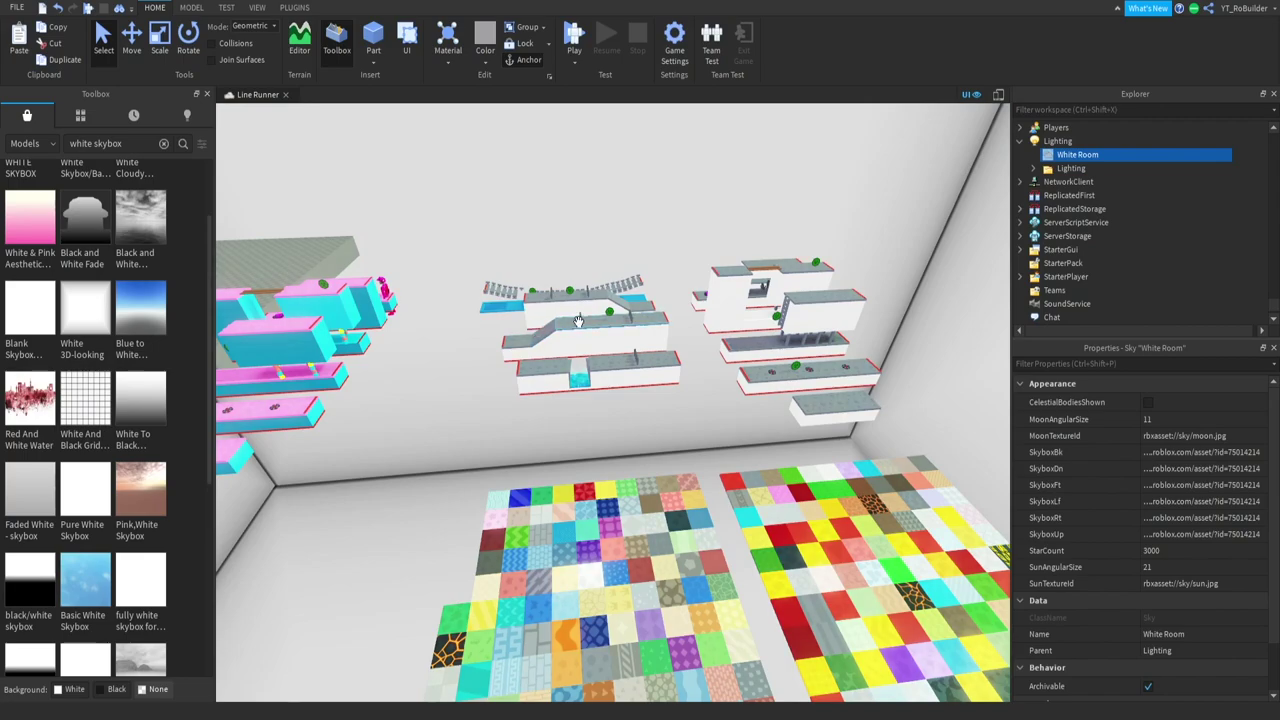
{"action": "key", "text": "Delete"}
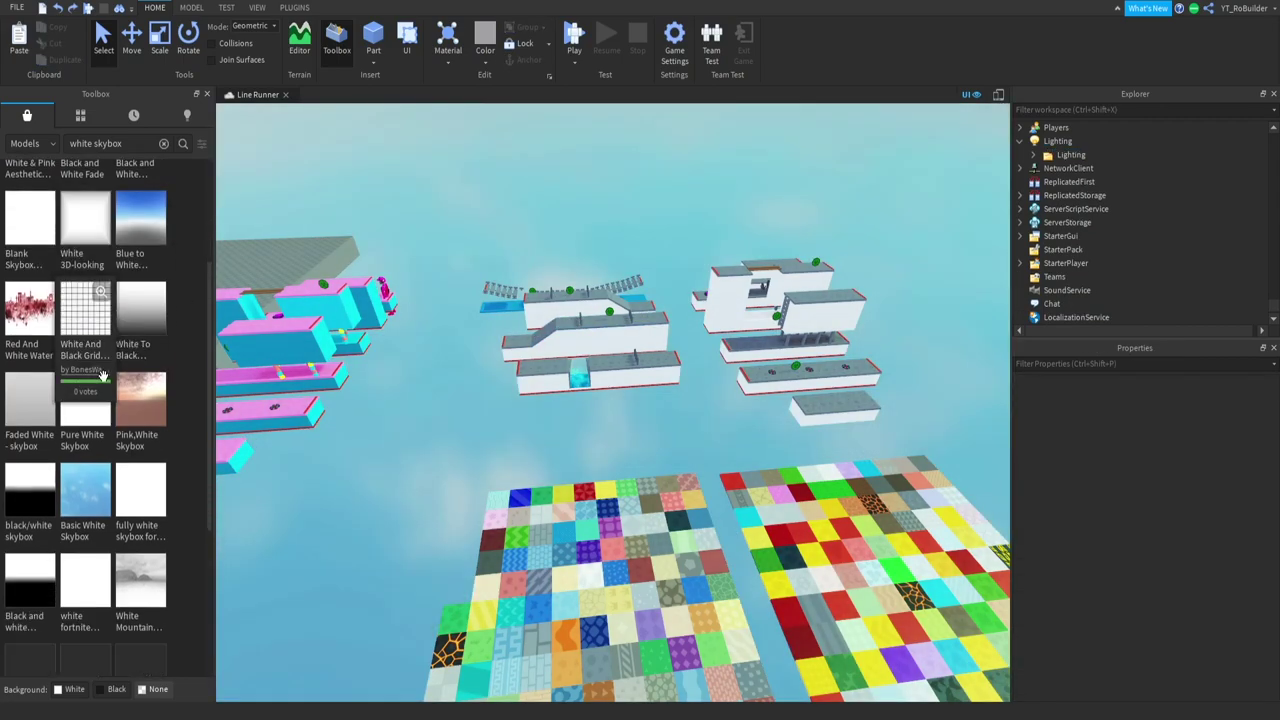
{"action": "scroll", "coordinate": [113, 463], "scroll_direction": "down", "scroll_amount": 2}
{"action": "scroll", "coordinate": [117, 462], "scroll_direction": "down", "scroll_amount": 2}
{"action": "left_click", "coordinate": [130, 458]}
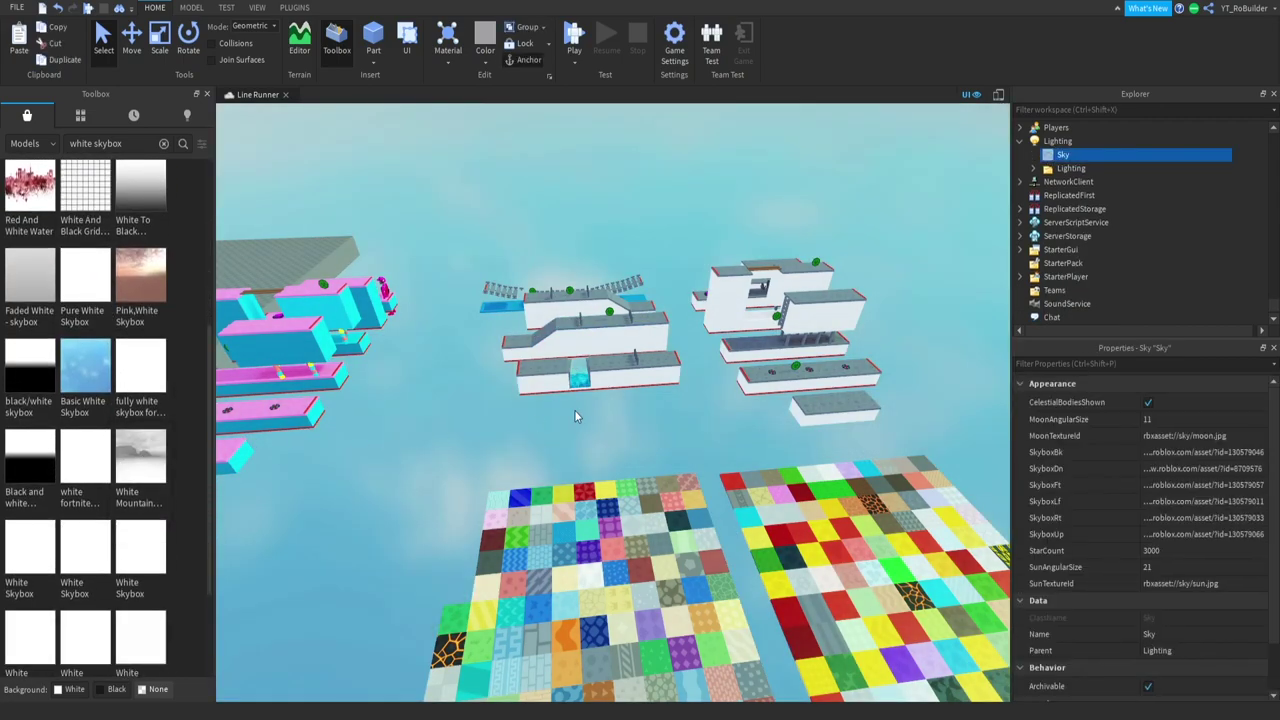
{"action": "right_click_drag", "start_coordinate": [590, 388], "coordinate": [591, 389]}
{"action": "key", "text": "Delete"}
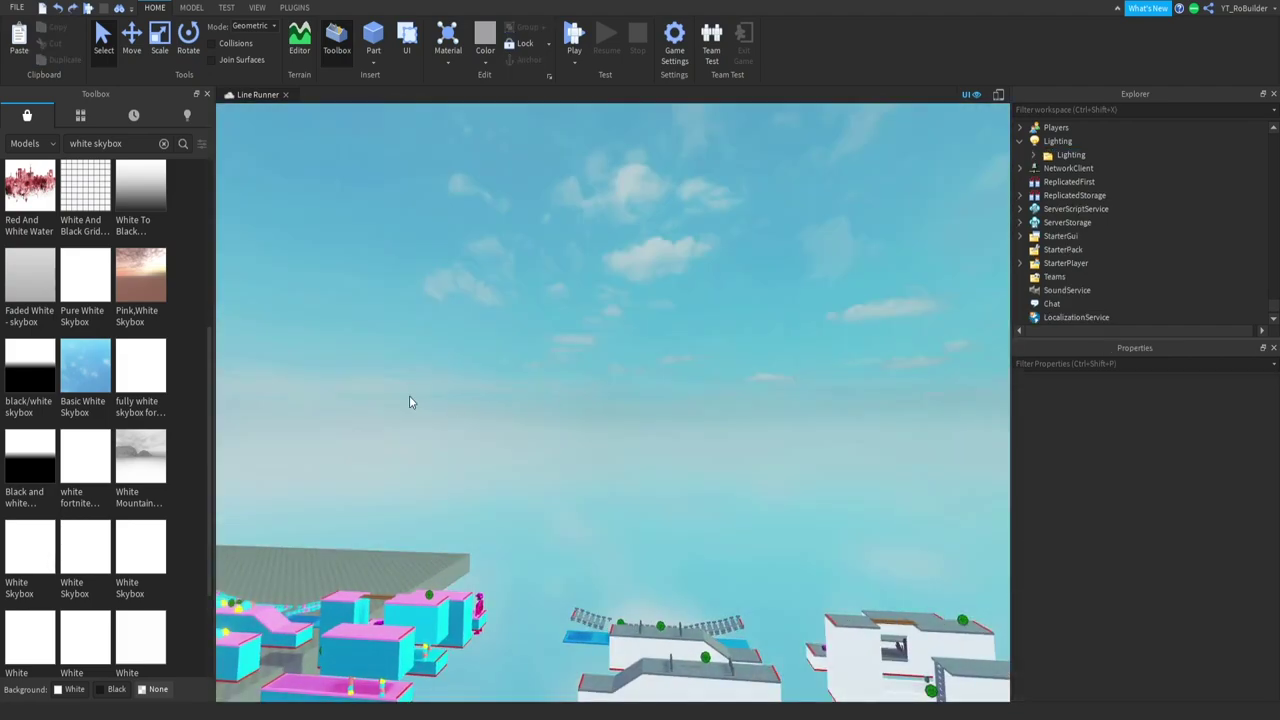
Insert the Cloudy (Calm) sky into Lighting
{"action": "scroll", "coordinate": [118, 443], "scroll_direction": "down", "scroll_amount": 1}
{"action": "scroll", "coordinate": [118, 443], "scroll_direction": "down", "scroll_amount": 2}
{"action": "scroll", "coordinate": [118, 443], "scroll_direction": "up", "scroll_amount": 3}
{"action": "scroll", "coordinate": [110, 450], "scroll_direction": "up", "scroll_amount": 3}
{"action": "scroll", "coordinate": [100, 465], "scroll_direction": "up", "scroll_amount": 3}
{"action": "scroll", "coordinate": [91, 477], "scroll_direction": "up", "scroll_amount": 3}
{"action": "left_click", "coordinate": [84, 252]}
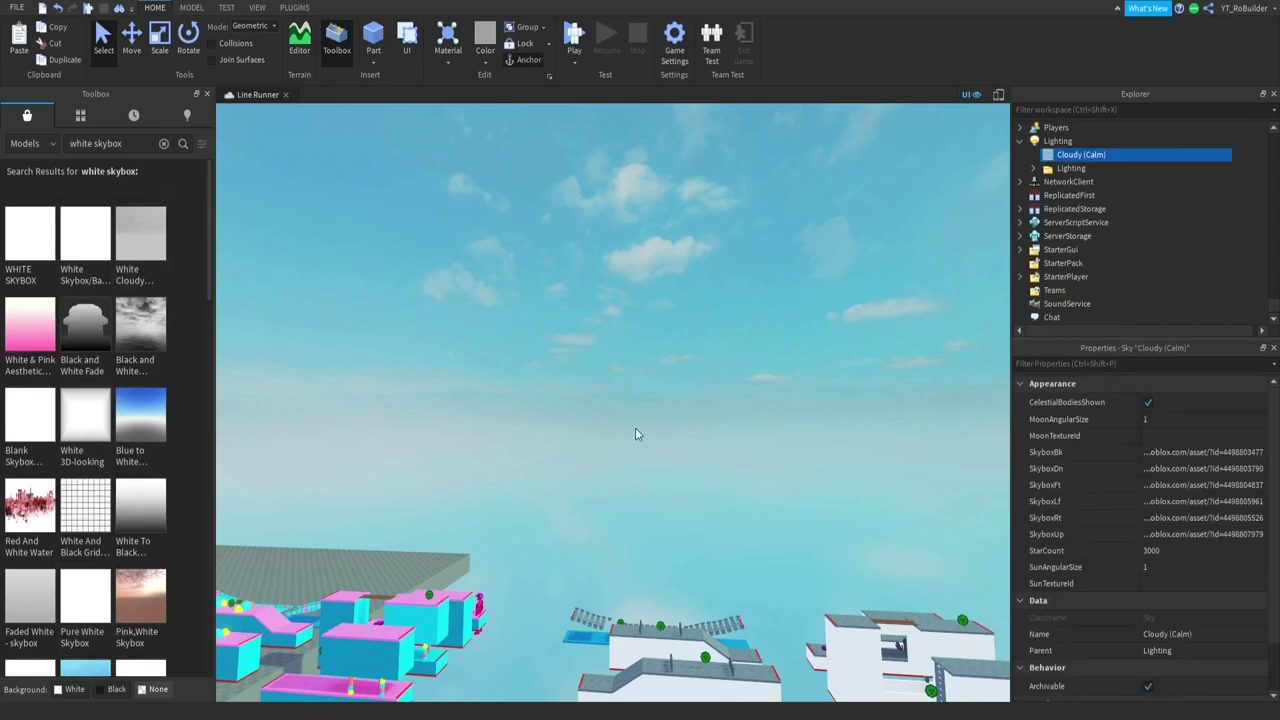
{"action": "right_click_drag", "start_coordinate": [666, 428], "coordinate": [668, 422]}
Set Lighting ColorShift_Bottom to white 255,255,255 and ColorShift_Top to grey 199,199,199
{"action": "scroll", "coordinate": [668, 422], "scroll_direction": "up", "scroll_amount": 3}
{"action": "scroll", "coordinate": [668, 428], "scroll_direction": "down", "scroll_amount": 3}
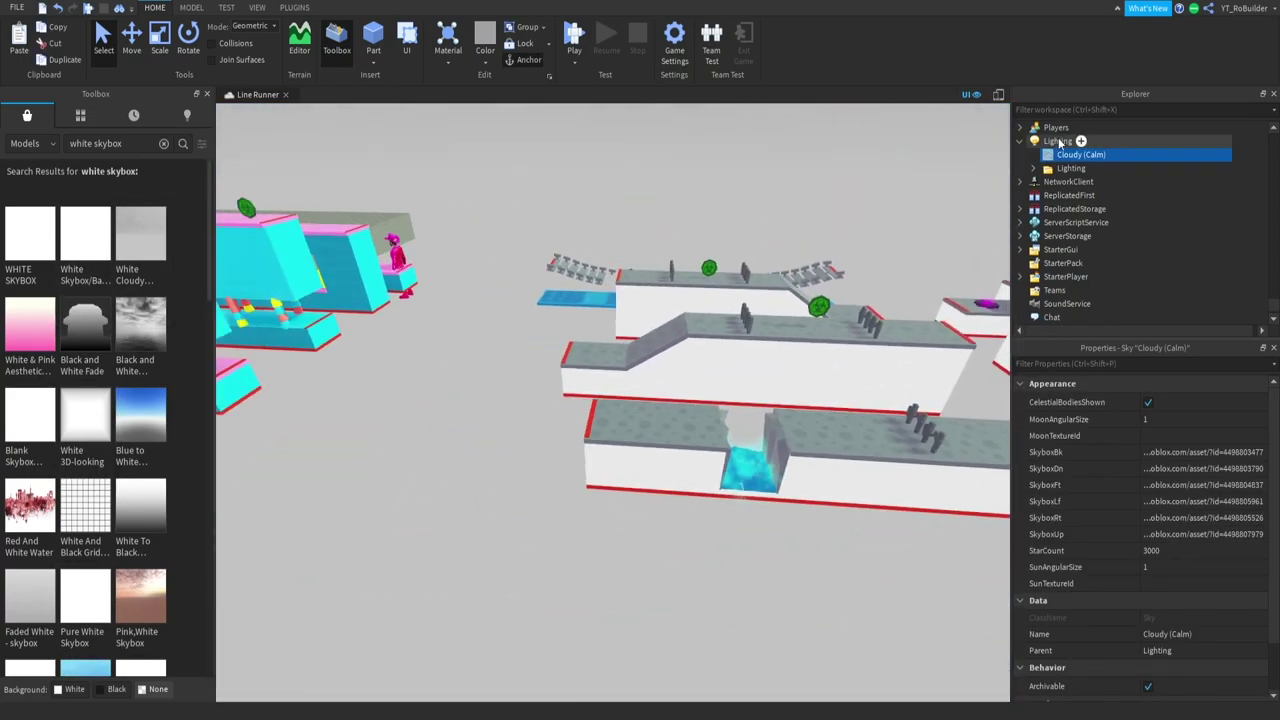
{"action": "left_click", "coordinate": [1060, 141]}
{"action": "left_click", "coordinate": [1147, 436]}
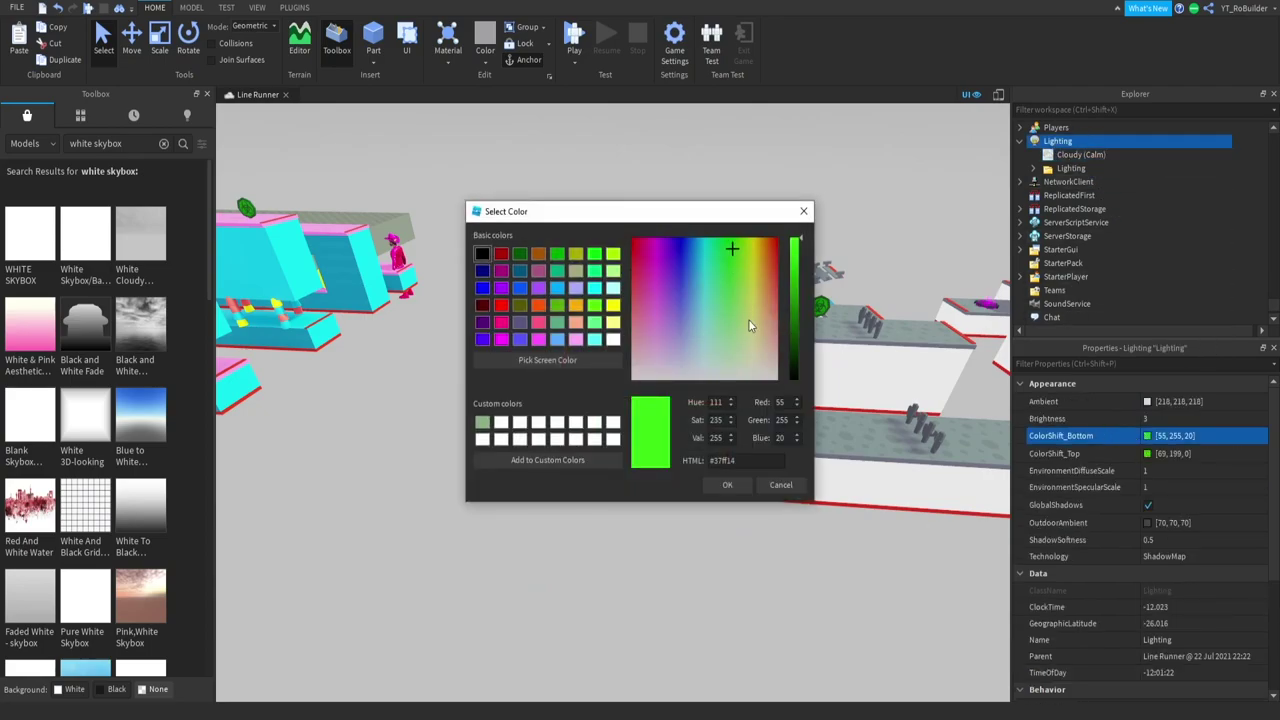
{"action": "left_click", "coordinate": [731, 486]}
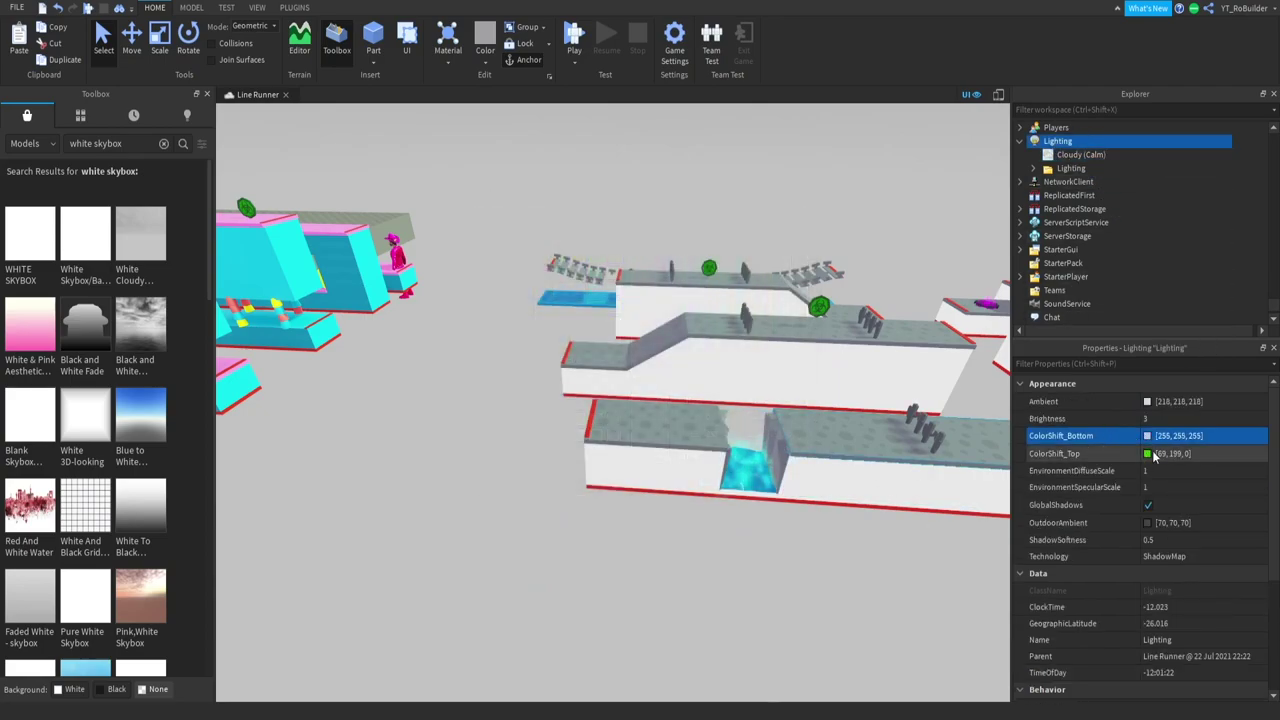
{"action": "left_click", "coordinate": [1148, 454]}
{"action": "left_click", "coordinate": [727, 484]}
Lower the Ambient colour to grey 150,150,150 and clear the selection
{"action": "left_click", "coordinate": [1130, 401]}
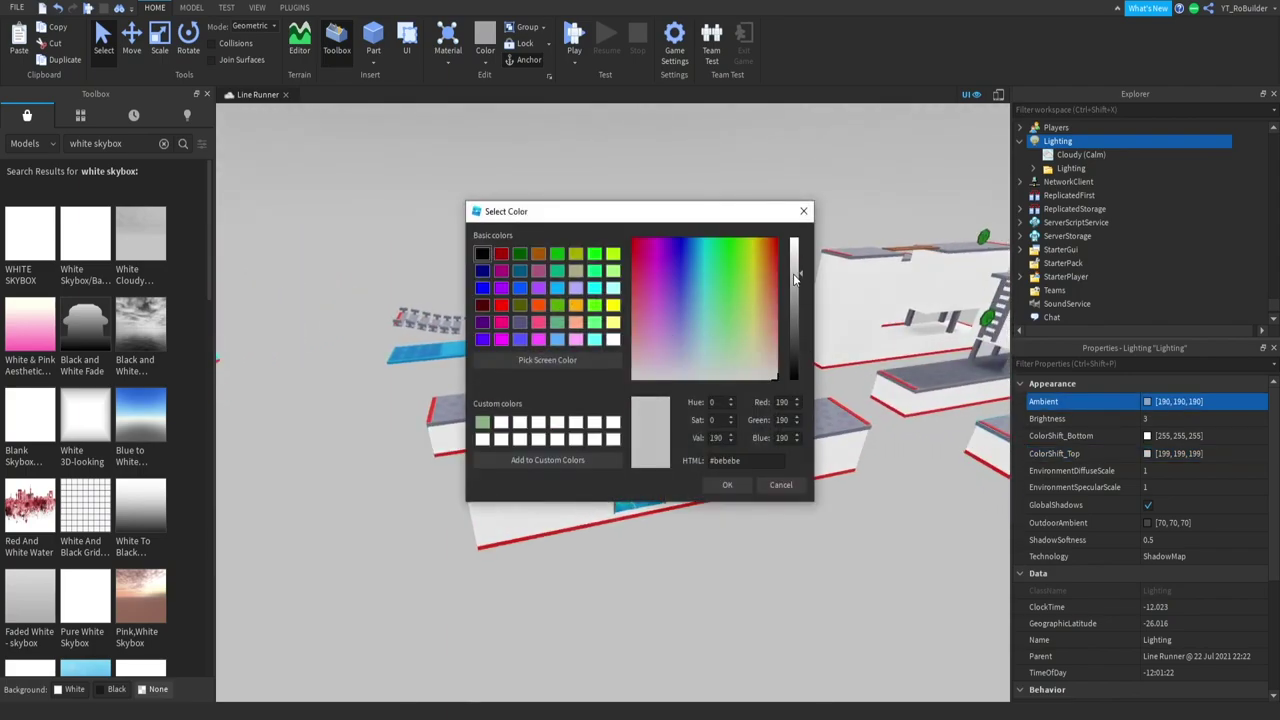
{"action": "left_click", "coordinate": [727, 484]}
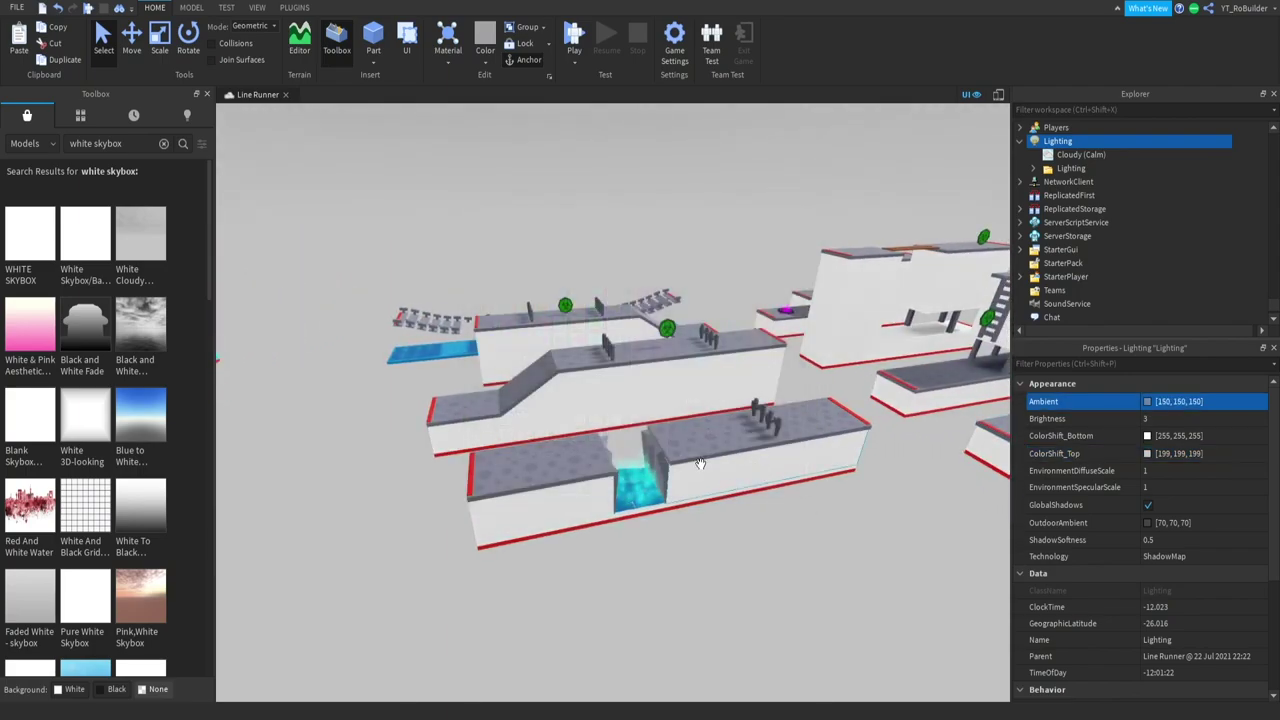
{"action": "left_click", "coordinate": [652, 261]}
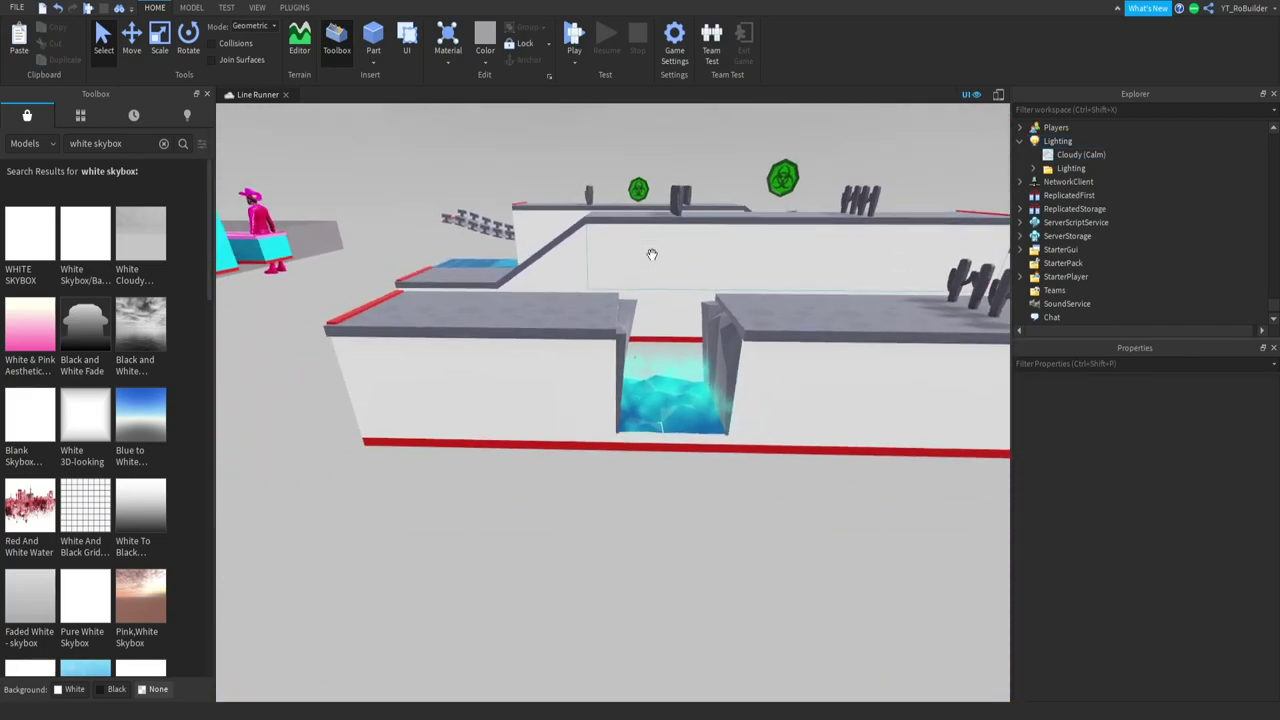
Select and frame the Toxic Pit mesh, leaving its brick colour unchanged
{"action": "mouse_move", "coordinate": [652, 261]}
{"action": "right_mouse_down"}
{"action": "mouse_move", "coordinate": [674, 355]}
{"action": "mouse_move", "coordinate": [675, 335]}
{"action": "right_mouse_up"}
{"action": "left_click", "coordinate": [674, 355]}
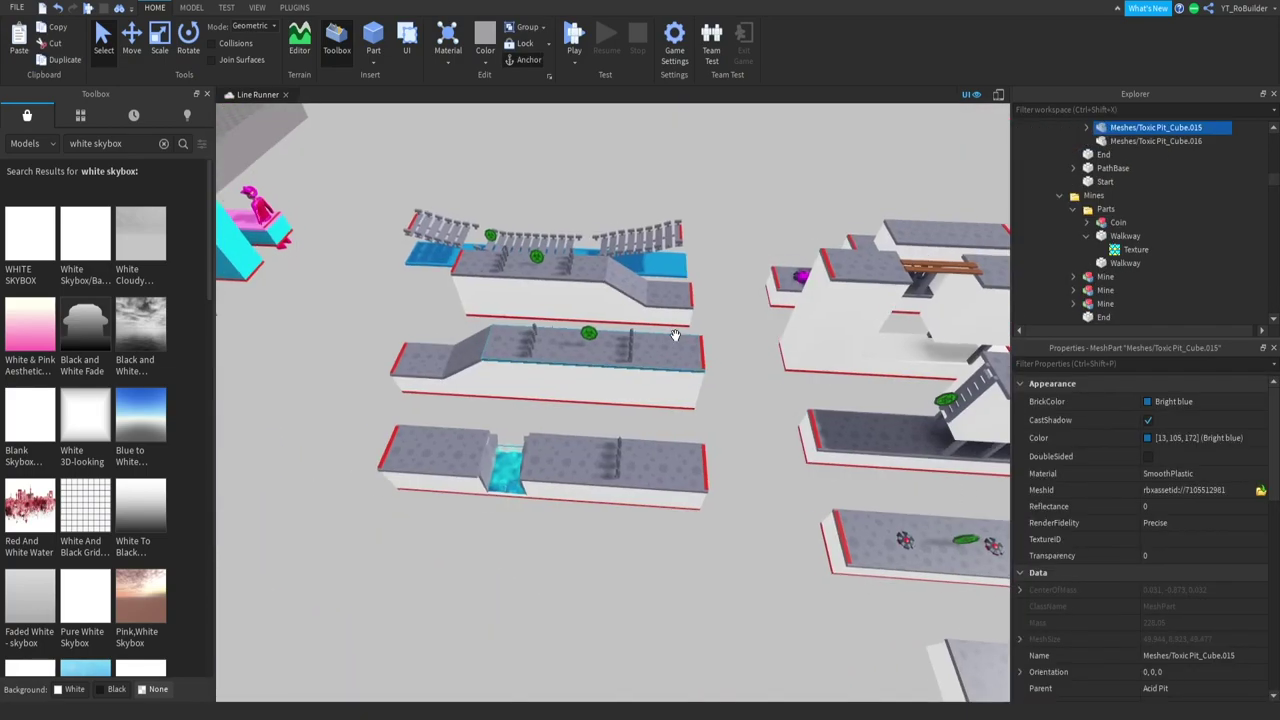
{"action": "key", "text": "f"}
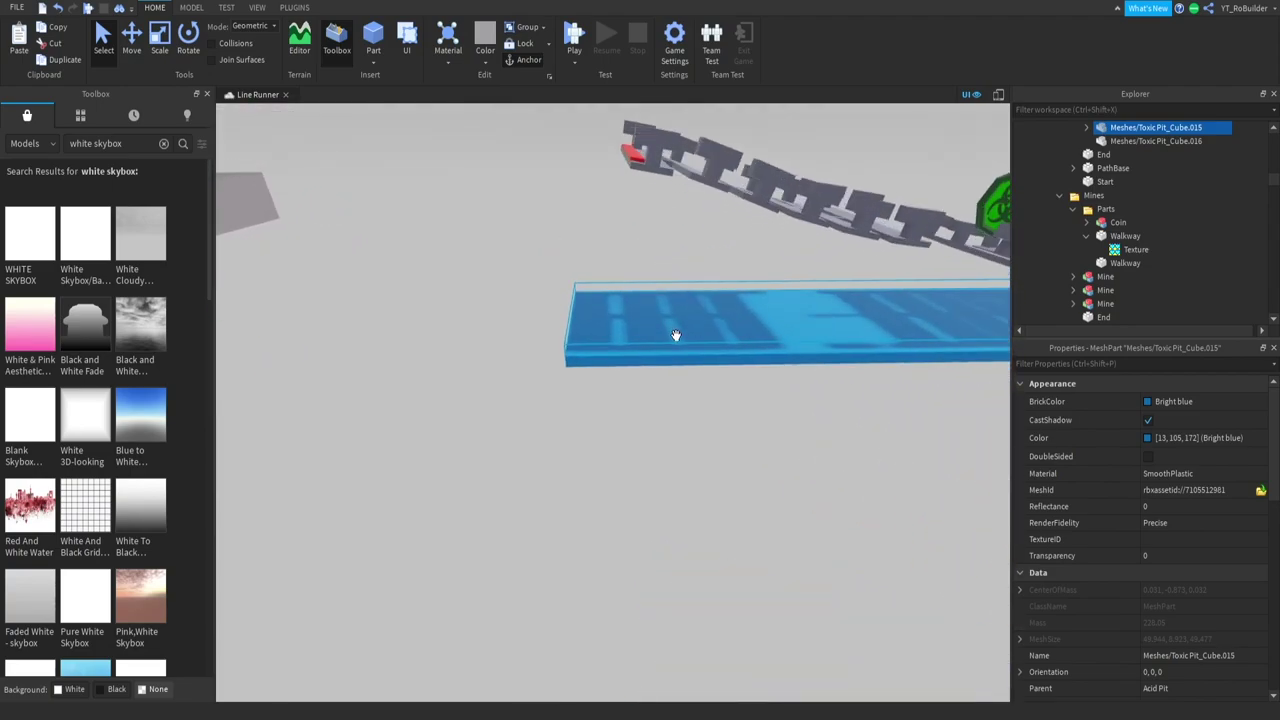
{"action": "left_click", "coordinate": [655, 360]}
{"action": "left_click", "coordinate": [1162, 402]}
{"action": "left_click", "coordinate": [721, 505]}
{"action": "right_click_drag", "start_coordinate": [721, 505], "coordinate": [721, 505]}
{"action": "scroll", "coordinate": [721, 505], "scroll_direction": "up", "scroll_amount": 5}
{"action": "scroll", "coordinate": [721, 505], "scroll_direction": "up", "scroll_amount": 5}
Set the Toxic Pit's Poison particle colour to near-white 237,235,255
{"action": "left_click", "coordinate": [700, 490]}
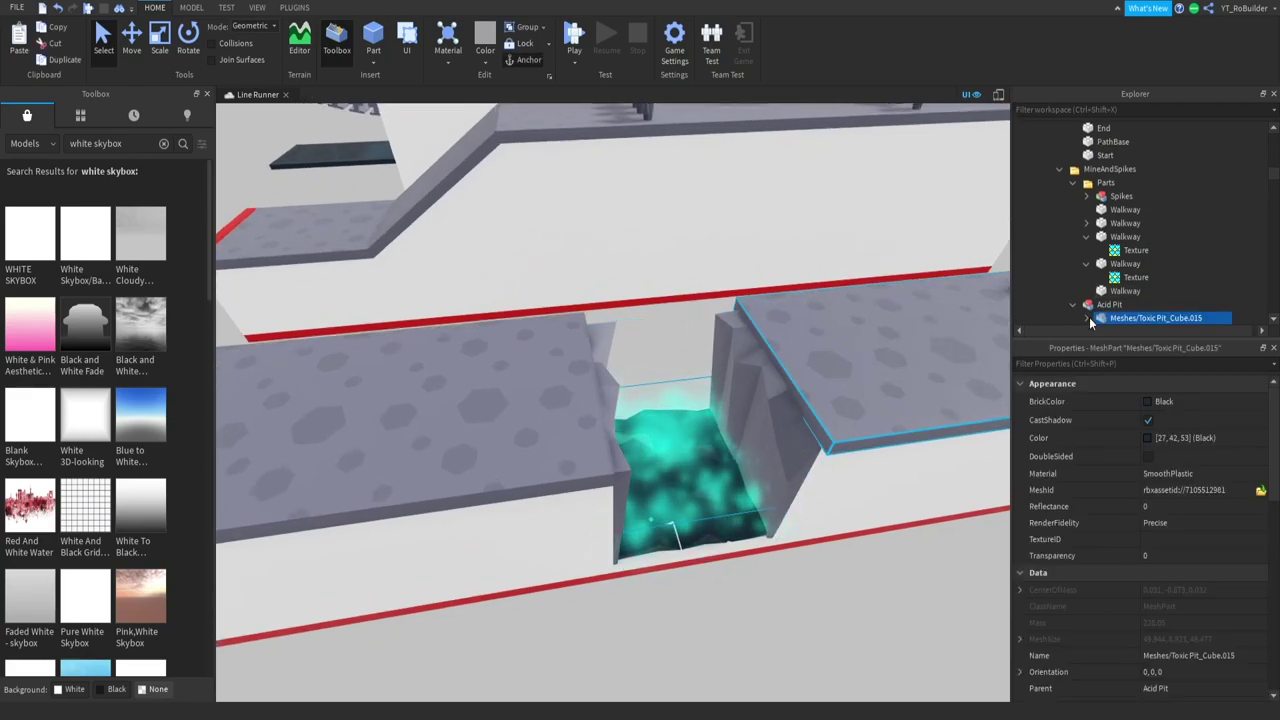
{"action": "left_click", "coordinate": [1089, 317]}
{"action": "left_click", "coordinate": [1131, 331]}
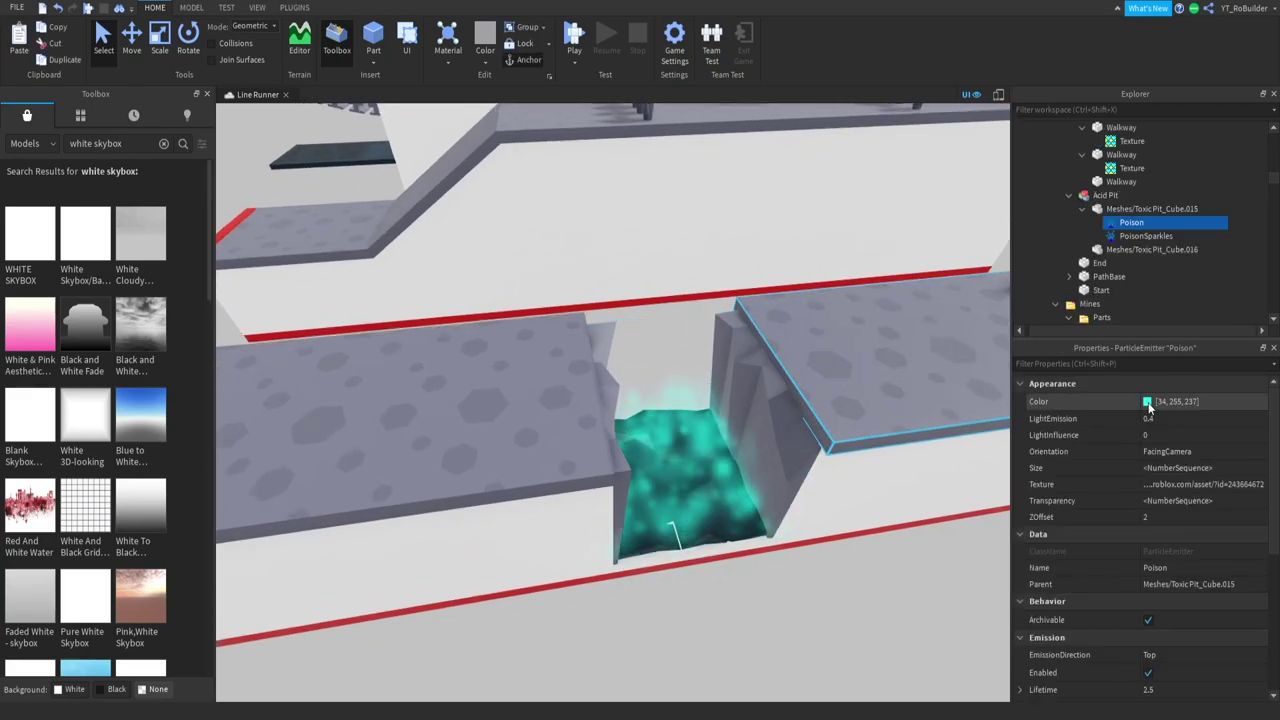
{"action": "left_click", "coordinate": [1147, 401]}
{"action": "left_click", "coordinate": [638, 366]}
{"action": "left_click", "coordinate": [678, 369]}
{"action": "left_click", "coordinate": [727, 485]}
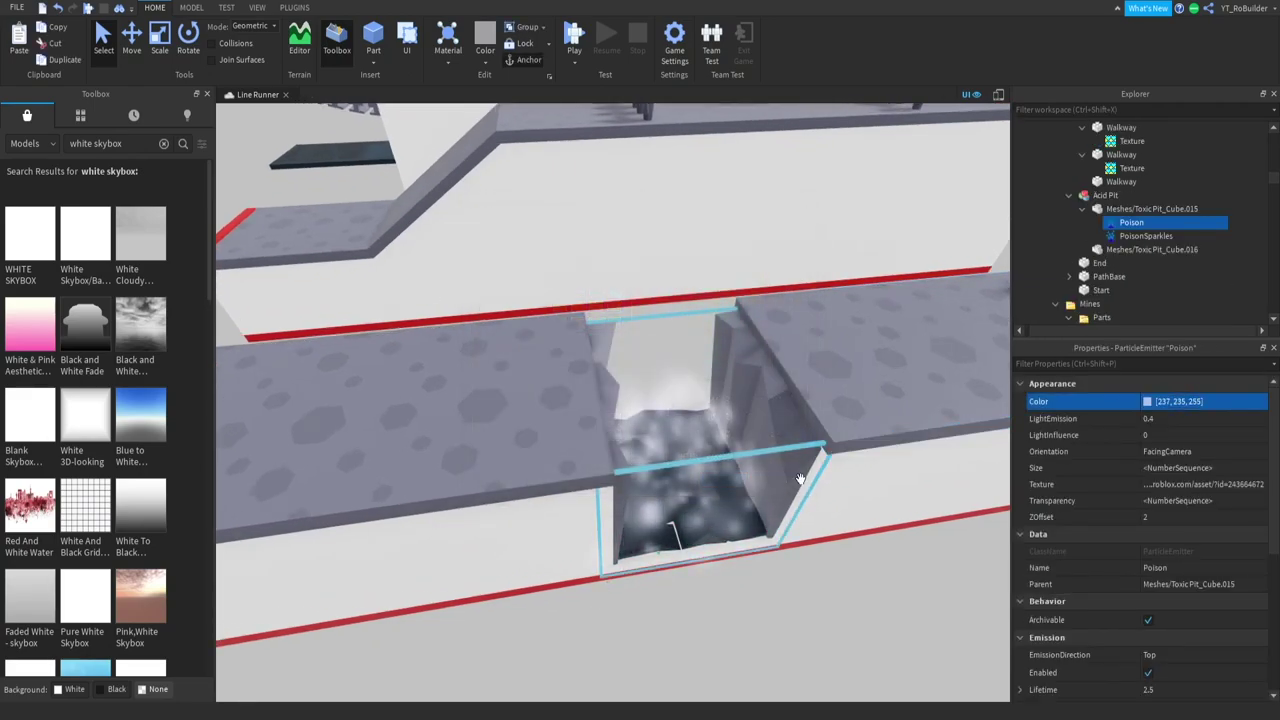
Open the PoisonSparkles colour picker, then launch a playtest
{"action": "left_click", "coordinate": [1146, 236]}
{"action": "left_click", "coordinate": [1147, 401]}
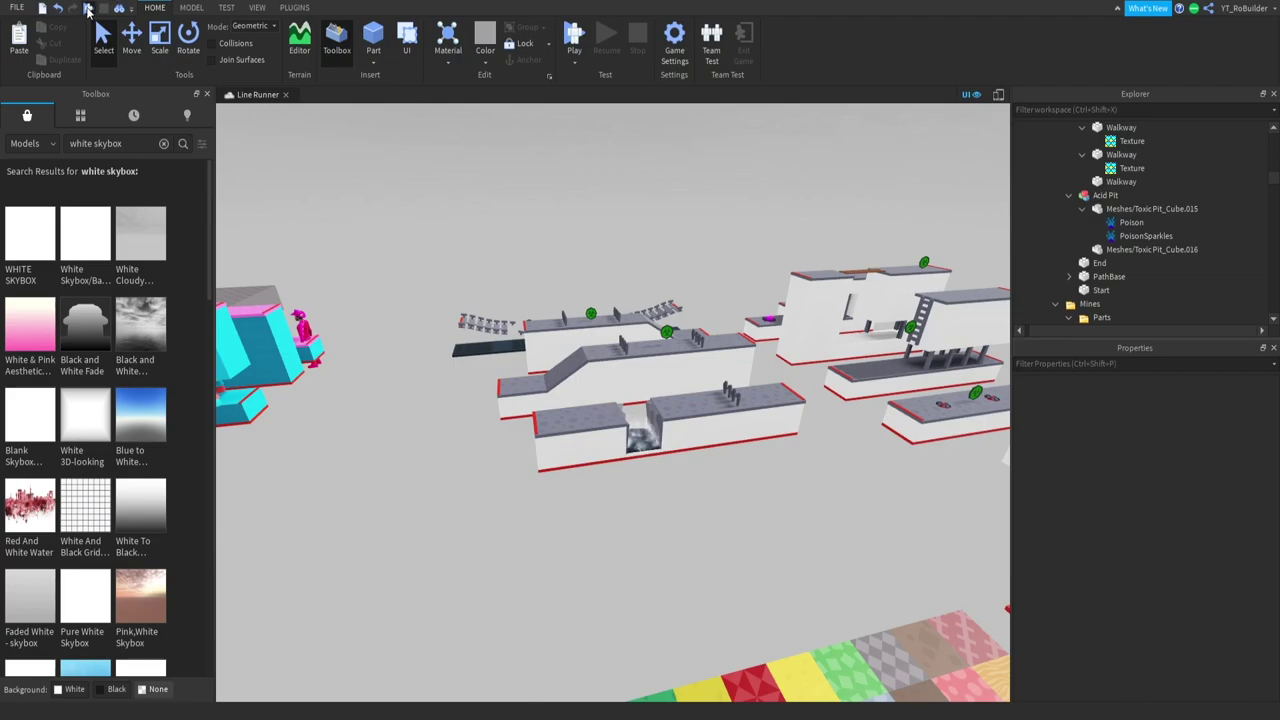
{"action": "left_click", "coordinate": [88, 8]}
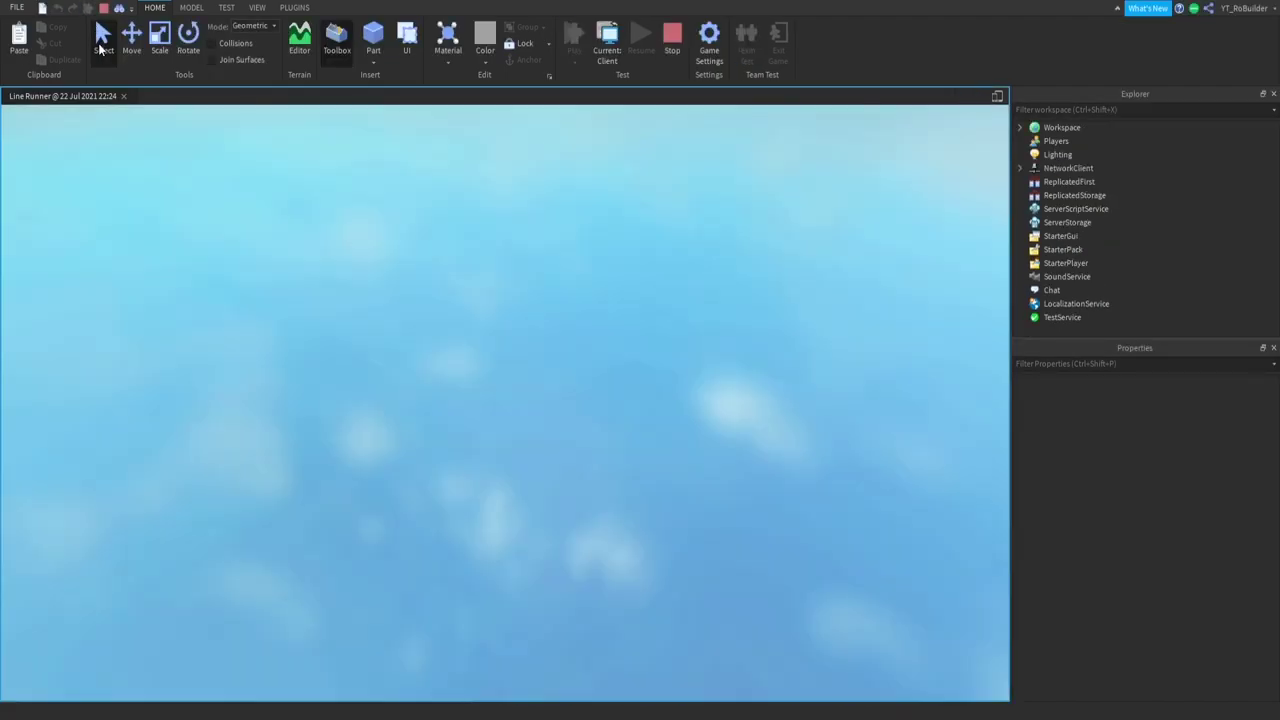
Start the run, restart after a failed attempt, and jump the cacti onto the plank bridges
{"action": "key", "text": "space"}
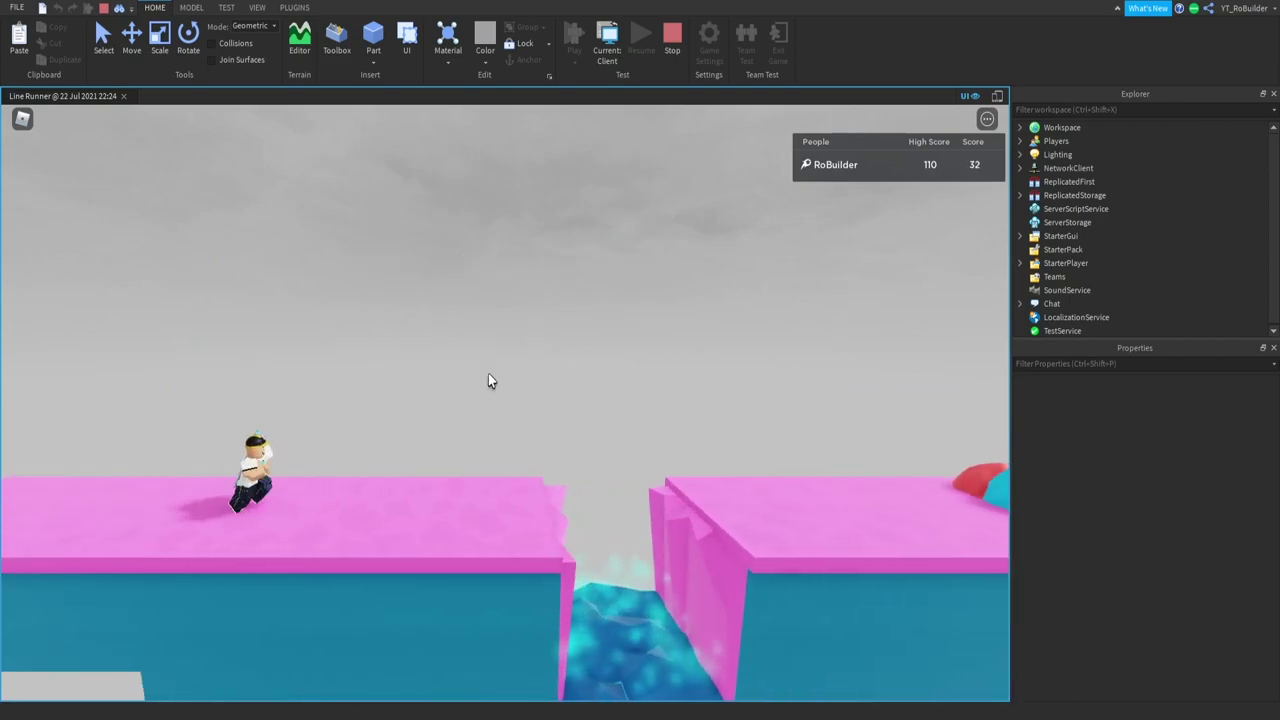
{"action": "key", "text": "space"}
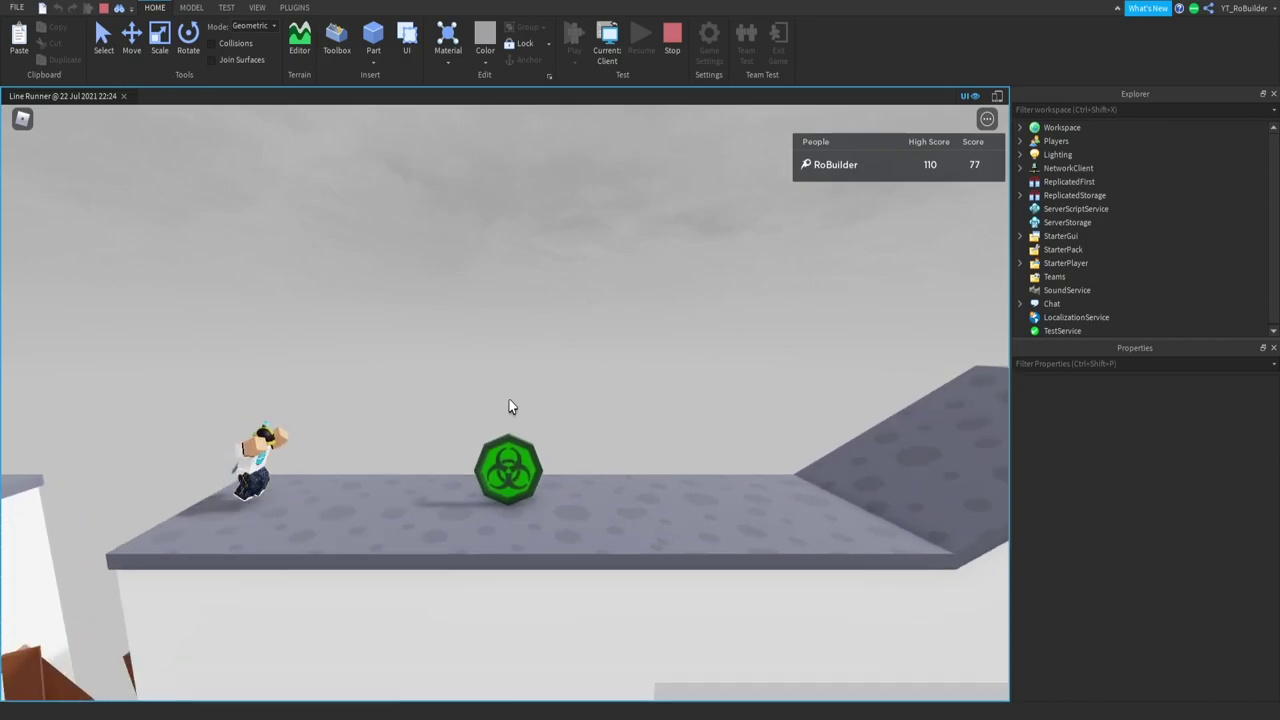
{"action": "key", "text": "space"}
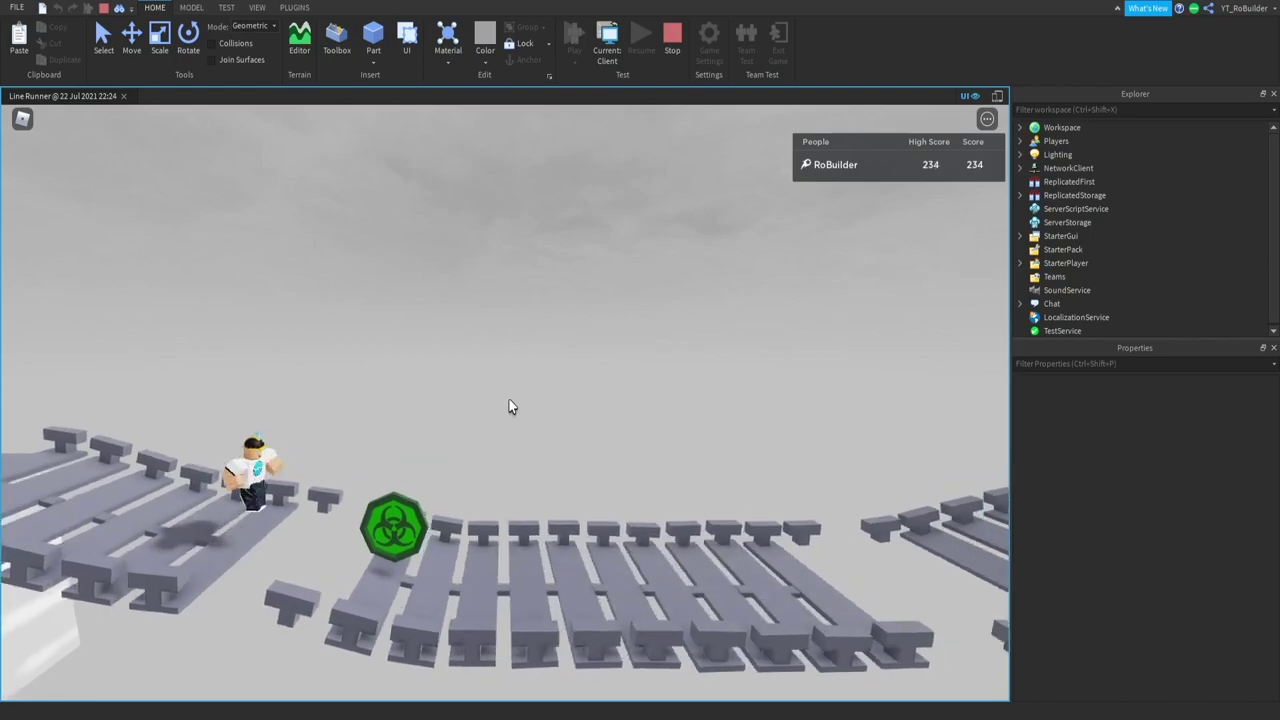
{"action": "key", "text": "space"}
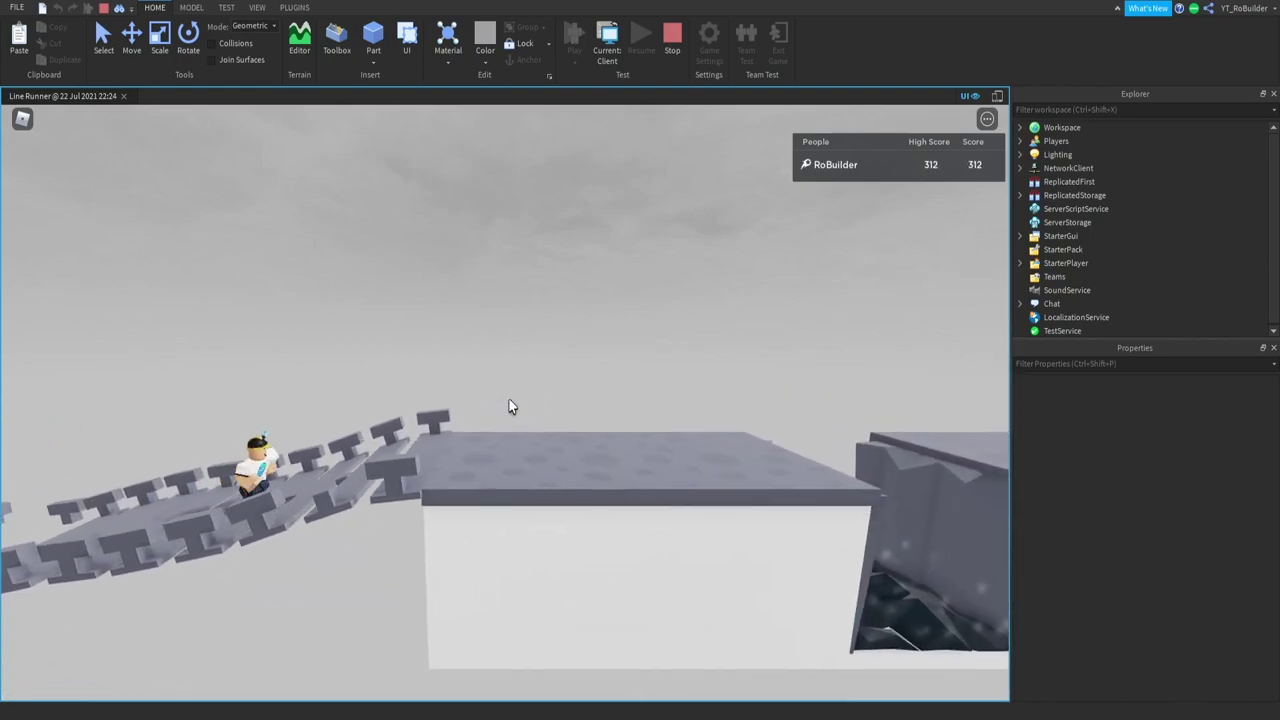
Jump the gaps onto the higher platform, clearing cacti and a biohazard to pass 1,054 points
{"action": "key", "text": "space"}
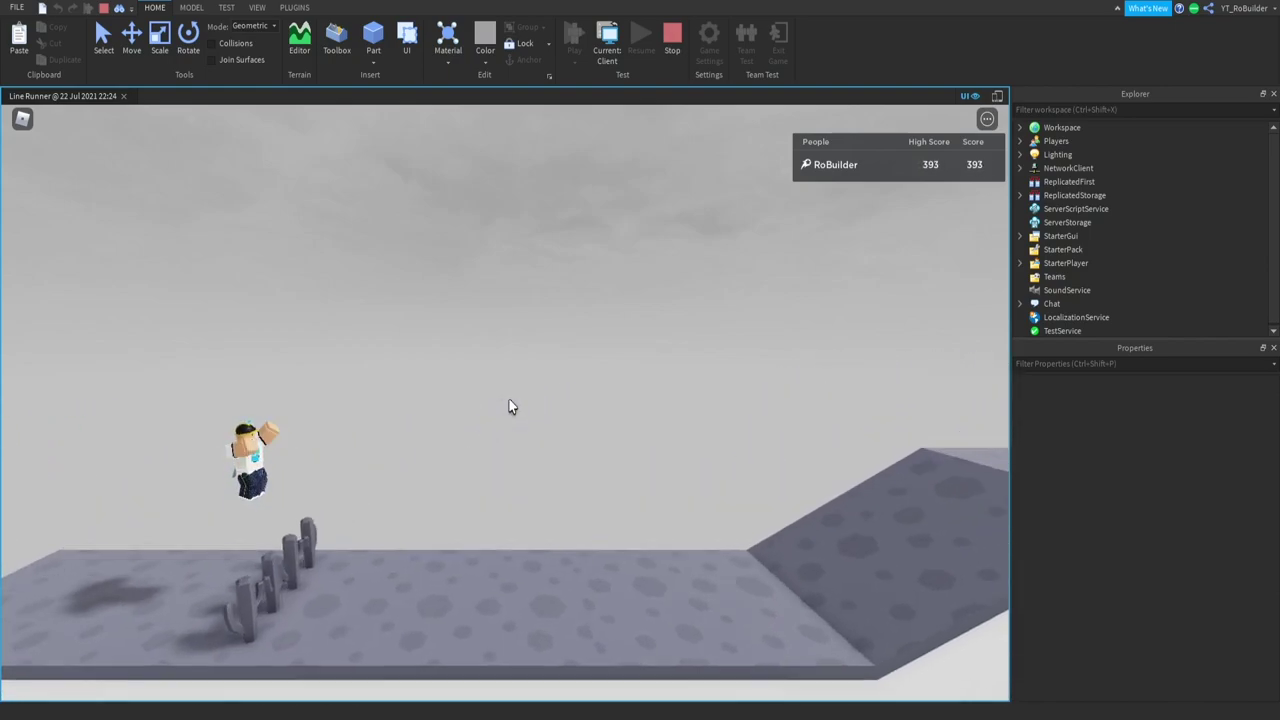
{"action": "key", "text": "space"}
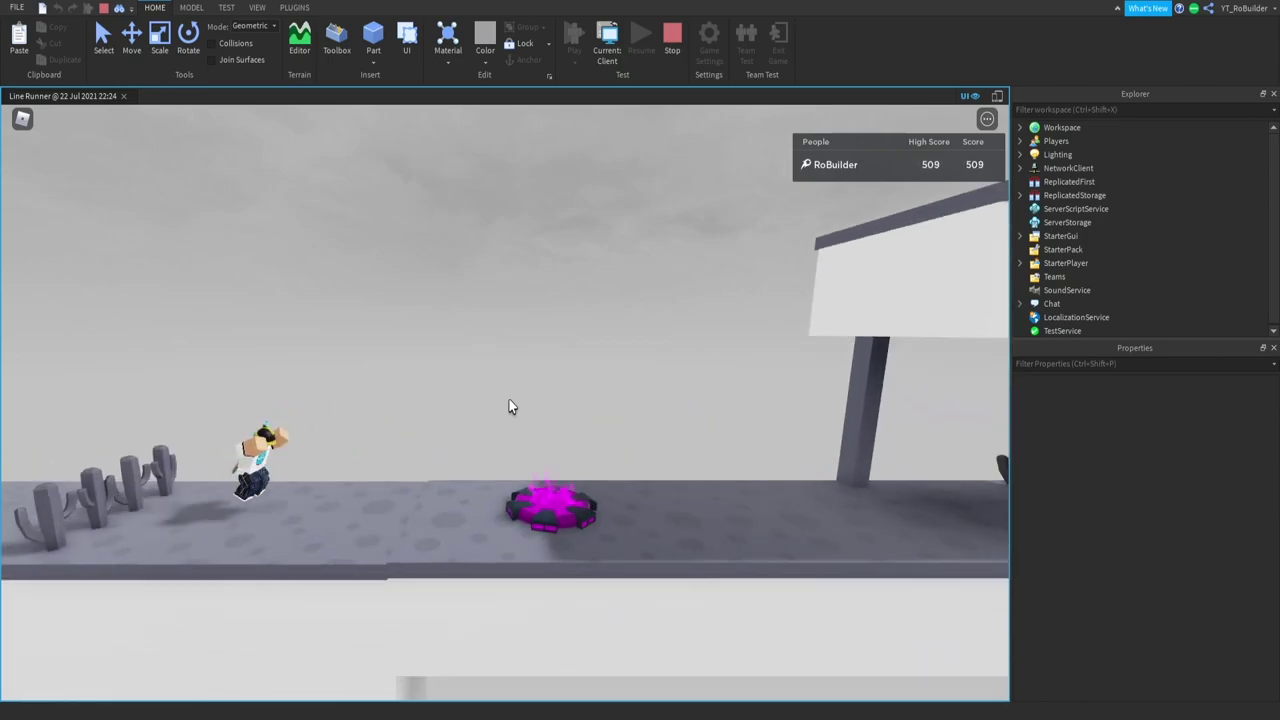
{"action": "key", "text": "space"}
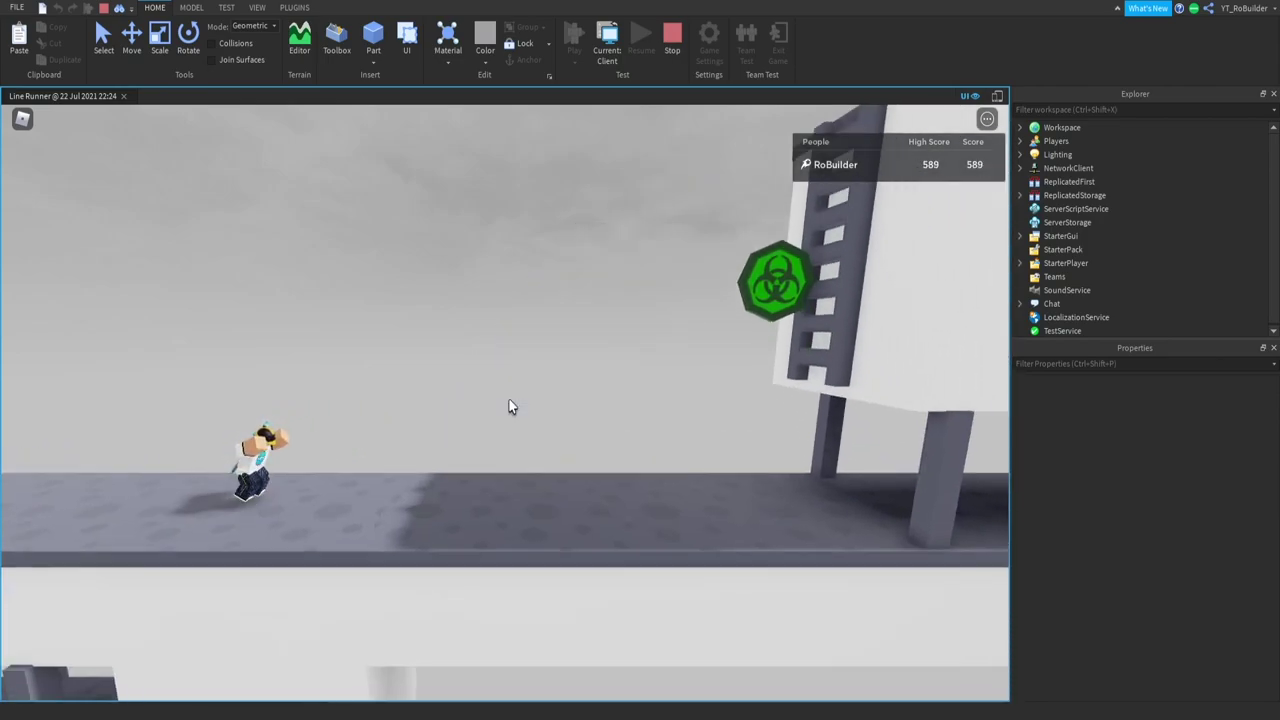
{"action": "key", "text": "space"}
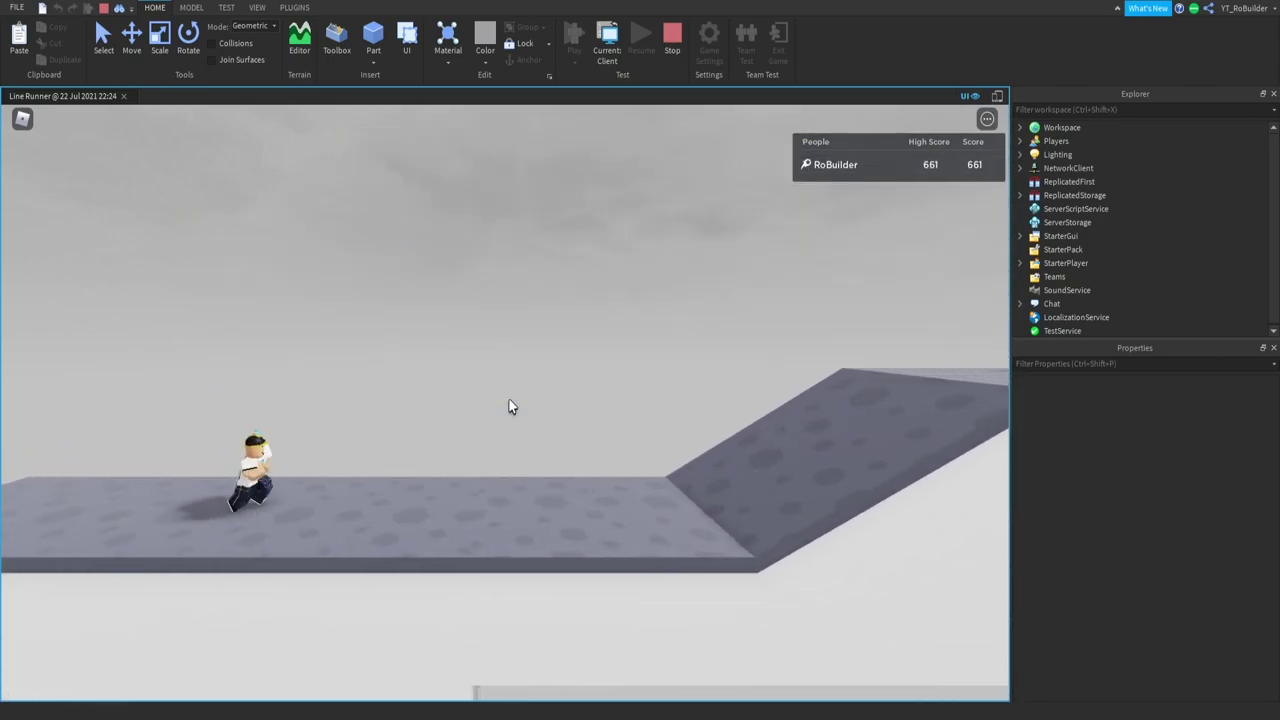
{"action": "key", "text": "space"}
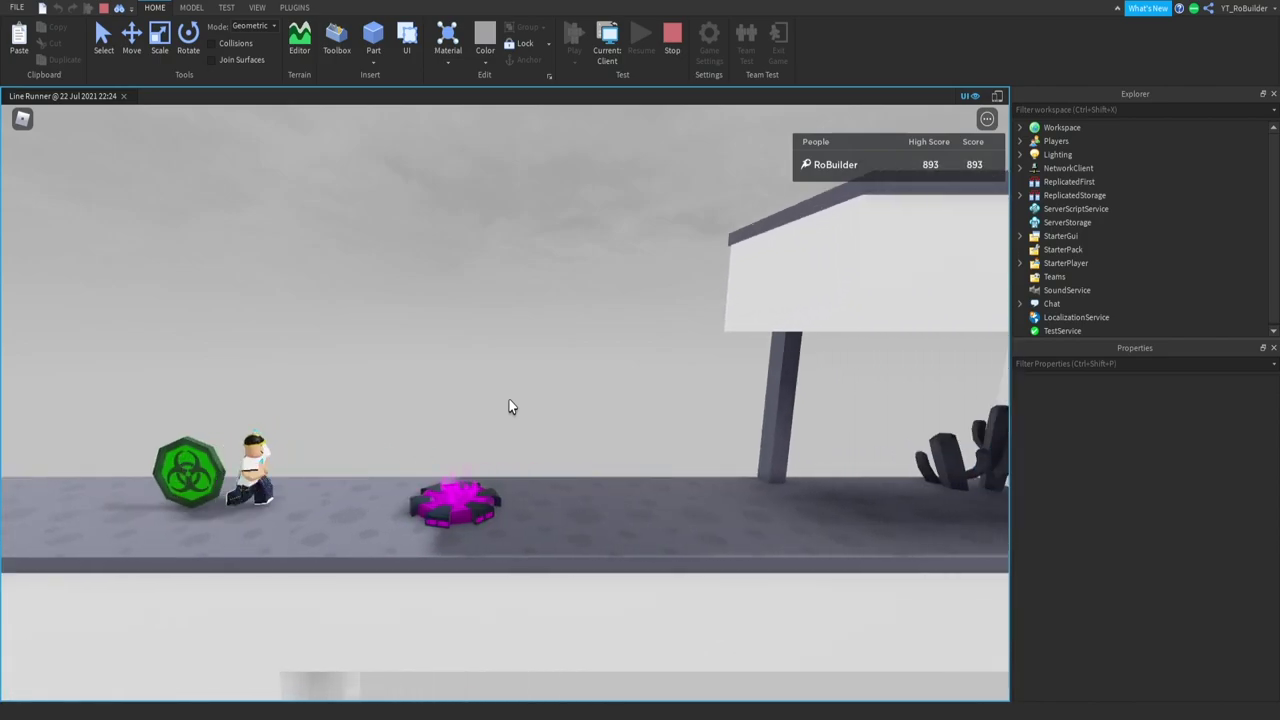
{"action": "key", "text": "space"}
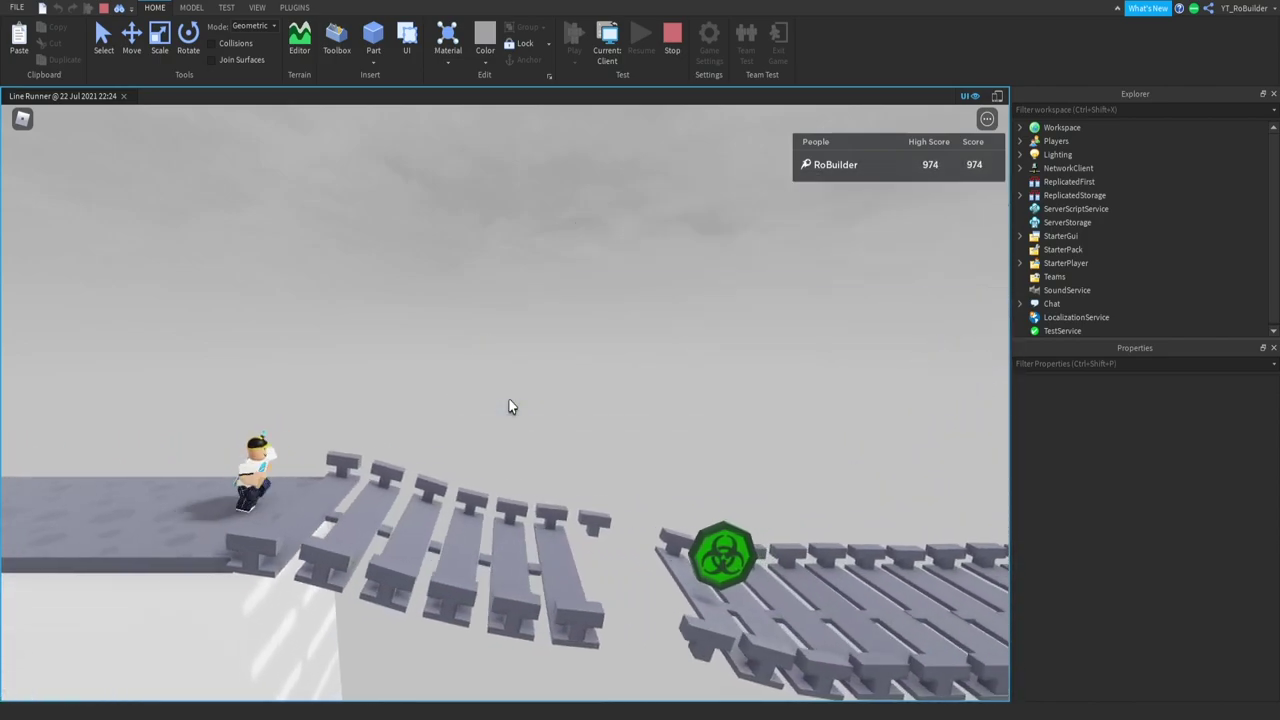
{"action": "key", "text": "space"}
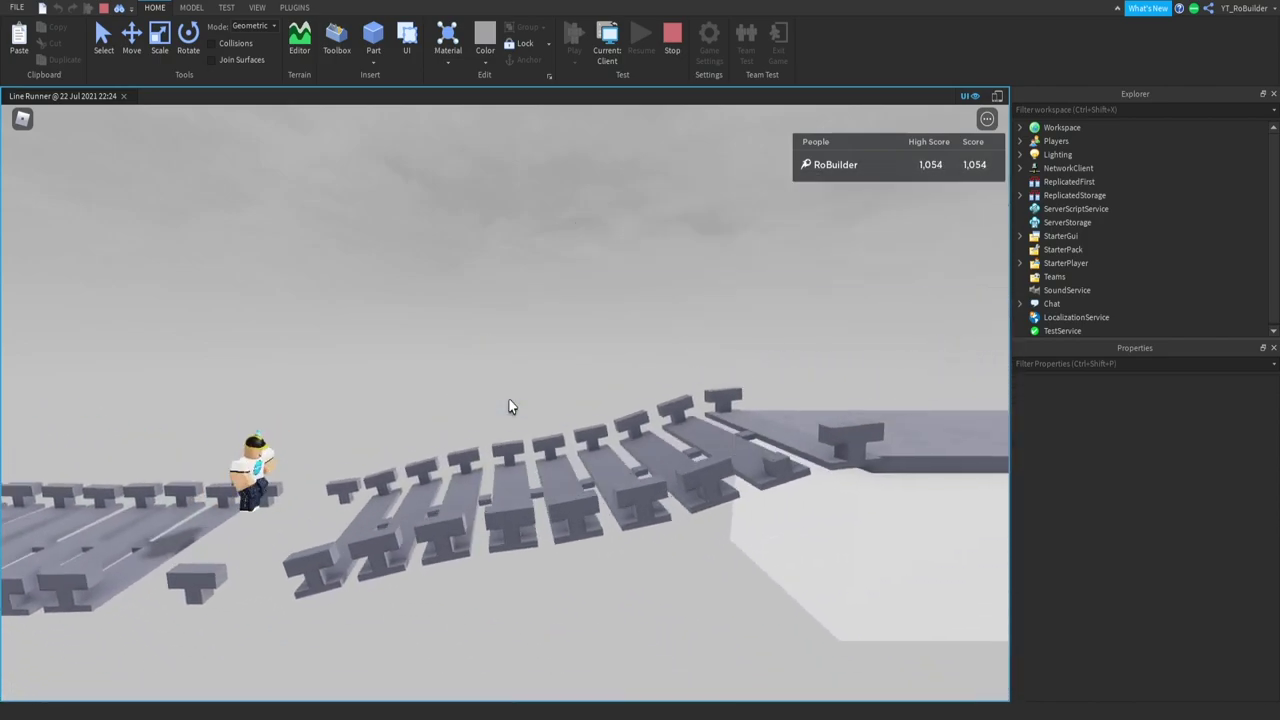